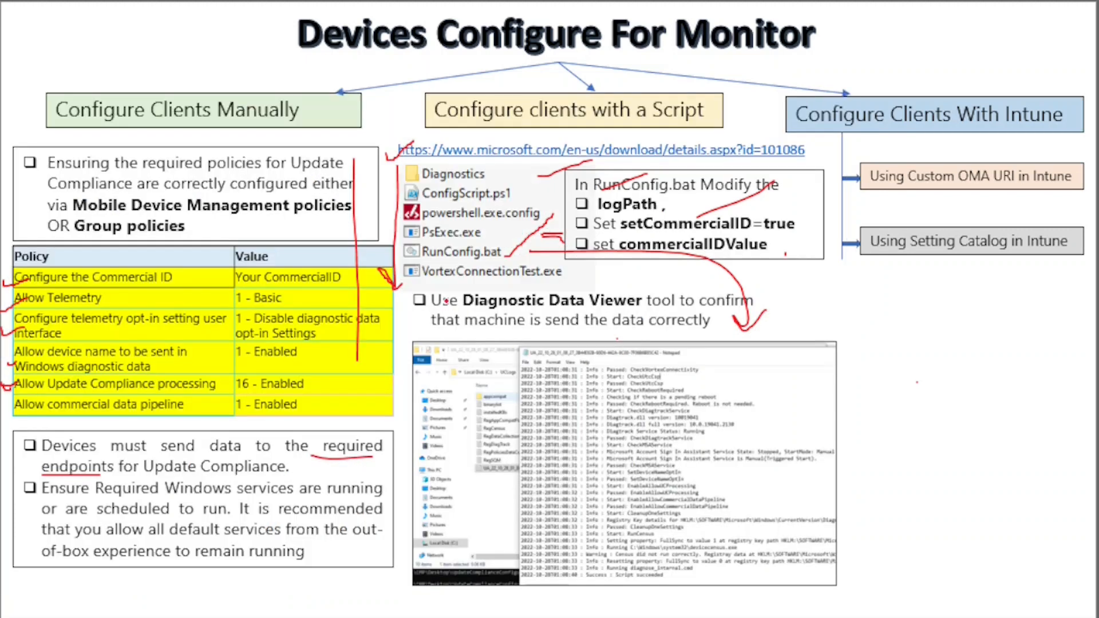
{"action": "left_click_drag", "start_coordinate": [410, 315], "coordinate": [469, 294]}
{"action": "left_click_drag", "start_coordinate": [1022, 142], "coordinate": [1067, 120]}
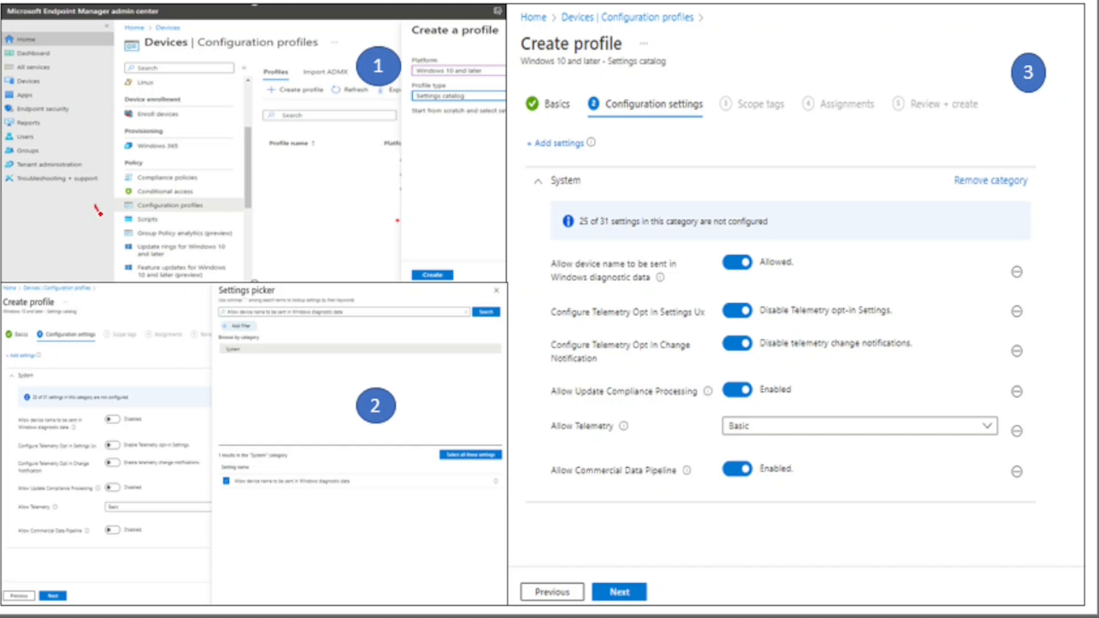
{"action": "mouse_move", "coordinate": [117, 199]}
{"action": "left_mouse_down"}
{"action": "mouse_move", "coordinate": [128, 216]}
{"action": "mouse_move", "coordinate": [279, 97]}
{"action": "mouse_move", "coordinate": [283, 109]}
{"action": "mouse_move", "coordinate": [326, 54]}
{"action": "mouse_move", "coordinate": [409, 39]}
{"action": "mouse_move", "coordinate": [424, 58]}
{"action": "mouse_move", "coordinate": [411, 52]}
{"action": "mouse_move", "coordinate": [438, 50]}
{"action": "left_mouse_up"}
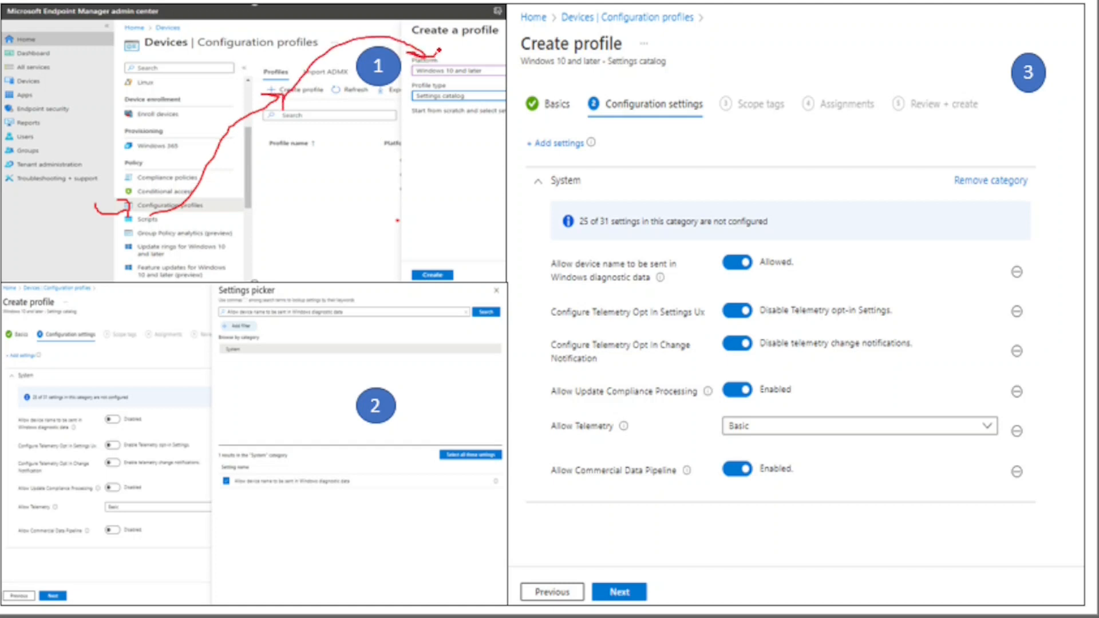
{"action": "mouse_move", "coordinate": [422, 55]}
{"action": "left_mouse_down"}
{"action": "mouse_move", "coordinate": [394, 92]}
{"action": "mouse_move", "coordinate": [410, 95]}
{"action": "mouse_move", "coordinate": [430, 262]}
{"action": "mouse_move", "coordinate": [324, 302]}
{"action": "left_mouse_up"}
{"action": "mouse_move", "coordinate": [23, 376]}
{"action": "left_mouse_down"}
{"action": "mouse_move", "coordinate": [5, 409]}
{"action": "mouse_move", "coordinate": [13, 535]}
{"action": "mouse_move", "coordinate": [61, 541]}
{"action": "left_mouse_up"}
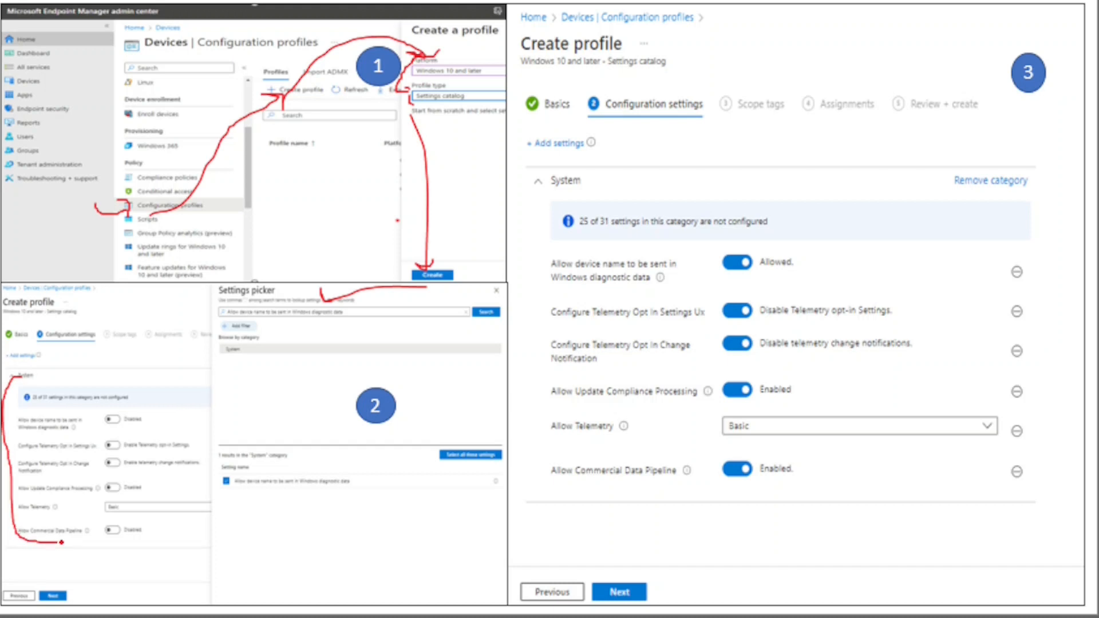
{"action": "mouse_move", "coordinate": [165, 551]}
{"action": "left_mouse_down"}
{"action": "mouse_move", "coordinate": [419, 412]}
{"action": "mouse_move", "coordinate": [493, 305]}
{"action": "mouse_move", "coordinate": [527, 289]}
{"action": "mouse_move", "coordinate": [504, 262]}
{"action": "mouse_move", "coordinate": [520, 313]}
{"action": "left_mouse_up"}
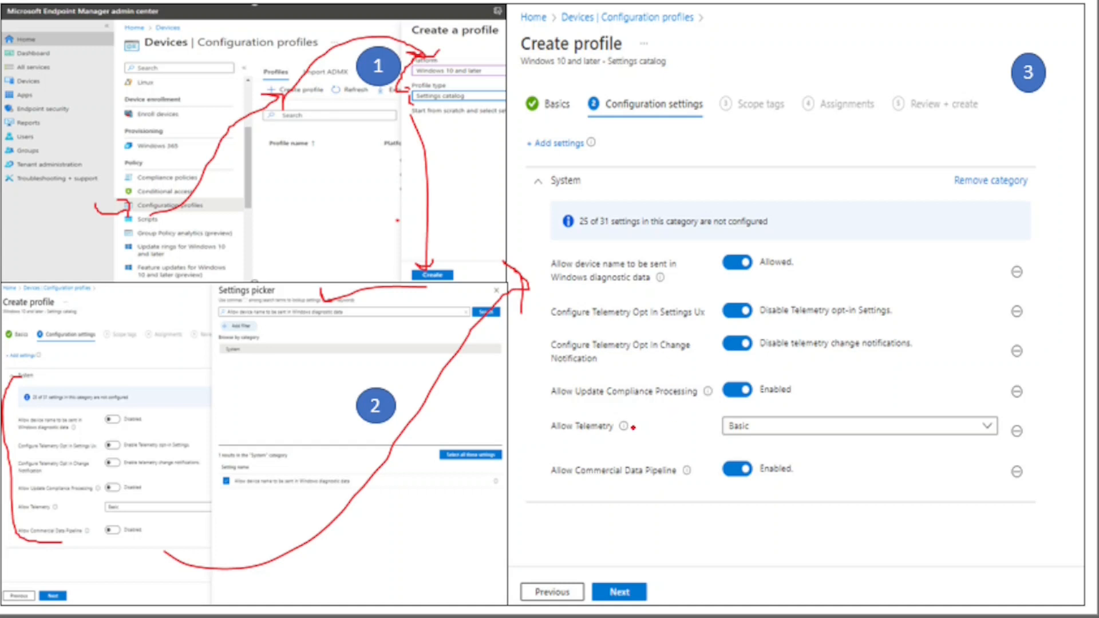
{"action": "mouse_move", "coordinate": [632, 427]}
{"action": "left_mouse_down"}
{"action": "mouse_move", "coordinate": [699, 420]}
{"action": "mouse_move", "coordinate": [710, 431]}
{"action": "mouse_move", "coordinate": [695, 442]}
{"action": "left_mouse_up"}
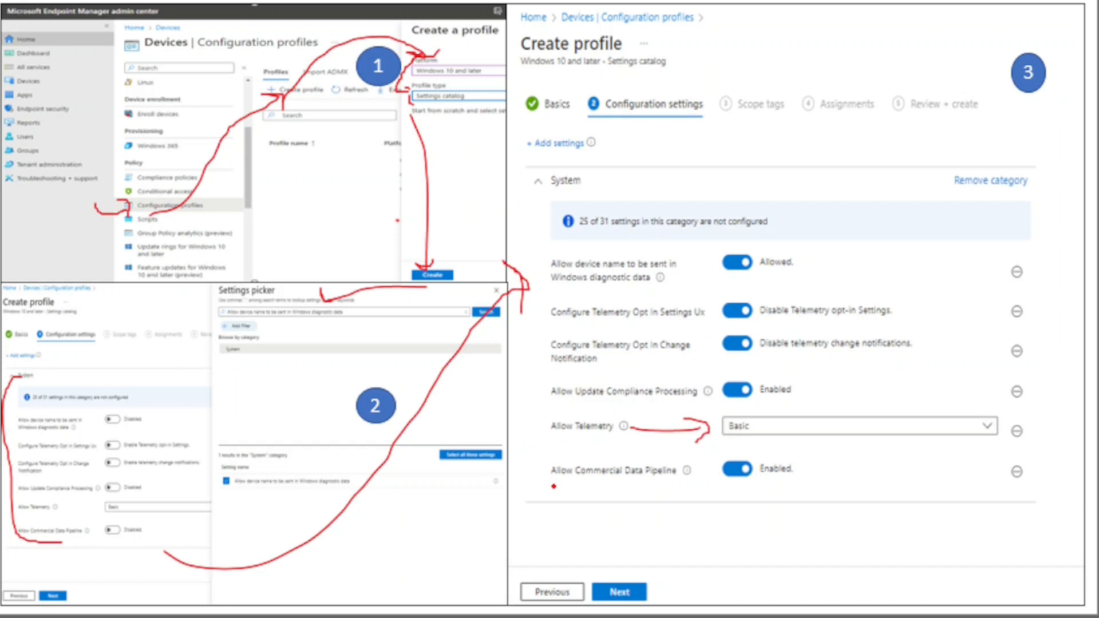
{"action": "mouse_move", "coordinate": [624, 491]}
{"action": "left_mouse_down"}
{"action": "mouse_move", "coordinate": [625, 579]}
{"action": "mouse_move", "coordinate": [611, 568]}
{"action": "mouse_move", "coordinate": [824, 295]}
{"action": "mouse_move", "coordinate": [846, 135]}
{"action": "mouse_move", "coordinate": [830, 139]}
{"action": "mouse_move", "coordinate": [837, 114]}
{"action": "mouse_move", "coordinate": [858, 131]}
{"action": "left_mouse_up"}
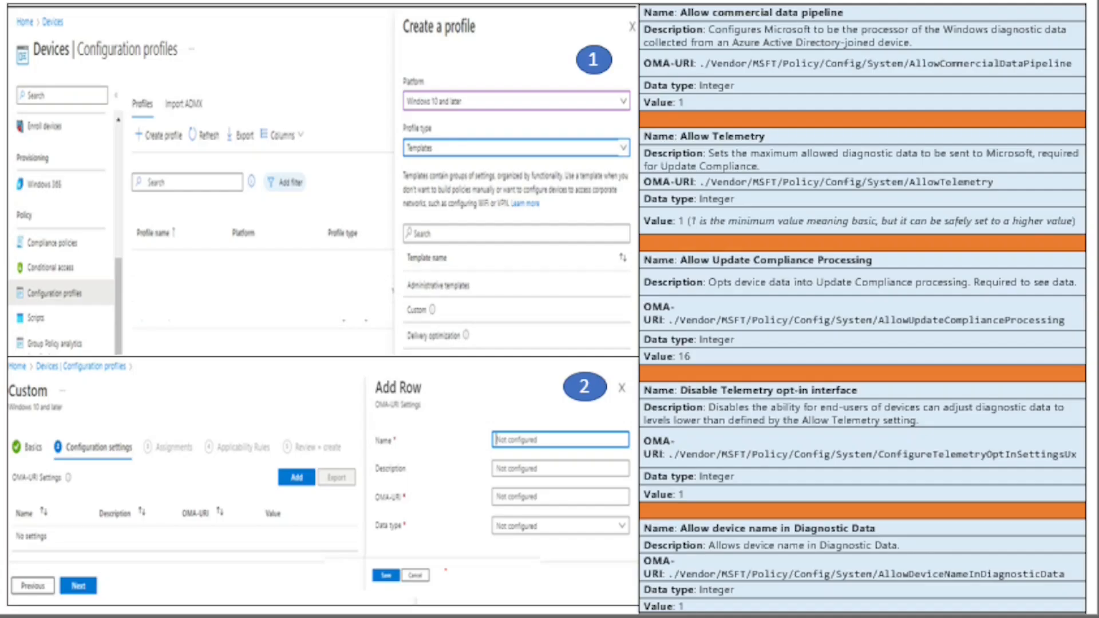
{"action": "mouse_move", "coordinate": [30, 308]}
{"action": "left_mouse_down"}
{"action": "mouse_move", "coordinate": [89, 308]}
{"action": "mouse_move", "coordinate": [33, 274]}
{"action": "mouse_move", "coordinate": [20, 309]}
{"action": "mouse_move", "coordinate": [64, 294]}
{"action": "mouse_move", "coordinate": [95, 164]}
{"action": "mouse_move", "coordinate": [166, 152]}
{"action": "mouse_move", "coordinate": [174, 122]}
{"action": "mouse_move", "coordinate": [129, 139]}
{"action": "mouse_move", "coordinate": [163, 158]}
{"action": "mouse_move", "coordinate": [329, 86]}
{"action": "mouse_move", "coordinate": [391, 91]}
{"action": "mouse_move", "coordinate": [377, 104]}
{"action": "mouse_move", "coordinate": [399, 99]}
{"action": "mouse_move", "coordinate": [401, 119]}
{"action": "mouse_move", "coordinate": [377, 140]}
{"action": "mouse_move", "coordinate": [406, 145]}
{"action": "mouse_move", "coordinate": [375, 293]}
{"action": "mouse_move", "coordinate": [400, 316]}
{"action": "mouse_move", "coordinate": [438, 319]}
{"action": "mouse_move", "coordinate": [421, 297]}
{"action": "mouse_move", "coordinate": [392, 312]}
{"action": "mouse_move", "coordinate": [404, 316]}
{"action": "mouse_move", "coordinate": [262, 331]}
{"action": "mouse_move", "coordinate": [26, 418]}
{"action": "mouse_move", "coordinate": [29, 432]}
{"action": "mouse_move", "coordinate": [20, 406]}
{"action": "mouse_move", "coordinate": [33, 431]}
{"action": "mouse_move", "coordinate": [57, 410]}
{"action": "mouse_move", "coordinate": [45, 434]}
{"action": "mouse_move", "coordinate": [99, 412]}
{"action": "mouse_move", "coordinate": [106, 435]}
{"action": "mouse_move", "coordinate": [79, 432]}
{"action": "mouse_move", "coordinate": [263, 454]}
{"action": "mouse_move", "coordinate": [278, 475]}
{"action": "mouse_move", "coordinate": [368, 435]}
{"action": "mouse_move", "coordinate": [371, 526]}
{"action": "left_mouse_up"}
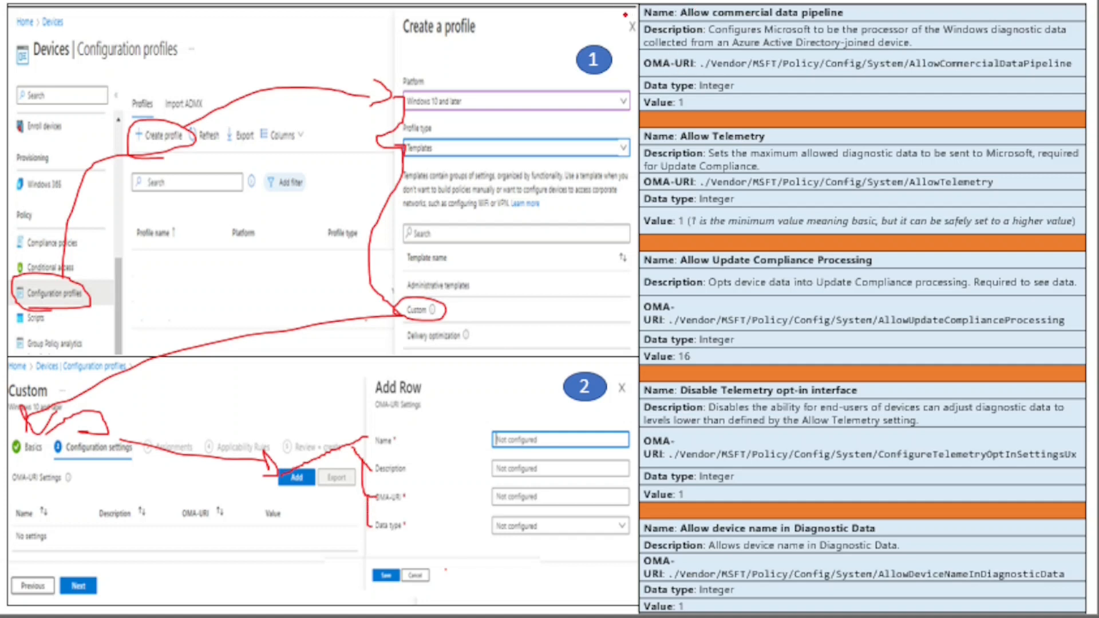
{"action": "left_click_drag", "start_coordinate": [611, 20], "coordinate": [642, 9]}
{"action": "mouse_move", "coordinate": [631, 71]}
{"action": "left_mouse_down"}
{"action": "mouse_move", "coordinate": [621, 61]}
{"action": "mouse_move", "coordinate": [637, 48]}
{"action": "left_mouse_up"}
{"action": "mouse_move", "coordinate": [623, 85]}
{"action": "left_mouse_down"}
{"action": "mouse_move", "coordinate": [640, 82]}
{"action": "mouse_move", "coordinate": [637, 102]}
{"action": "left_mouse_up"}
{"action": "left_click_drag", "start_coordinate": [625, 147], "coordinate": [663, 122]}
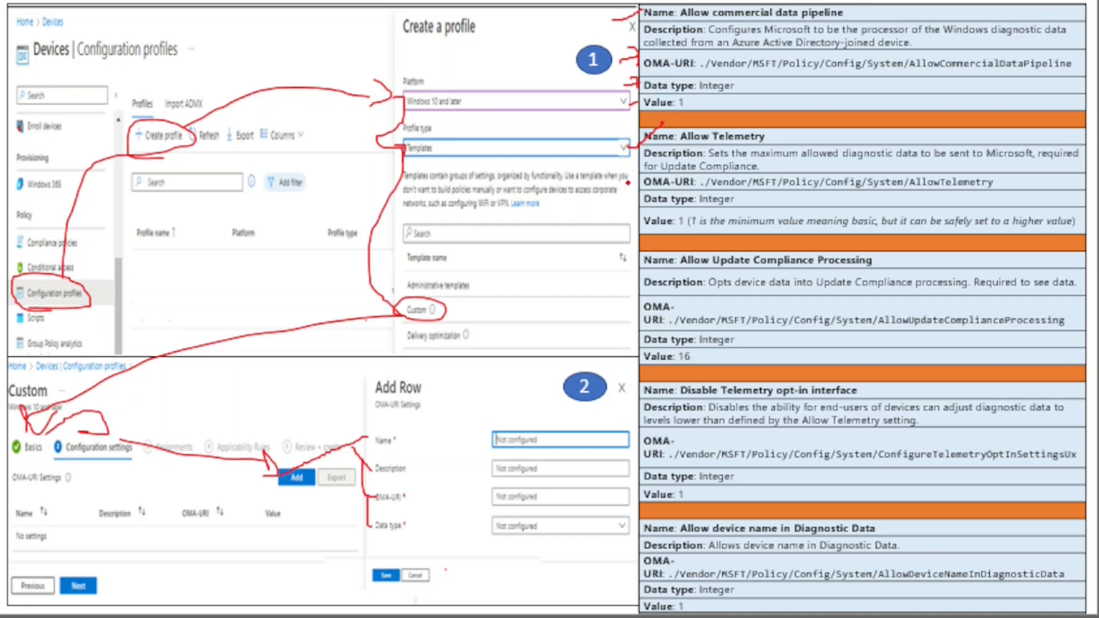
{"action": "left_click_drag", "start_coordinate": [627, 189], "coordinate": [647, 171]}
{"action": "left_click_drag", "start_coordinate": [619, 208], "coordinate": [652, 190]}
{"action": "left_click_drag", "start_coordinate": [620, 225], "coordinate": [654, 217]}
{"action": "left_click_drag", "start_coordinate": [619, 267], "coordinate": [673, 236]}
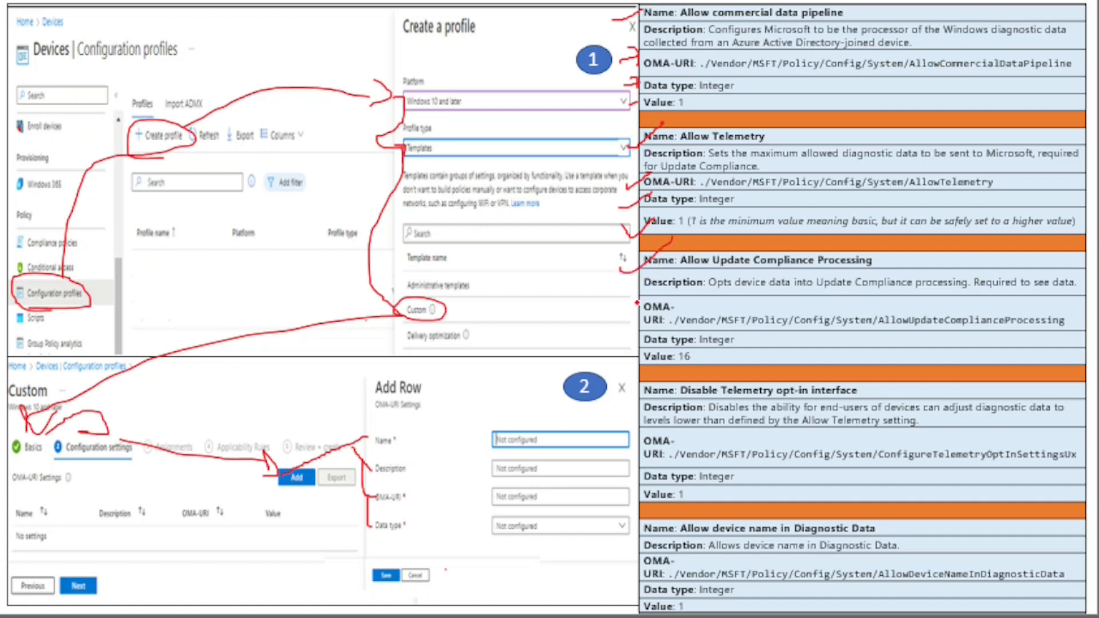
{"action": "left_click_drag", "start_coordinate": [614, 318], "coordinate": [652, 299]}
{"action": "mouse_move", "coordinate": [617, 335]}
{"action": "left_mouse_down"}
{"action": "mouse_move", "coordinate": [651, 330]}
{"action": "mouse_move", "coordinate": [656, 354]}
{"action": "left_mouse_up"}
{"action": "left_click_drag", "start_coordinate": [622, 450], "coordinate": [649, 441]}
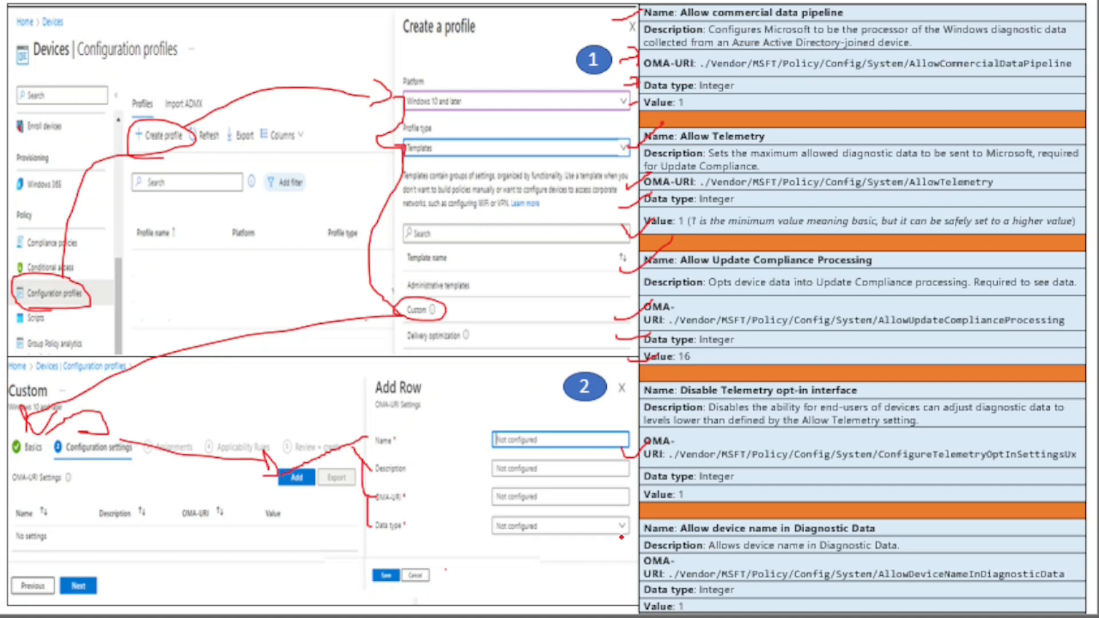
{"action": "left_click_drag", "start_coordinate": [611, 531], "coordinate": [658, 499]}
{"action": "left_click_drag", "start_coordinate": [604, 576], "coordinate": [650, 567]}
{"action": "left_click_drag", "start_coordinate": [837, 586], "coordinate": [856, 587]}
{"action": "mouse_move", "coordinate": [617, 591]}
{"action": "left_mouse_down"}
{"action": "mouse_move", "coordinate": [628, 599]}
{"action": "mouse_move", "coordinate": [658, 579]}
{"action": "left_mouse_up"}
{"action": "mouse_move", "coordinate": [620, 609]}
{"action": "left_mouse_down"}
{"action": "mouse_move", "coordinate": [646, 601]}
{"action": "mouse_move", "coordinate": [506, 588]}
{"action": "mouse_move", "coordinate": [377, 601]}
{"action": "mouse_move", "coordinate": [168, 586]}
{"action": "mouse_move", "coordinate": [135, 572]}
{"action": "mouse_move", "coordinate": [138, 599]}
{"action": "mouse_move", "coordinate": [133, 566]}
{"action": "mouse_move", "coordinate": [170, 561]}
{"action": "mouse_move", "coordinate": [228, 419]}
{"action": "mouse_move", "coordinate": [198, 404]}
{"action": "mouse_move", "coordinate": [166, 442]}
{"action": "mouse_move", "coordinate": [161, 424]}
{"action": "mouse_move", "coordinate": [165, 443]}
{"action": "left_mouse_up"}
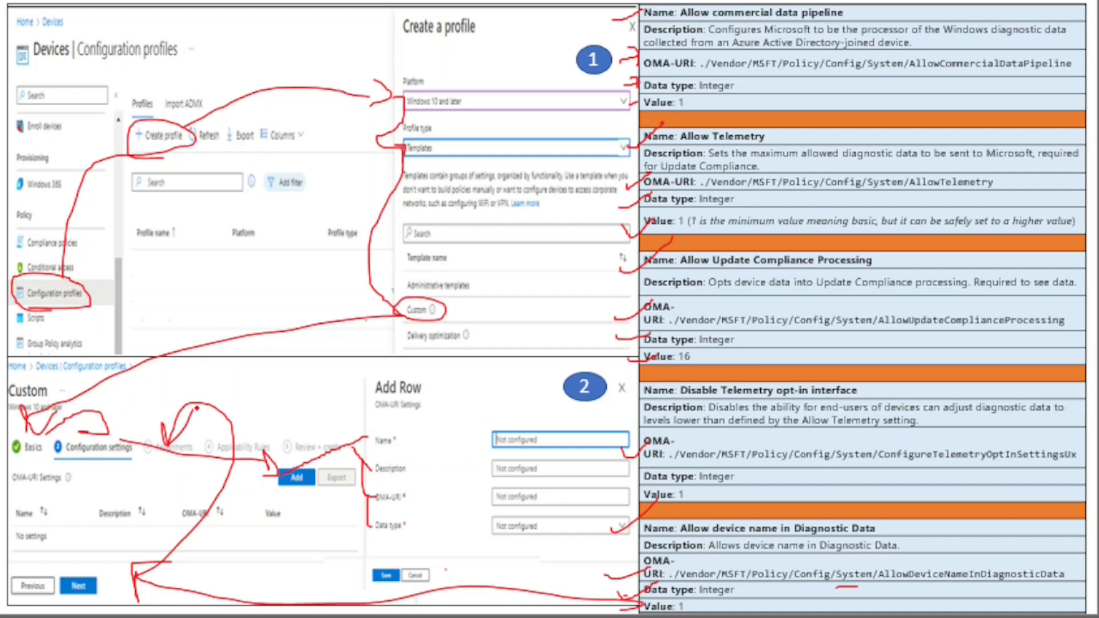
{"action": "key", "text": "Right"}
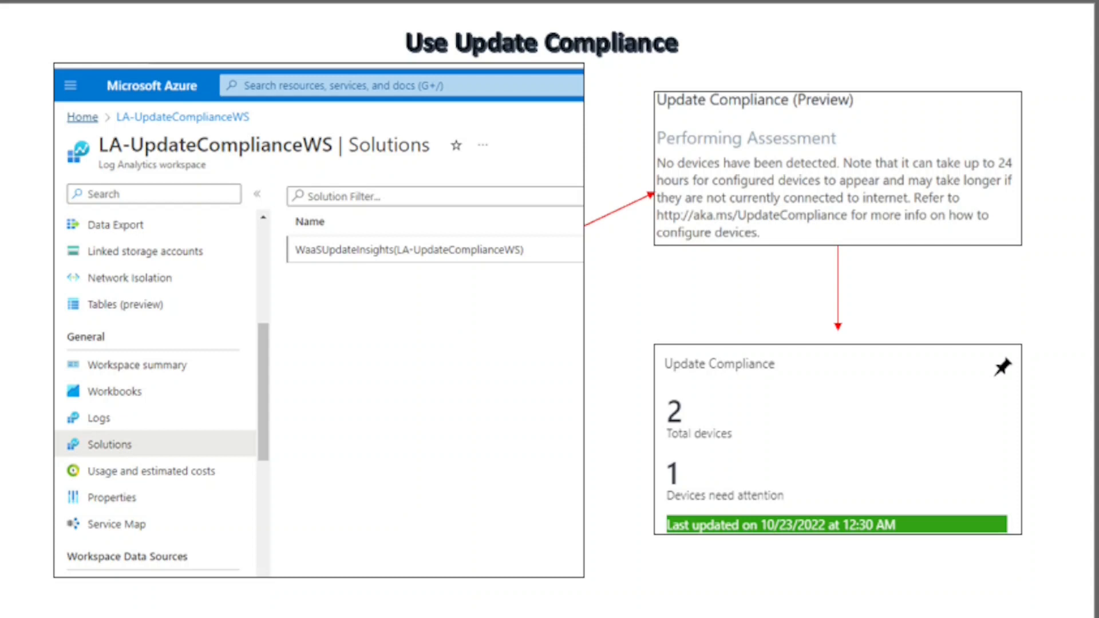
{"action": "mouse_move", "coordinate": [117, 123]}
{"action": "left_mouse_down"}
{"action": "mouse_move", "coordinate": [230, 121]}
{"action": "mouse_move", "coordinate": [151, 127]}
{"action": "mouse_move", "coordinate": [50, 166]}
{"action": "mouse_move", "coordinate": [37, 349]}
{"action": "mouse_move", "coordinate": [63, 434]}
{"action": "mouse_move", "coordinate": [98, 426]}
{"action": "mouse_move", "coordinate": [149, 457]}
{"action": "mouse_move", "coordinate": [61, 456]}
{"action": "mouse_move", "coordinate": [140, 465]}
{"action": "mouse_move", "coordinate": [289, 366]}
{"action": "mouse_move", "coordinate": [371, 270]}
{"action": "mouse_move", "coordinate": [335, 289]}
{"action": "mouse_move", "coordinate": [369, 271]}
{"action": "mouse_move", "coordinate": [394, 296]}
{"action": "left_mouse_up"}
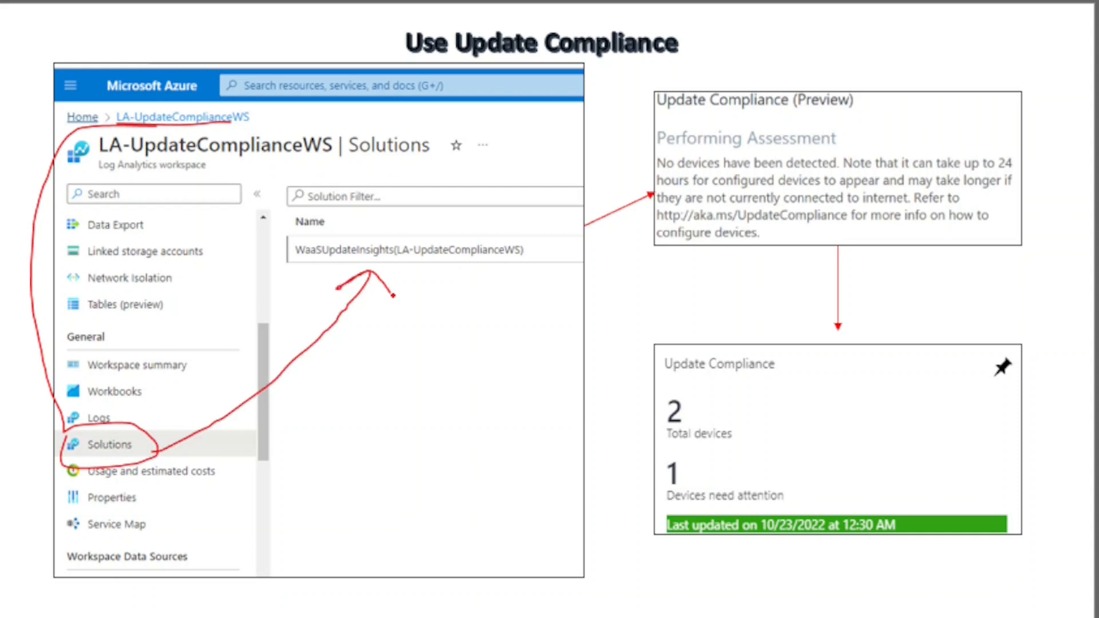
{"action": "mouse_move", "coordinate": [487, 238]}
{"action": "left_mouse_down"}
{"action": "mouse_move", "coordinate": [663, 165]}
{"action": "mouse_move", "coordinate": [640, 159]}
{"action": "mouse_move", "coordinate": [658, 181]}
{"action": "mouse_move", "coordinate": [644, 200]}
{"action": "left_mouse_up"}
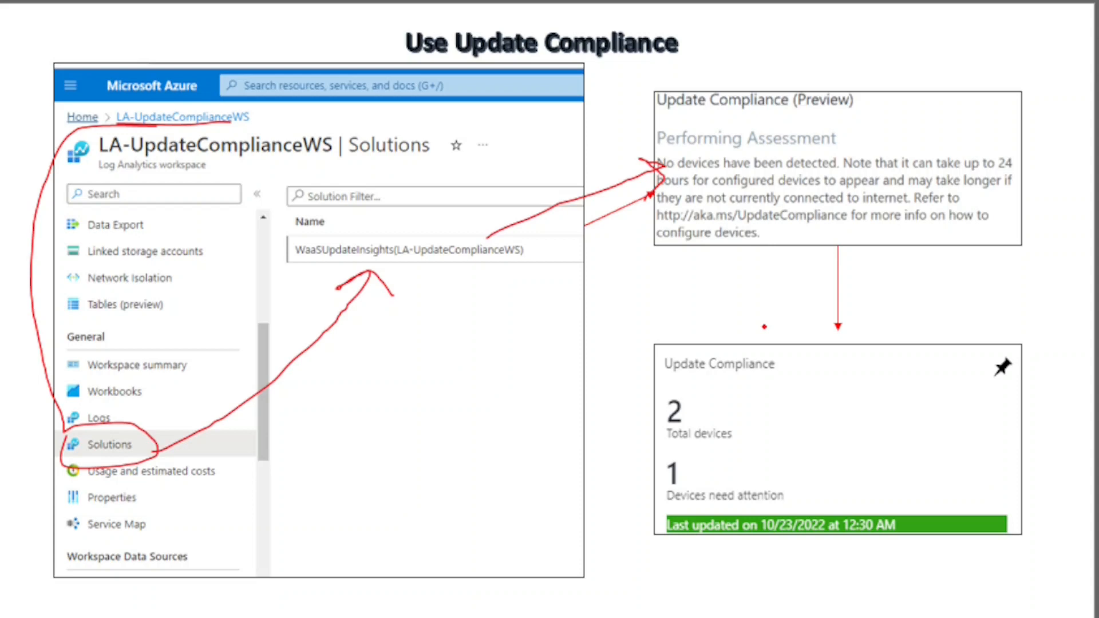
{"action": "key", "text": "Right"}
{"action": "left_click_drag", "start_coordinate": [1, 36], "coordinate": [61, 17]}
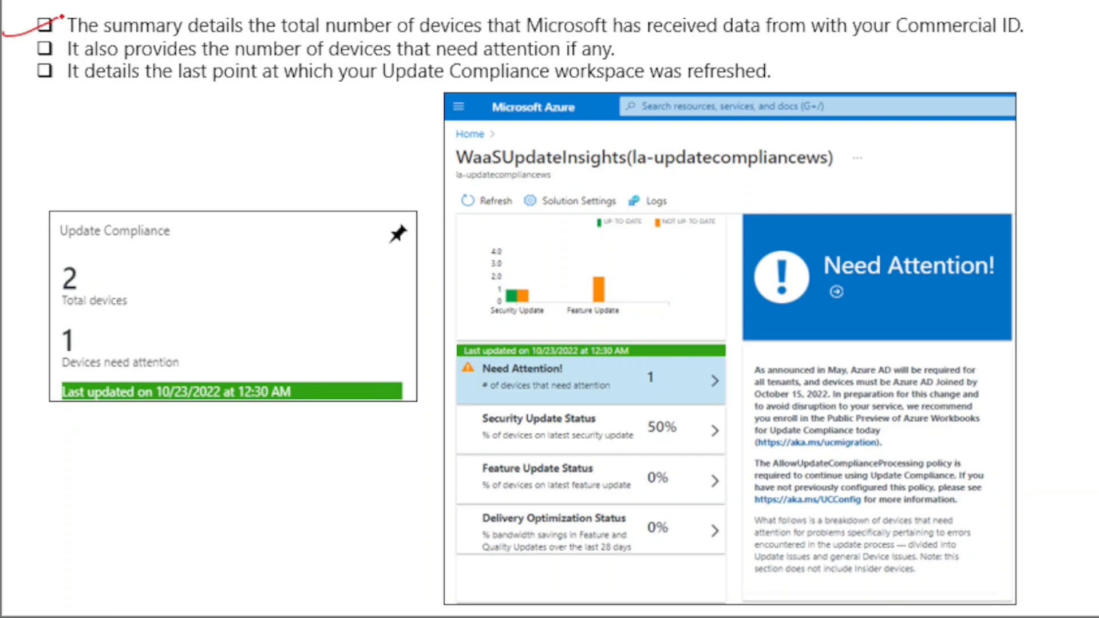
{"action": "left_click_drag", "start_coordinate": [17, 58], "coordinate": [65, 44]}
{"action": "mouse_move", "coordinate": [28, 403]}
{"action": "left_mouse_down"}
{"action": "mouse_move", "coordinate": [34, 410]}
{"action": "mouse_move", "coordinate": [88, 385]}
{"action": "left_mouse_up"}
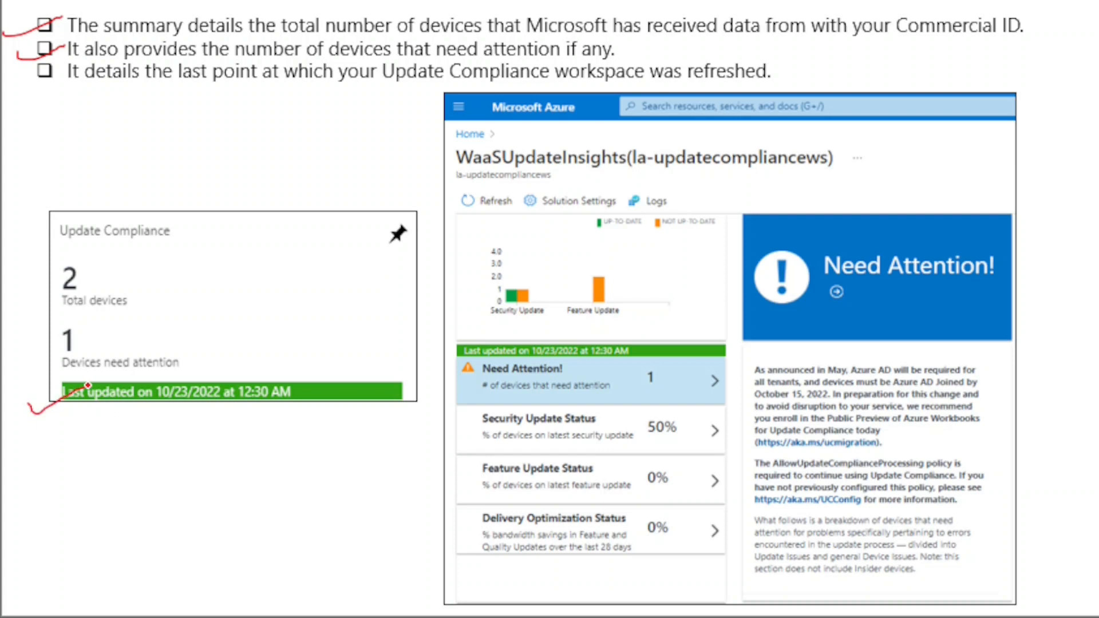
{"action": "key", "text": "Right"}
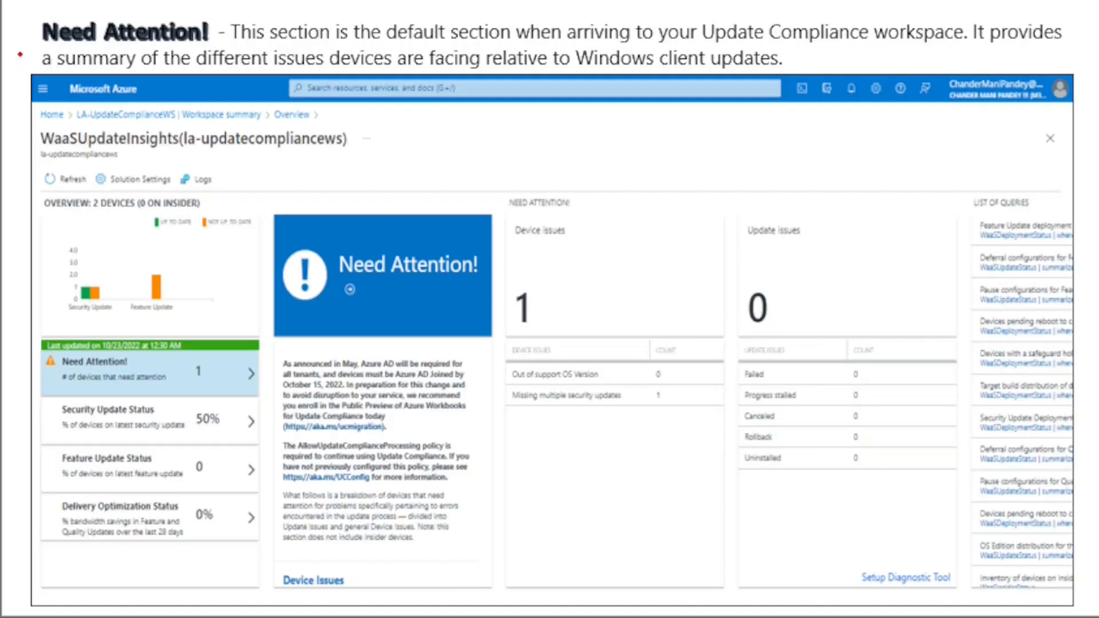
{"action": "left_click_drag", "start_coordinate": [16, 48], "coordinate": [71, 13]}
{"action": "mouse_move", "coordinate": [498, 420]}
{"action": "left_mouse_down"}
{"action": "mouse_move", "coordinate": [514, 434]}
{"action": "mouse_move", "coordinate": [567, 408]}
{"action": "left_mouse_up"}
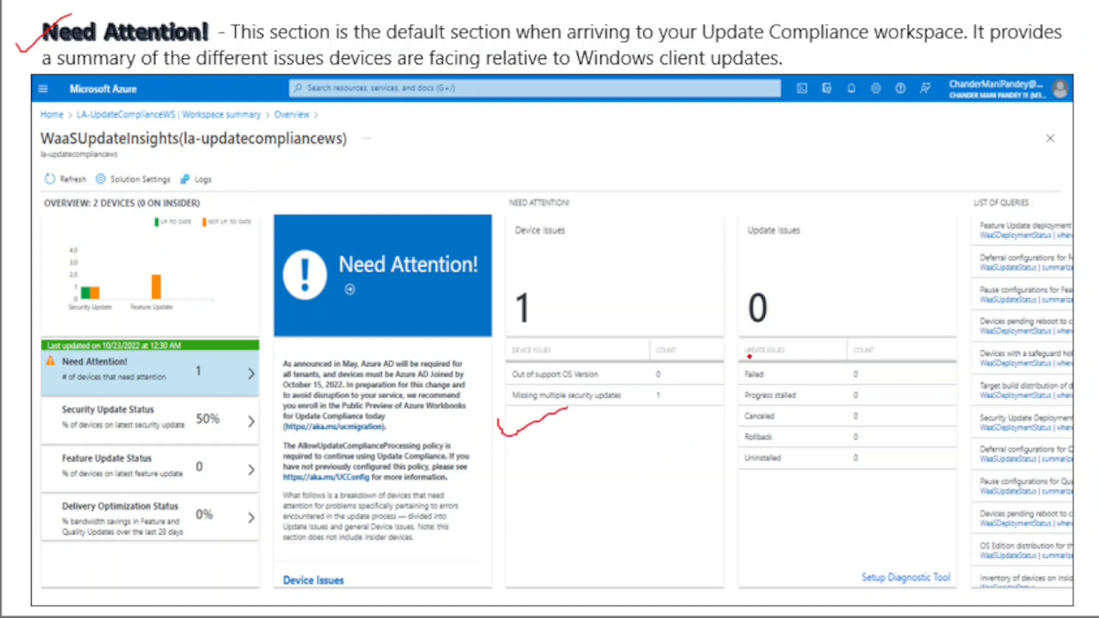
{"action": "mouse_move", "coordinate": [736, 249]}
{"action": "left_mouse_down"}
{"action": "mouse_move", "coordinate": [749, 265]}
{"action": "mouse_move", "coordinate": [804, 231]}
{"action": "left_mouse_up"}
{"action": "left_click_drag", "start_coordinate": [722, 388], "coordinate": [757, 356]}
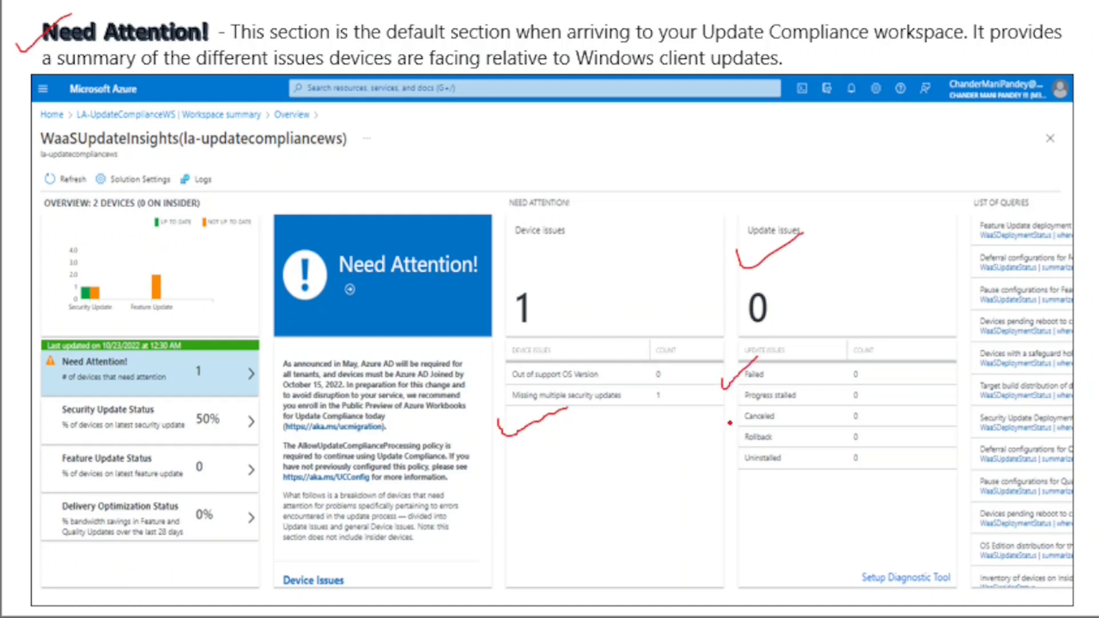
{"action": "left_click_drag", "start_coordinate": [717, 428], "coordinate": [751, 404]}
{"action": "mouse_move", "coordinate": [722, 440]}
{"action": "left_mouse_down"}
{"action": "mouse_move", "coordinate": [741, 443]}
{"action": "mouse_move", "coordinate": [732, 480]}
{"action": "mouse_move", "coordinate": [773, 465]}
{"action": "left_mouse_up"}
{"action": "key", "text": "Right"}
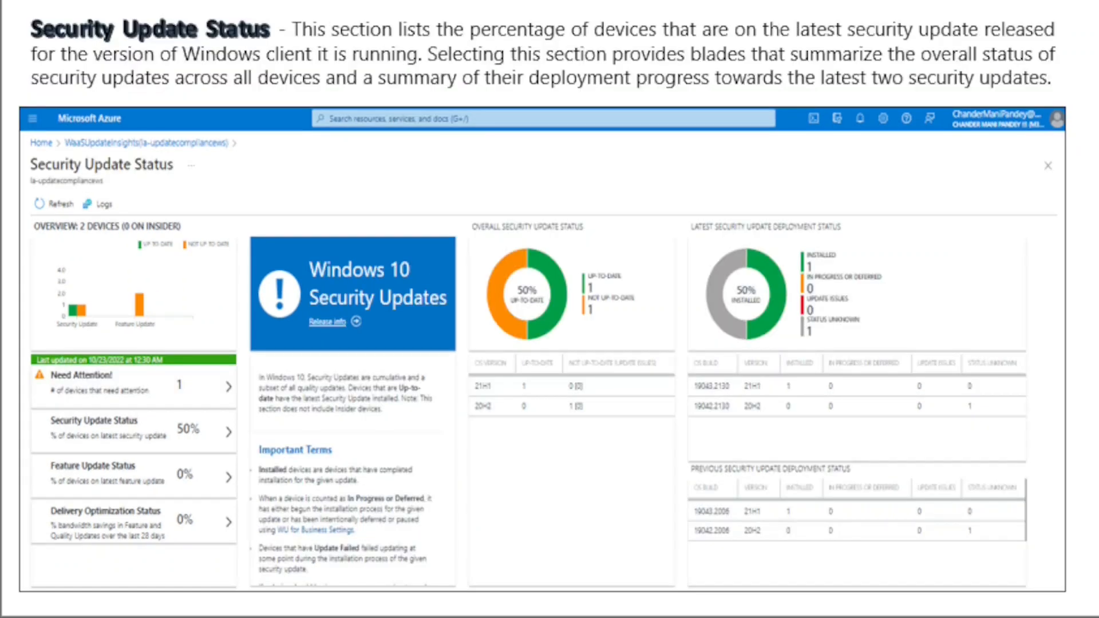
{"action": "left_click_drag", "start_coordinate": [3, 45], "coordinate": [36, 30]}
{"action": "mouse_move", "coordinate": [465, 250]}
{"action": "left_mouse_down"}
{"action": "mouse_move", "coordinate": [477, 260]}
{"action": "mouse_move", "coordinate": [524, 236]}
{"action": "left_mouse_up"}
{"action": "left_click_drag", "start_coordinate": [579, 289], "coordinate": [622, 274]}
{"action": "left_click_drag", "start_coordinate": [579, 309], "coordinate": [625, 299]}
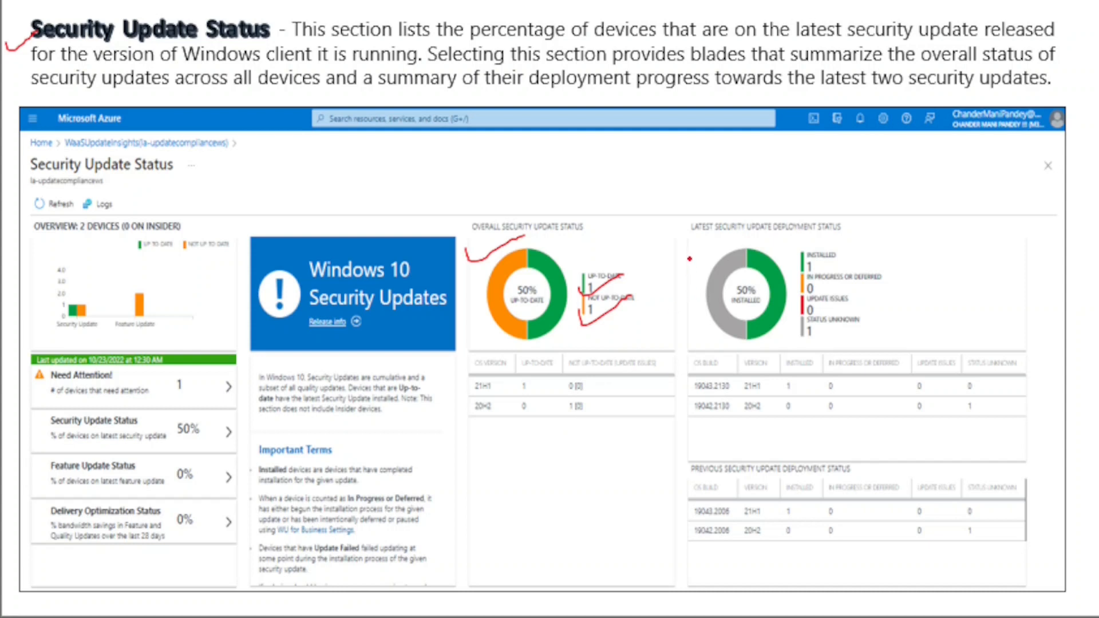
{"action": "left_click_drag", "start_coordinate": [689, 259], "coordinate": [734, 241]}
{"action": "left_click_drag", "start_coordinate": [824, 266], "coordinate": [879, 243]}
{"action": "left_click_drag", "start_coordinate": [830, 343], "coordinate": [886, 324]}
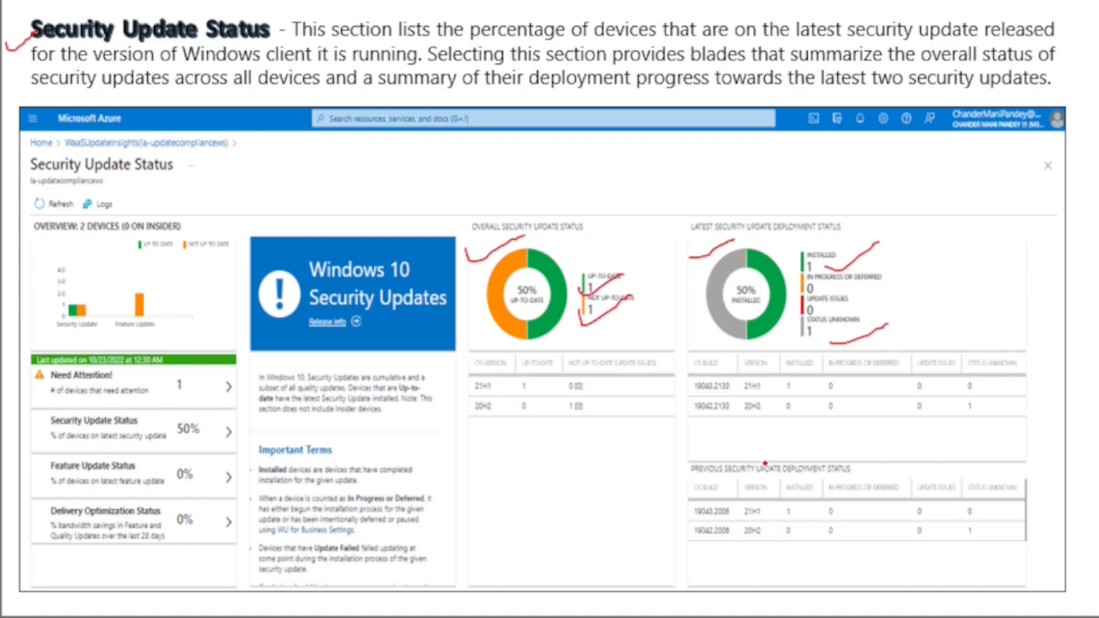
{"action": "mouse_move", "coordinate": [667, 477]}
{"action": "left_mouse_down"}
{"action": "mouse_move", "coordinate": [674, 485]}
{"action": "mouse_move", "coordinate": [726, 456]}
{"action": "left_mouse_up"}
{"action": "key", "text": "Right"}
{"action": "left_click_drag", "start_coordinate": [5, 51], "coordinate": [76, 20]}
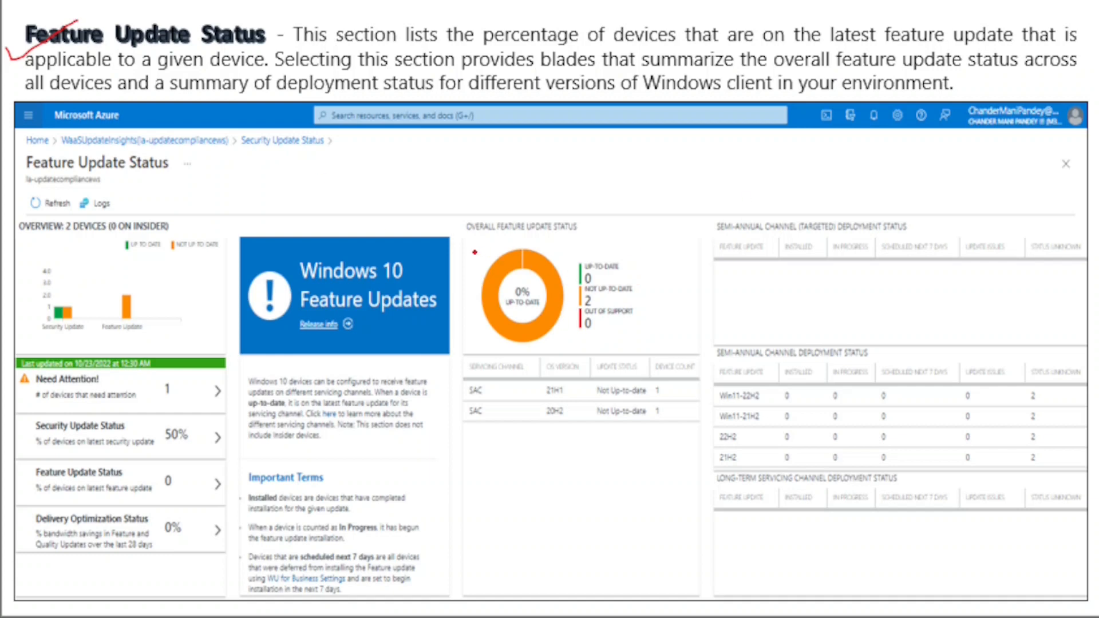
{"action": "left_click_drag", "start_coordinate": [464, 245], "coordinate": [507, 238]}
{"action": "left_click_drag", "start_coordinate": [611, 302], "coordinate": [660, 283]}
{"action": "mouse_move", "coordinate": [573, 381]}
{"action": "left_mouse_down"}
{"action": "mouse_move", "coordinate": [530, 375]}
{"action": "mouse_move", "coordinate": [552, 396]}
{"action": "mouse_move", "coordinate": [574, 394]}
{"action": "mouse_move", "coordinate": [573, 375]}
{"action": "left_mouse_up"}
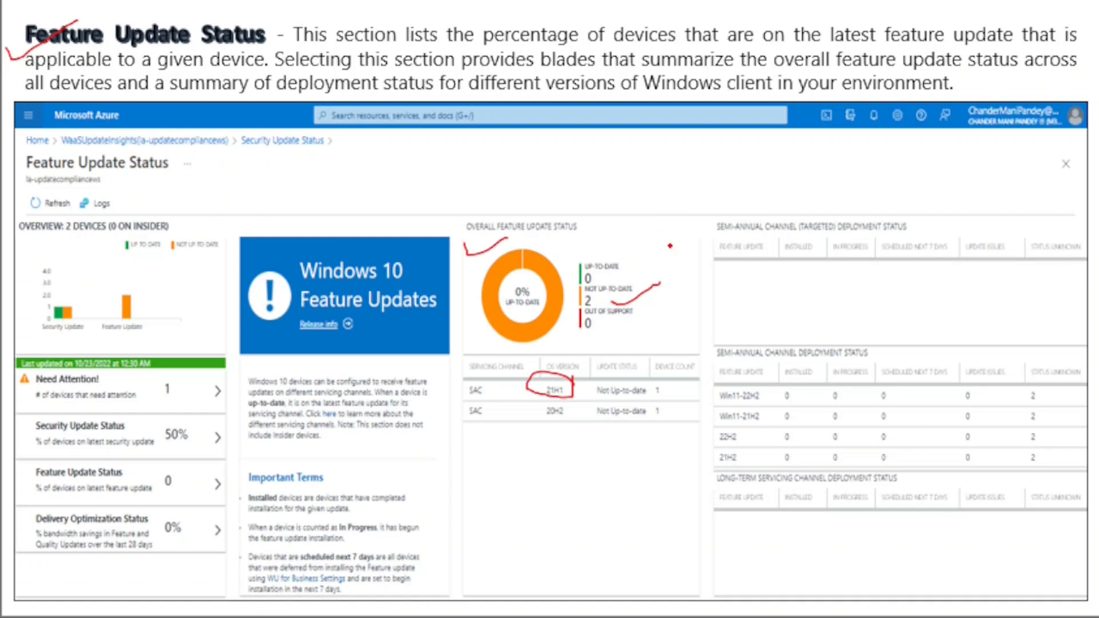
{"action": "mouse_move", "coordinate": [697, 244]}
{"action": "left_mouse_down"}
{"action": "mouse_move", "coordinate": [705, 250]}
{"action": "mouse_move", "coordinate": [752, 233]}
{"action": "left_mouse_up"}
{"action": "mouse_move", "coordinate": [699, 356]}
{"action": "left_mouse_down"}
{"action": "mouse_move", "coordinate": [704, 366]}
{"action": "mouse_move", "coordinate": [737, 342]}
{"action": "left_mouse_up"}
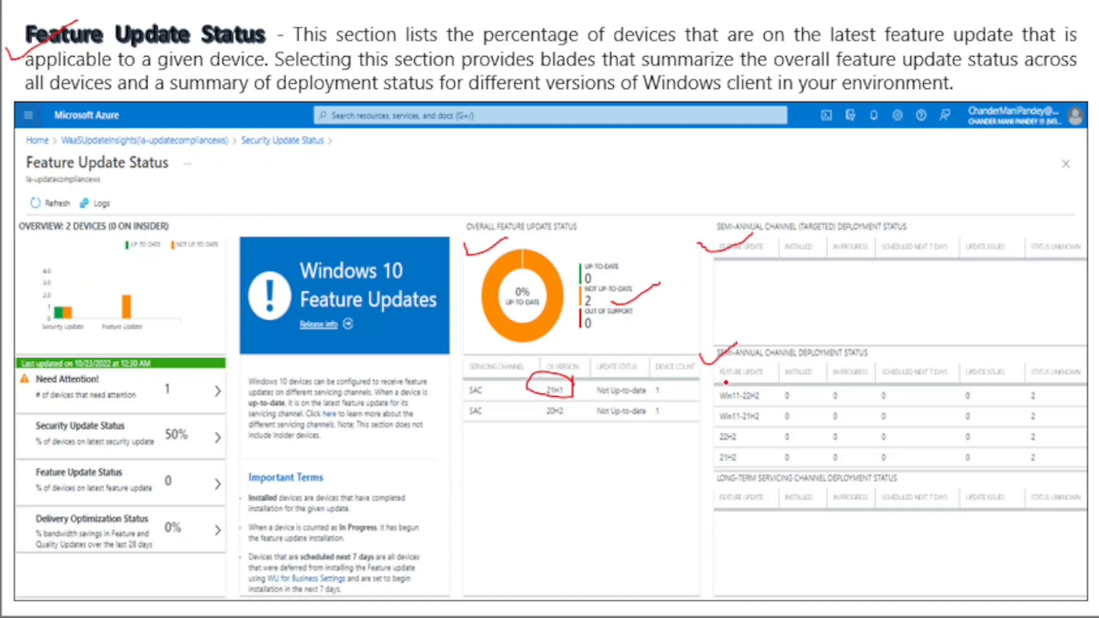
{"action": "mouse_move", "coordinate": [714, 382]}
{"action": "left_mouse_down"}
{"action": "mouse_move", "coordinate": [706, 440]}
{"action": "mouse_move", "coordinate": [716, 461]}
{"action": "left_mouse_up"}
{"action": "key", "text": "Right"}
{"action": "left_click_drag", "start_coordinate": [3, 55], "coordinate": [50, 32]}
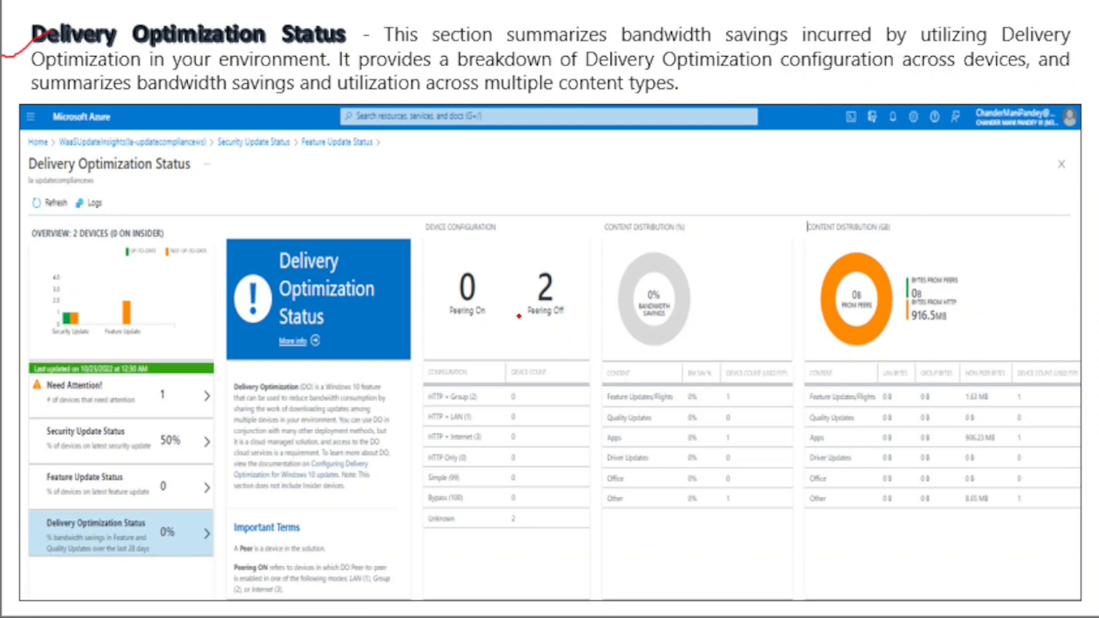
{"action": "mouse_move", "coordinate": [565, 255]}
{"action": "left_mouse_down"}
{"action": "mouse_move", "coordinate": [553, 255]}
{"action": "mouse_move", "coordinate": [517, 315]}
{"action": "mouse_move", "coordinate": [551, 333]}
{"action": "mouse_move", "coordinate": [565, 253]}
{"action": "left_mouse_up"}
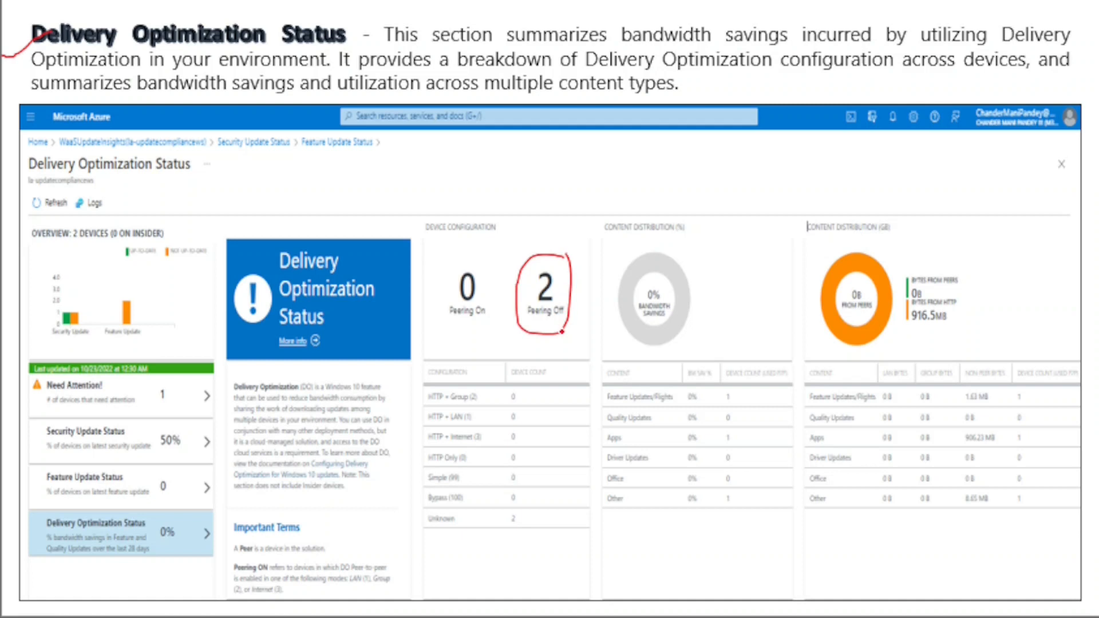
{"action": "left_click_drag", "start_coordinate": [608, 245], "coordinate": [686, 238]}
{"action": "left_click_drag", "start_coordinate": [599, 378], "coordinate": [602, 512]}
{"action": "left_click_drag", "start_coordinate": [806, 239], "coordinate": [892, 229]}
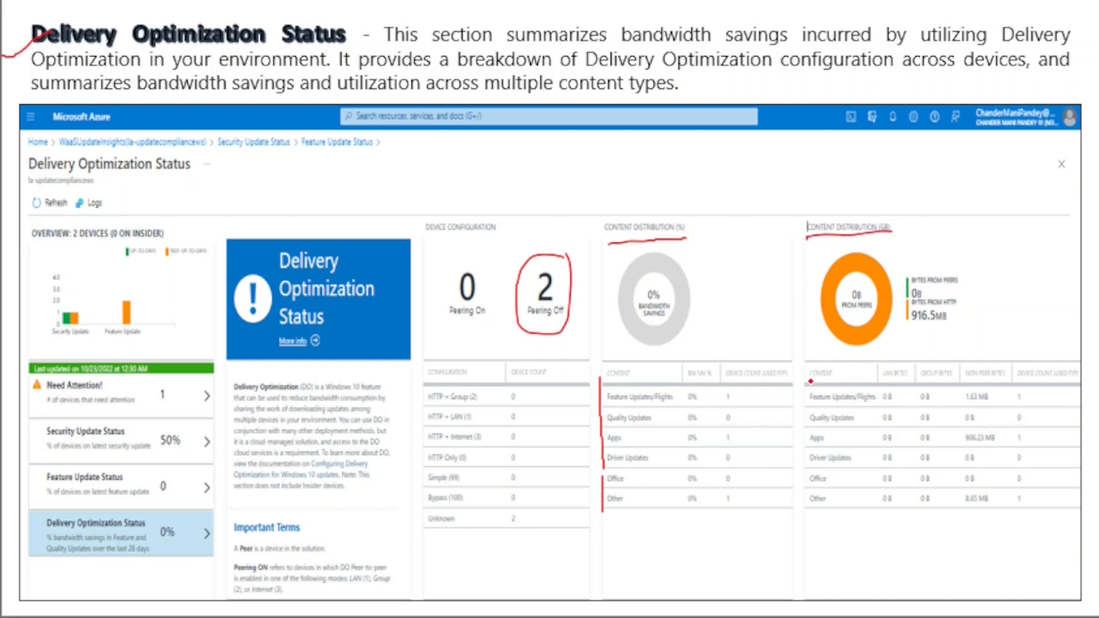
{"action": "key", "text": "Right"}
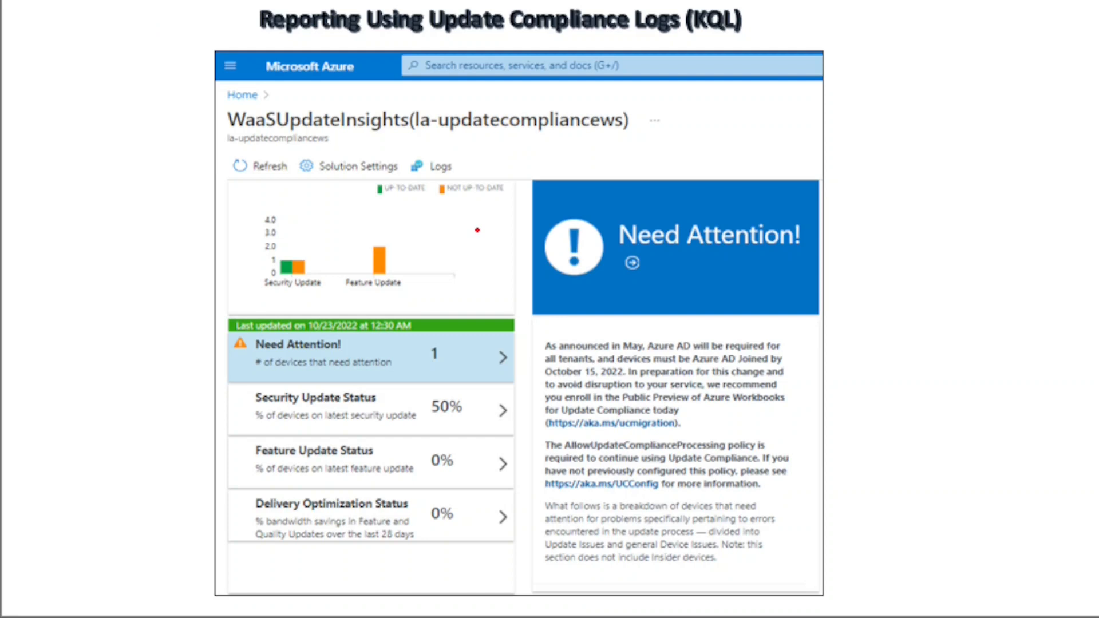
{"action": "mouse_move", "coordinate": [473, 162]}
{"action": "left_mouse_down"}
{"action": "mouse_move", "coordinate": [417, 145]}
{"action": "mouse_move", "coordinate": [410, 184]}
{"action": "mouse_move", "coordinate": [466, 174]}
{"action": "mouse_move", "coordinate": [463, 160]}
{"action": "left_mouse_up"}
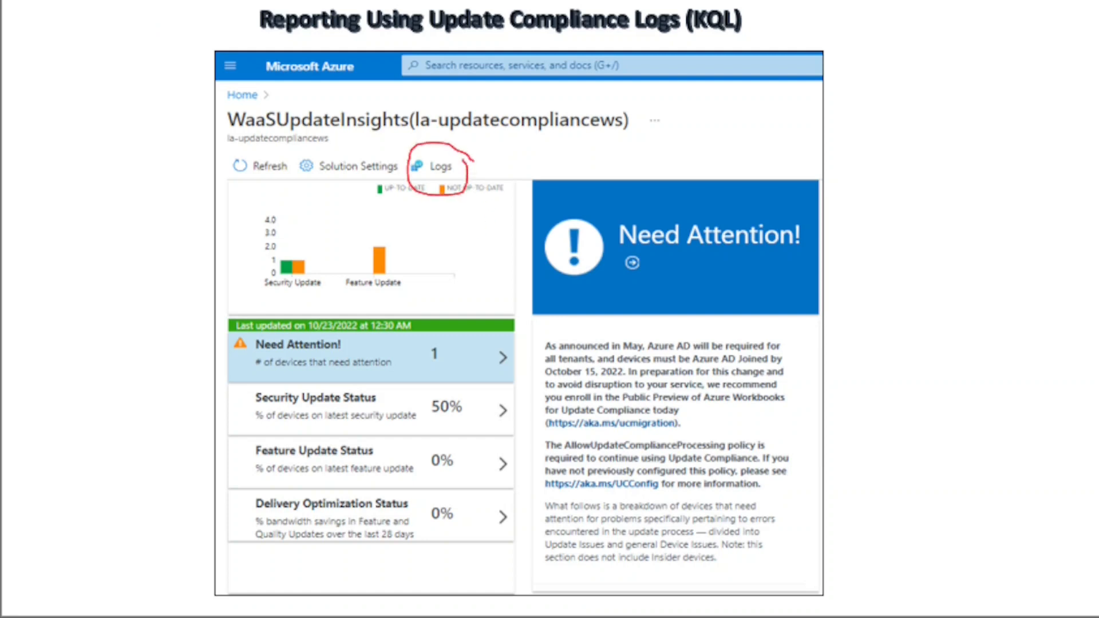
{"action": "key", "text": "Right"}
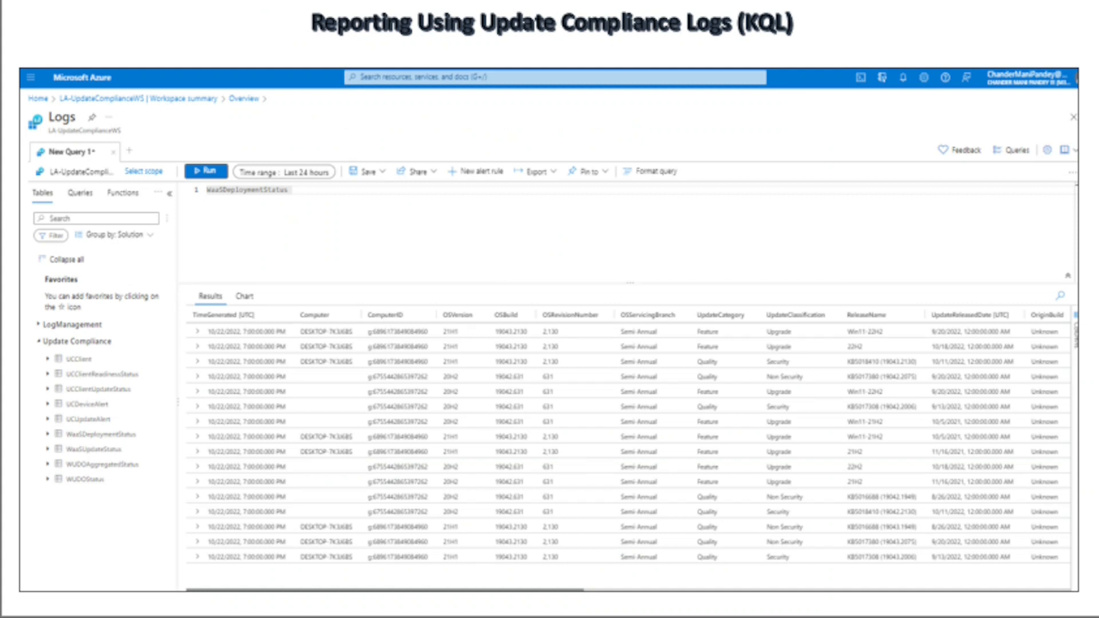
{"action": "mouse_move", "coordinate": [313, 209]}
{"action": "left_mouse_down"}
{"action": "mouse_move", "coordinate": [289, 183]}
{"action": "mouse_move", "coordinate": [206, 174]}
{"action": "mouse_move", "coordinate": [182, 219]}
{"action": "mouse_move", "coordinate": [303, 213]}
{"action": "mouse_move", "coordinate": [311, 202]}
{"action": "left_mouse_up"}
{"action": "mouse_move", "coordinate": [242, 230]}
{"action": "left_mouse_down"}
{"action": "mouse_move", "coordinate": [243, 264]}
{"action": "mouse_move", "coordinate": [224, 268]}
{"action": "mouse_move", "coordinate": [244, 293]}
{"action": "mouse_move", "coordinate": [307, 244]}
{"action": "left_mouse_up"}
{"action": "mouse_move", "coordinate": [252, 289]}
{"action": "left_mouse_down"}
{"action": "mouse_move", "coordinate": [331, 274]}
{"action": "mouse_move", "coordinate": [366, 190]}
{"action": "mouse_move", "coordinate": [357, 197]}
{"action": "mouse_move", "coordinate": [367, 191]}
{"action": "mouse_move", "coordinate": [380, 205]}
{"action": "left_mouse_up"}
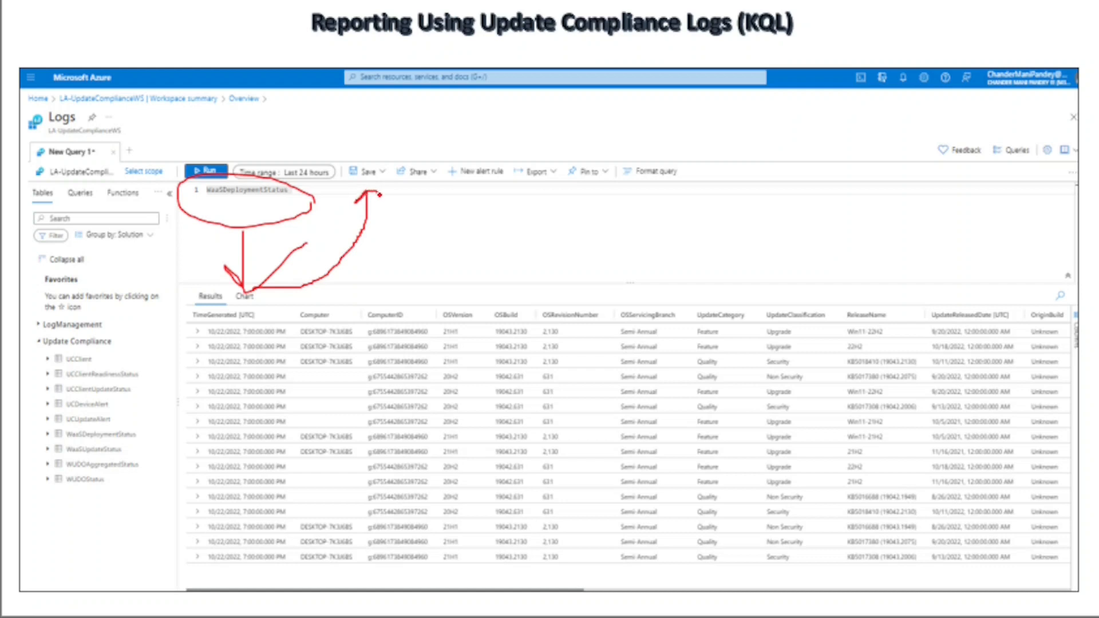
{"action": "mouse_move", "coordinate": [263, 281]}
{"action": "left_mouse_down"}
{"action": "mouse_move", "coordinate": [432, 237]}
{"action": "mouse_move", "coordinate": [519, 186]}
{"action": "mouse_move", "coordinate": [484, 185]}
{"action": "mouse_move", "coordinate": [524, 186]}
{"action": "mouse_move", "coordinate": [527, 213]}
{"action": "left_mouse_up"}
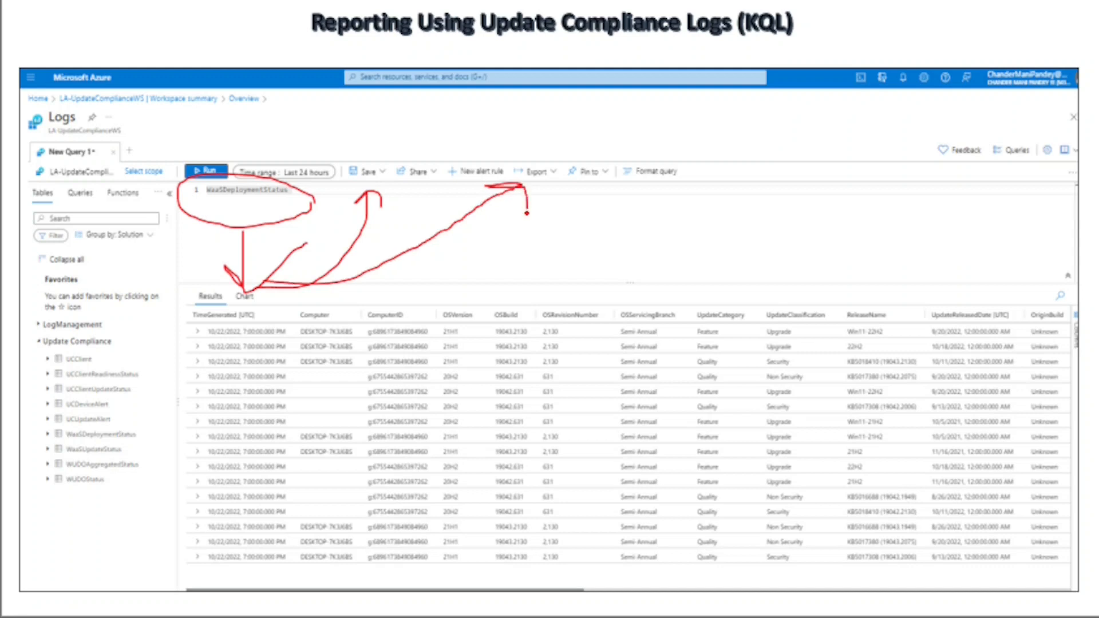
{"action": "left_click_drag", "start_coordinate": [32, 336], "coordinate": [38, 493]}
{"action": "mouse_move", "coordinate": [149, 341]}
{"action": "left_mouse_down"}
{"action": "mouse_move", "coordinate": [152, 431]}
{"action": "mouse_move", "coordinate": [116, 504]}
{"action": "left_mouse_up"}
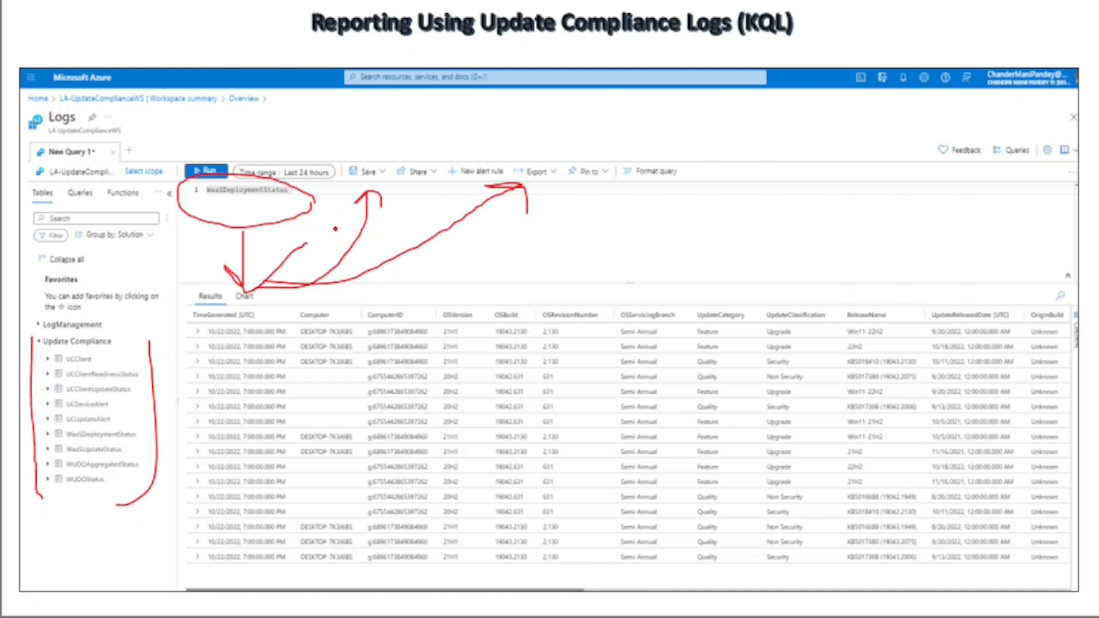
{"action": "key", "text": "Right"}
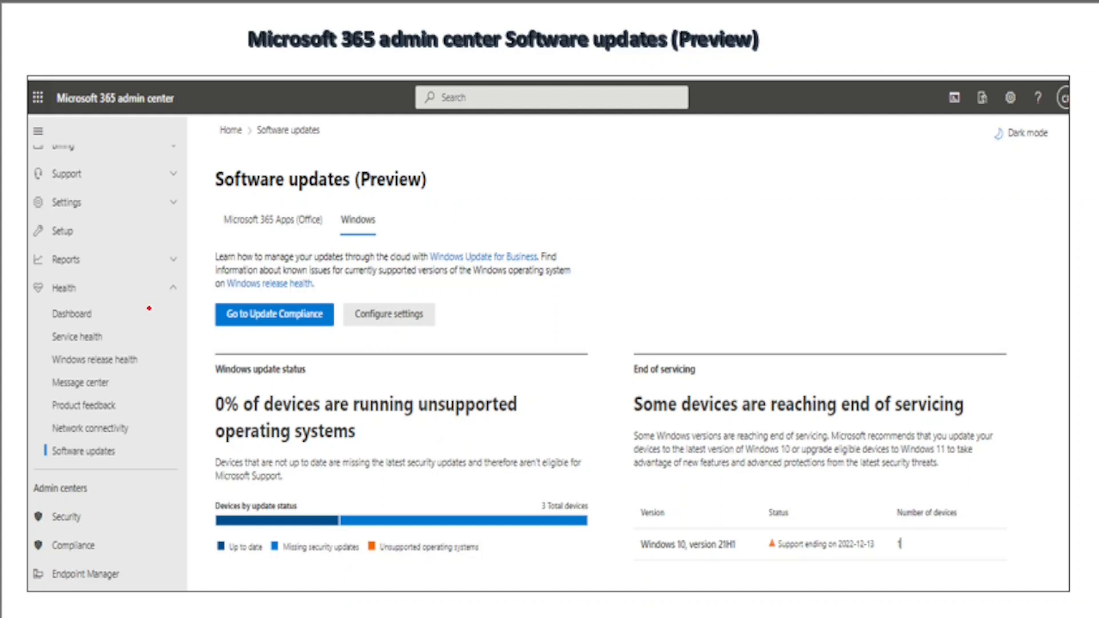
{"action": "mouse_move", "coordinate": [53, 107]}
{"action": "left_mouse_down"}
{"action": "mouse_move", "coordinate": [186, 112]}
{"action": "mouse_move", "coordinate": [92, 64]}
{"action": "mouse_move", "coordinate": [57, 80]}
{"action": "mouse_move", "coordinate": [52, 100]}
{"action": "mouse_move", "coordinate": [111, 229]}
{"action": "mouse_move", "coordinate": [104, 282]}
{"action": "mouse_move", "coordinate": [86, 272]}
{"action": "mouse_move", "coordinate": [134, 297]}
{"action": "mouse_move", "coordinate": [160, 442]}
{"action": "mouse_move", "coordinate": [144, 433]}
{"action": "mouse_move", "coordinate": [142, 465]}
{"action": "mouse_move", "coordinate": [193, 329]}
{"action": "mouse_move", "coordinate": [412, 215]}
{"action": "mouse_move", "coordinate": [335, 227]}
{"action": "mouse_move", "coordinate": [357, 247]}
{"action": "mouse_move", "coordinate": [457, 283]}
{"action": "mouse_move", "coordinate": [472, 347]}
{"action": "mouse_move", "coordinate": [456, 351]}
{"action": "mouse_move", "coordinate": [477, 328]}
{"action": "left_mouse_up"}
{"action": "mouse_move", "coordinate": [710, 368]}
{"action": "left_mouse_down"}
{"action": "mouse_move", "coordinate": [612, 358]}
{"action": "mouse_move", "coordinate": [709, 353]}
{"action": "mouse_move", "coordinate": [704, 344]}
{"action": "left_mouse_up"}
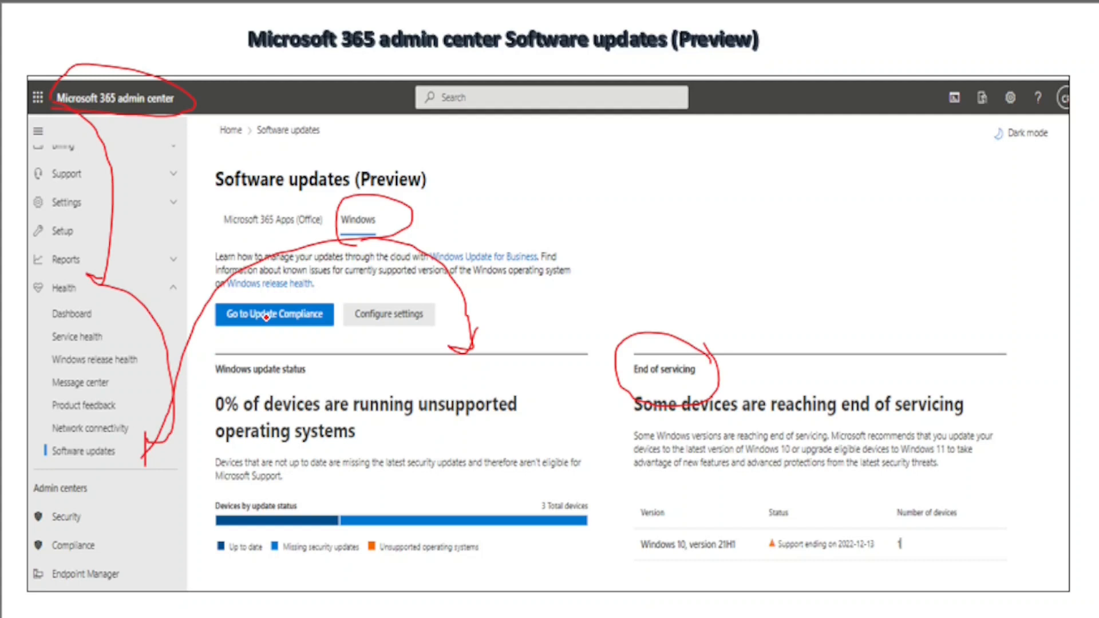
{"action": "key", "text": "Right"}
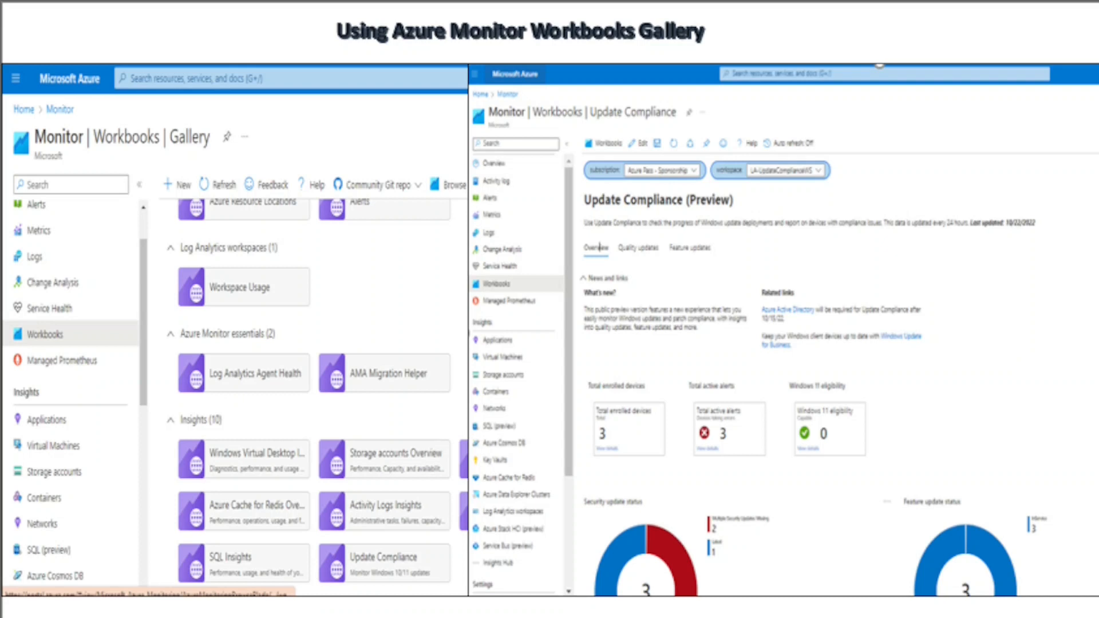
{"action": "mouse_move", "coordinate": [80, 94]}
{"action": "left_mouse_down"}
{"action": "mouse_move", "coordinate": [105, 91]}
{"action": "mouse_move", "coordinate": [57, 43]}
{"action": "mouse_move", "coordinate": [29, 81]}
{"action": "mouse_move", "coordinate": [79, 96]}
{"action": "mouse_move", "coordinate": [176, 75]}
{"action": "mouse_move", "coordinate": [164, 64]}
{"action": "mouse_move", "coordinate": [190, 87]}
{"action": "mouse_move", "coordinate": [81, 127]}
{"action": "mouse_move", "coordinate": [105, 284]}
{"action": "mouse_move", "coordinate": [93, 353]}
{"action": "mouse_move", "coordinate": [29, 321]}
{"action": "mouse_move", "coordinate": [32, 355]}
{"action": "mouse_move", "coordinate": [69, 338]}
{"action": "mouse_move", "coordinate": [172, 385]}
{"action": "mouse_move", "coordinate": [146, 532]}
{"action": "mouse_move", "coordinate": [204, 572]}
{"action": "mouse_move", "coordinate": [372, 558]}
{"action": "mouse_move", "coordinate": [434, 433]}
{"action": "mouse_move", "coordinate": [484, 259]}
{"action": "mouse_move", "coordinate": [526, 201]}
{"action": "mouse_move", "coordinate": [604, 265]}
{"action": "mouse_move", "coordinate": [608, 232]}
{"action": "mouse_move", "coordinate": [622, 232]}
{"action": "mouse_move", "coordinate": [617, 259]}
{"action": "mouse_move", "coordinate": [653, 266]}
{"action": "mouse_move", "coordinate": [659, 241]}
{"action": "mouse_move", "coordinate": [683, 223]}
{"action": "mouse_move", "coordinate": [716, 252]}
{"action": "mouse_move", "coordinate": [665, 270]}
{"action": "mouse_move", "coordinate": [658, 252]}
{"action": "left_mouse_up"}
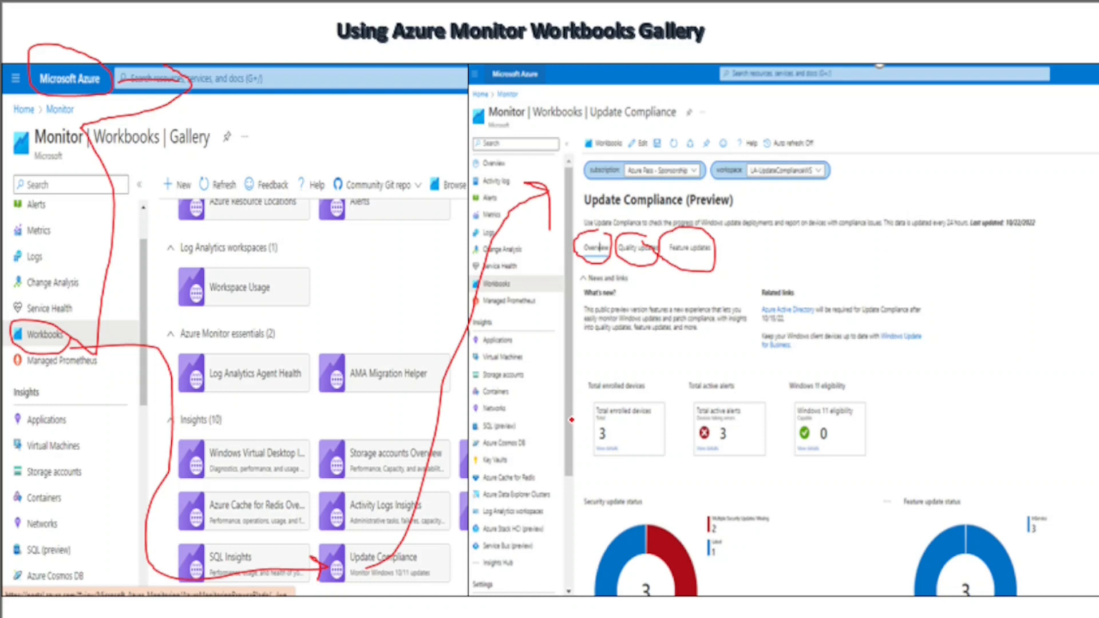
{"action": "mouse_move", "coordinate": [569, 419]}
{"action": "left_mouse_down"}
{"action": "mouse_move", "coordinate": [577, 439]}
{"action": "mouse_move", "coordinate": [629, 365]}
{"action": "left_mouse_up"}
{"action": "left_click_drag", "start_coordinate": [674, 408], "coordinate": [758, 373]}
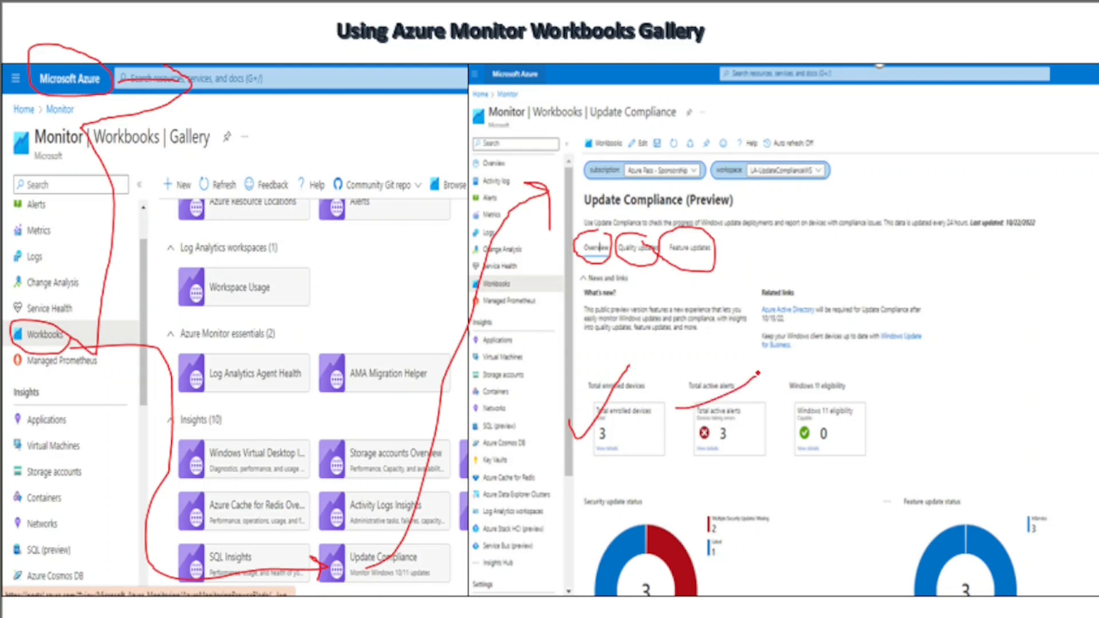
{"action": "mouse_move", "coordinate": [768, 409]}
{"action": "left_mouse_down"}
{"action": "mouse_move", "coordinate": [771, 425]}
{"action": "mouse_move", "coordinate": [876, 332]}
{"action": "left_mouse_up"}
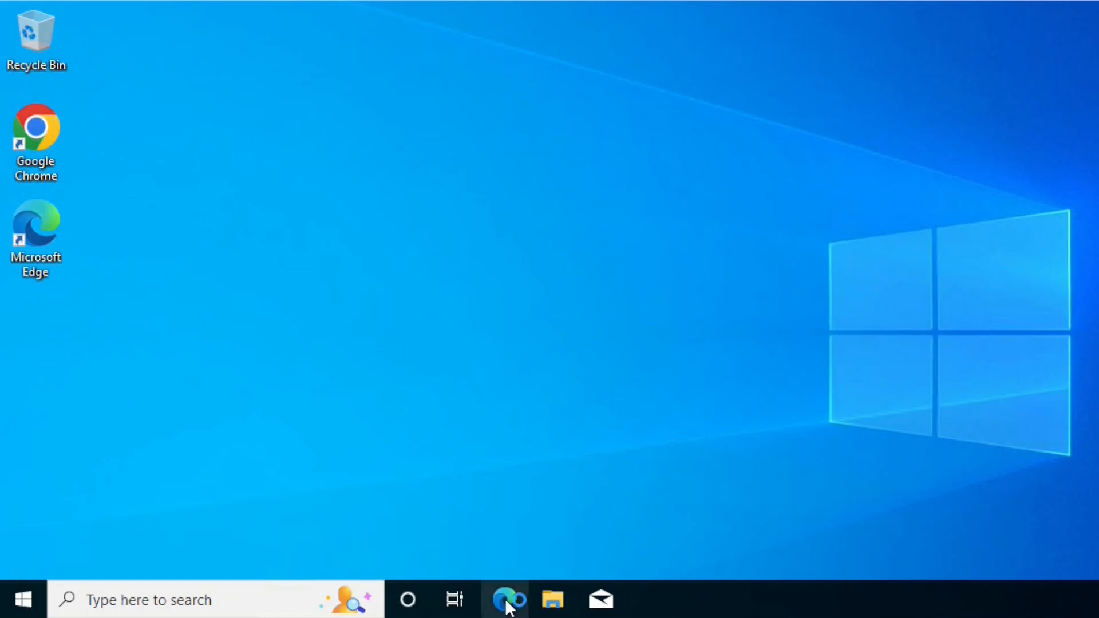
Step: Switch to Microsoft Edge, load the bookmarked Azure portal and find and open the Subscriptions service
{"action": "left_click", "coordinate": [507, 599]}
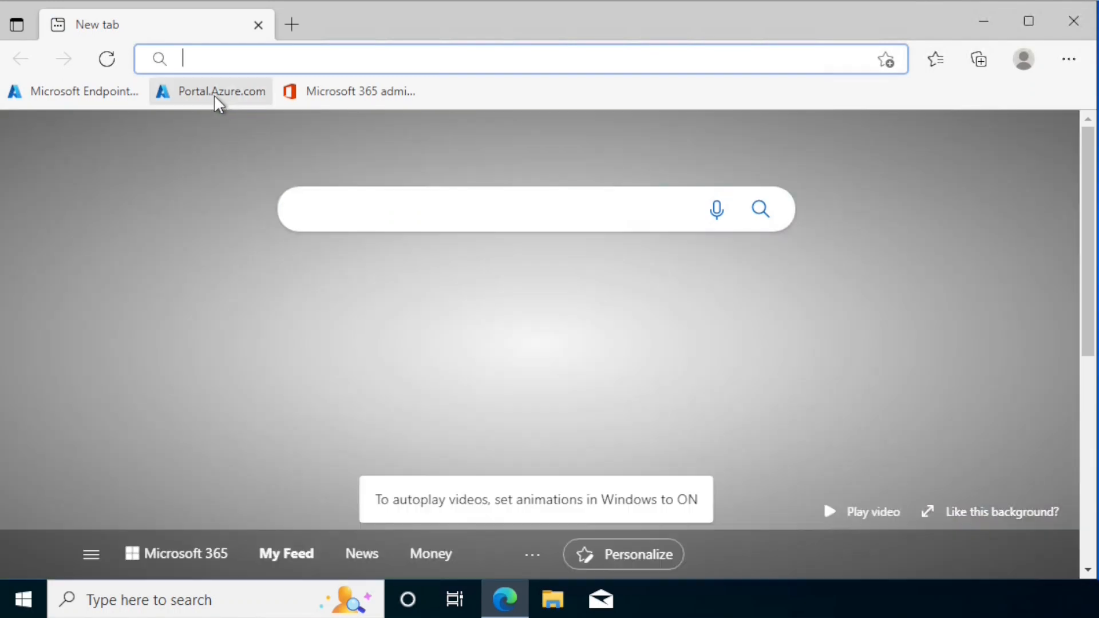
{"action": "left_click", "coordinate": [208, 90]}
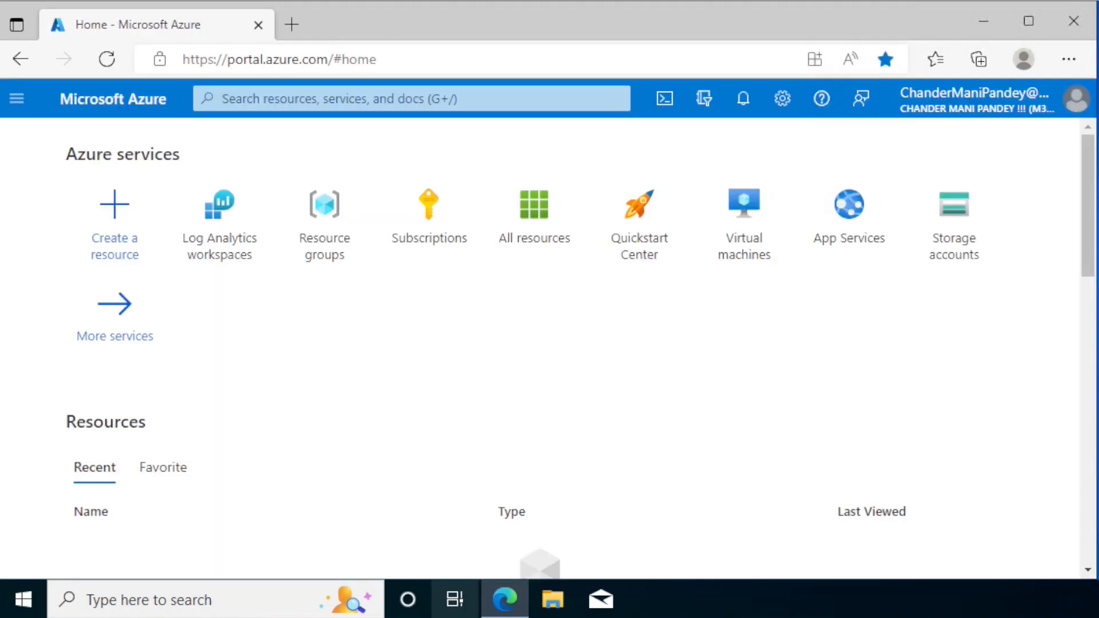
{"action": "left_click", "coordinate": [379, 98]}
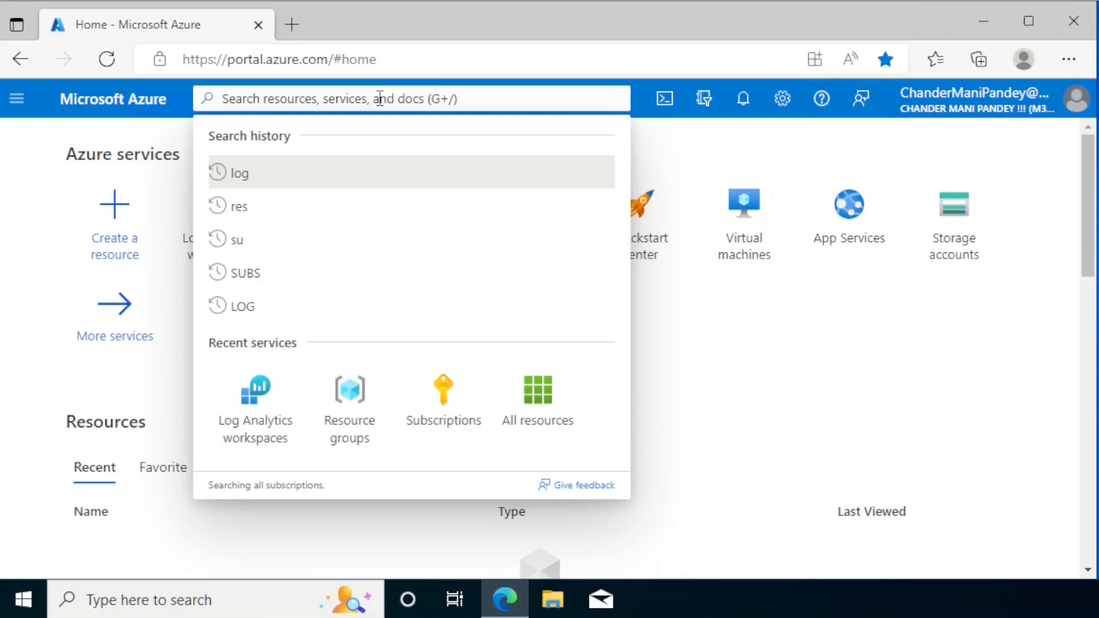
{"action": "type", "text": "SU"}
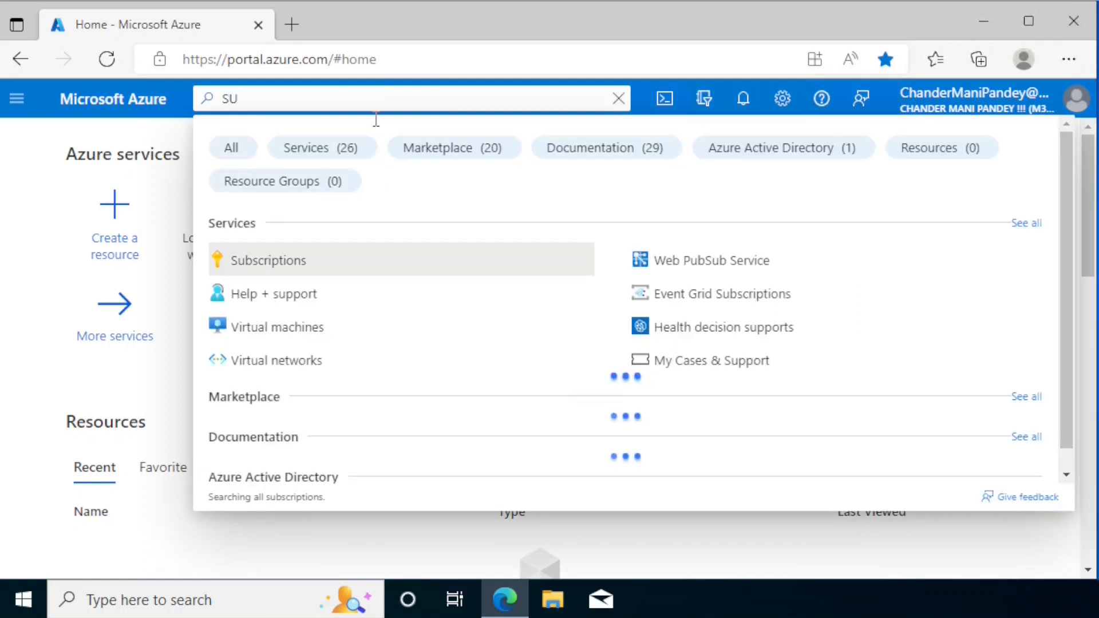
{"action": "left_click", "coordinate": [285, 268]}
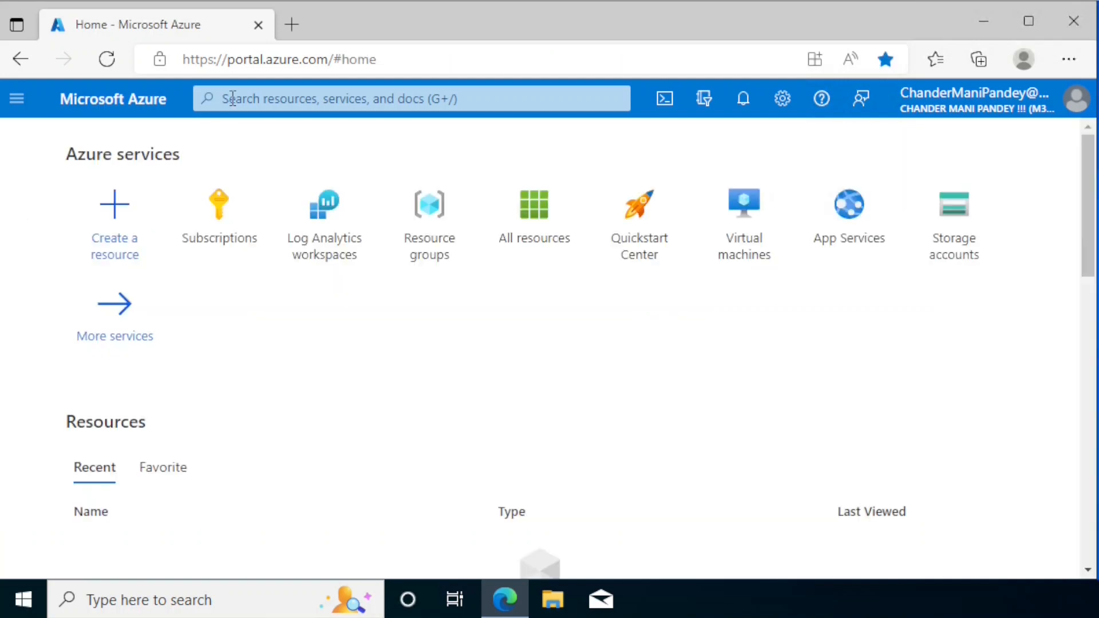
Step: Find the Log Analytics workspaces service and start creating a new workspace there
{"action": "left_click", "coordinate": [234, 98]}
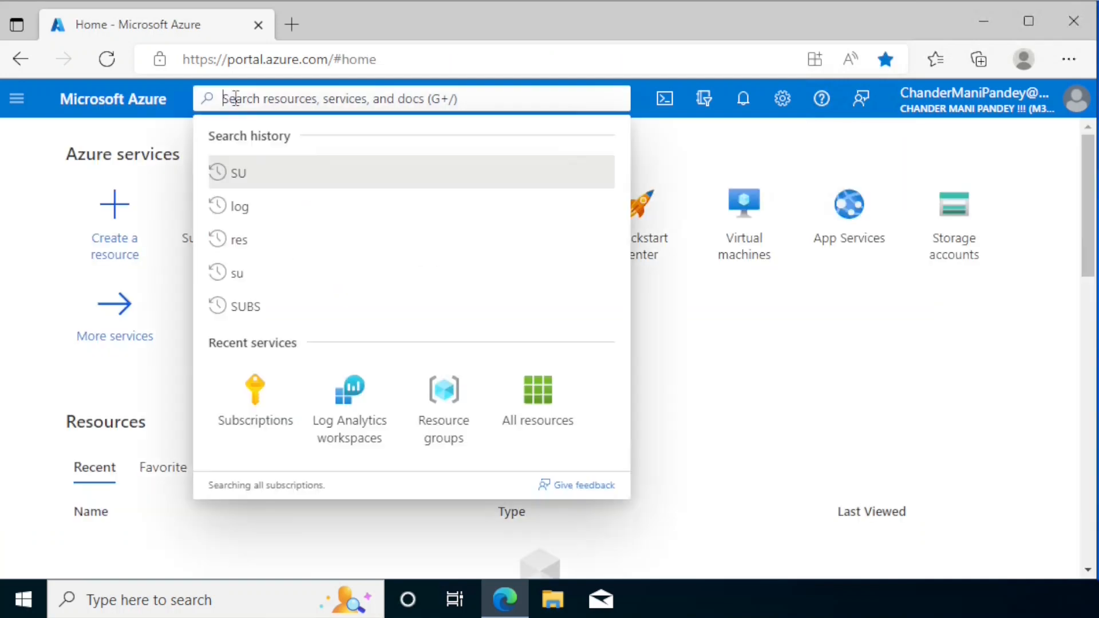
{"action": "type", "text": "LOG"}
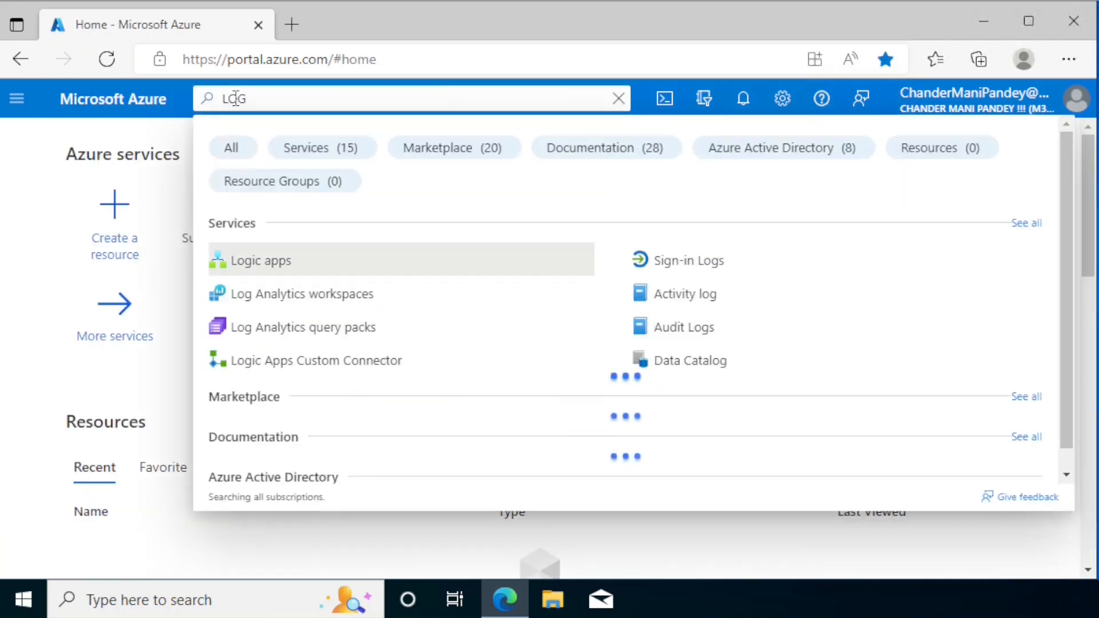
{"action": "left_click", "coordinate": [295, 294]}
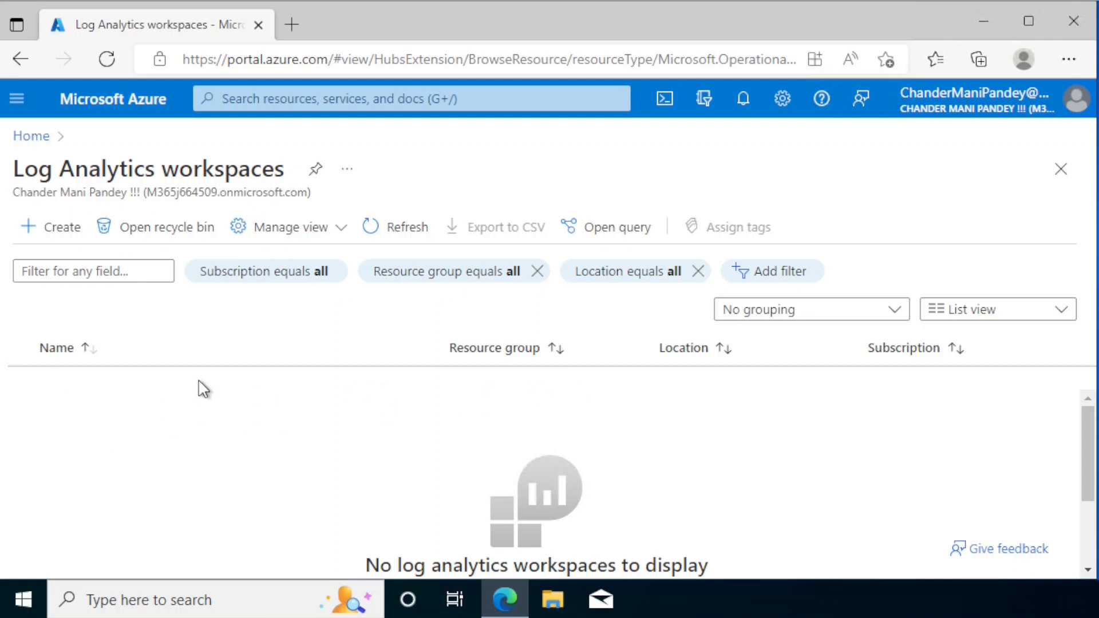
{"action": "left_click", "coordinate": [61, 229]}
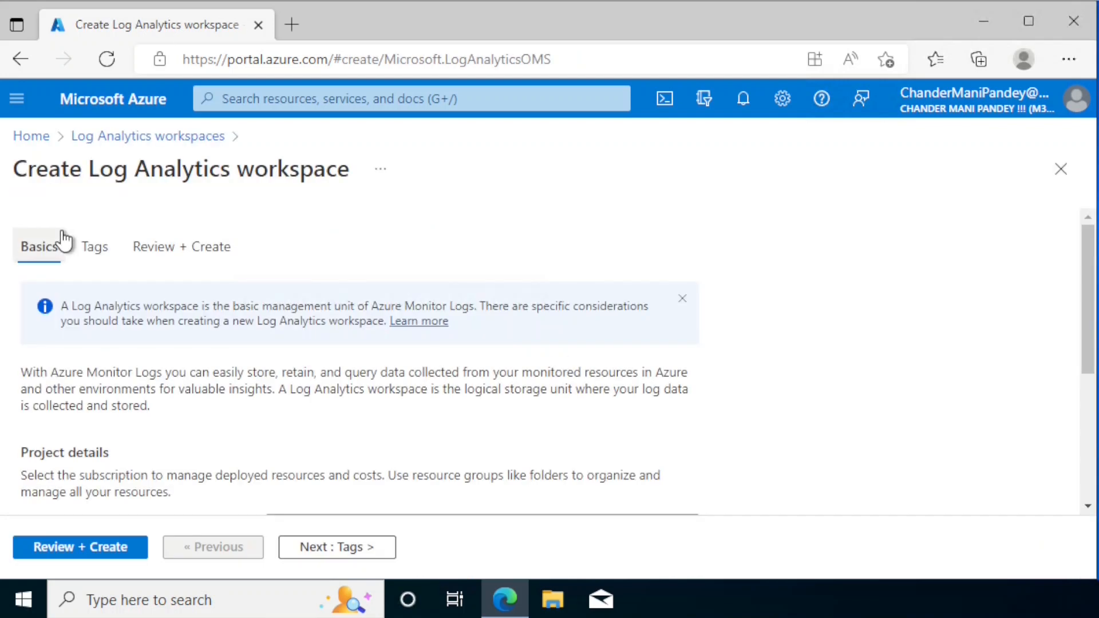
Step: Create a new resource group named RG-UpdateCompliance for the workspace under the Azure Pass - Sponsorship subscription
{"action": "scroll", "coordinate": [63, 241], "scroll_direction": "down", "scroll_amount": 4}
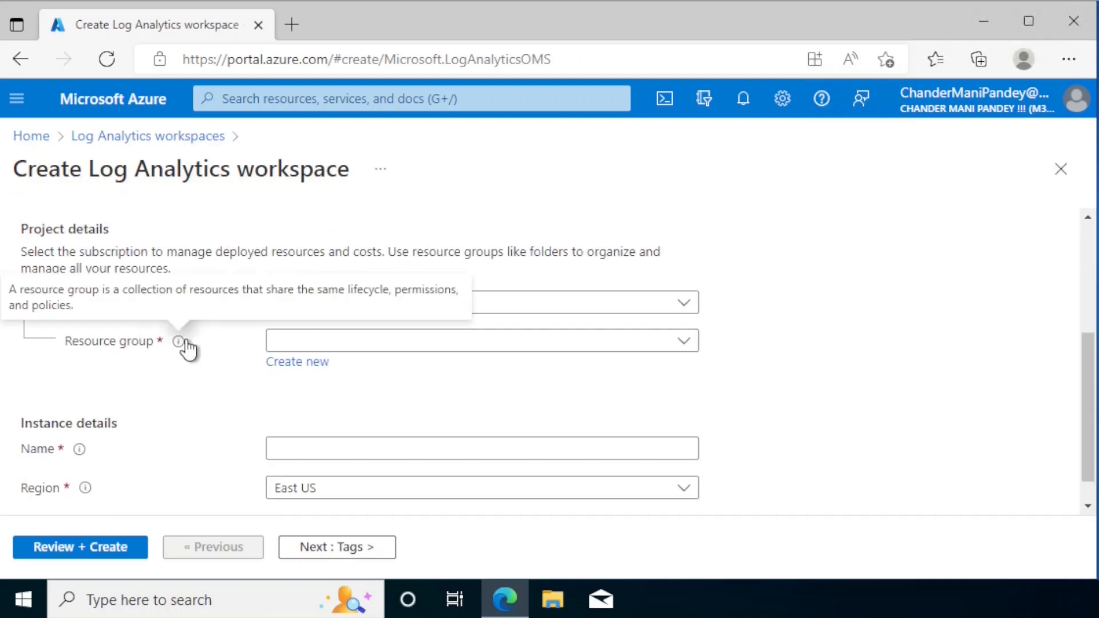
{"action": "left_click", "coordinate": [335, 346]}
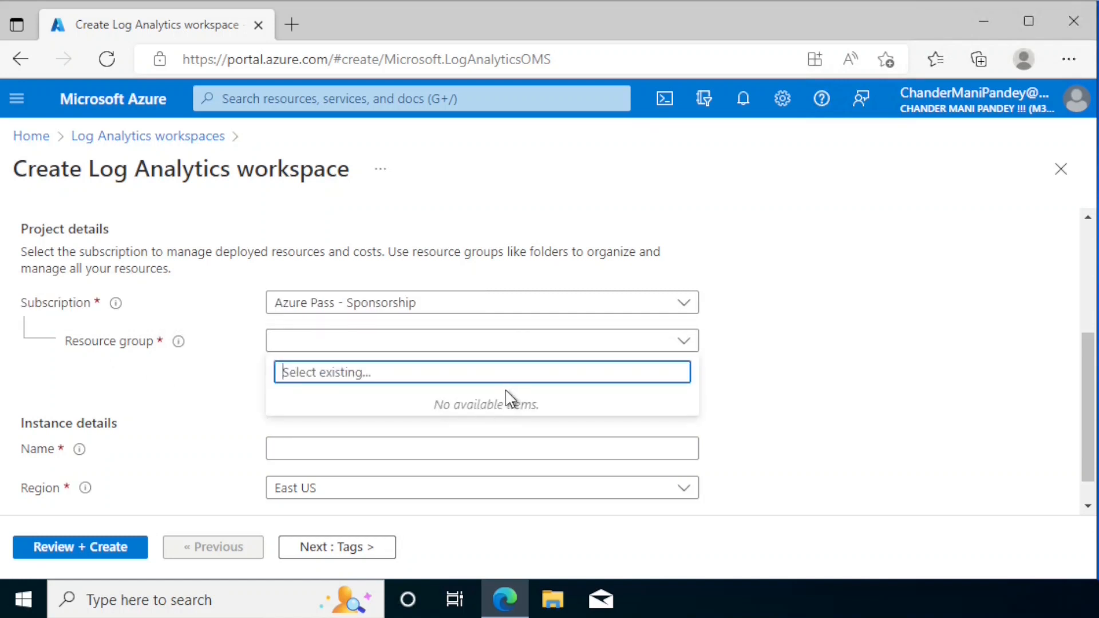
{"action": "left_click", "coordinate": [755, 392]}
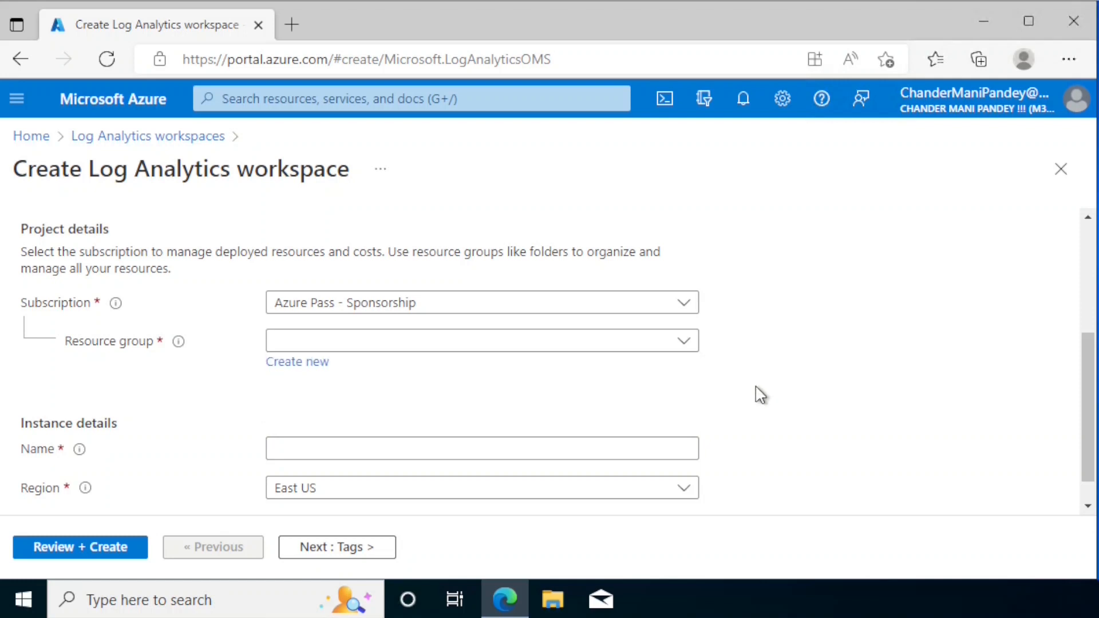
{"action": "left_click", "coordinate": [307, 362]}
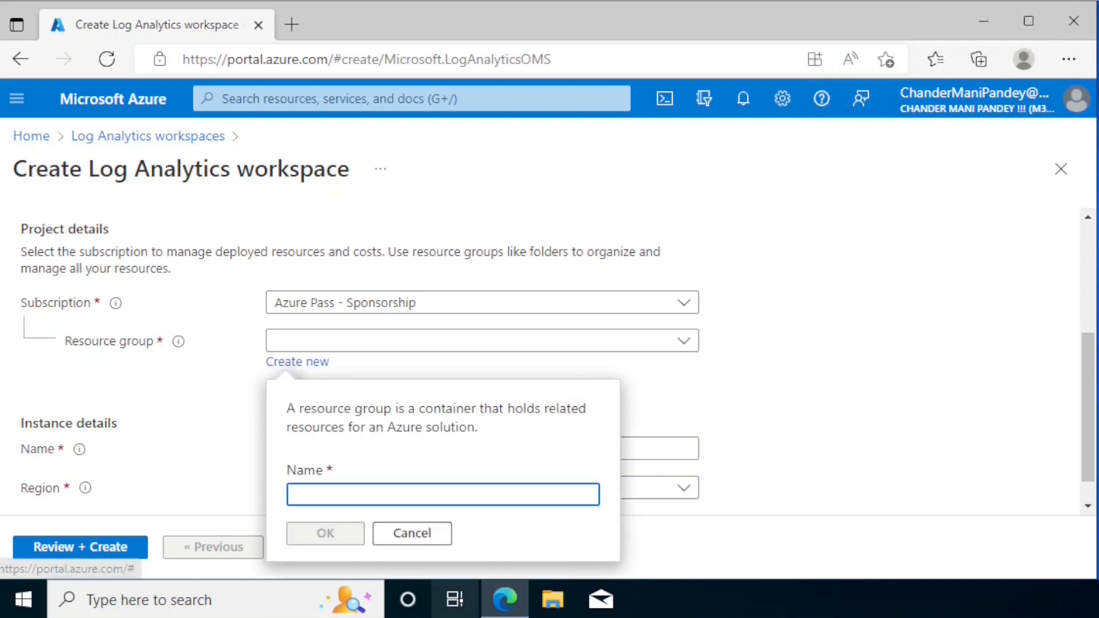
{"action": "mouse_move", "coordinate": [504, 599]}
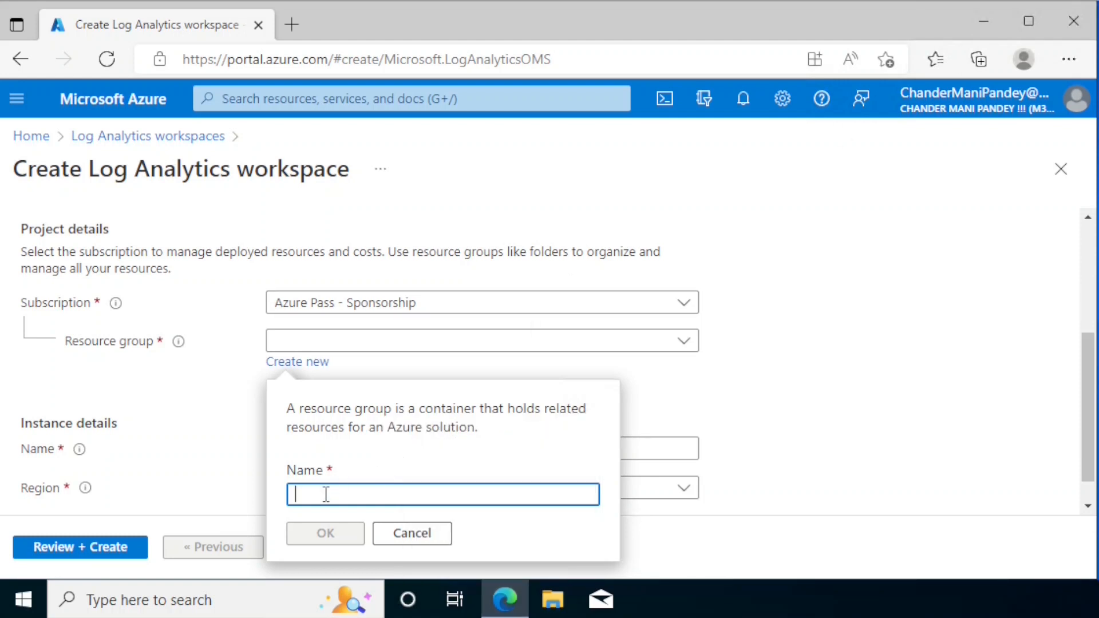
{"action": "type", "text": "RG-UpdateCompliance"}
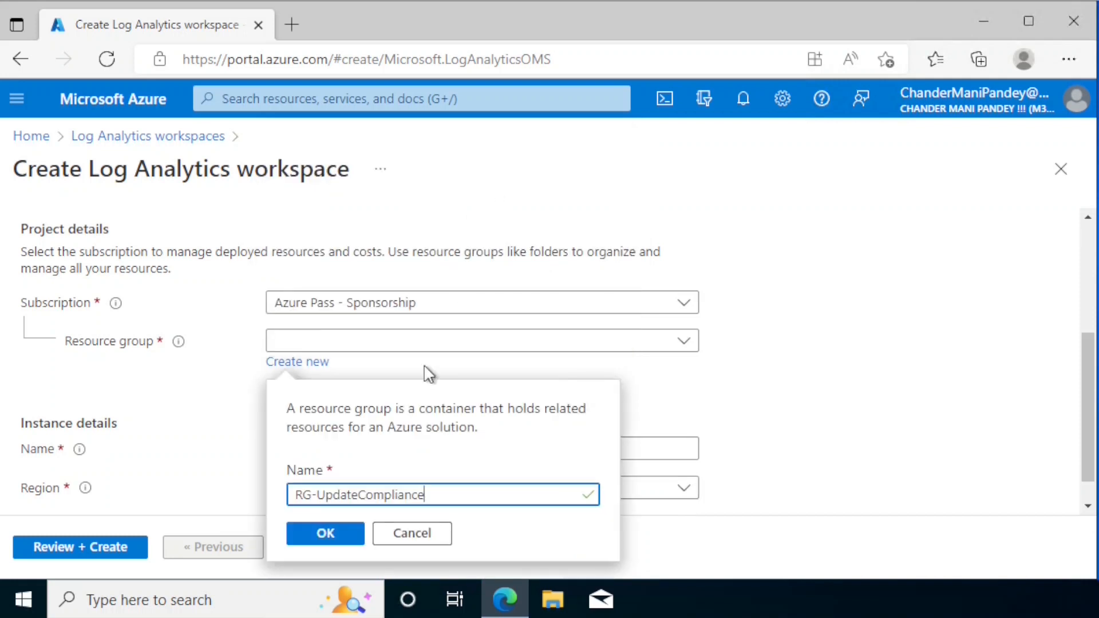
{"action": "left_click", "coordinate": [330, 532]}
Step: Name the workspace LA-UpdateComplianceWS and look through the available regions, keeping East US as its region
{"action": "left_click", "coordinate": [338, 445]}
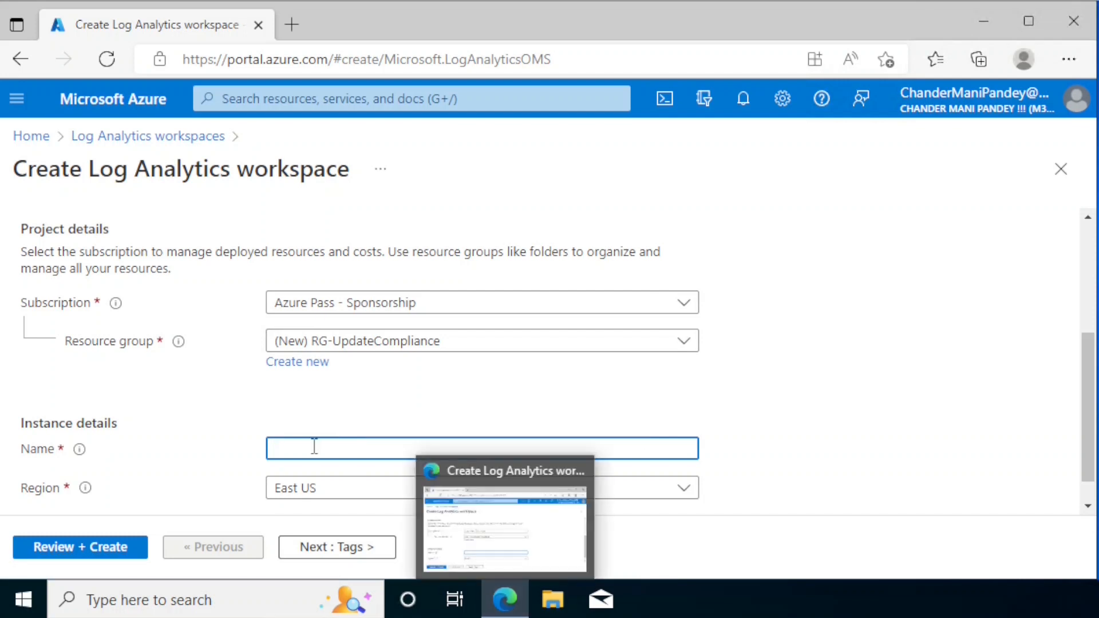
{"action": "type", "text": "LA-UpdateComplianceWS"}
{"action": "key", "text": "BackSpace"}
{"action": "left_click_drag", "start_coordinate": [426, 449], "coordinate": [276, 448]}
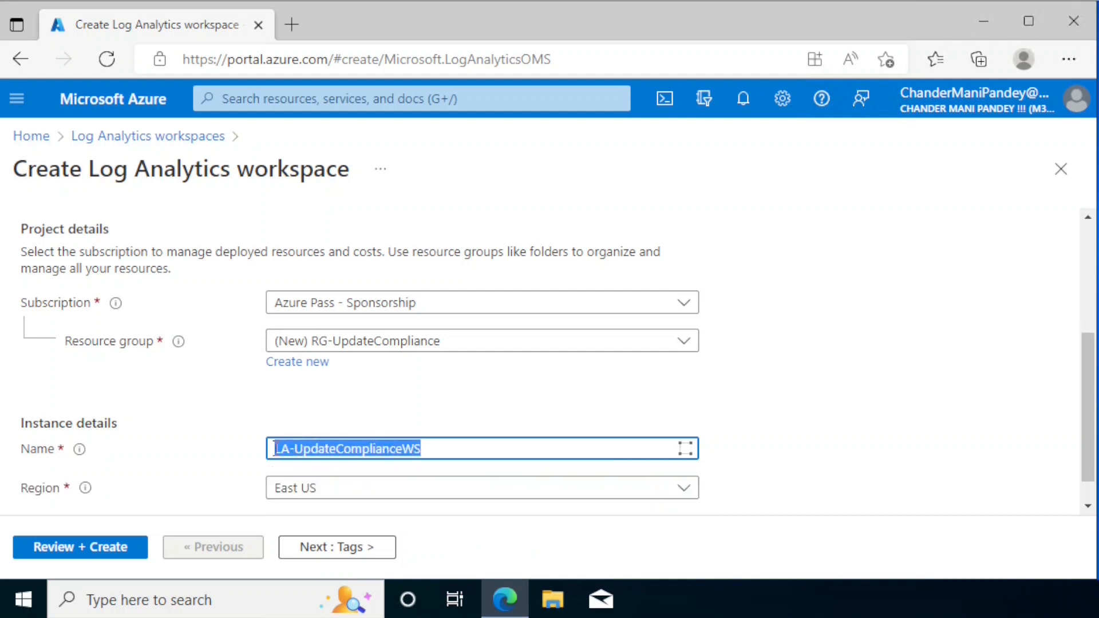
{"action": "left_click", "coordinate": [342, 493]}
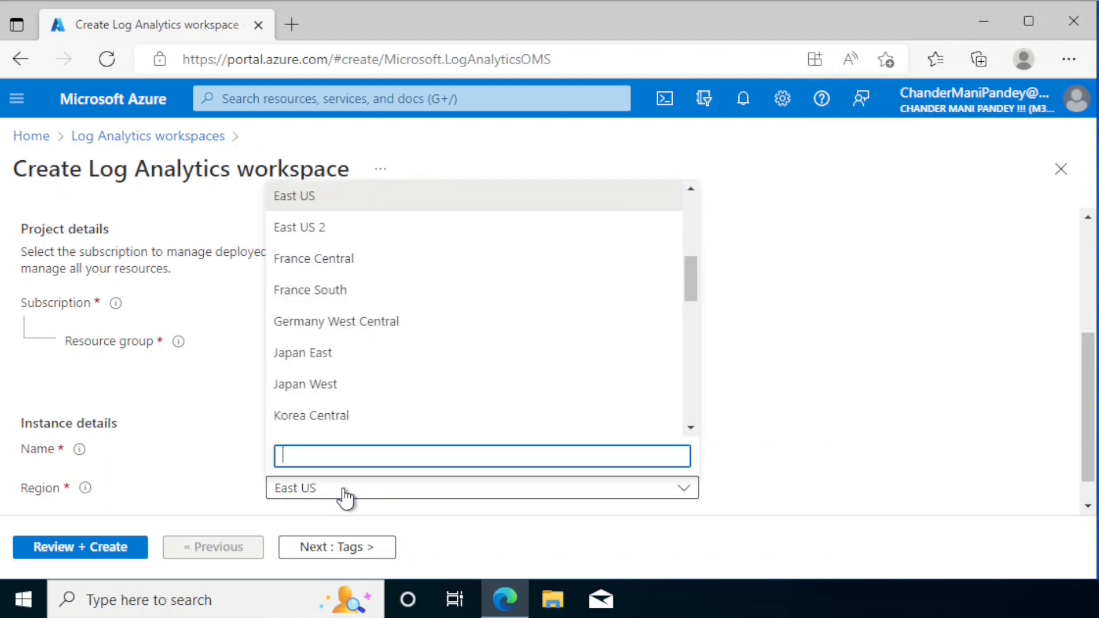
{"action": "left_click_drag", "start_coordinate": [688, 284], "coordinate": [688, 239]}
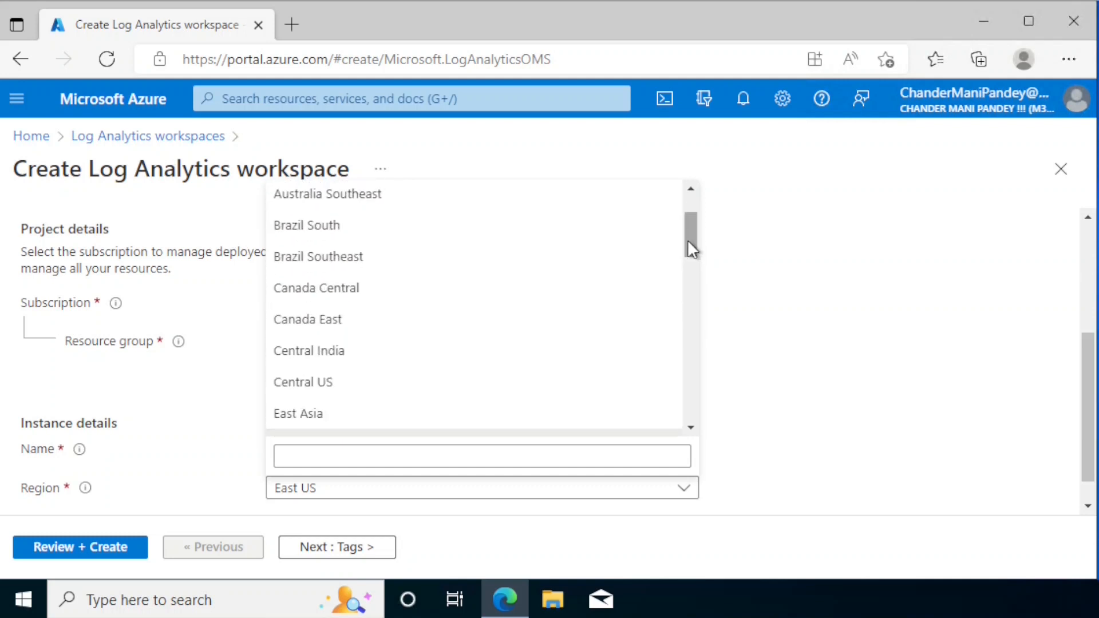
{"action": "left_click", "coordinate": [781, 298]}
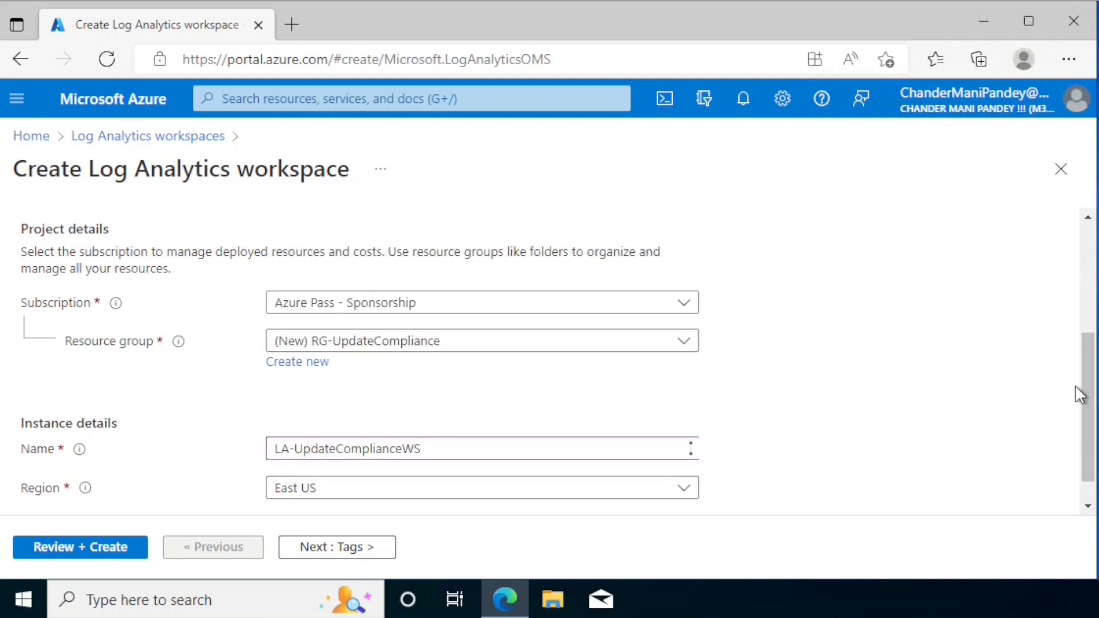
Step: Proceed past the tags to the review and create the Log Analytics workspace
{"action": "scroll", "coordinate": [1081, 395], "scroll_direction": "down", "scroll_amount": 1}
{"action": "left_click", "coordinate": [315, 553]}
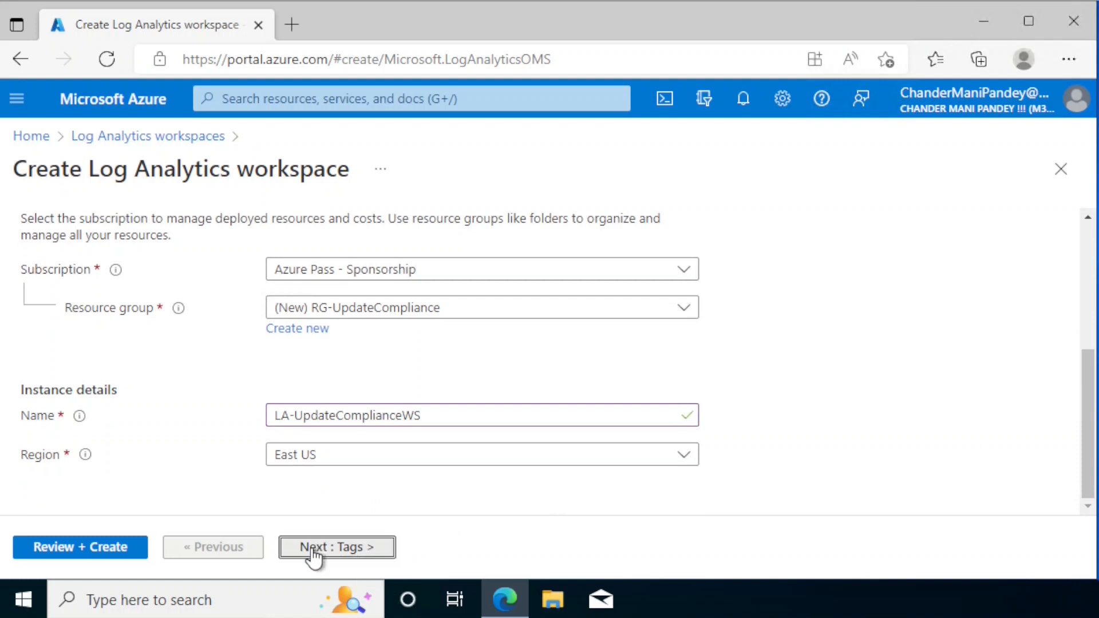
{"action": "left_click", "coordinate": [317, 554]}
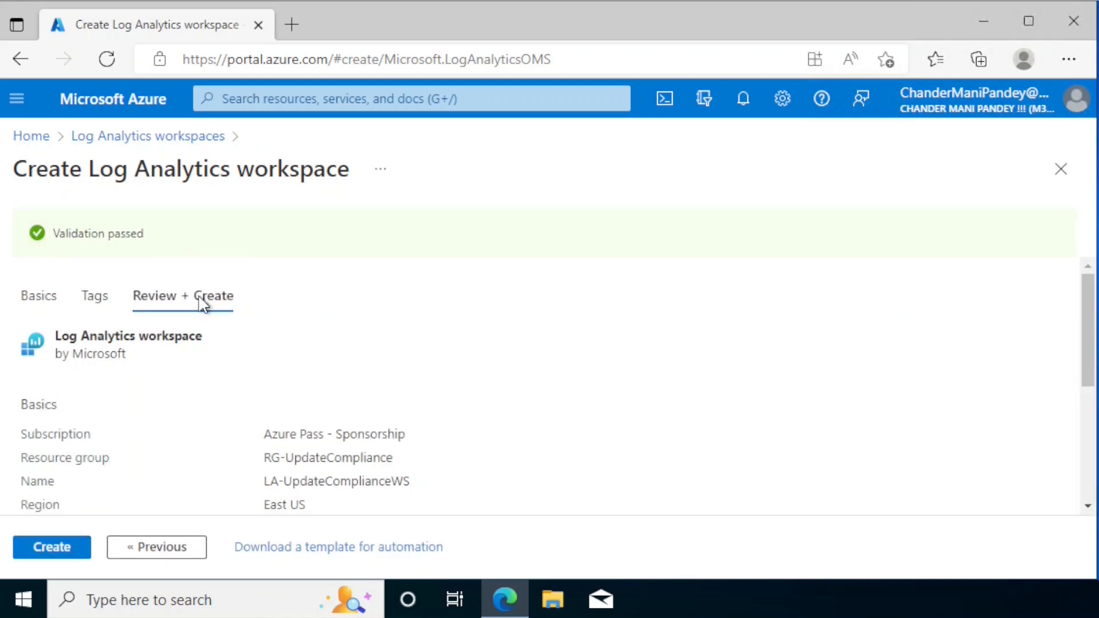
{"action": "left_click", "coordinate": [53, 550]}
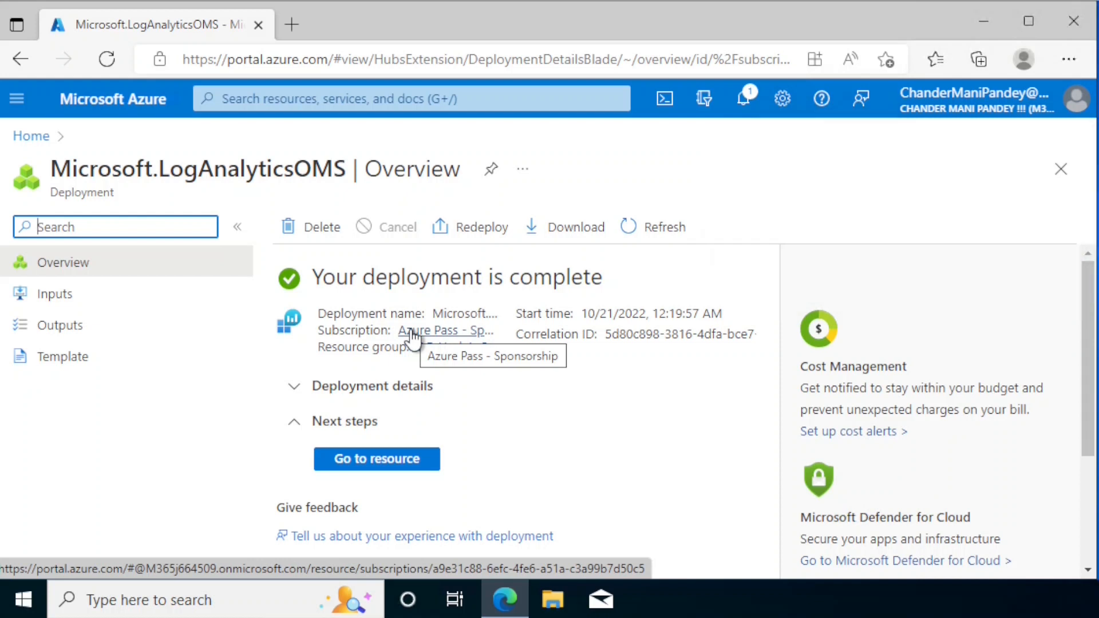
Step: Inspect the deployment details of the new workspace, widening the columns to read the resource name, and go to the deployed resource
{"action": "left_click", "coordinate": [298, 391]}
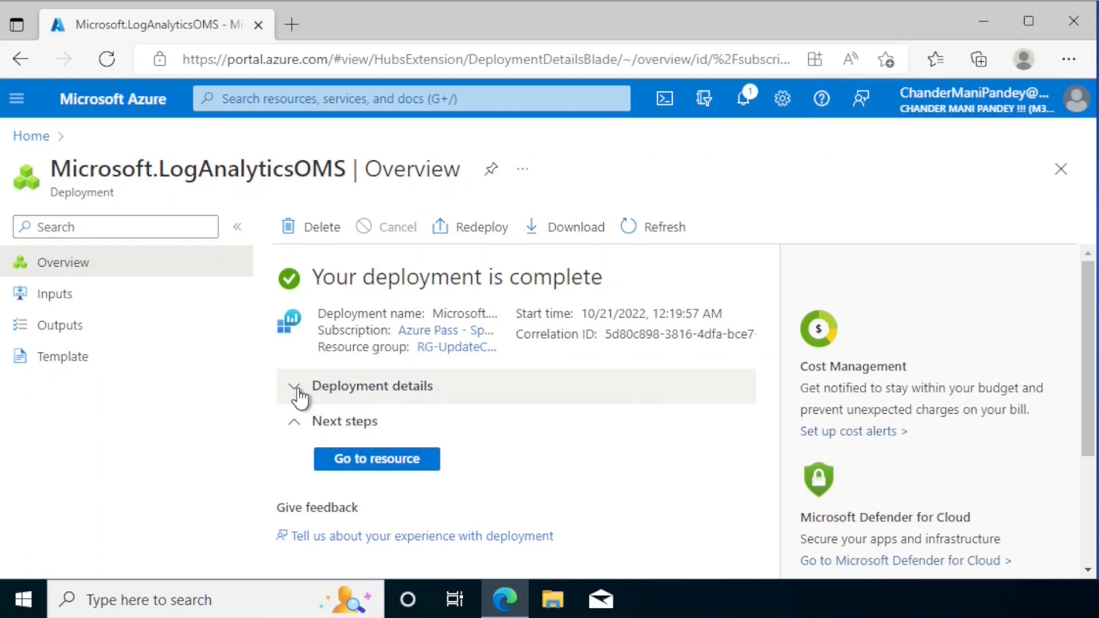
{"action": "left_click_drag", "start_coordinate": [485, 422], "coordinate": [532, 422]}
{"action": "left_click_drag", "start_coordinate": [415, 483], "coordinate": [445, 484]}
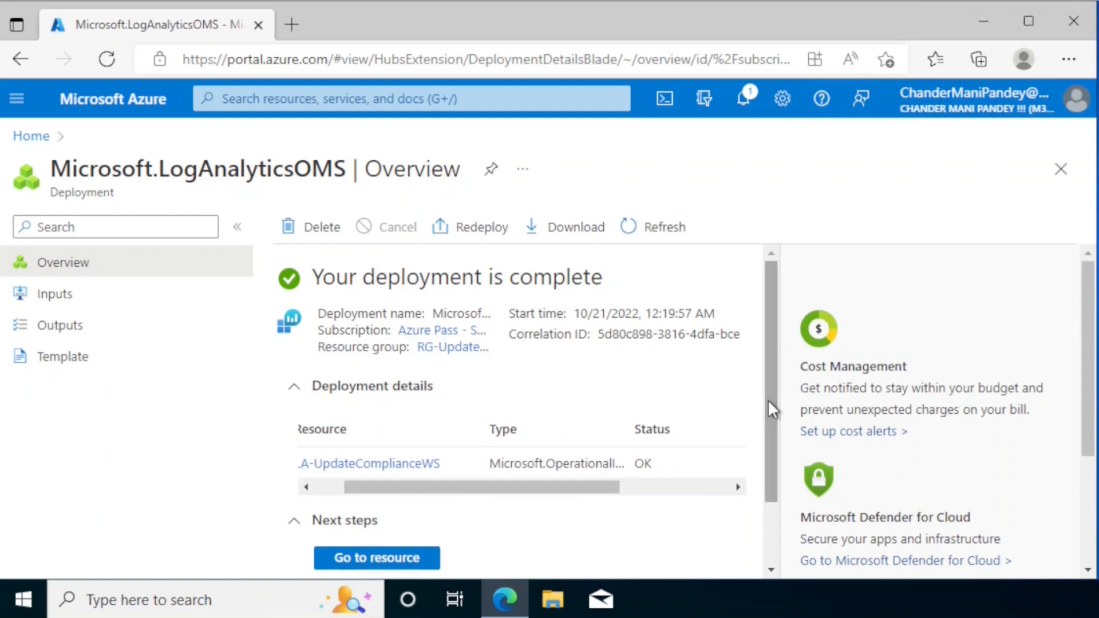
{"action": "scroll", "coordinate": [767, 399], "scroll_direction": "down", "scroll_amount": 2}
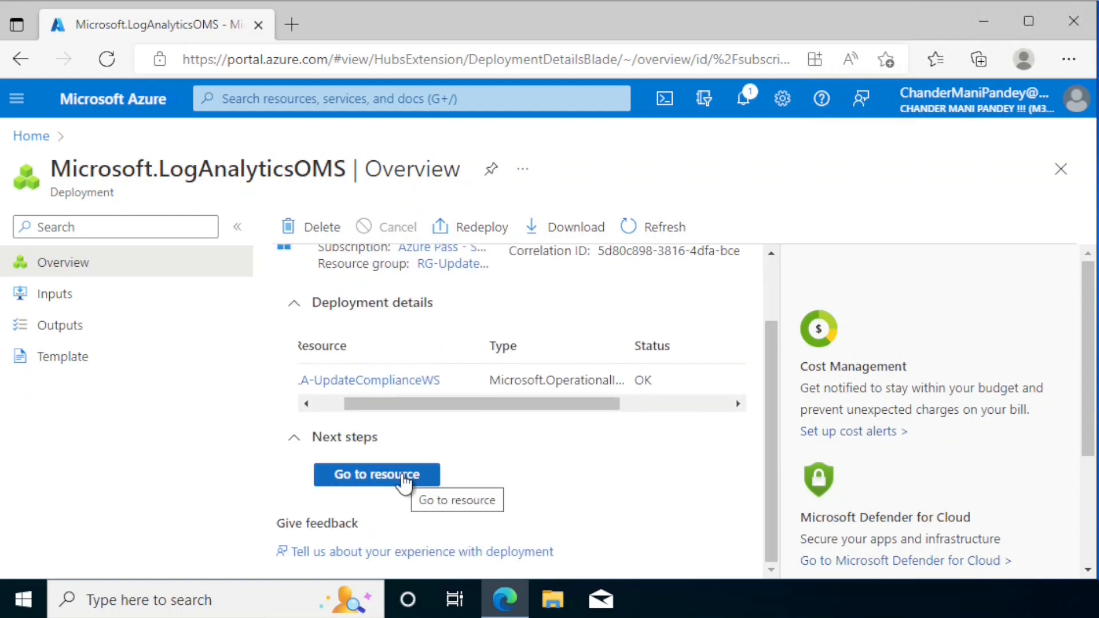
{"action": "left_click", "coordinate": [358, 480]}
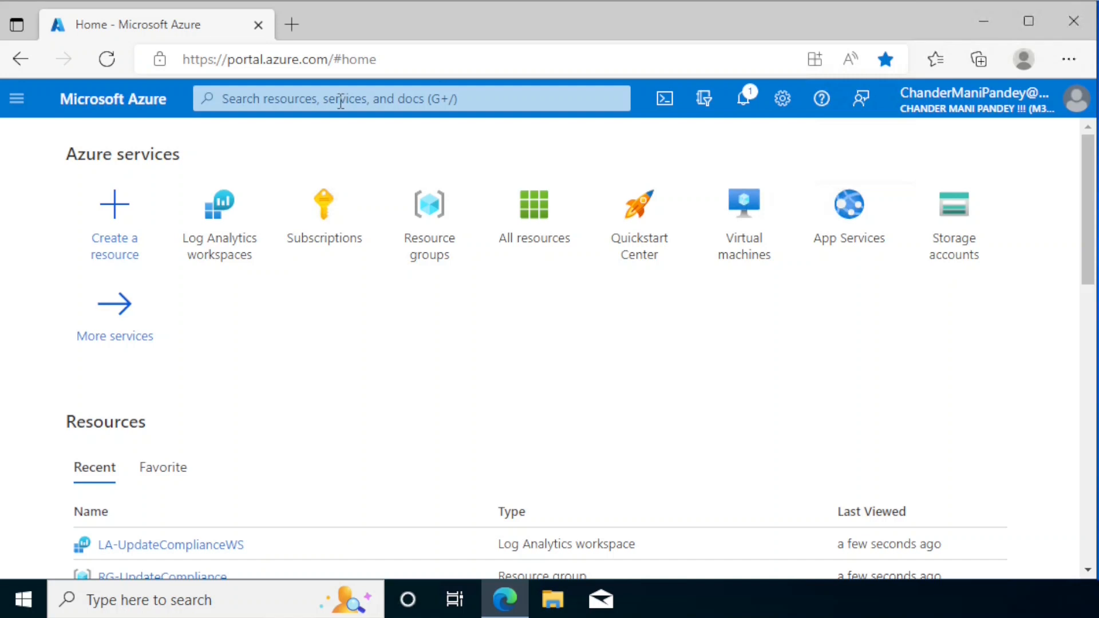
Step: Find the Marketplace service in the Azure portal and open it
{"action": "left_click", "coordinate": [341, 101]}
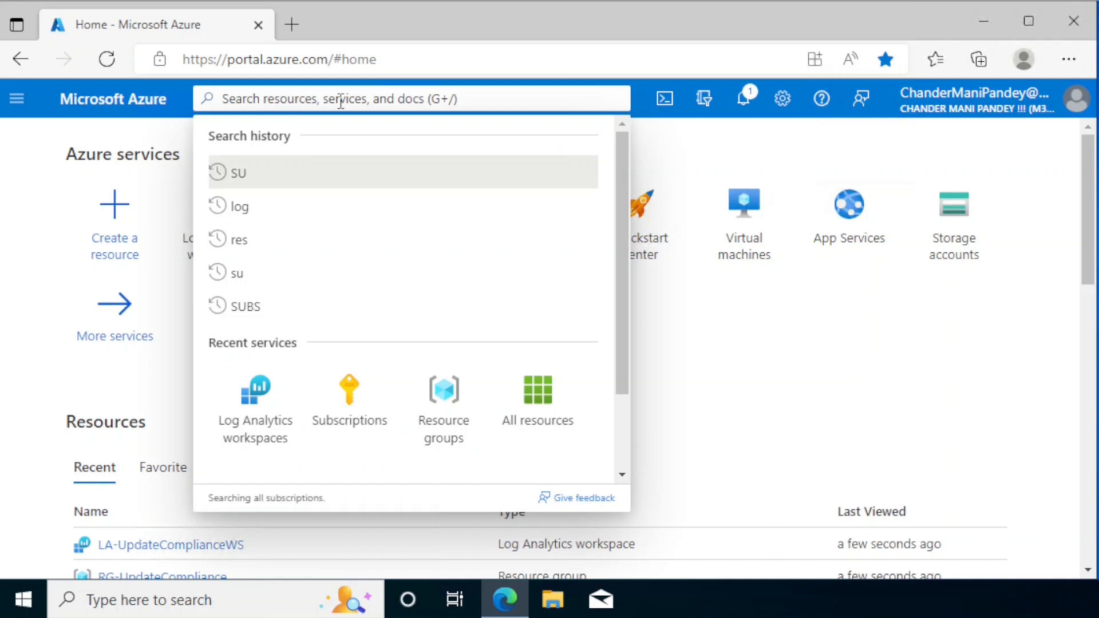
{"action": "type", "text": "MARK"}
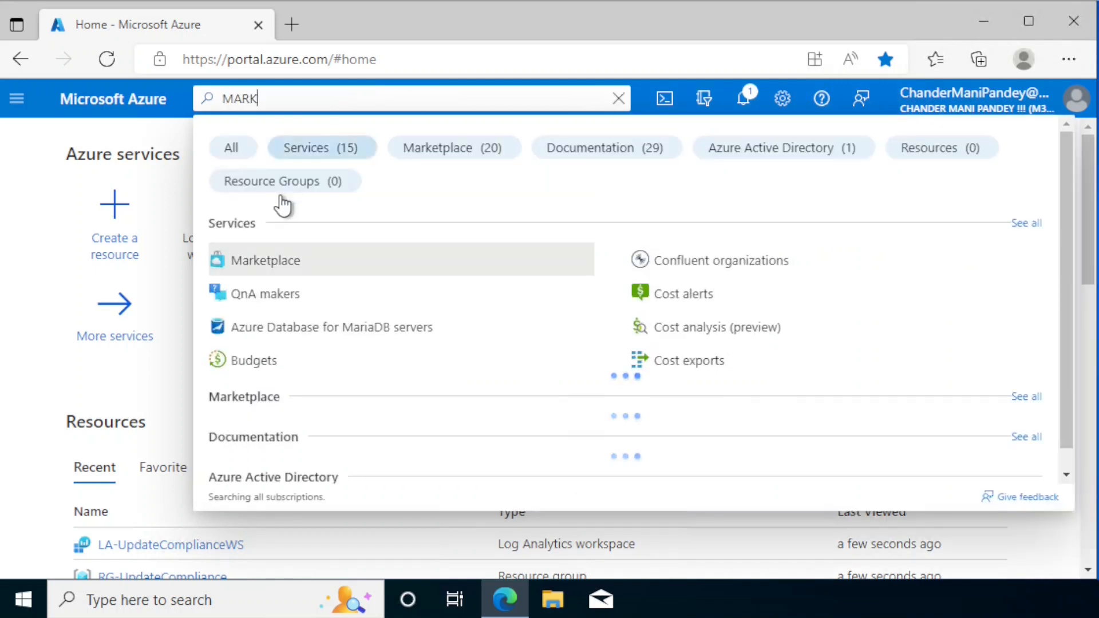
{"action": "left_click", "coordinate": [232, 264]}
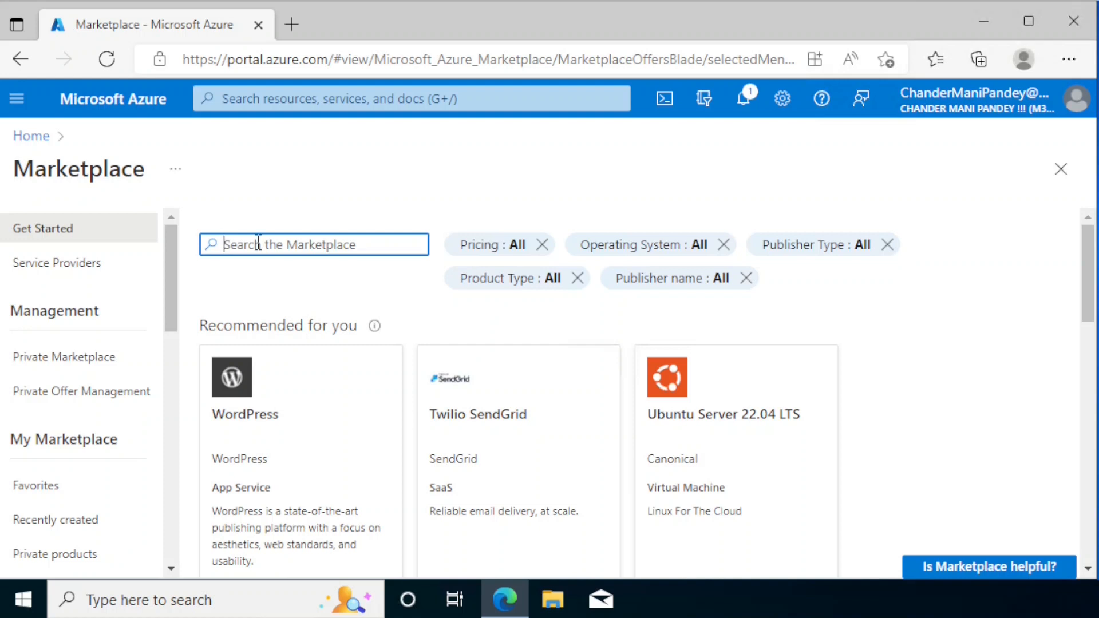
Step: Search the Marketplace for Update Compliance, open Microsoft's offer and start creating it with the Update Compliance plan
{"action": "type", "text": "Update Compliance"}
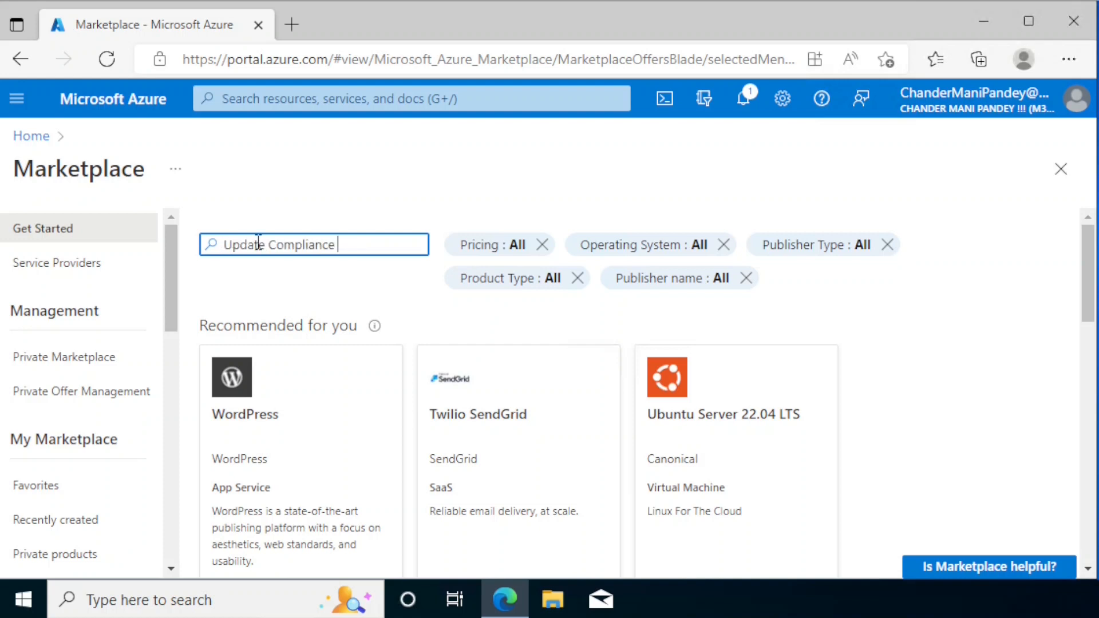
{"action": "left_click", "coordinate": [266, 278]}
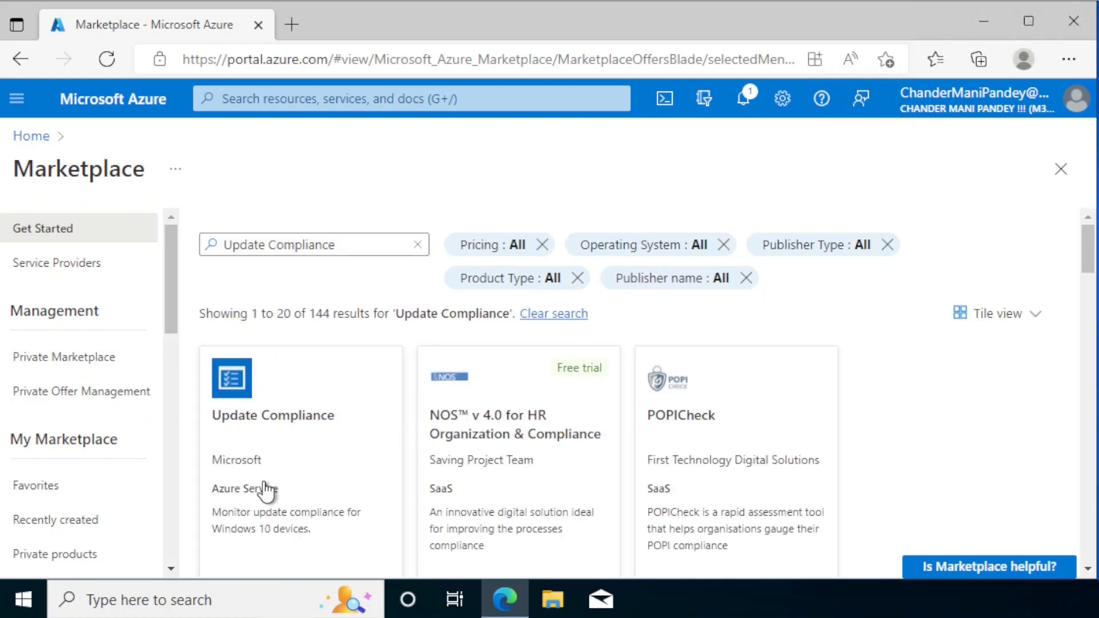
{"action": "left_click", "coordinate": [261, 389]}
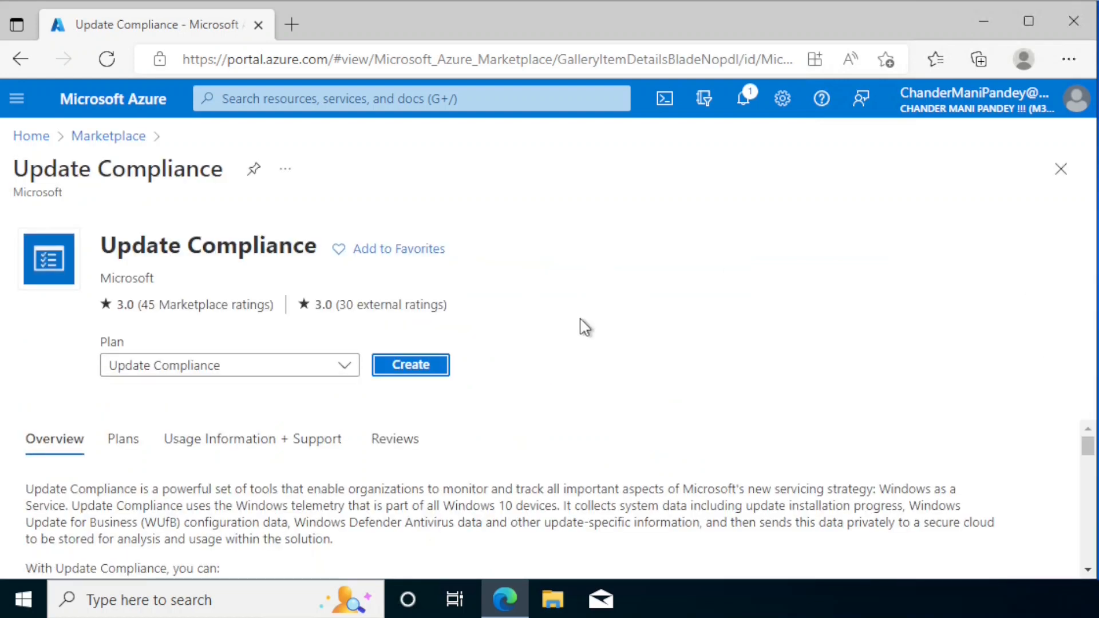
{"action": "left_click", "coordinate": [413, 371]}
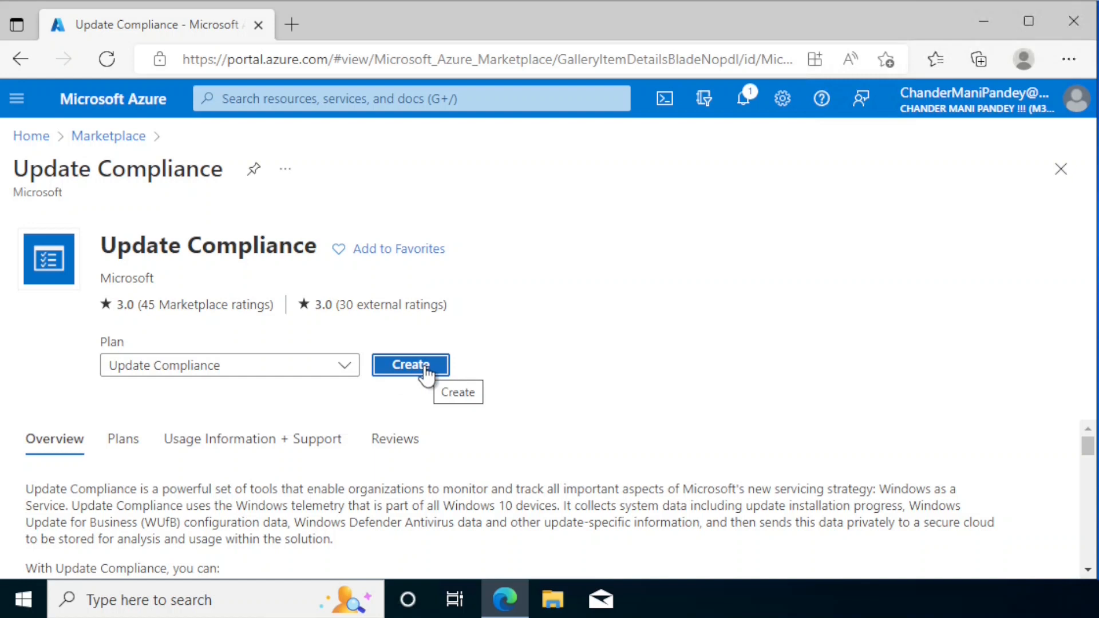
{"action": "left_click", "coordinate": [401, 369]}
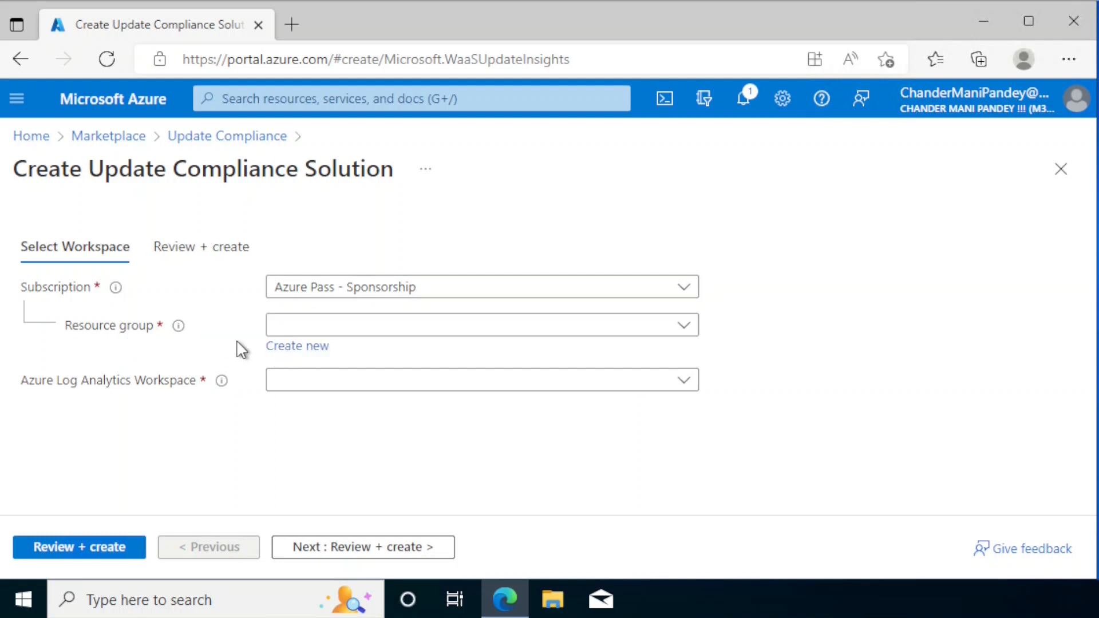
Step: Select the resource group RG-UpdateCompliance and the Log Analytics workspace la-updatecompliancews for the Update Compliance solution
{"action": "left_click", "coordinate": [436, 332]}
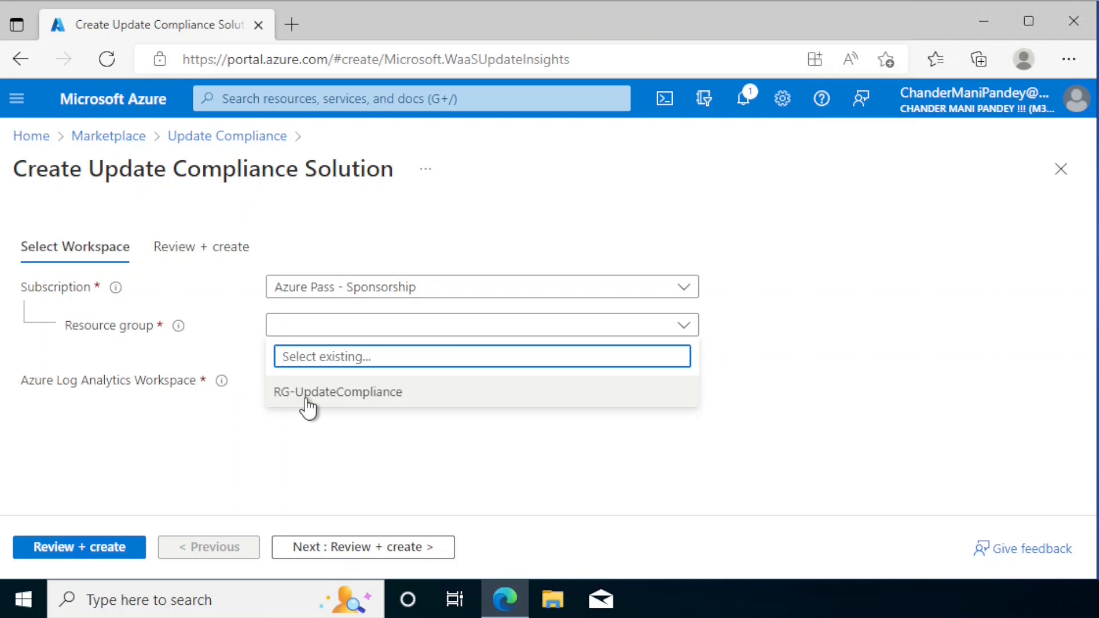
{"action": "left_click", "coordinate": [364, 400]}
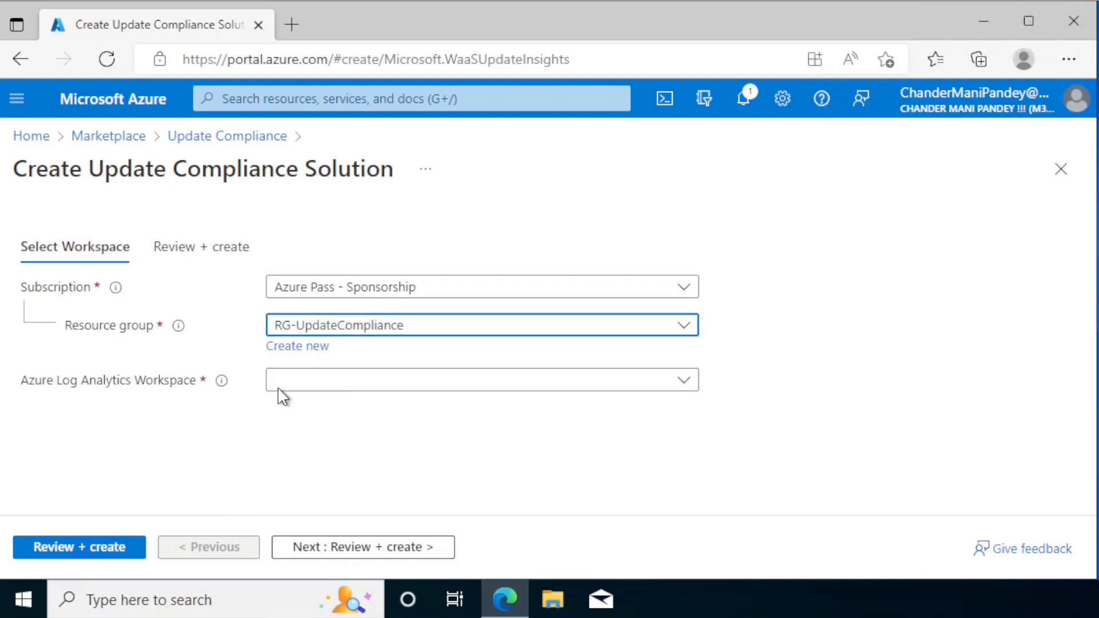
{"action": "left_click", "coordinate": [331, 384]}
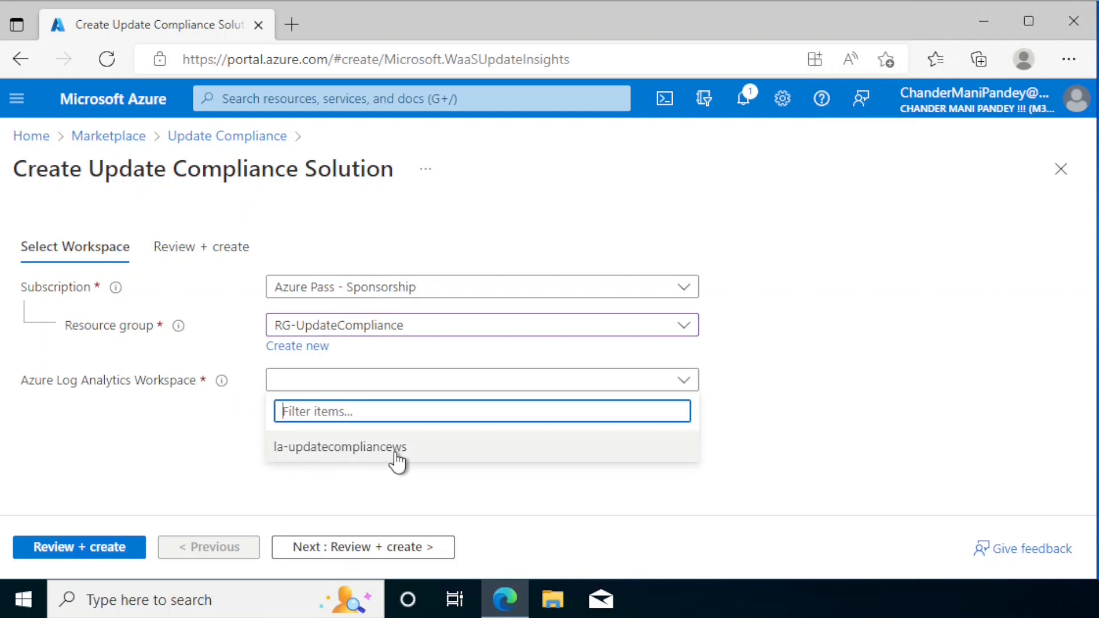
{"action": "left_click", "coordinate": [399, 457]}
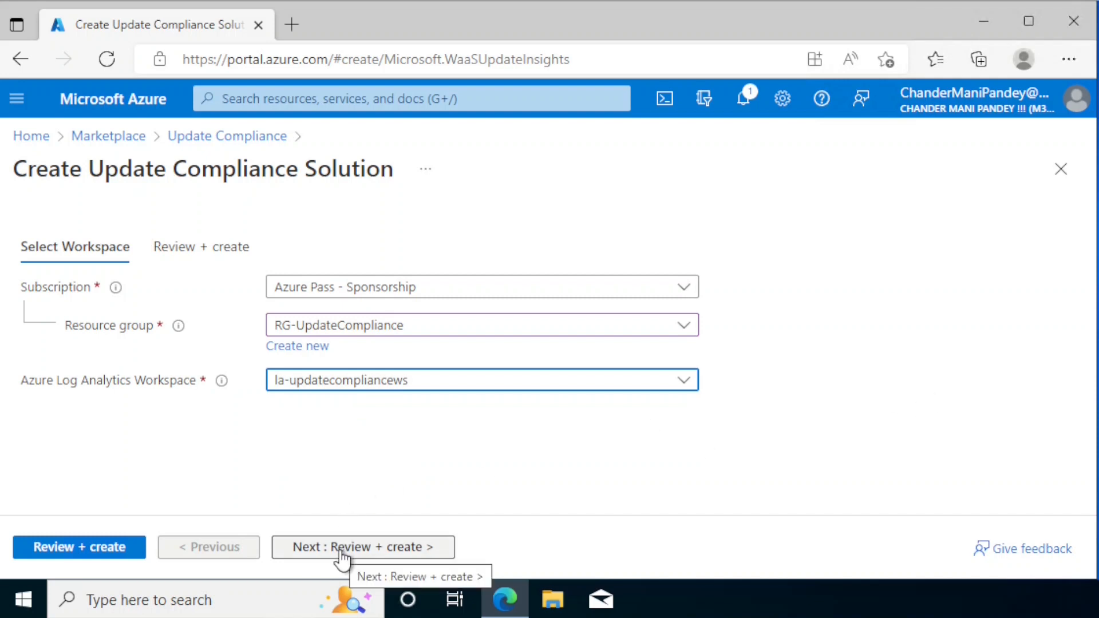
Step: Proceed to the review, check the terms and selected workspace, and create the Update Compliance solution
{"action": "left_click", "coordinate": [342, 548]}
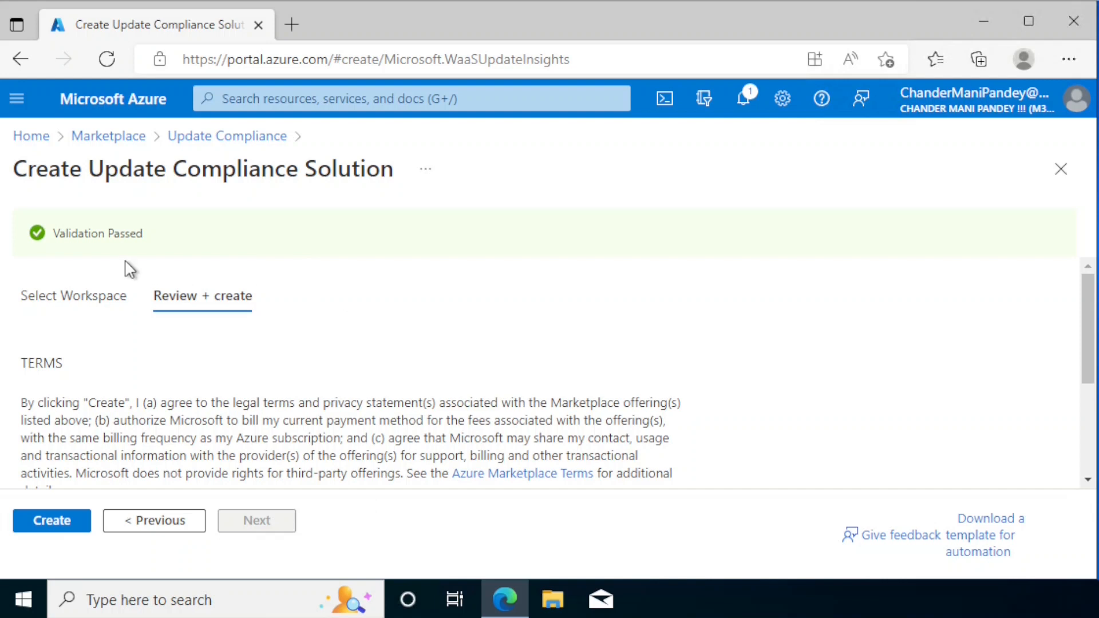
{"action": "left_click_drag", "start_coordinate": [1089, 314], "coordinate": [1088, 403]}
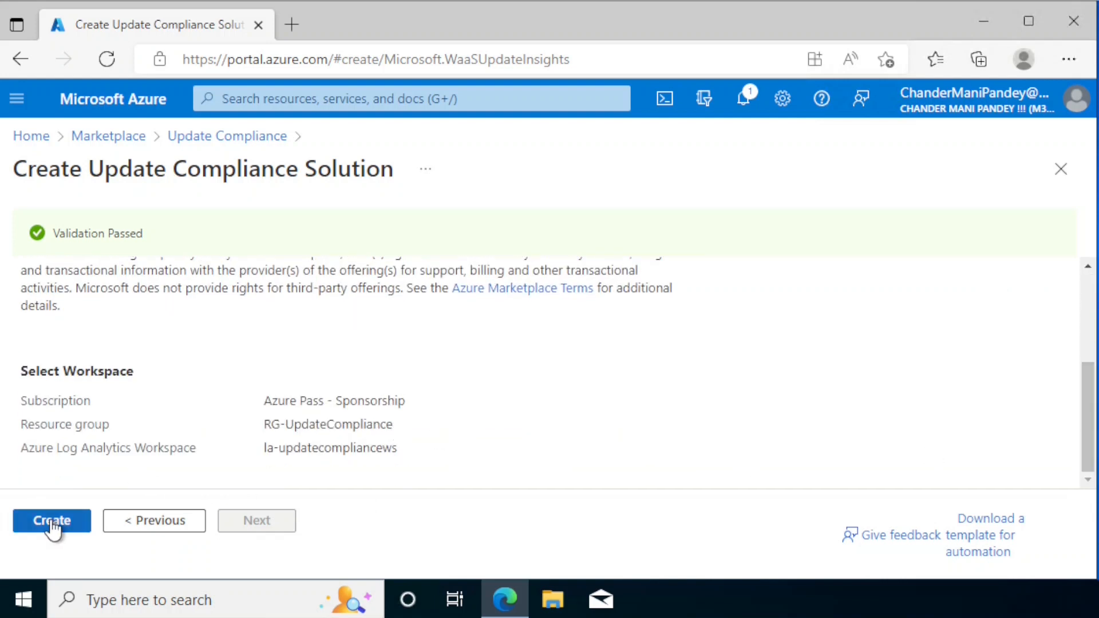
{"action": "left_click", "coordinate": [53, 523]}
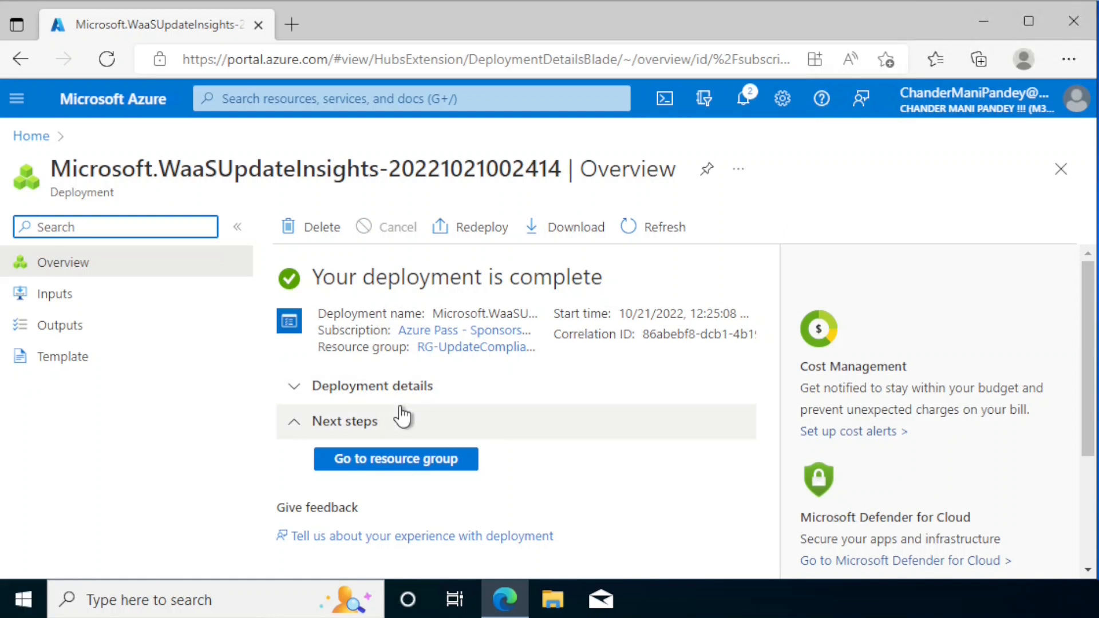
Step: Inspect the resources in the solution's deployment details and go to its resource group
{"action": "left_click", "coordinate": [303, 395]}
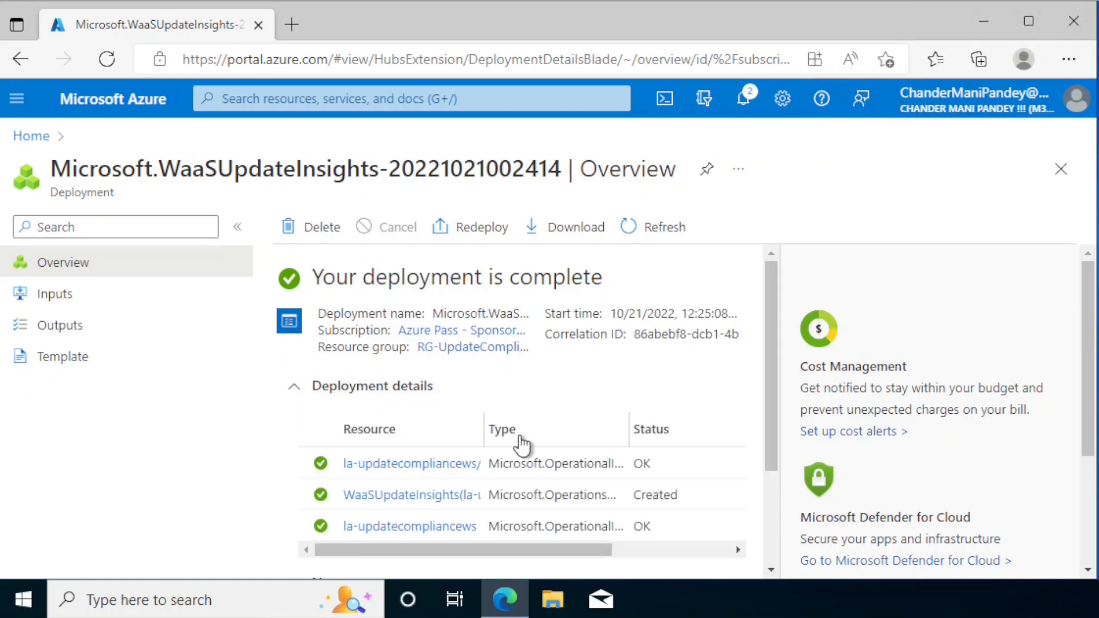
{"action": "scroll", "coordinate": [401, 458], "scroll_direction": "down", "scroll_amount": 3}
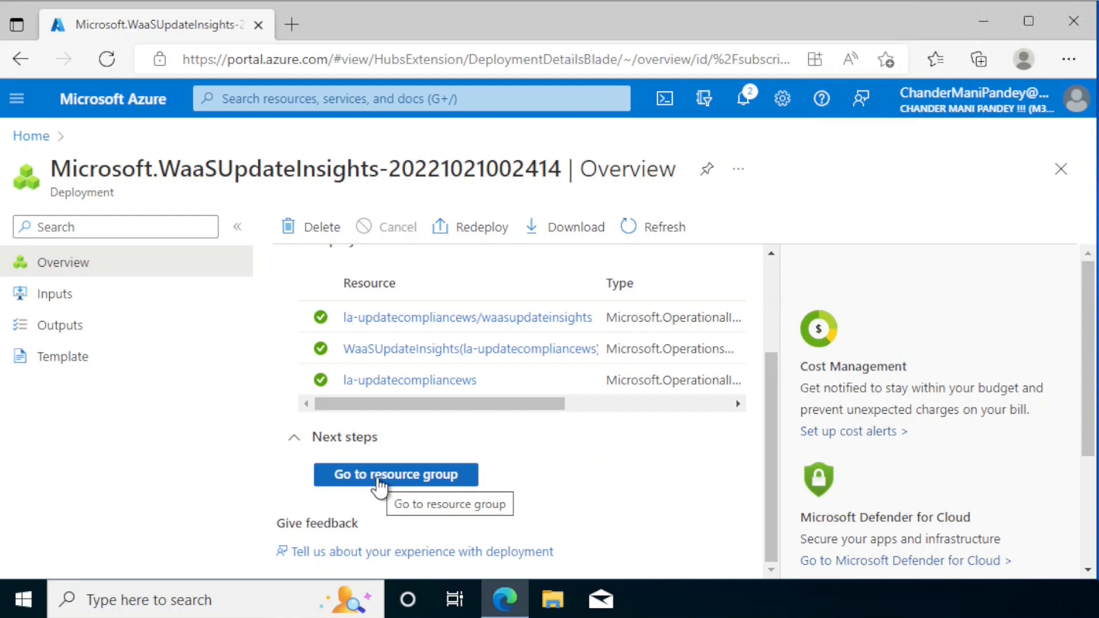
{"action": "left_click", "coordinate": [378, 480]}
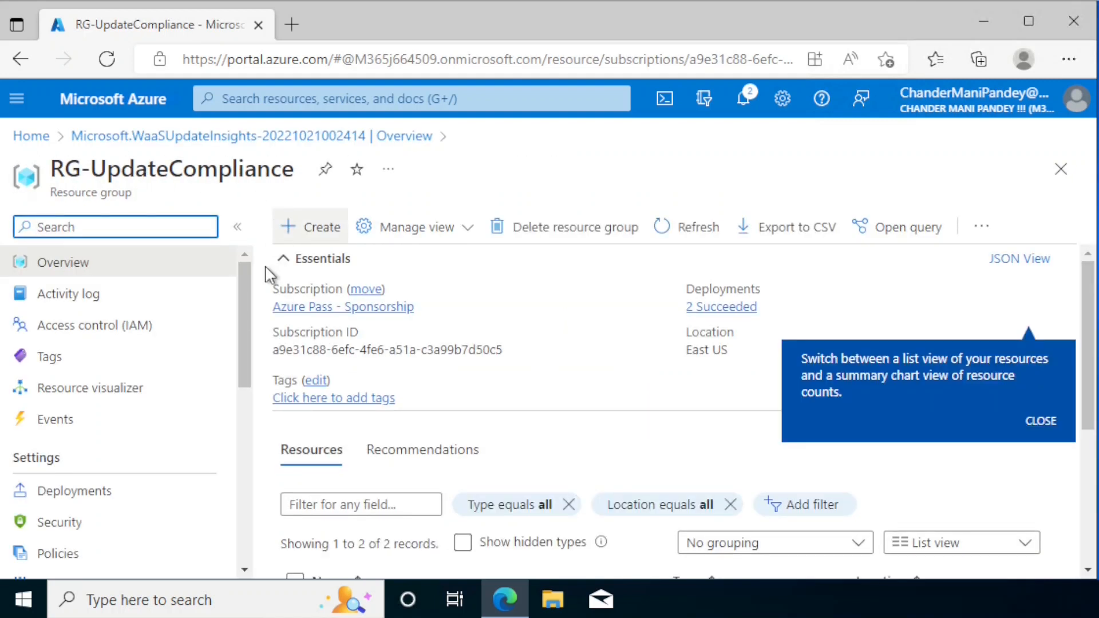
Step: Open the WaaSUpdateInsights solution in the resource group, go to its LA-UpdateComplianceWS workspace and view the workspace summary
{"action": "scroll", "coordinate": [245, 315], "scroll_direction": "down", "scroll_amount": 2}
{"action": "scroll", "coordinate": [416, 433], "scroll_direction": "down", "scroll_amount": 3}
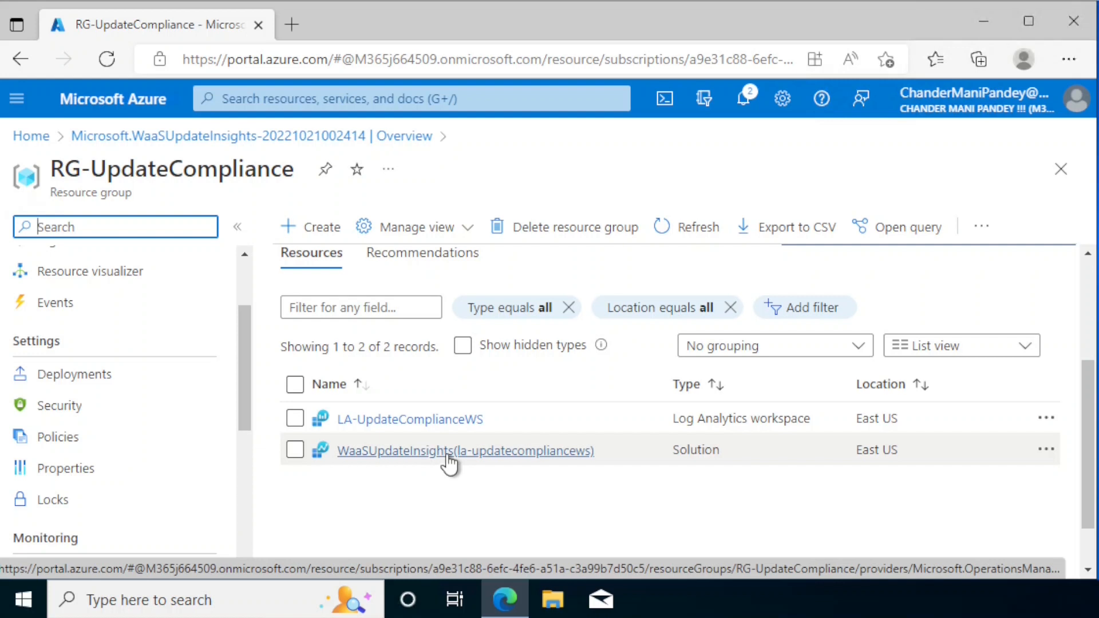
{"action": "left_click", "coordinate": [449, 455]}
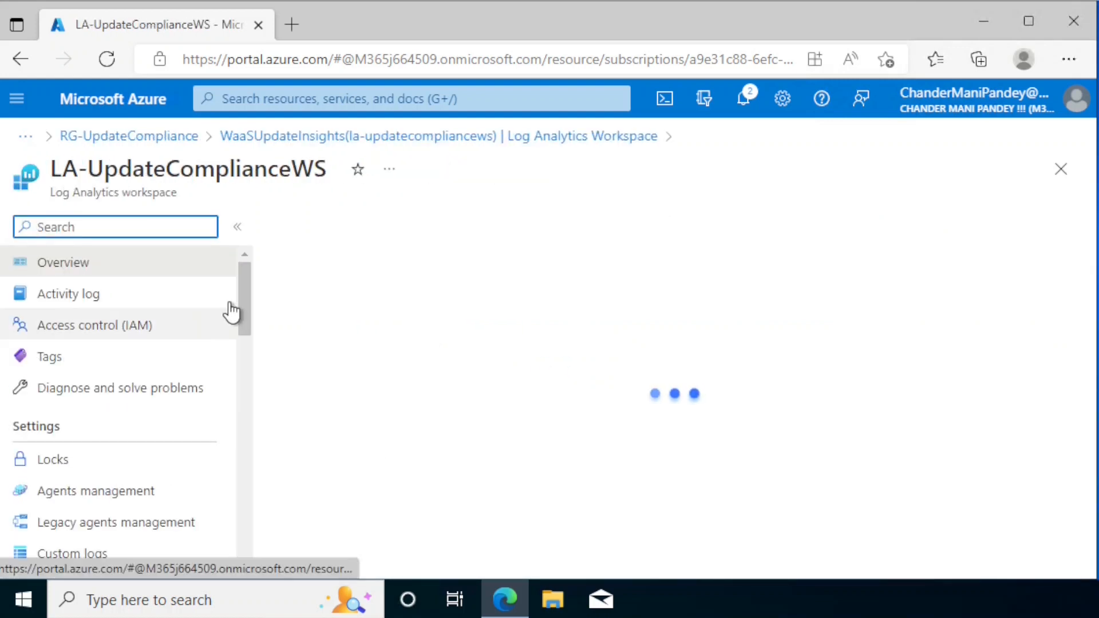
{"action": "left_click_drag", "start_coordinate": [241, 306], "coordinate": [256, 357]}
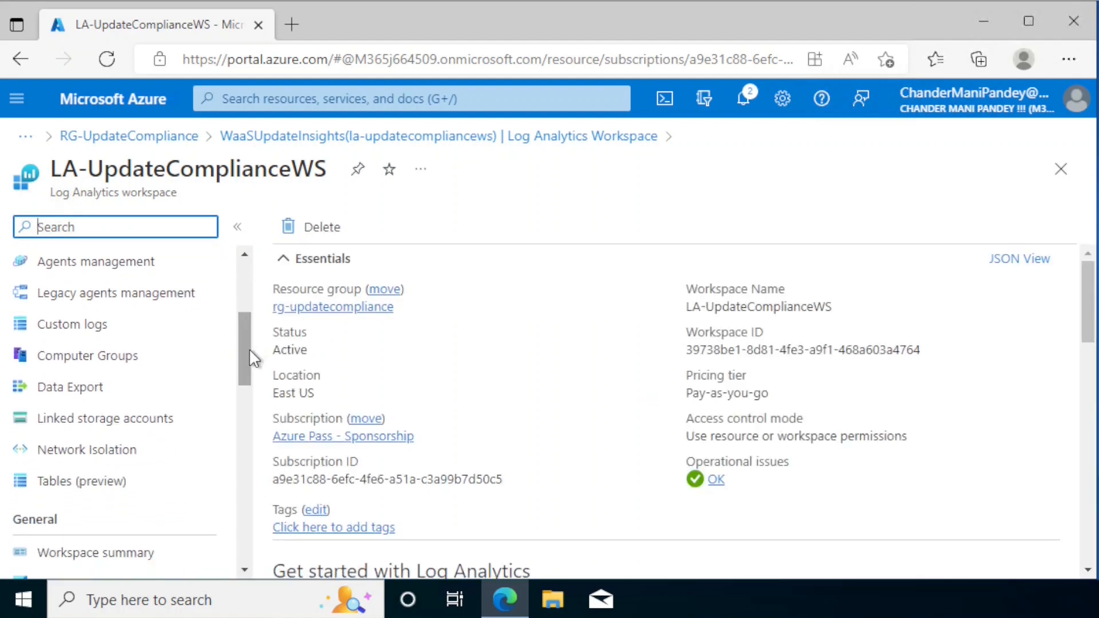
{"action": "scroll", "coordinate": [171, 372], "scroll_direction": "down", "scroll_amount": 4}
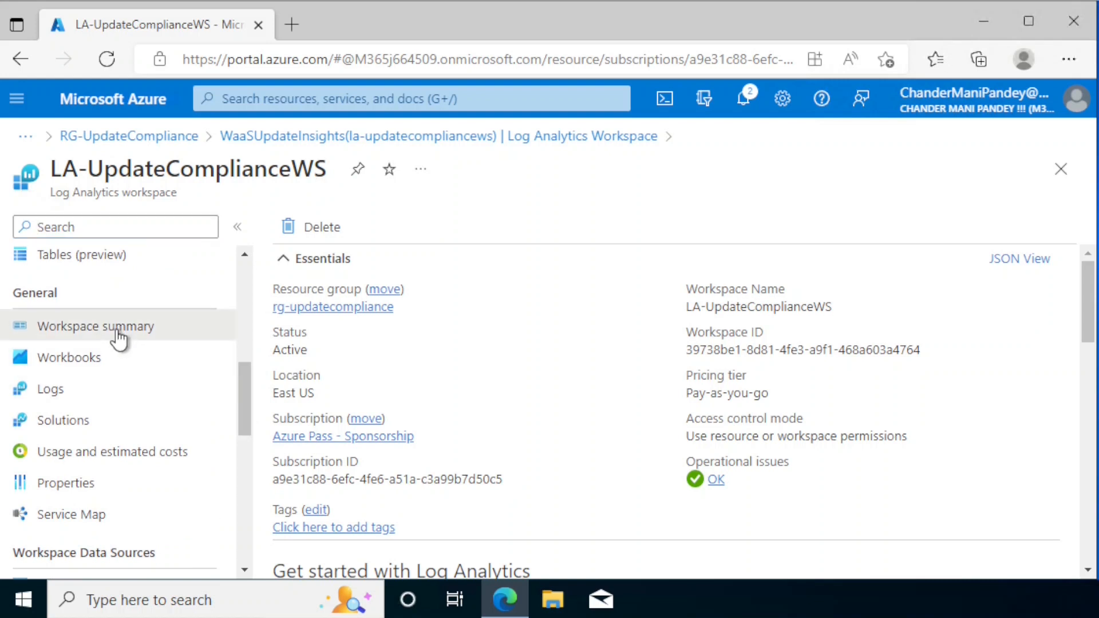
{"action": "left_click", "coordinate": [116, 329]}
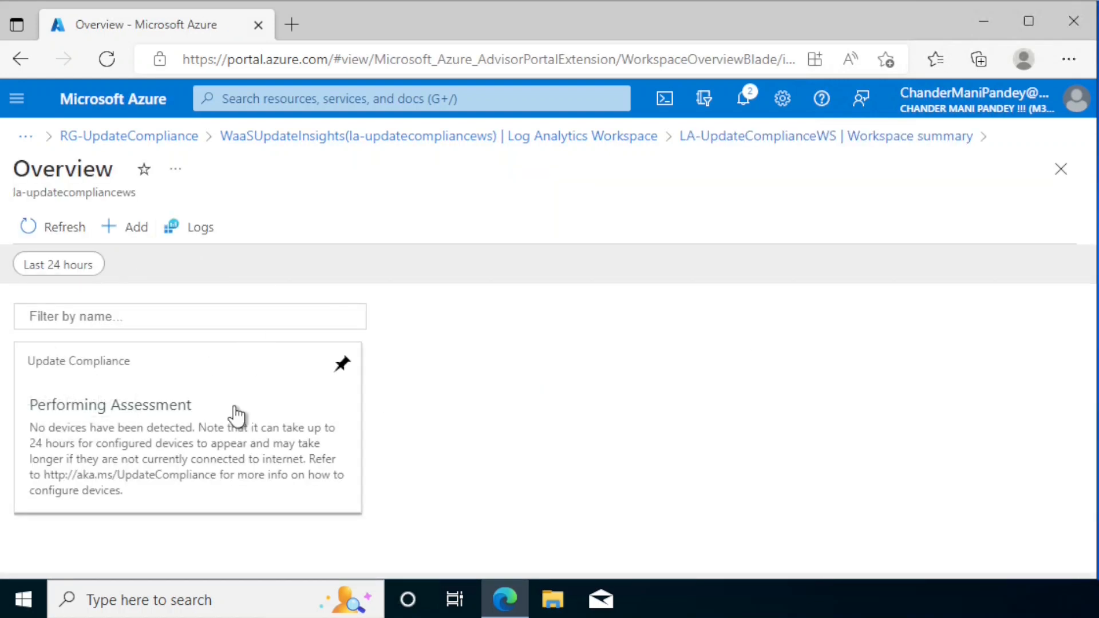
Step: Return to the LA-UpdateComplianceWS workspace, open its logs, dismiss the sample queries and examine the available tables
{"action": "left_click", "coordinate": [809, 137]}
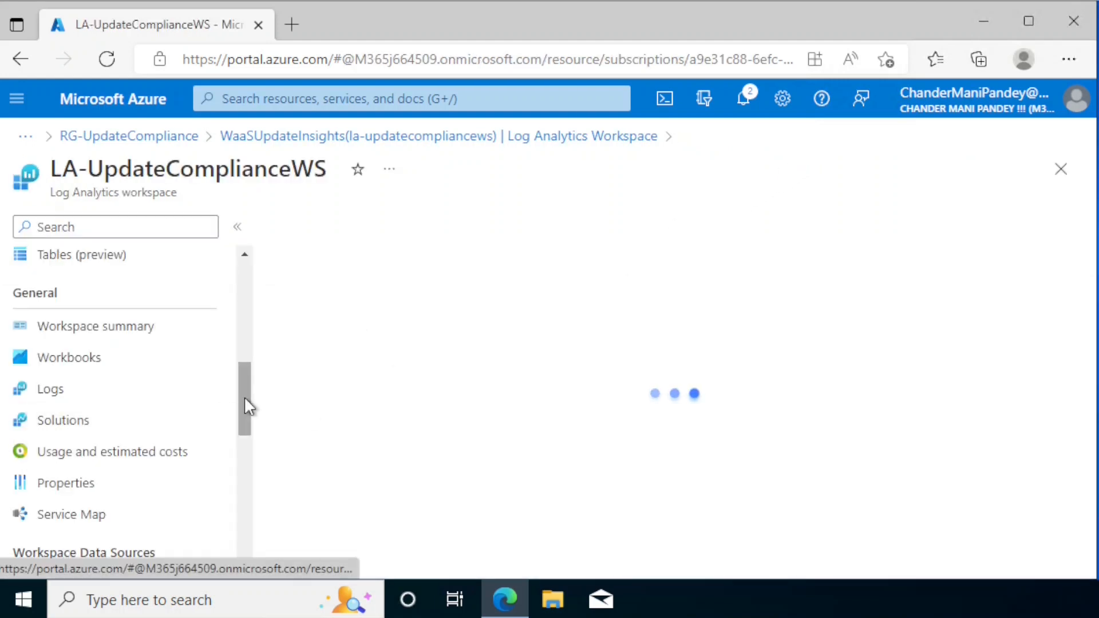
{"action": "left_click", "coordinate": [53, 397]}
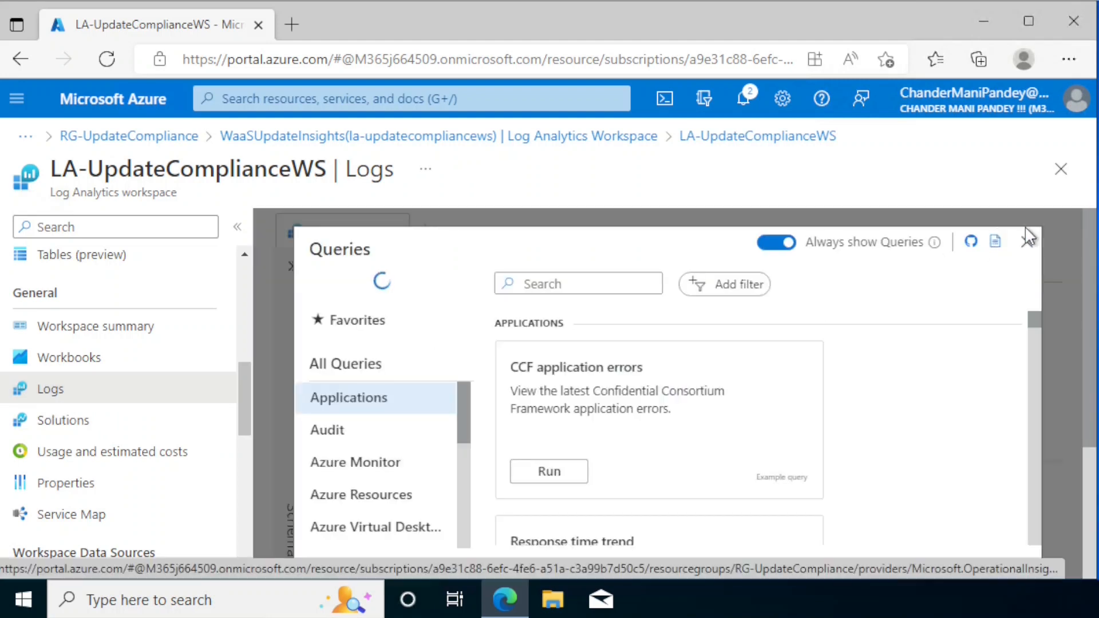
{"action": "left_click", "coordinate": [1026, 241]}
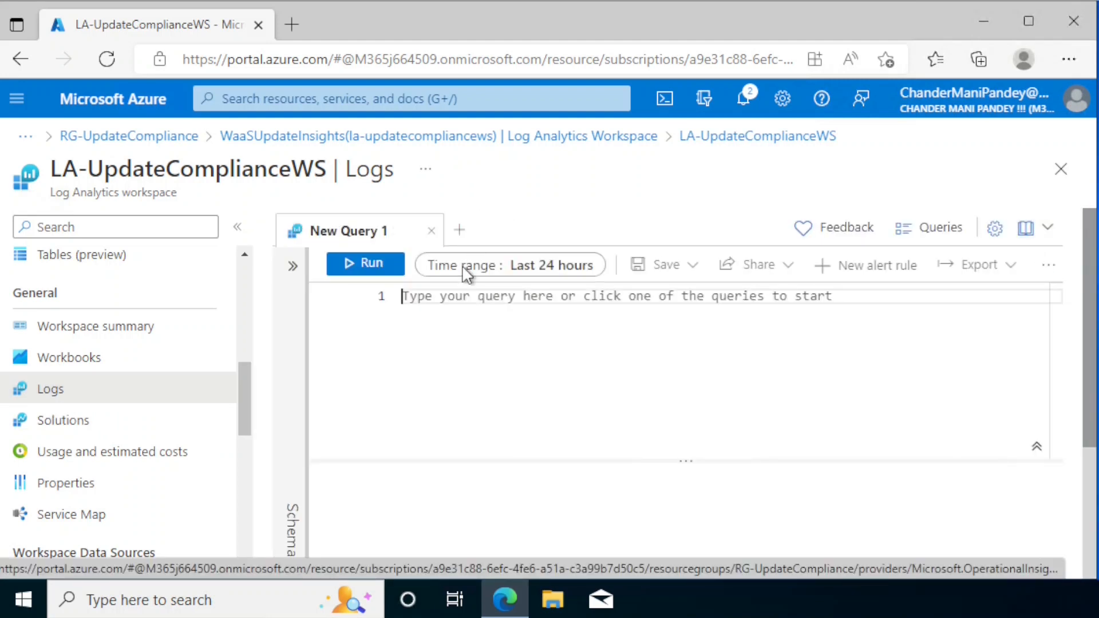
{"action": "mouse_move", "coordinate": [1090, 309]}
{"action": "left_mouse_down"}
{"action": "mouse_move", "coordinate": [1090, 351]}
{"action": "mouse_move", "coordinate": [1090, 315]}
{"action": "left_mouse_up"}
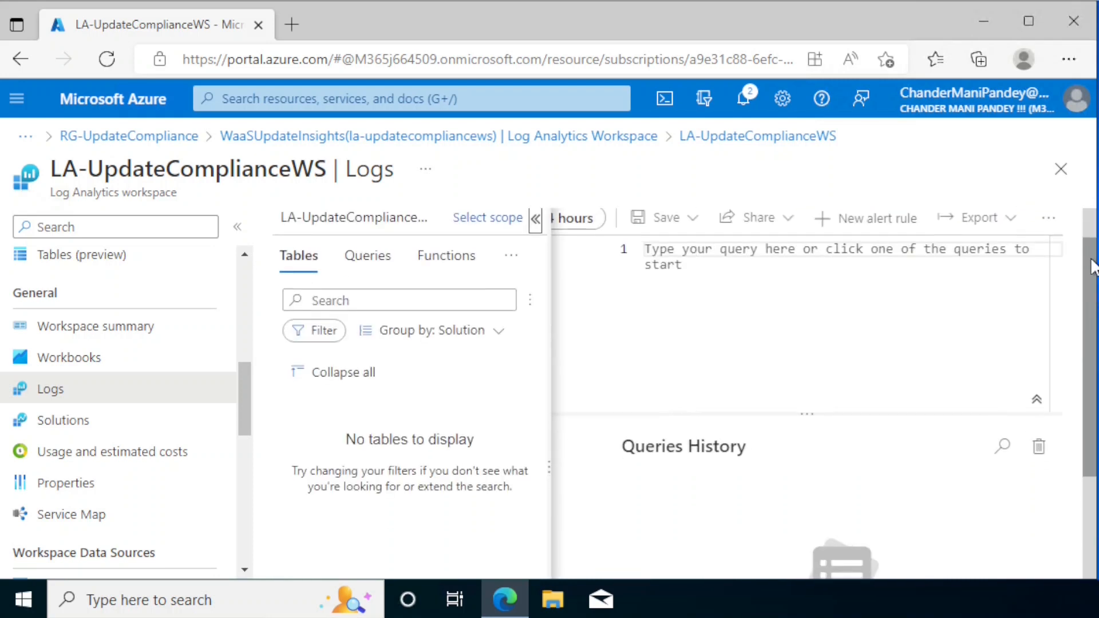
{"action": "scroll", "coordinate": [1091, 274], "scroll_direction": "down", "scroll_amount": 2}
{"action": "scroll", "coordinate": [1093, 280], "scroll_direction": "up", "scroll_amount": 2}
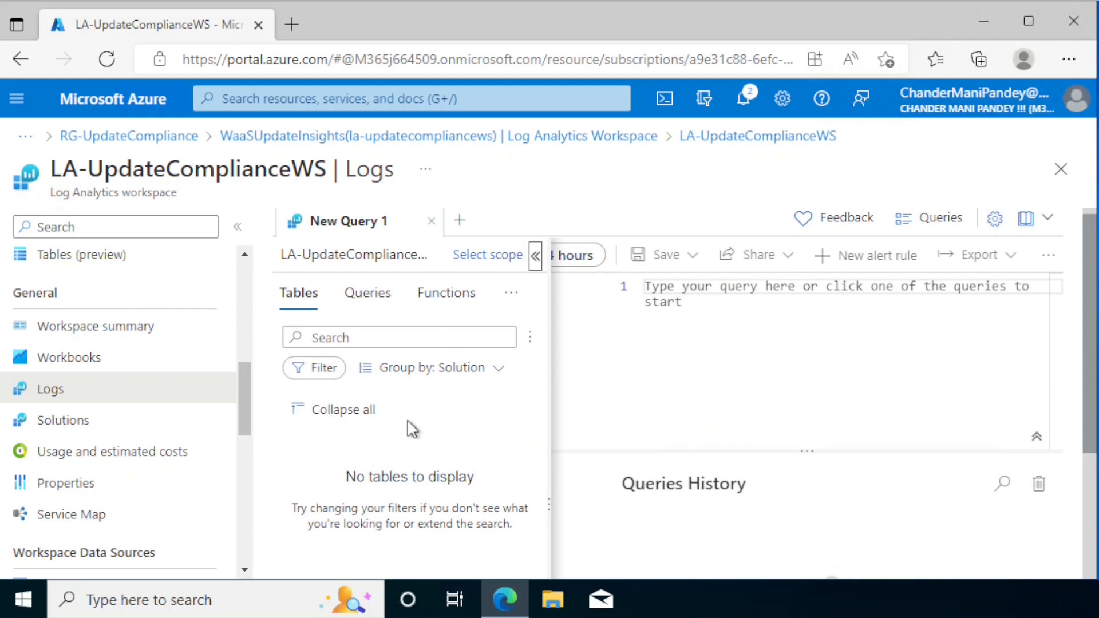
{"action": "left_click_drag", "start_coordinate": [550, 369], "coordinate": [490, 376]}
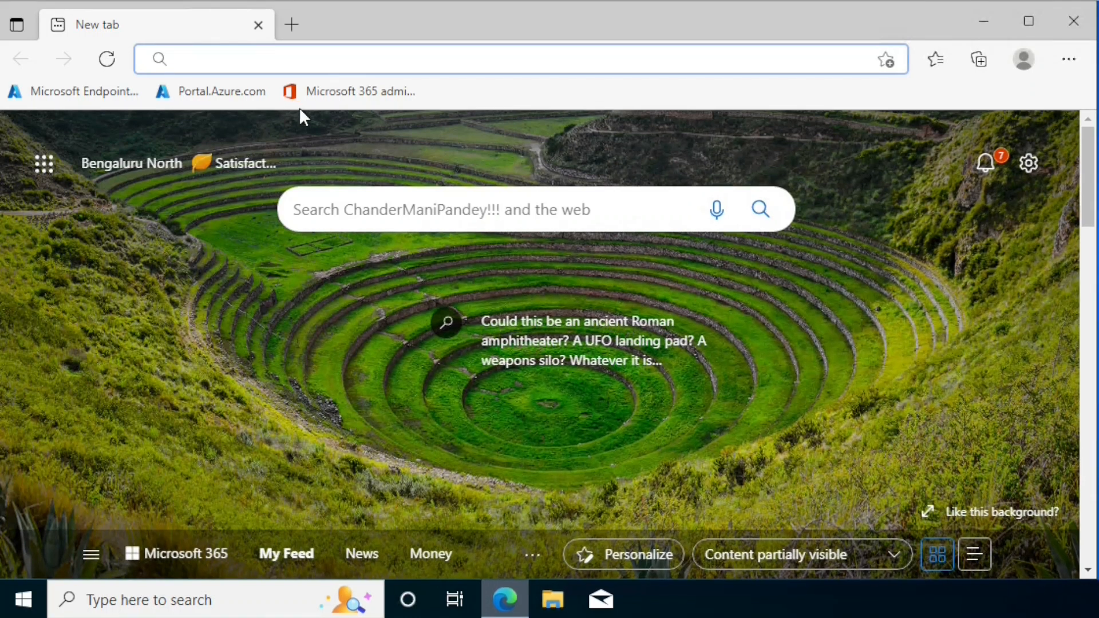
Step: Switch to the Microsoft 365 admin center using its saved favorite in the browser
{"action": "left_click", "coordinate": [355, 91]}
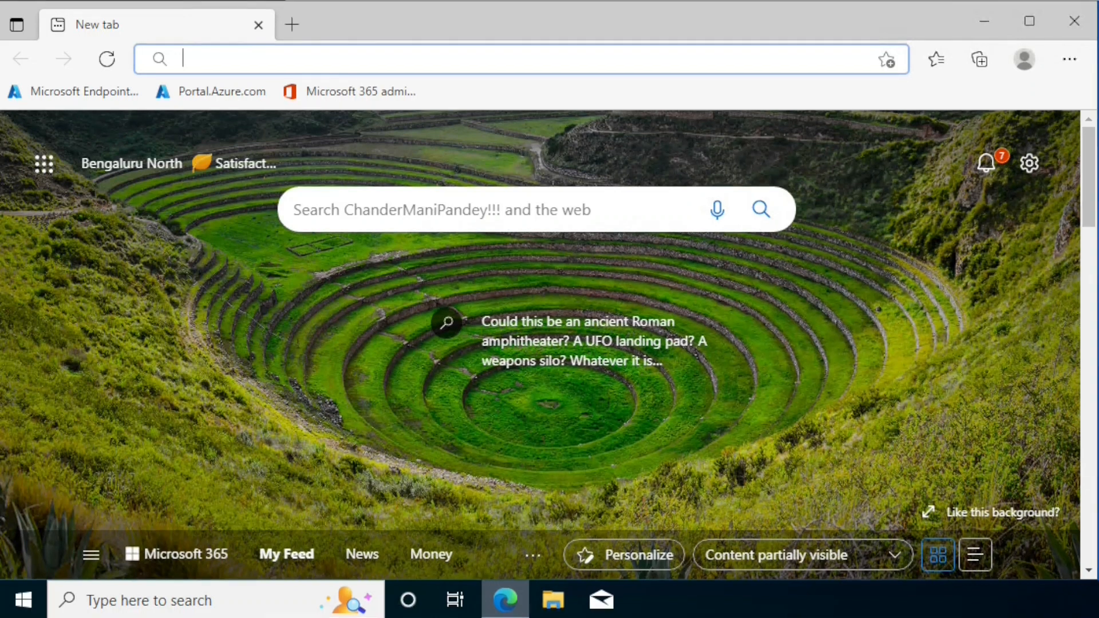
{"action": "left_click", "coordinate": [354, 88]}
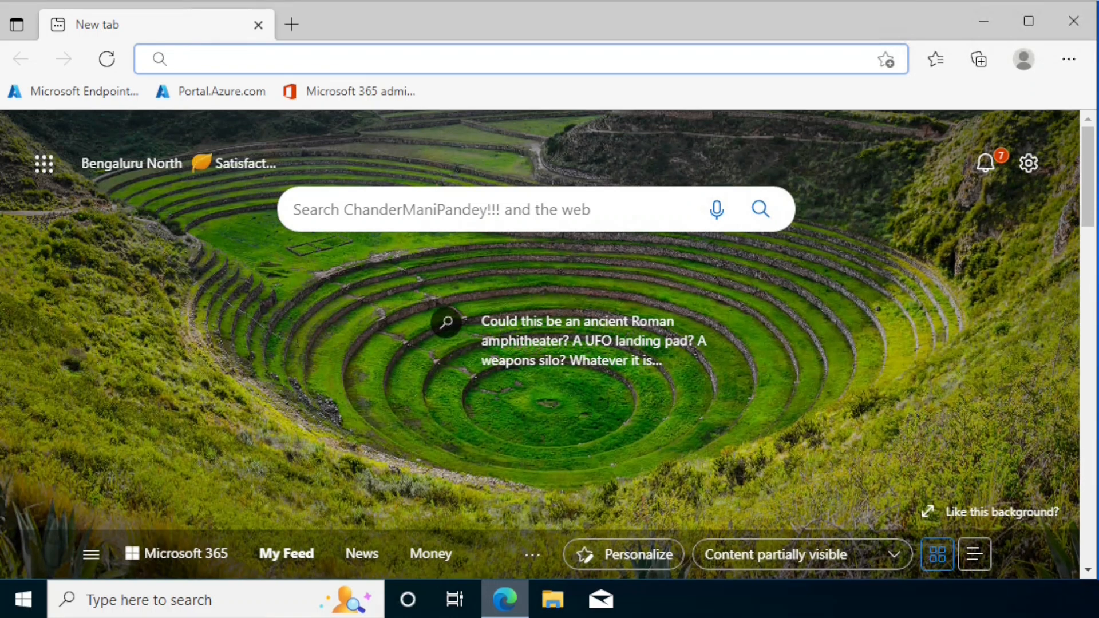
{"action": "left_click", "coordinate": [354, 87]}
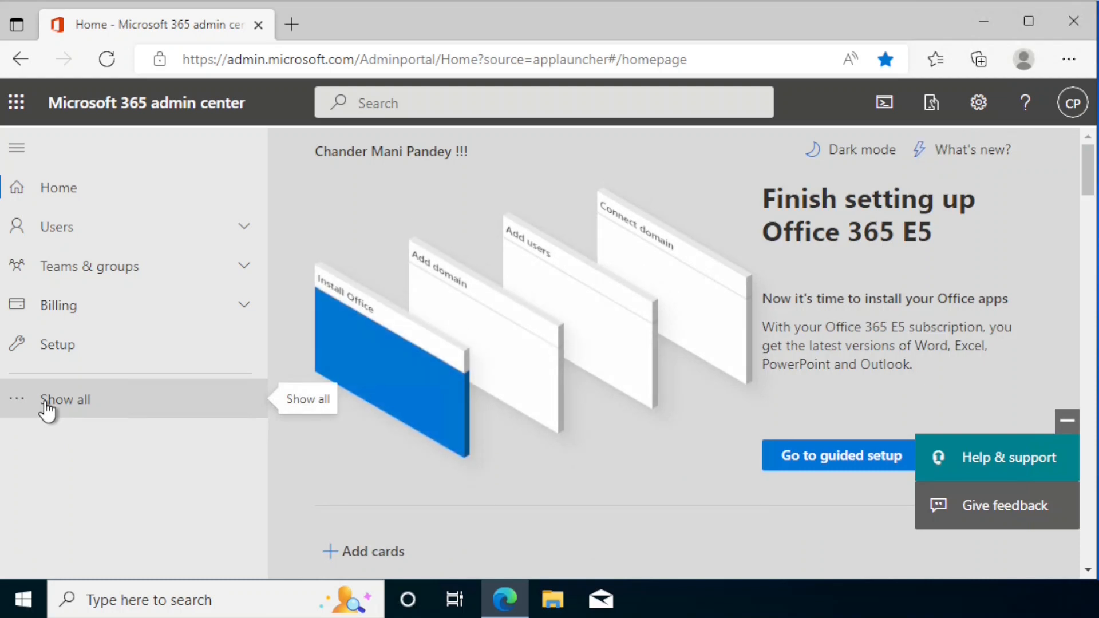
Step: Show the full admin center navigation and open the software updates page under Health
{"action": "left_click", "coordinate": [46, 408]}
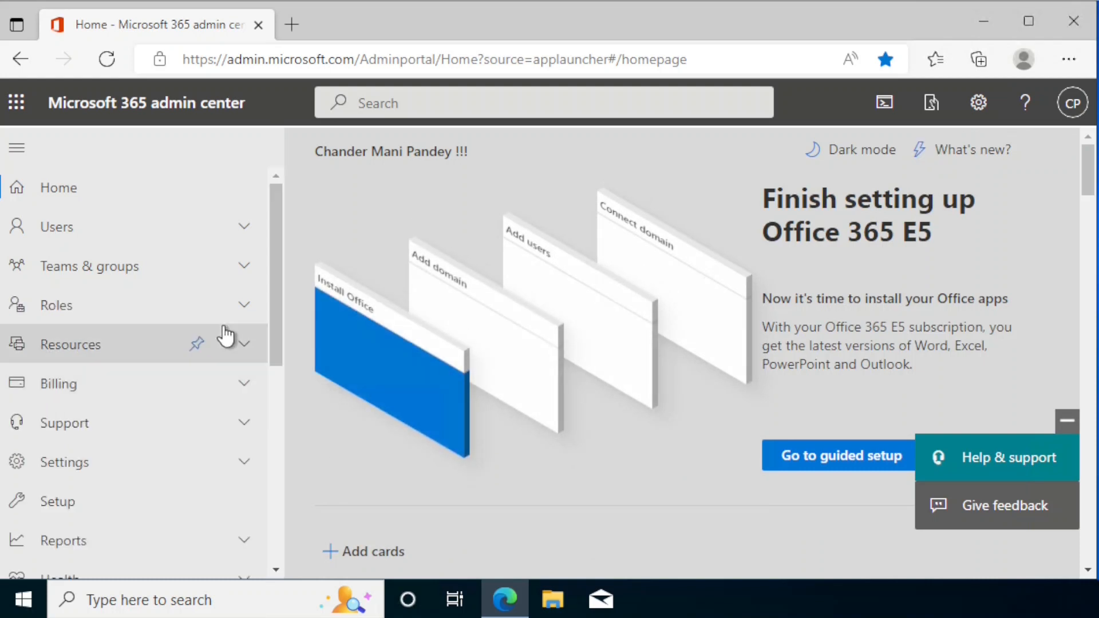
{"action": "left_click_drag", "start_coordinate": [274, 311], "coordinate": [273, 406]}
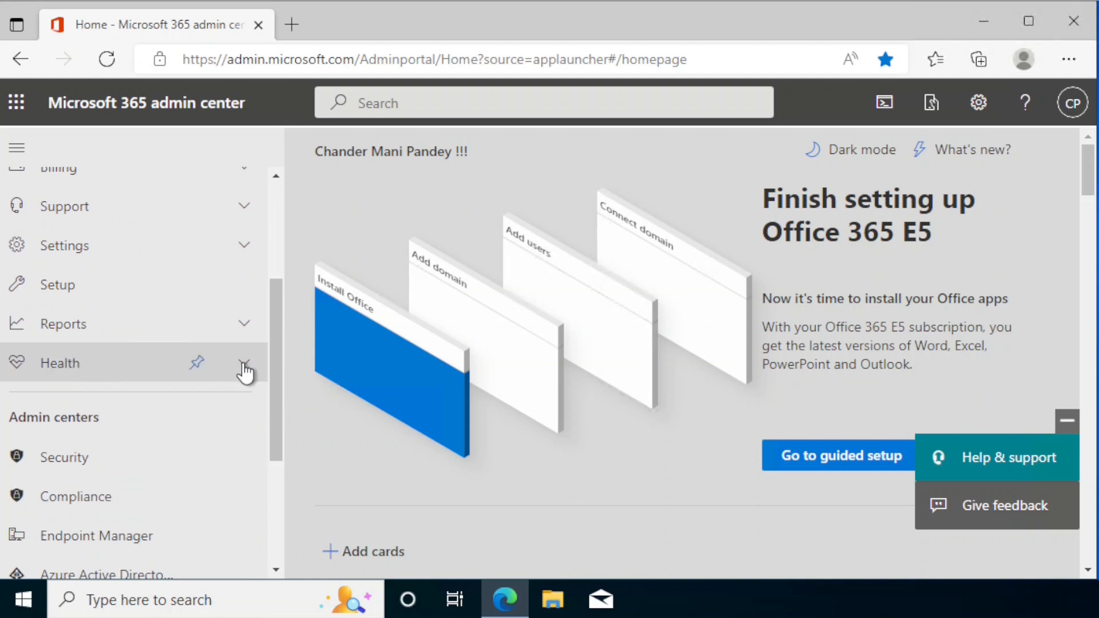
{"action": "left_click", "coordinate": [244, 367]}
{"action": "left_click_drag", "start_coordinate": [278, 328], "coordinate": [278, 388]}
{"action": "left_click", "coordinate": [90, 423]}
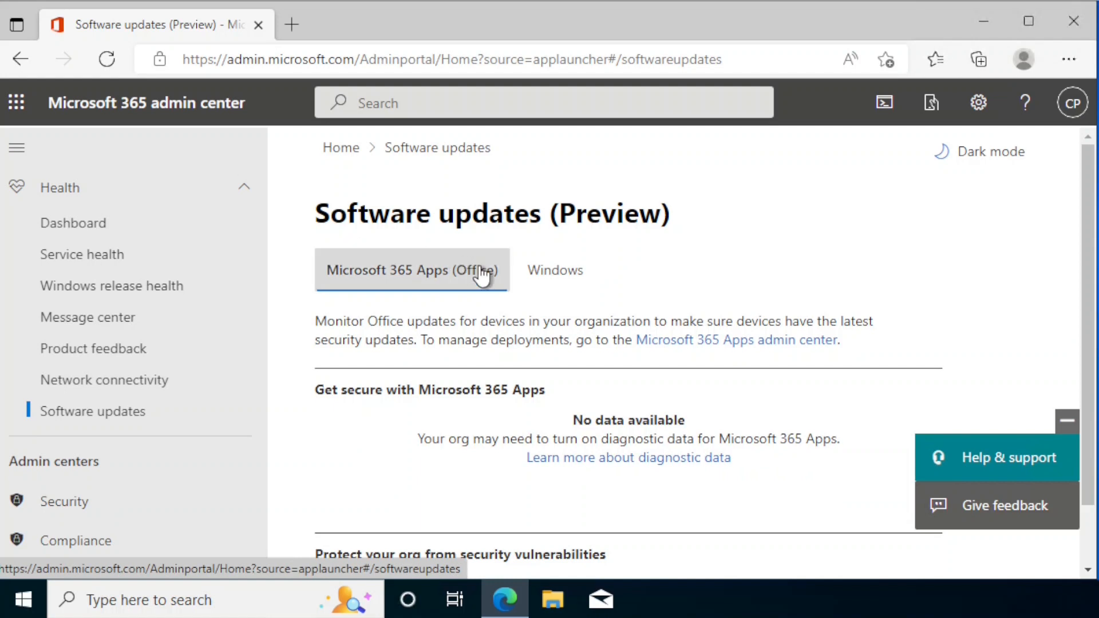
Step: View the Windows software updates and open the Update Compliance configuration for the organization
{"action": "left_click", "coordinate": [558, 277]}
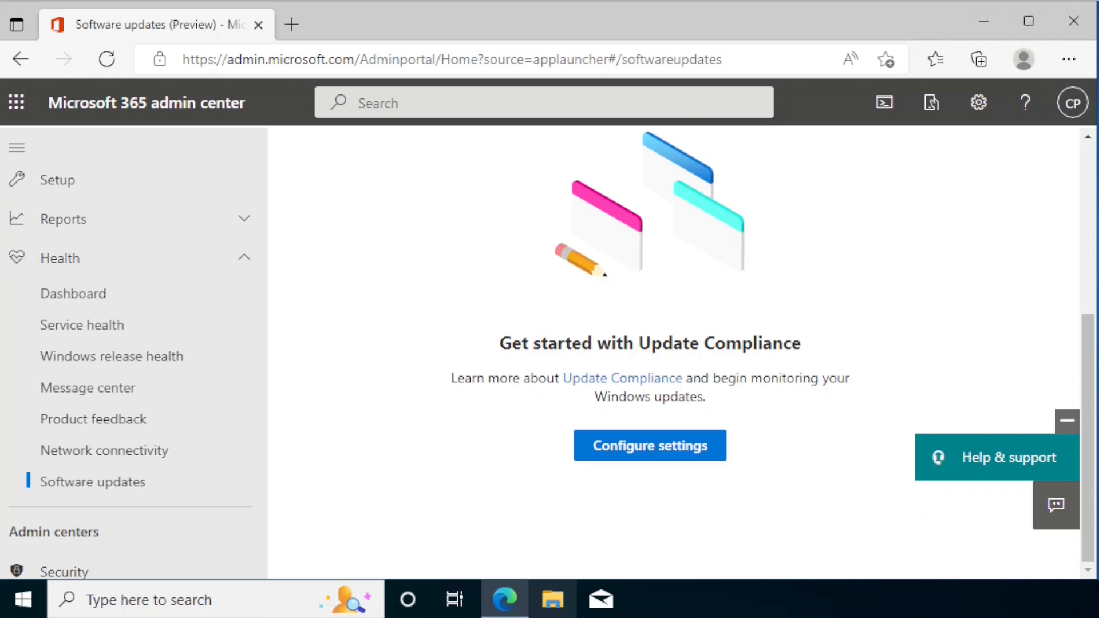
{"action": "left_click", "coordinate": [662, 452]}
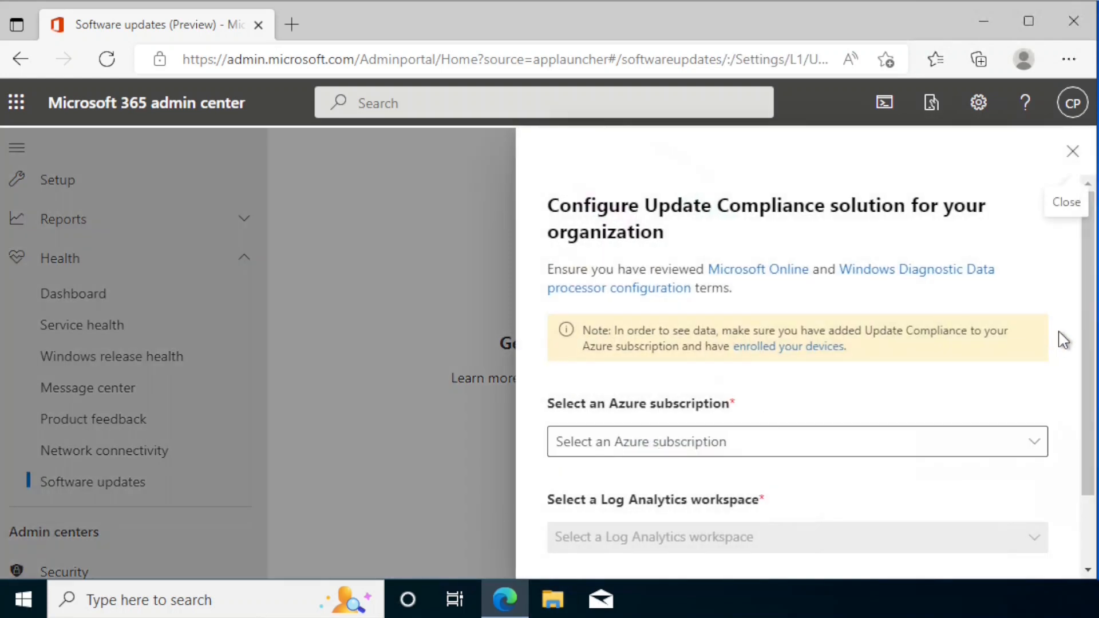
{"action": "scroll", "coordinate": [1086, 380], "scroll_direction": "down", "scroll_amount": 2}
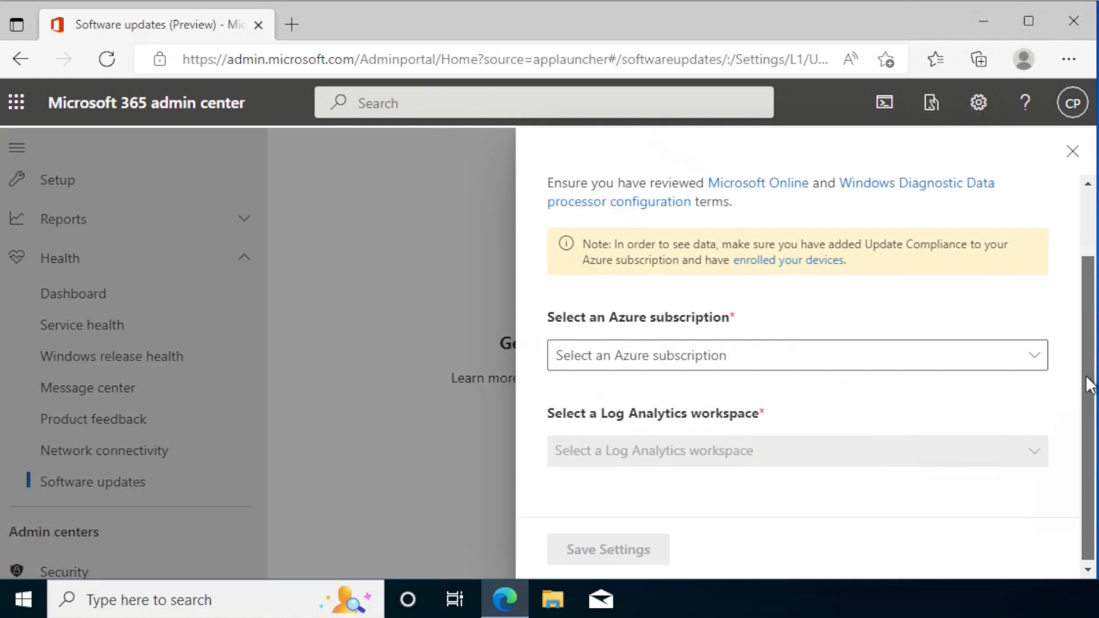
Step: Select the Azure Pass - Sponsorship subscription and the LA-UpdateComplianceWS workspace for Update Compliance, and save the settings
{"action": "left_click", "coordinate": [748, 361]}
{"action": "left_click", "coordinate": [673, 389]}
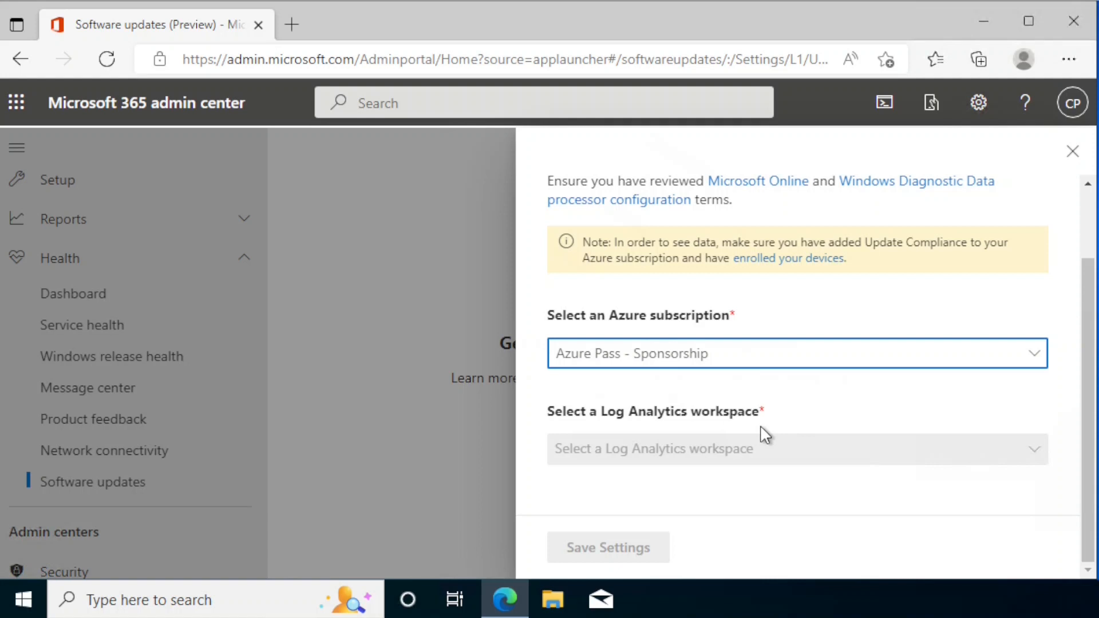
{"action": "left_click", "coordinate": [959, 453]}
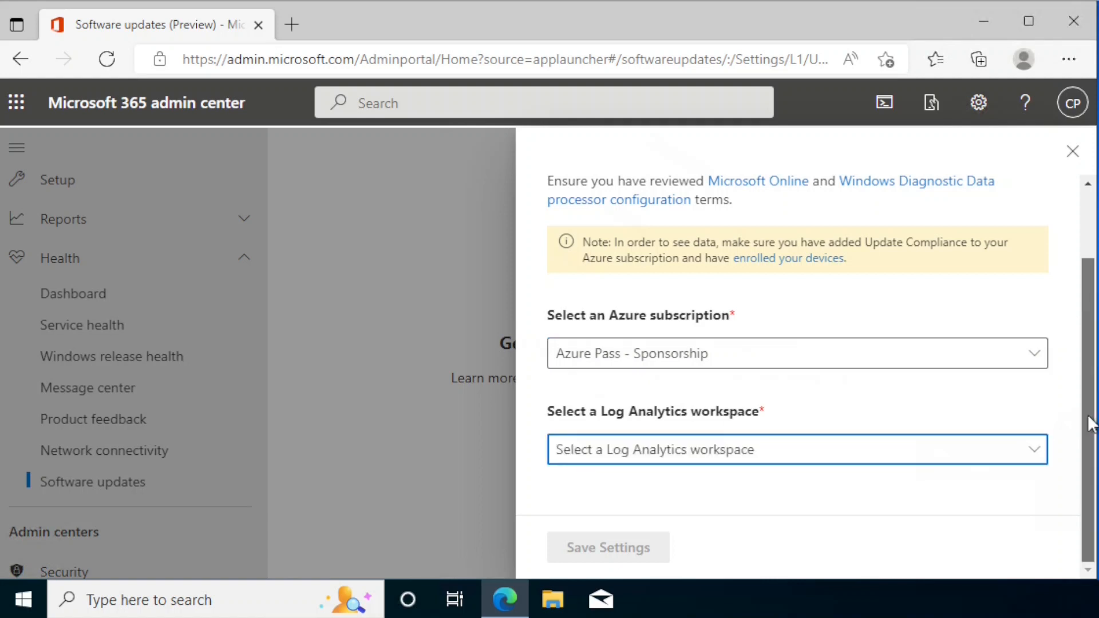
{"action": "left_click", "coordinate": [961, 450]}
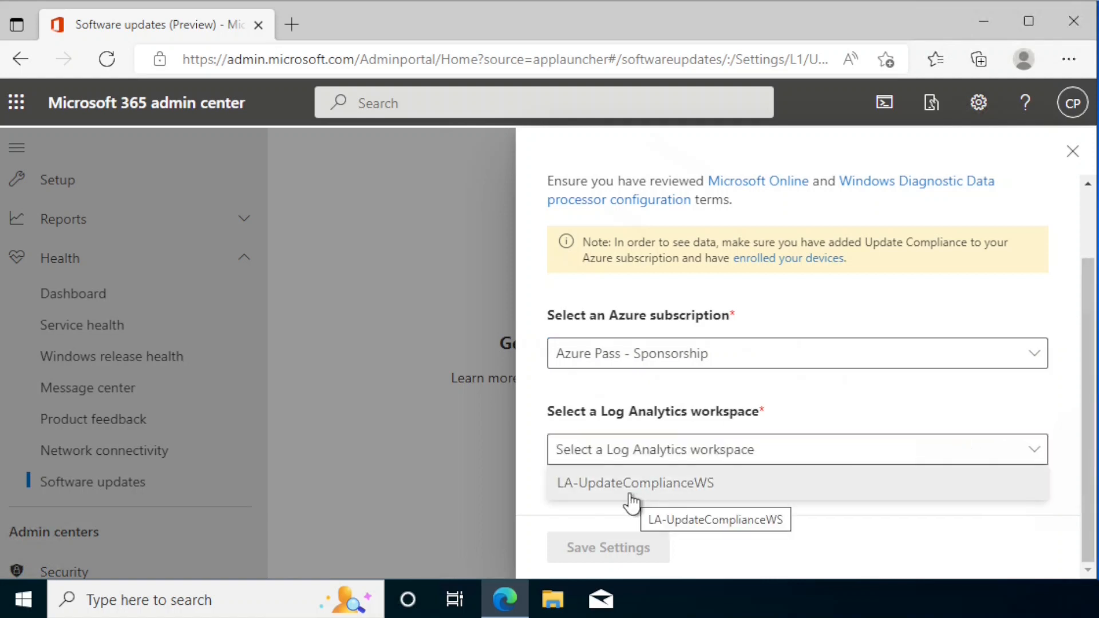
{"action": "left_click", "coordinate": [680, 484]}
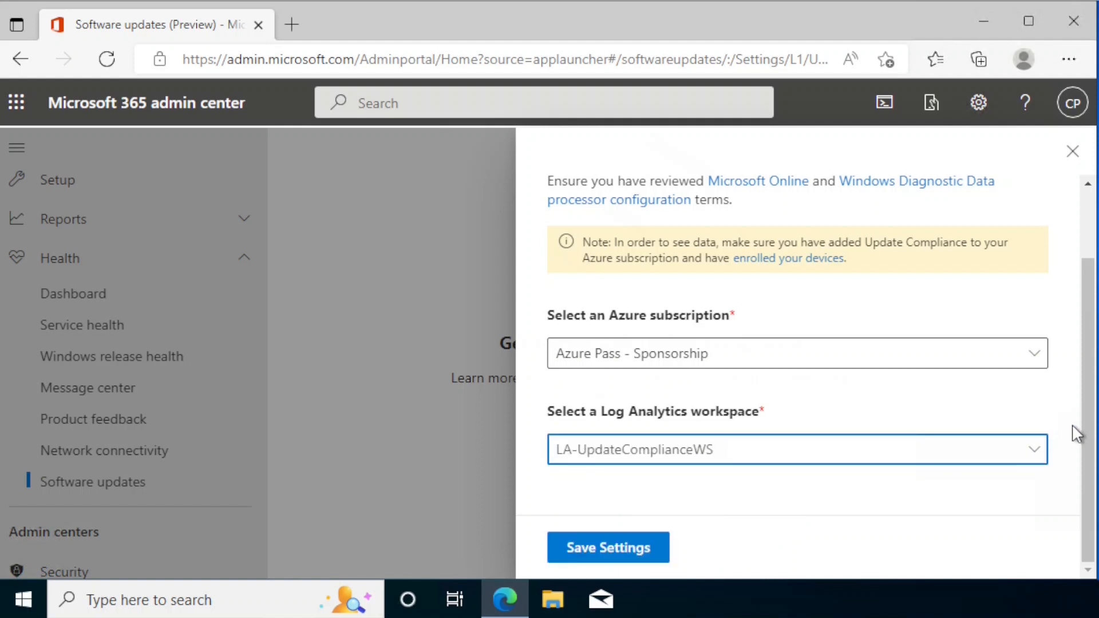
{"action": "left_click", "coordinate": [605, 550]}
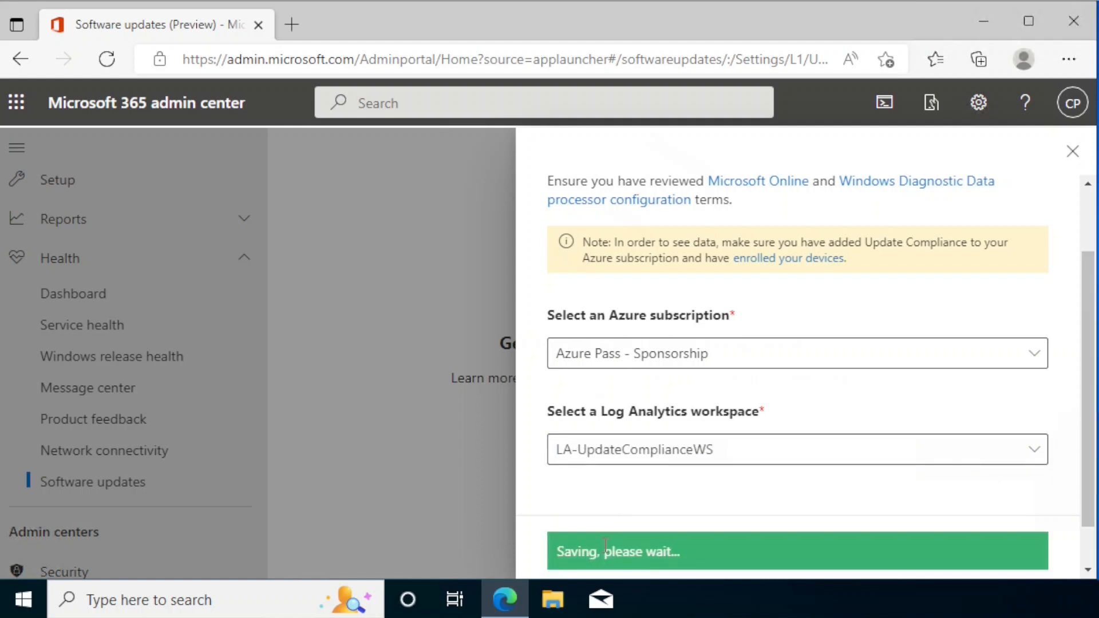
{"action": "left_click_drag", "start_coordinate": [1089, 355], "coordinate": [1090, 274]}
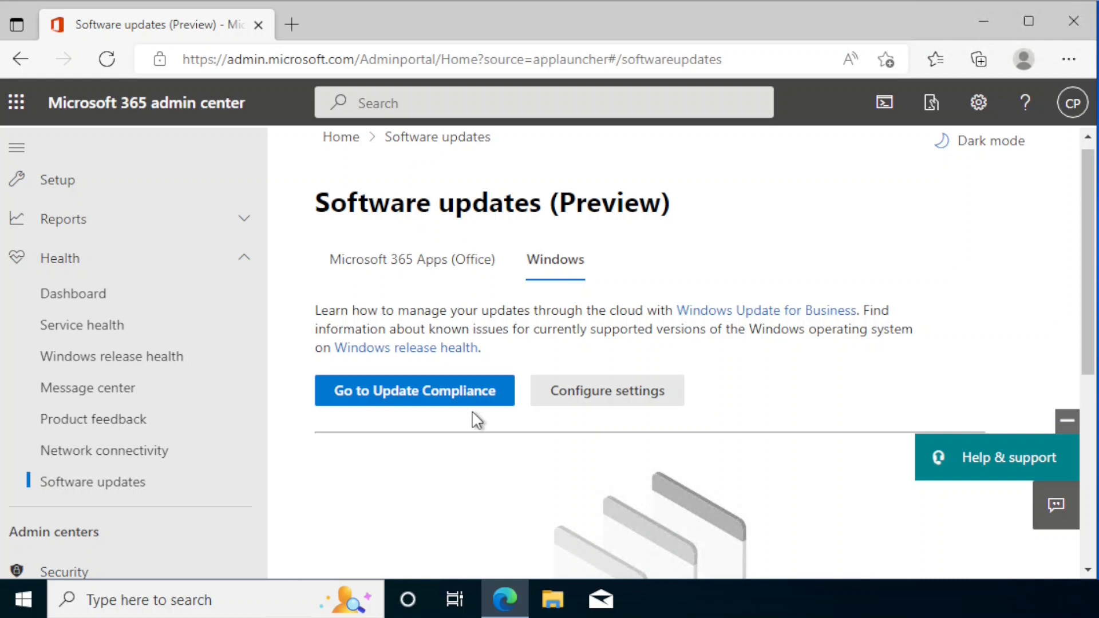
{"action": "scroll", "coordinate": [477, 421], "scroll_direction": "down", "scroll_amount": 6}
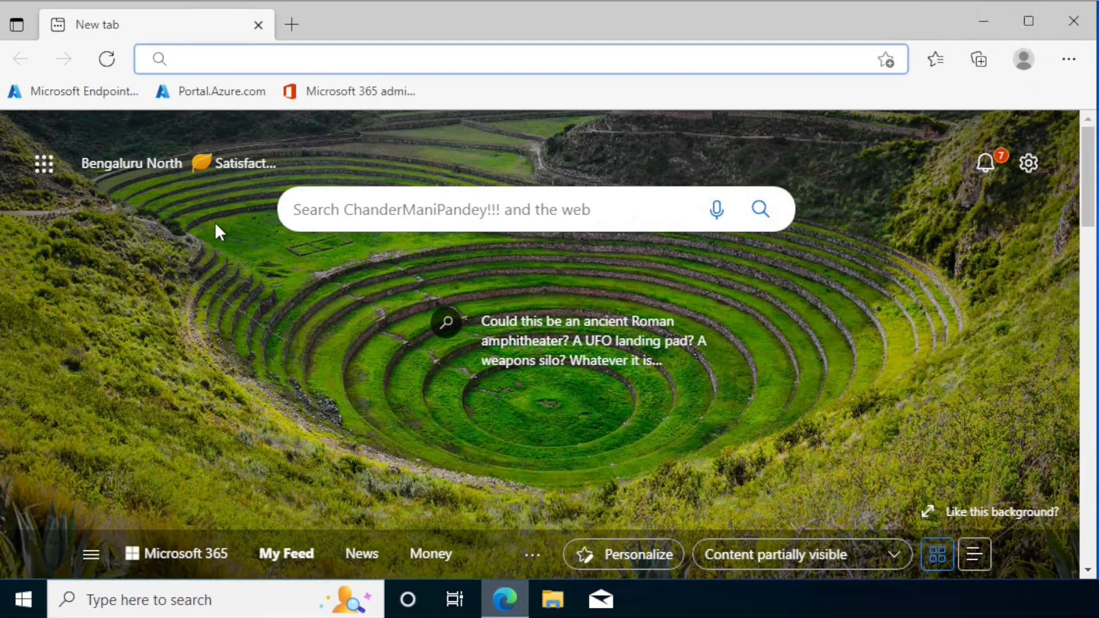
Step: Open the Microsoft 365 admin center from its saved favorite, show the full navigation and open Software updates under Health
{"action": "left_click", "coordinate": [355, 90]}
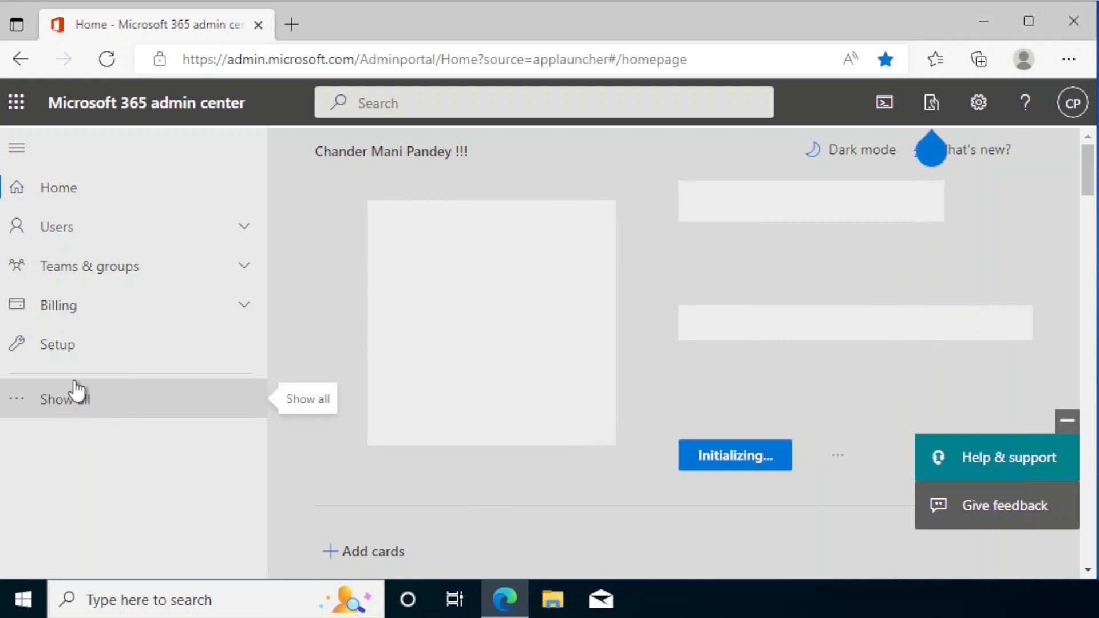
{"action": "left_click", "coordinate": [47, 410]}
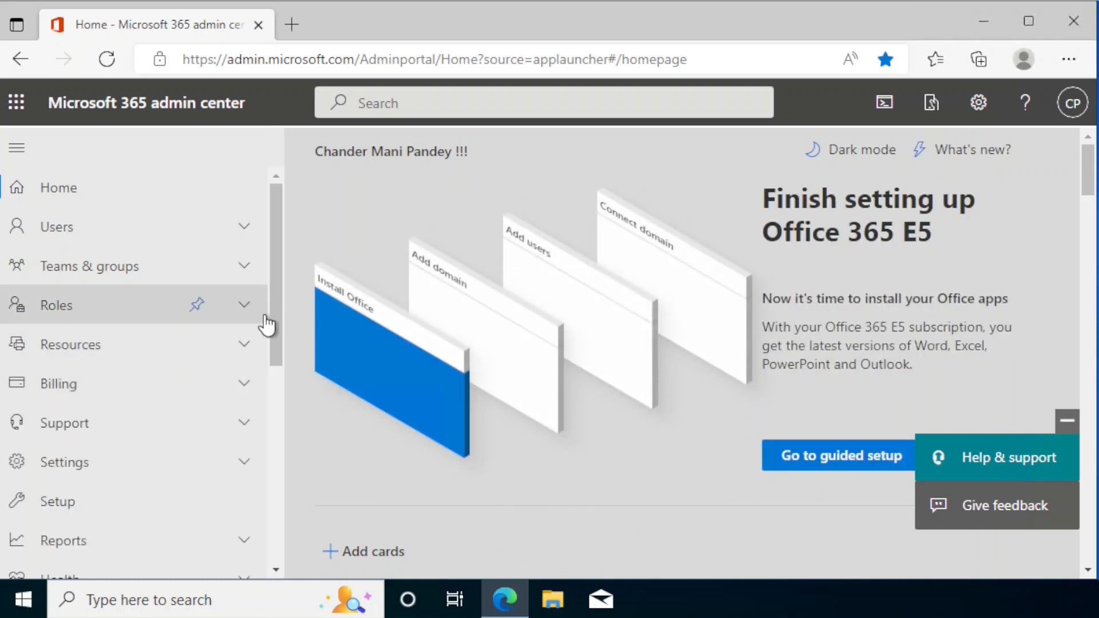
{"action": "left_click_drag", "start_coordinate": [274, 313], "coordinate": [274, 407]}
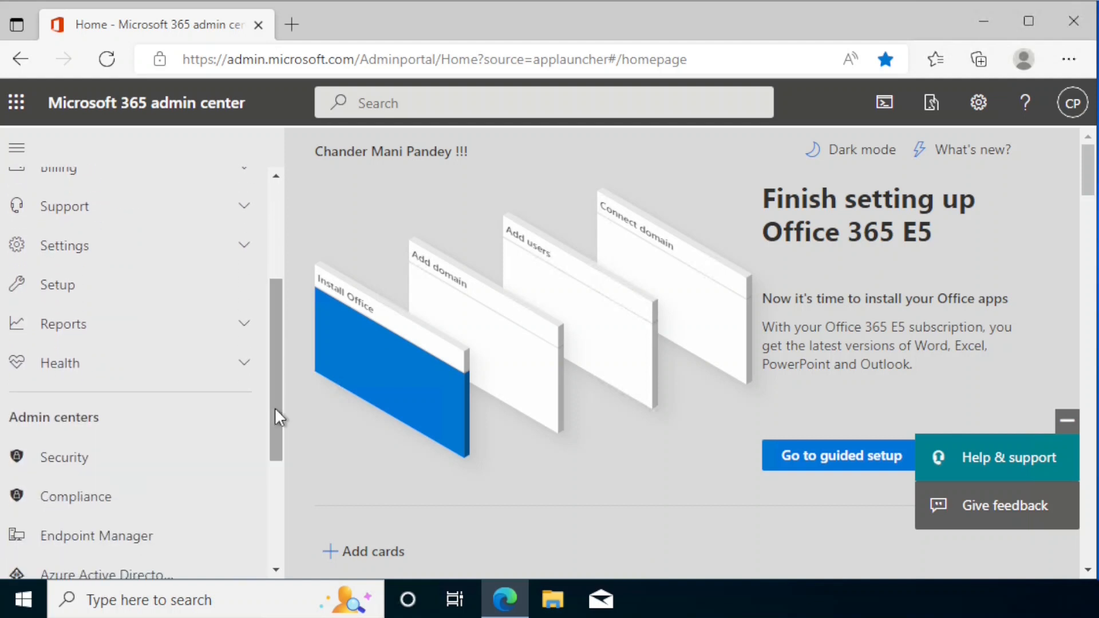
{"action": "left_click", "coordinate": [244, 372]}
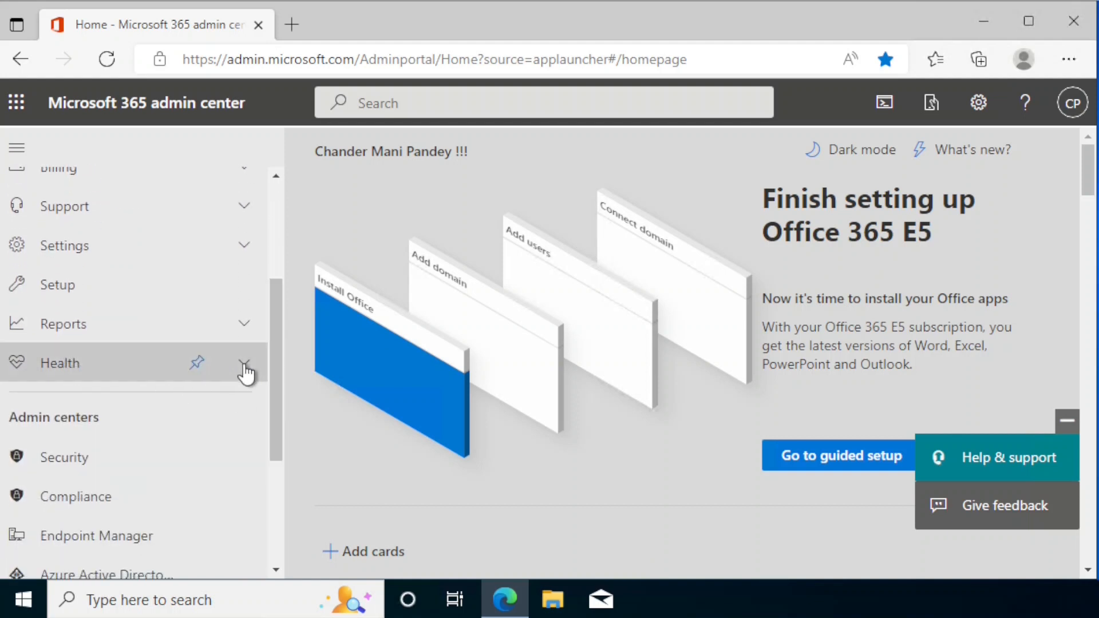
{"action": "left_click_drag", "start_coordinate": [279, 329], "coordinate": [279, 389]}
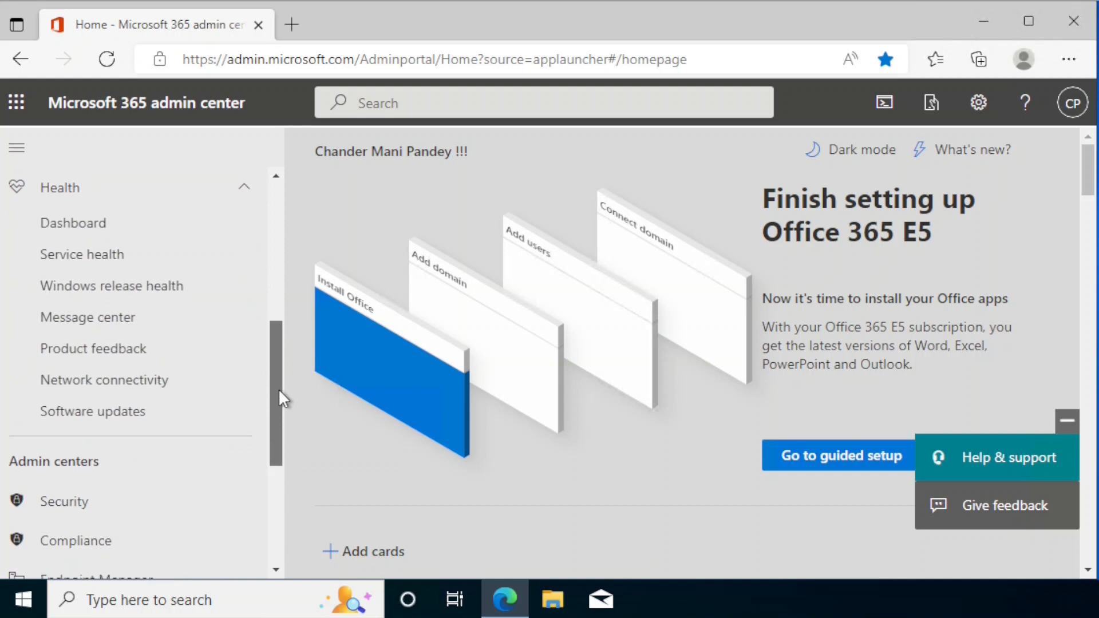
{"action": "left_click", "coordinate": [92, 423]}
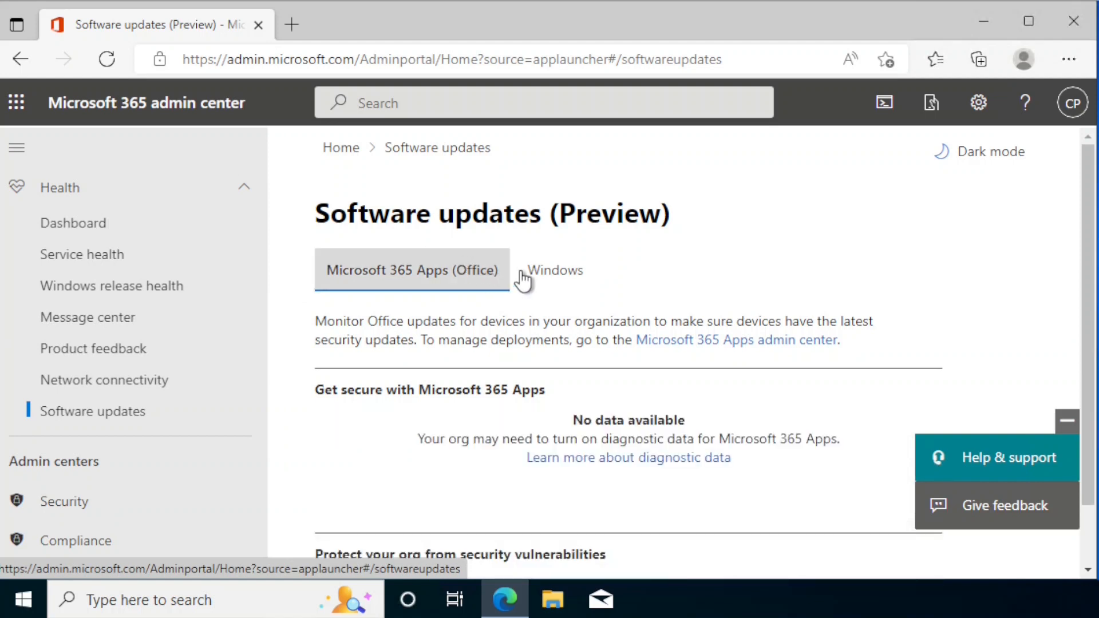
Step: Configure Update Compliance for Windows updates with the Azure Pass - Sponsorship subscription and the LA-UpdateComplianceWS workspace, and save the settings
{"action": "left_click", "coordinate": [558, 279]}
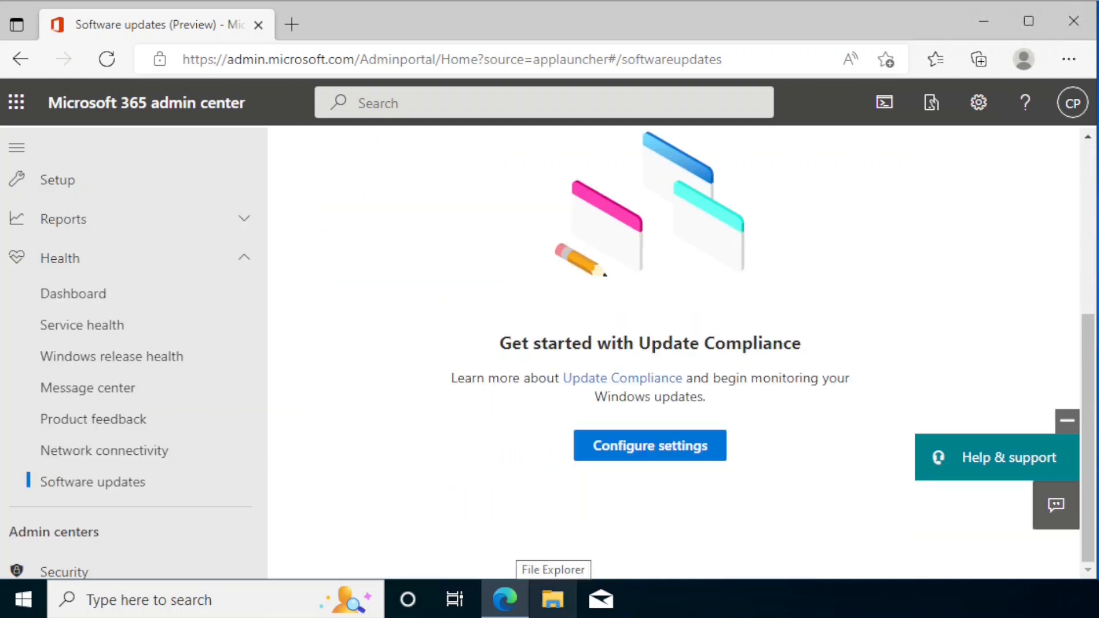
{"action": "left_click", "coordinate": [662, 452]}
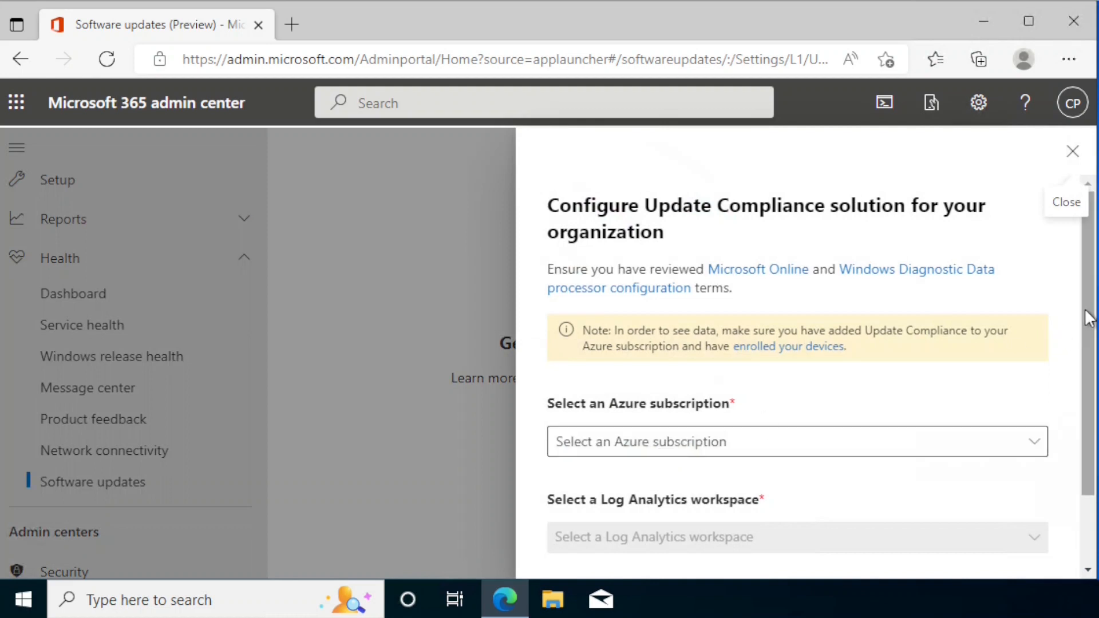
{"action": "scroll", "coordinate": [1055, 349], "scroll_direction": "down", "scroll_amount": 3}
{"action": "left_click", "coordinate": [750, 359]}
{"action": "left_click", "coordinate": [675, 390]}
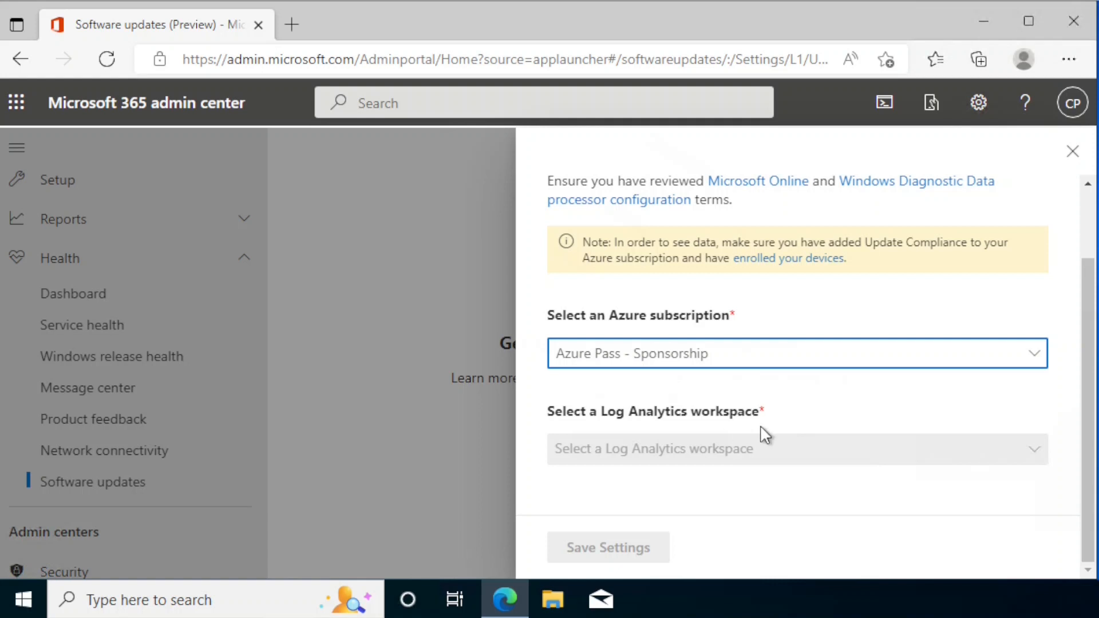
{"action": "left_click", "coordinate": [961, 460]}
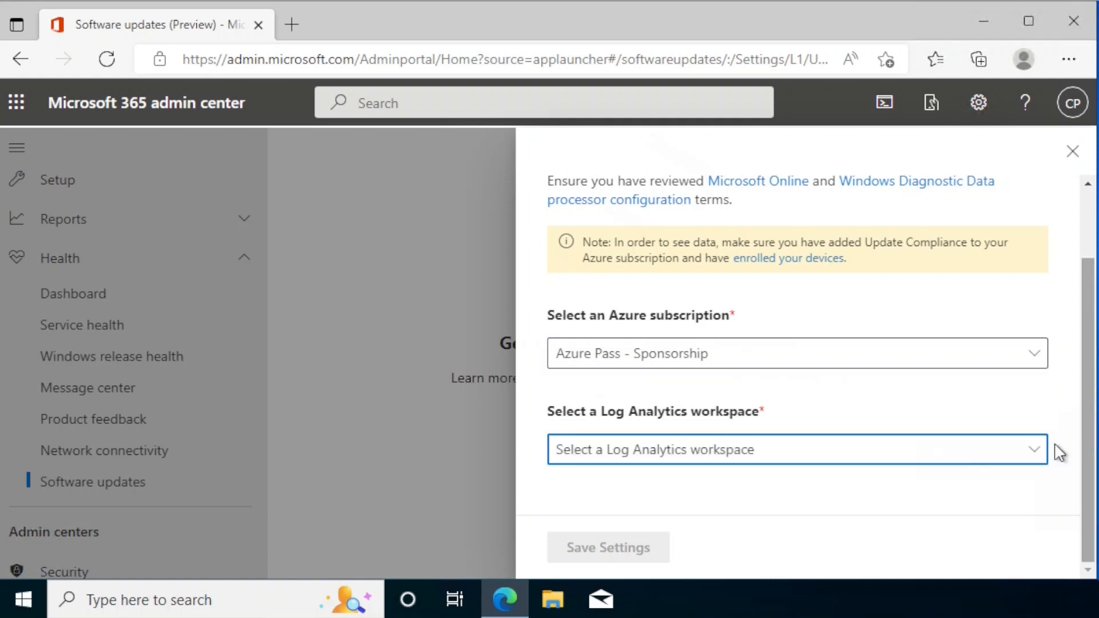
{"action": "left_click", "coordinate": [959, 450]}
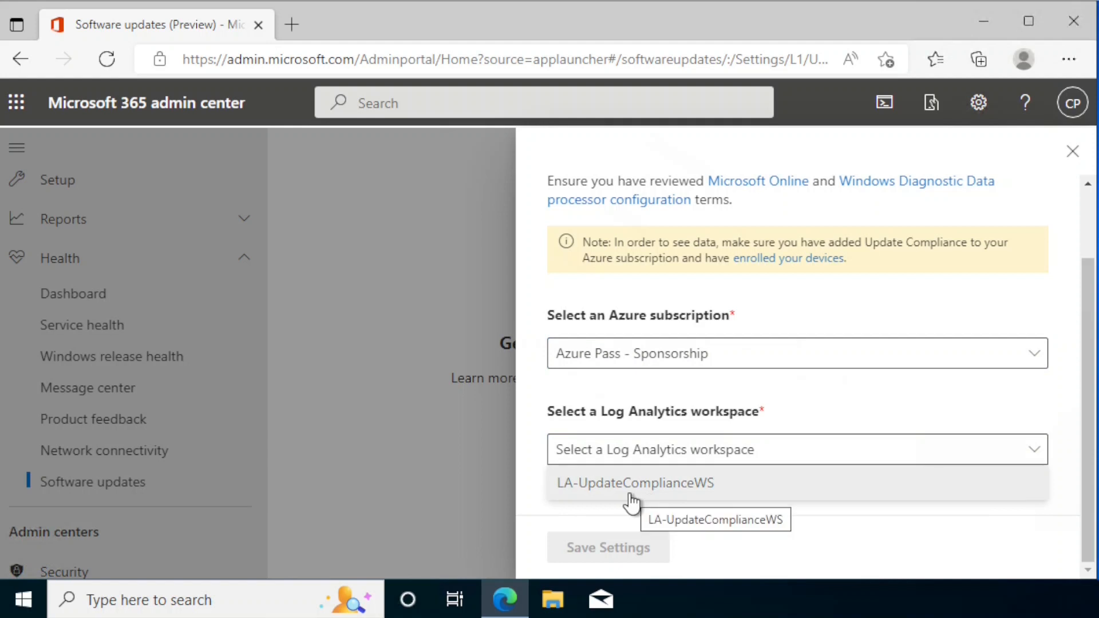
{"action": "left_click", "coordinate": [687, 487]}
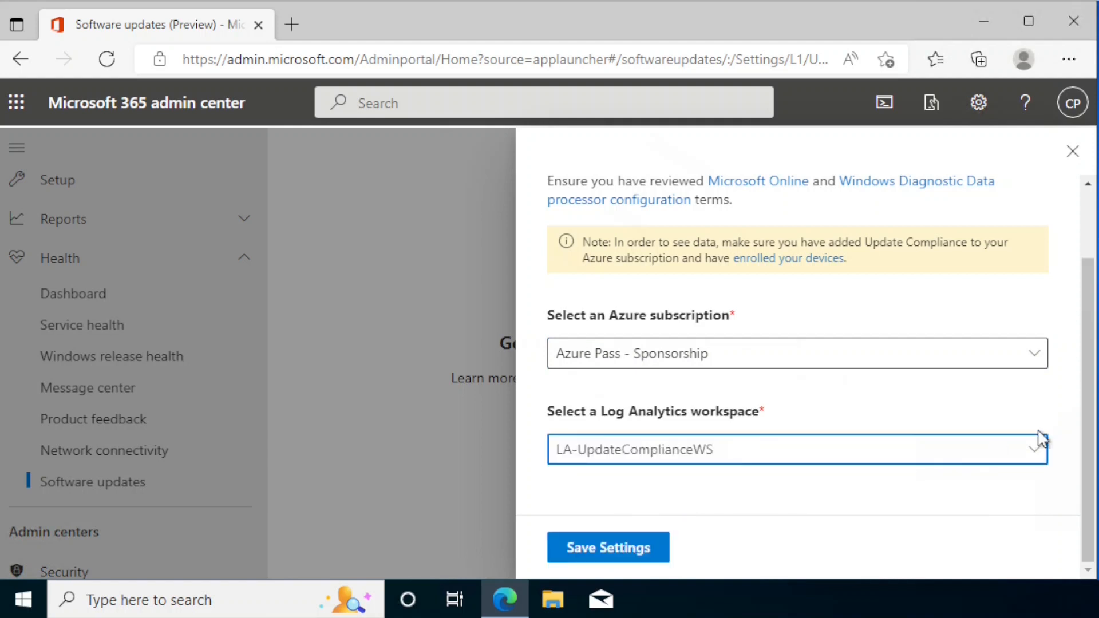
{"action": "left_click", "coordinate": [605, 549]}
{"action": "left_click_drag", "start_coordinate": [1090, 354], "coordinate": [1090, 274]}
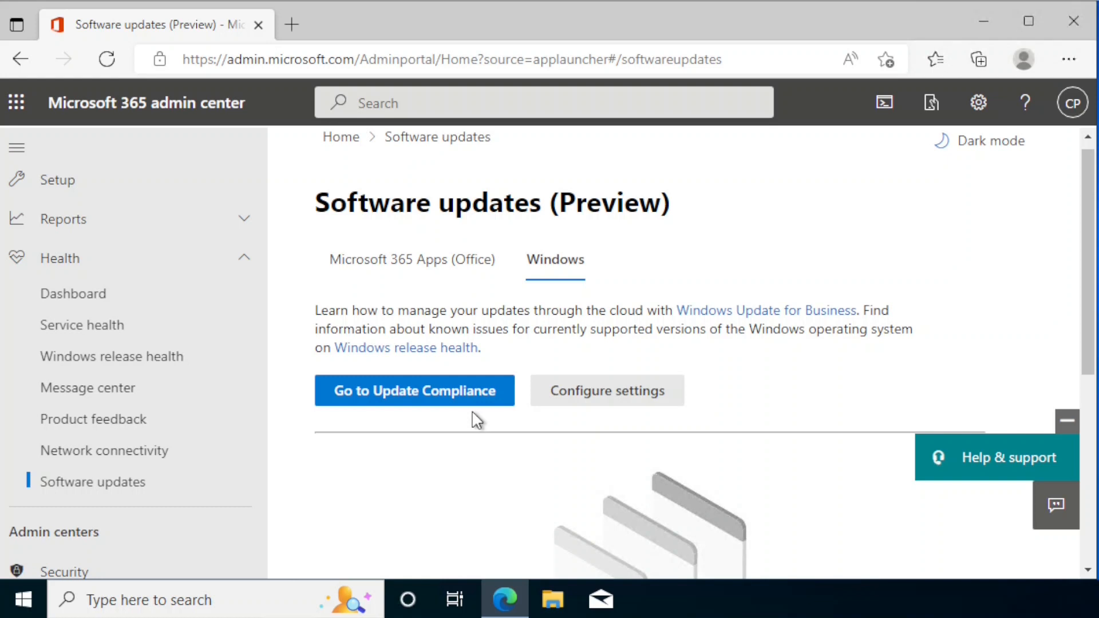
{"action": "left_click_drag", "start_coordinate": [1085, 280], "coordinate": [1054, 464]}
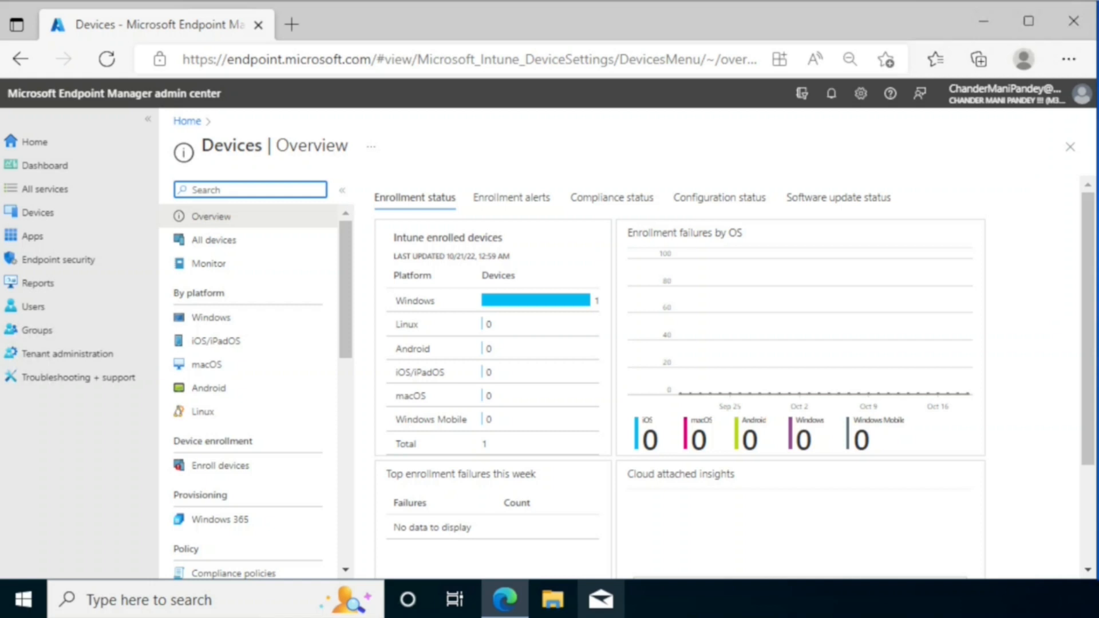
Step: In the Microsoft Endpoint Manager admin center, open the configuration profiles for devices
{"action": "left_click", "coordinate": [600, 599]}
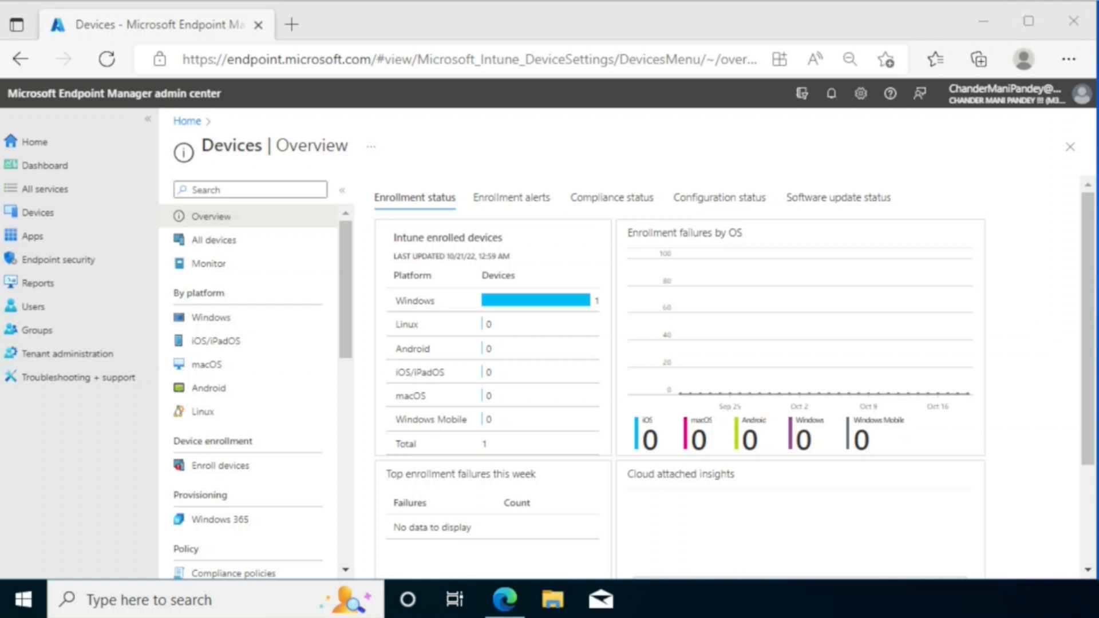
{"action": "left_click", "coordinate": [44, 217]}
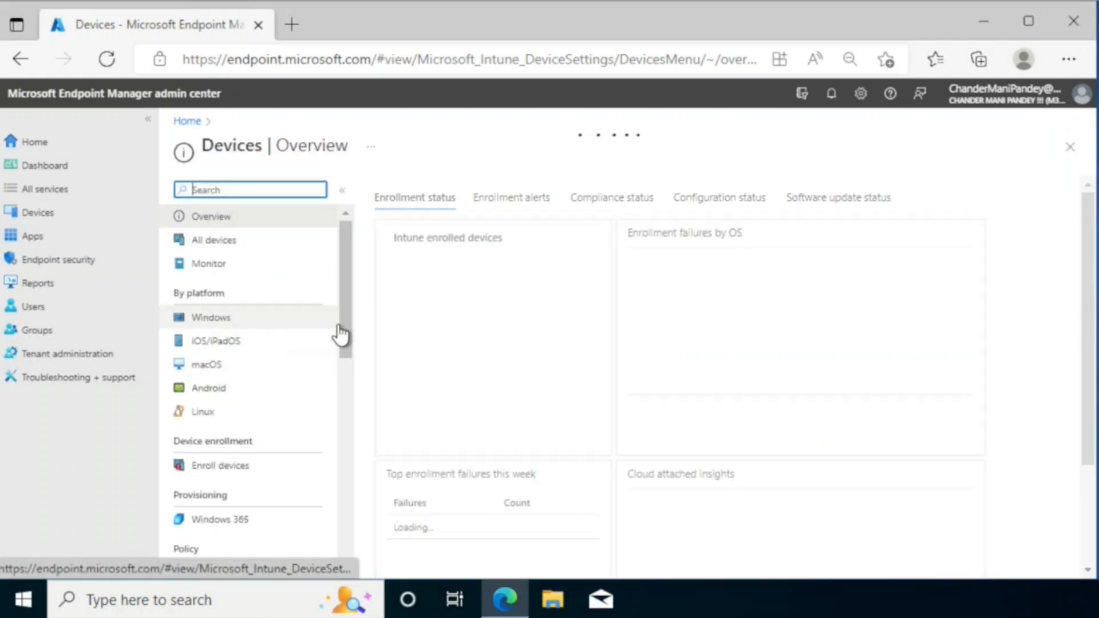
{"action": "left_click_drag", "start_coordinate": [342, 324], "coordinate": [340, 412]}
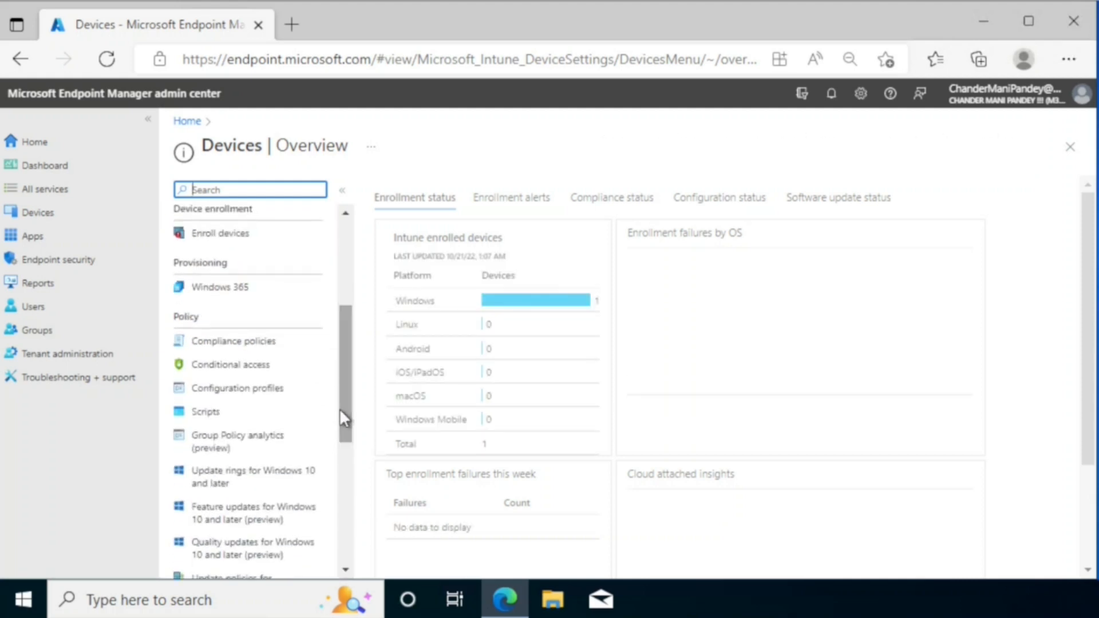
{"action": "left_click", "coordinate": [262, 394]}
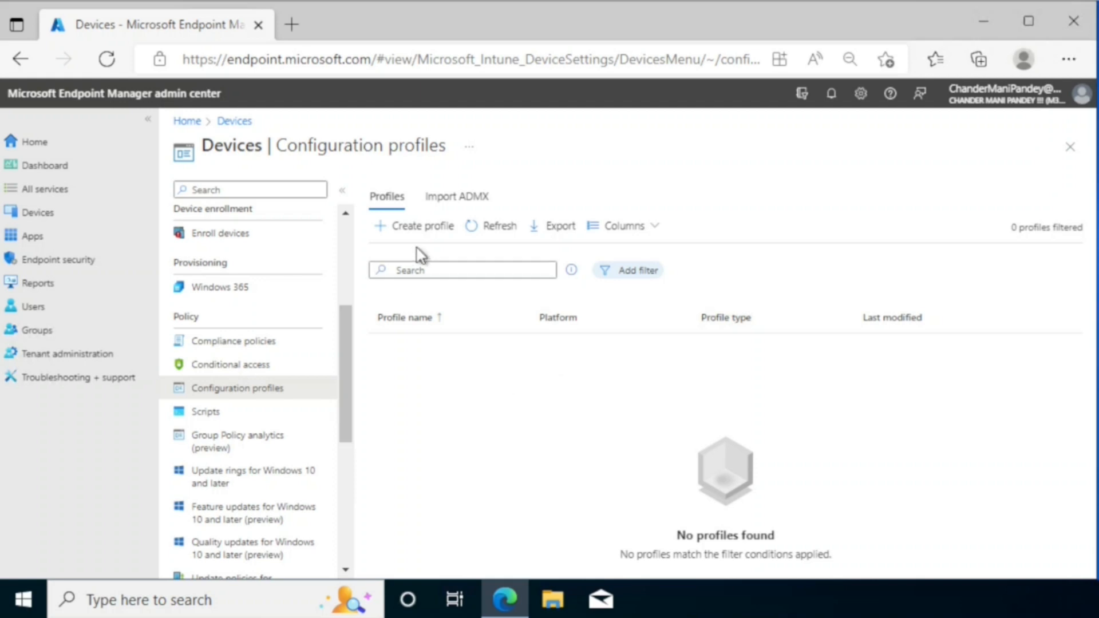
Step: Start a new configuration profile for the Windows 10 and later platform with the Settings catalog profile type
{"action": "left_click", "coordinate": [411, 232]}
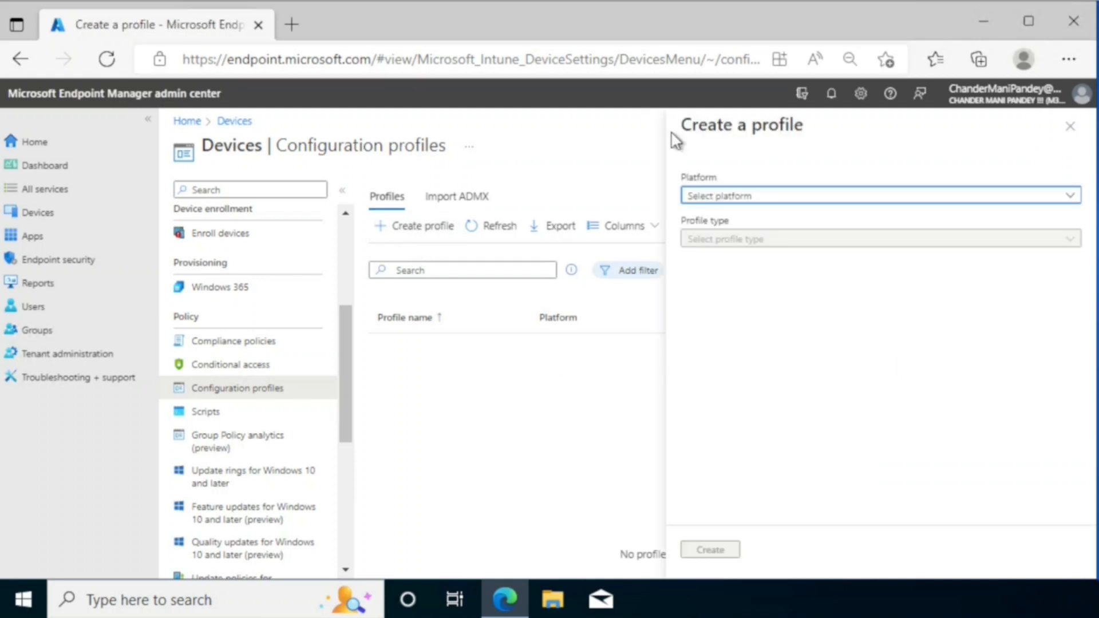
{"action": "left_click", "coordinate": [731, 197]}
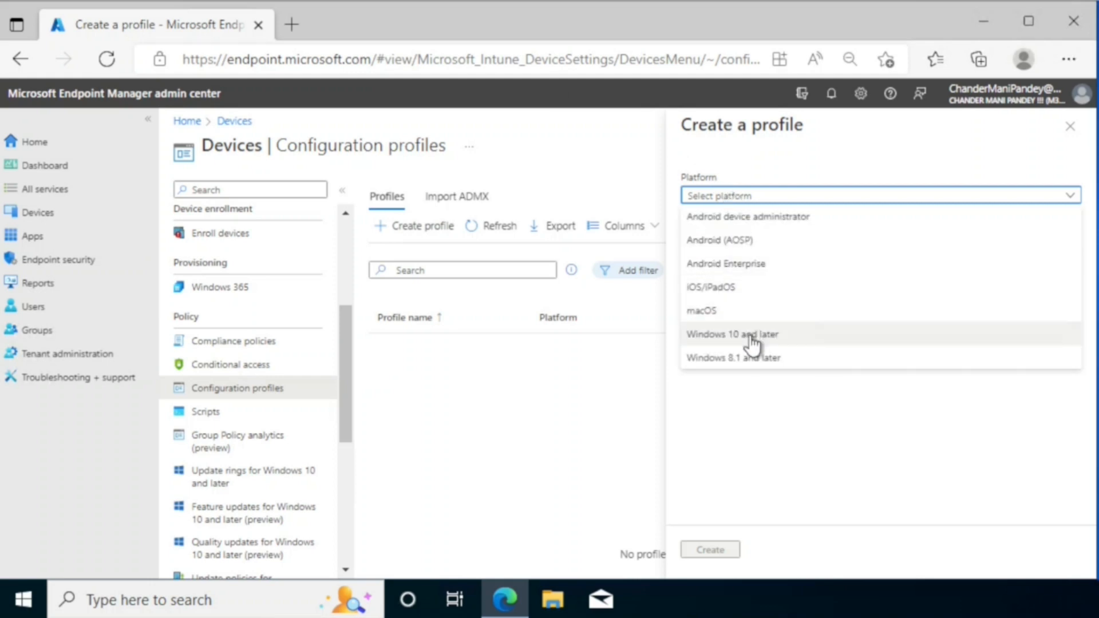
{"action": "left_click", "coordinate": [751, 335]}
{"action": "left_click", "coordinate": [750, 243]}
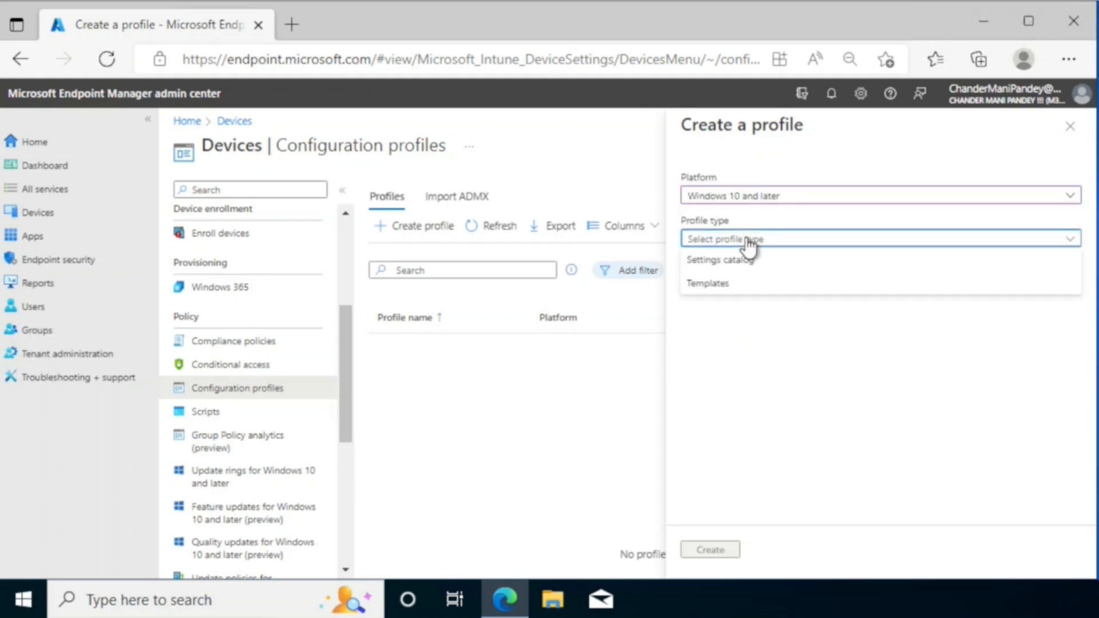
{"action": "left_click", "coordinate": [725, 262]}
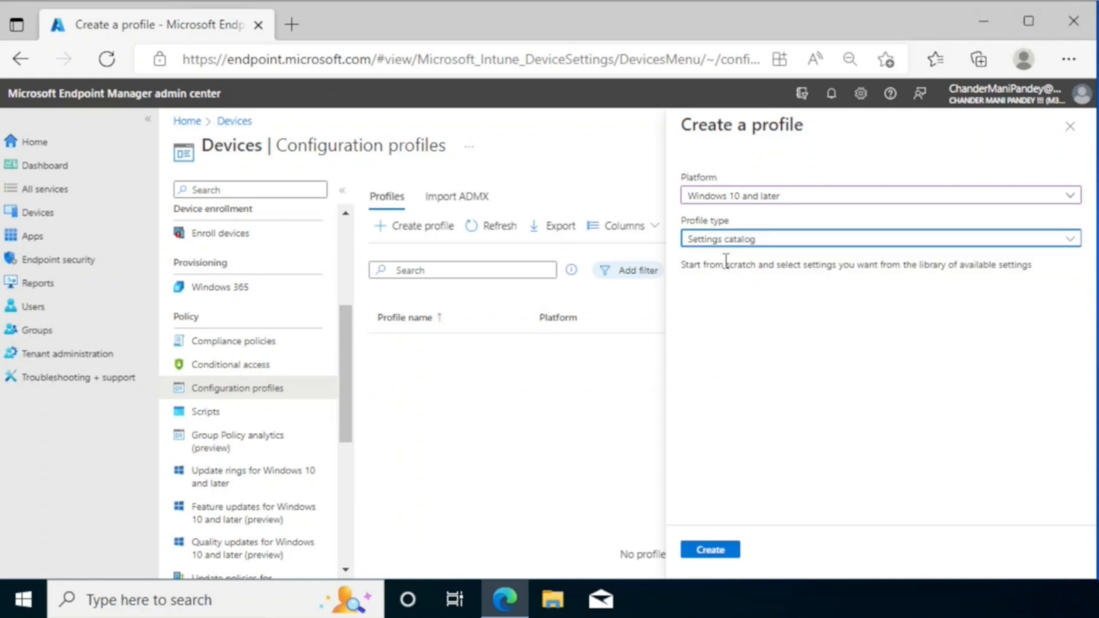
{"action": "left_click", "coordinate": [710, 550]}
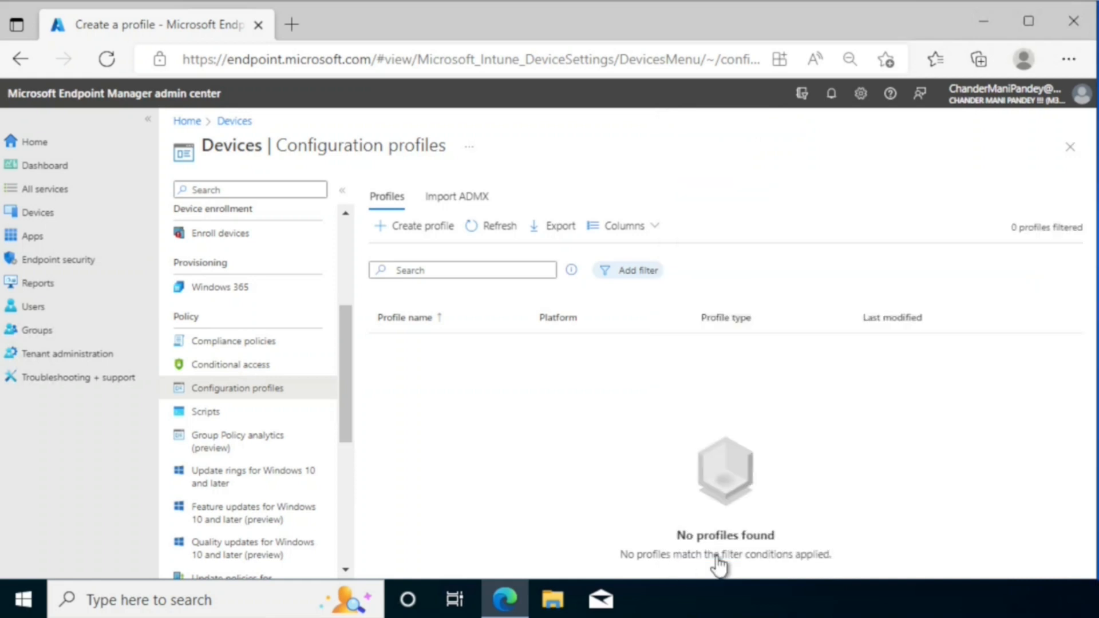
Step: Name the profile Update Compliance Data and continue to its configuration settings
{"action": "left_click", "coordinate": [407, 234]}
{"action": "type", "text": "Update Compliance Data"}
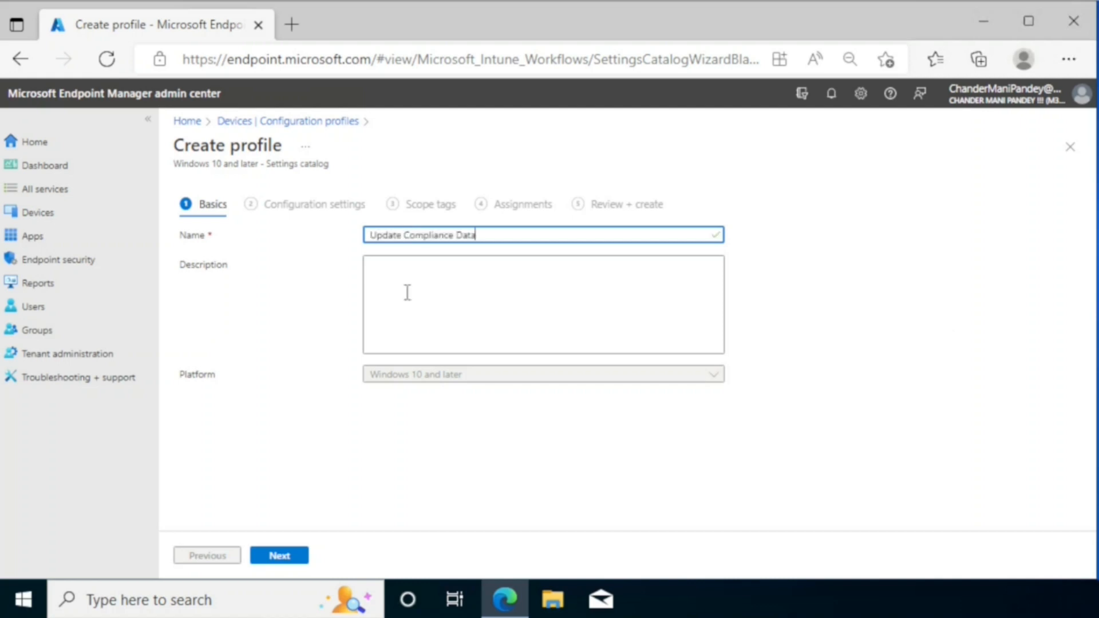
{"action": "left_click", "coordinate": [271, 556]}
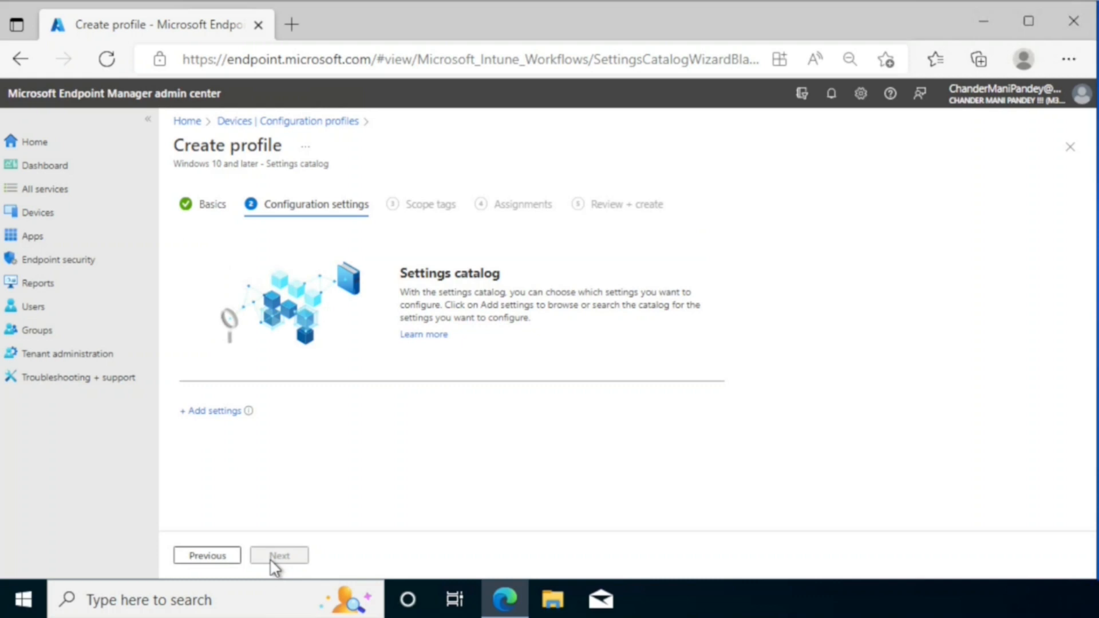
Step: Search the settings catalog for Allow Commercial Data Pipeline and add that setting to the profile
{"action": "left_click", "coordinate": [212, 412]}
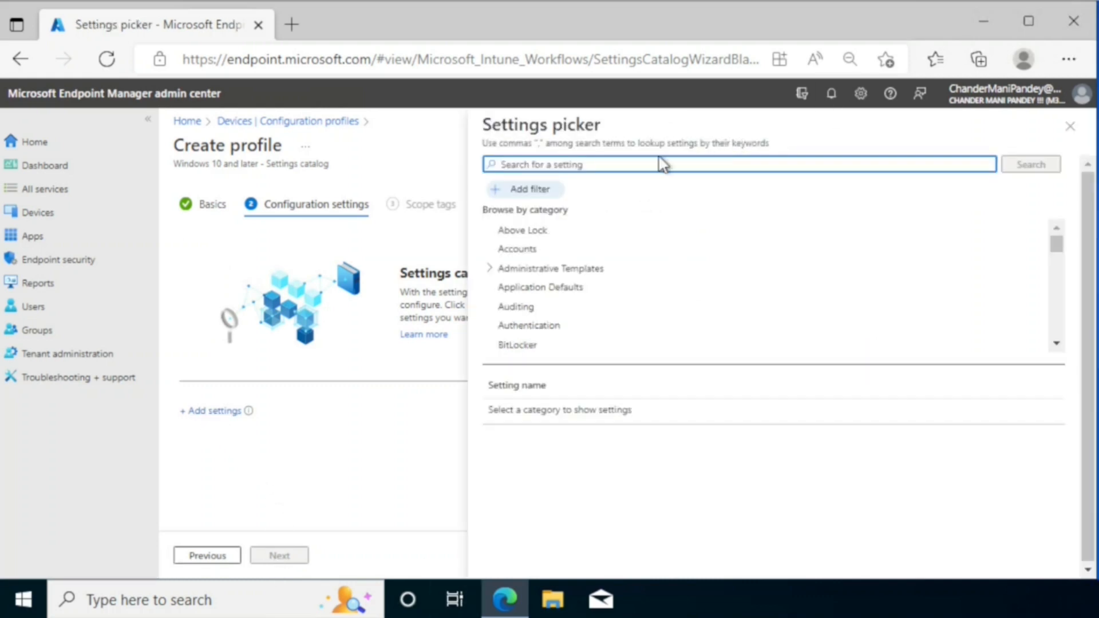
{"action": "type", "text": "Allow Commercial Data Pipeline"}
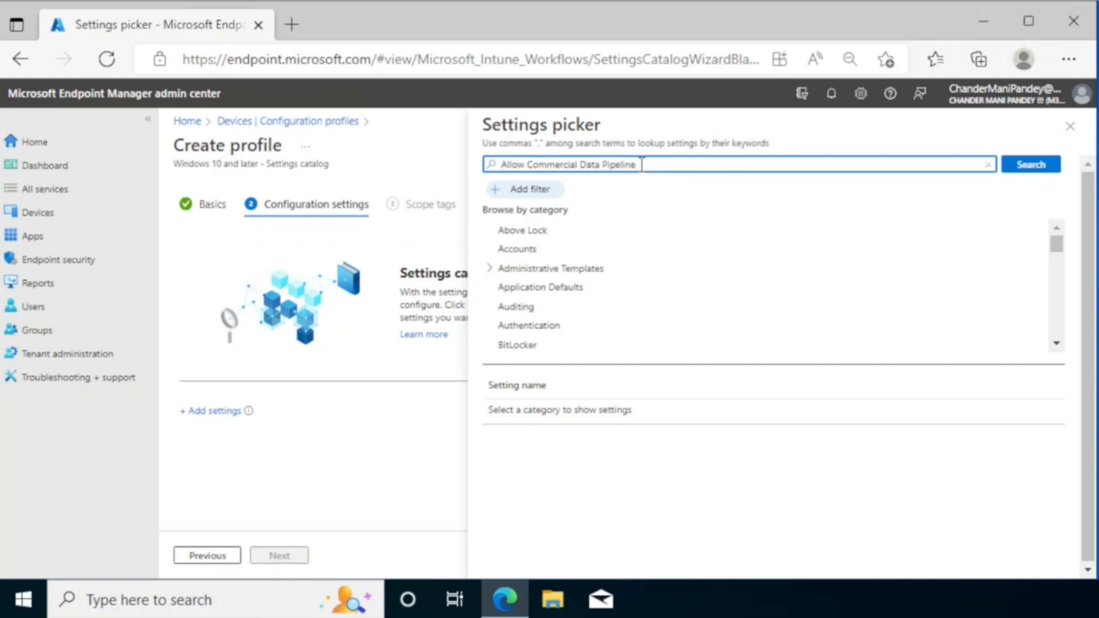
{"action": "left_click", "coordinate": [1023, 172]}
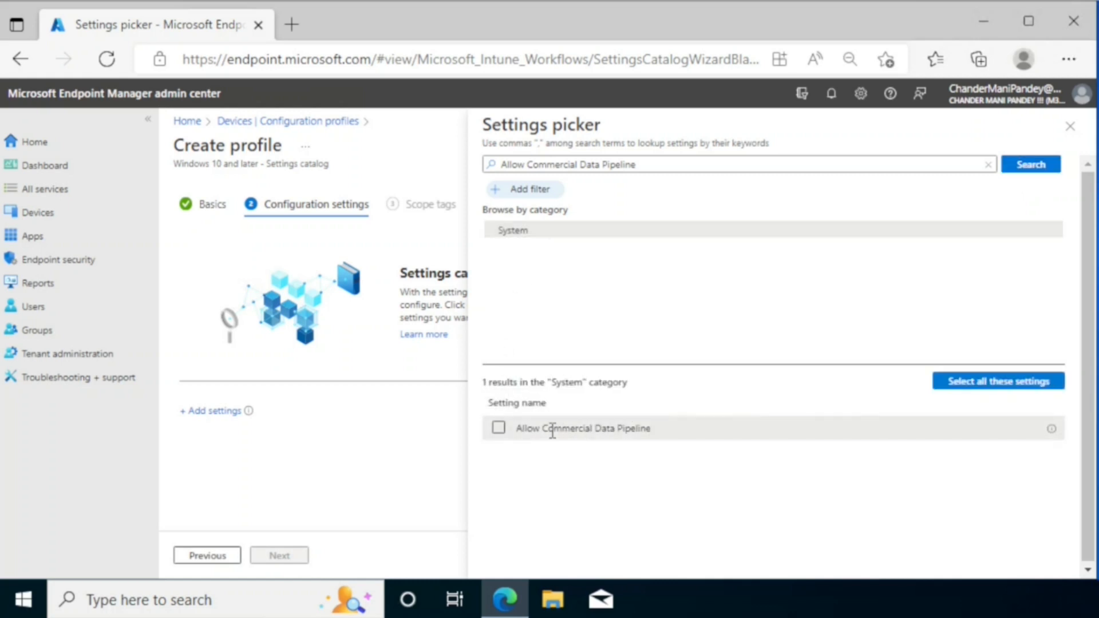
{"action": "left_click", "coordinate": [499, 428]}
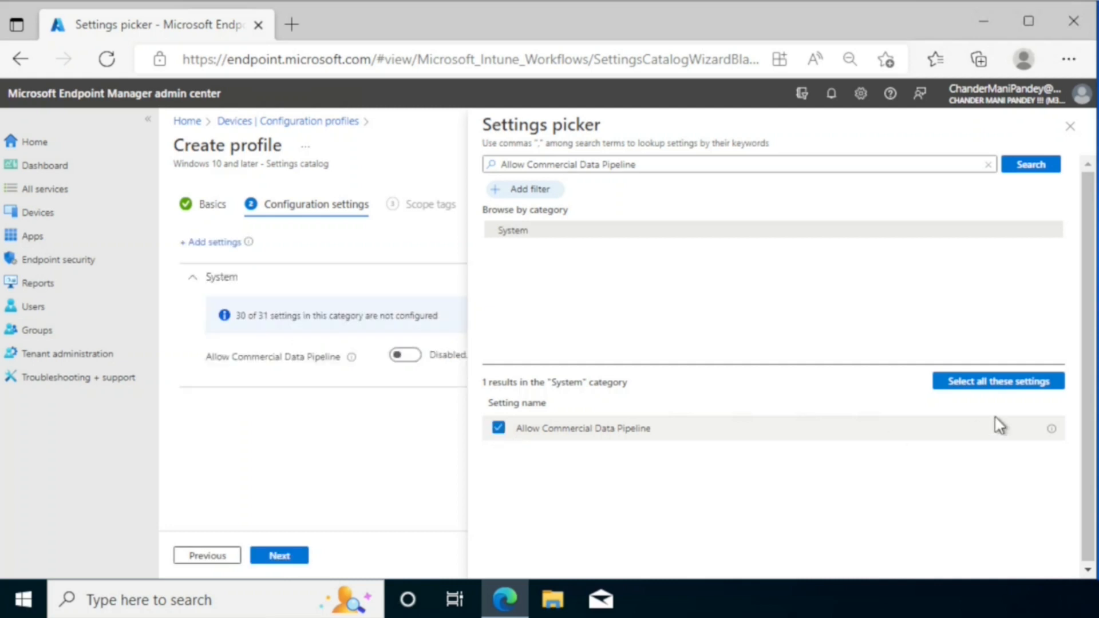
Step: Search the settings catalog for Allow Telemetry and add the device-level Allow Telemetry setting from the System category
{"action": "left_click_drag", "start_coordinate": [636, 165], "coordinate": [493, 169]}
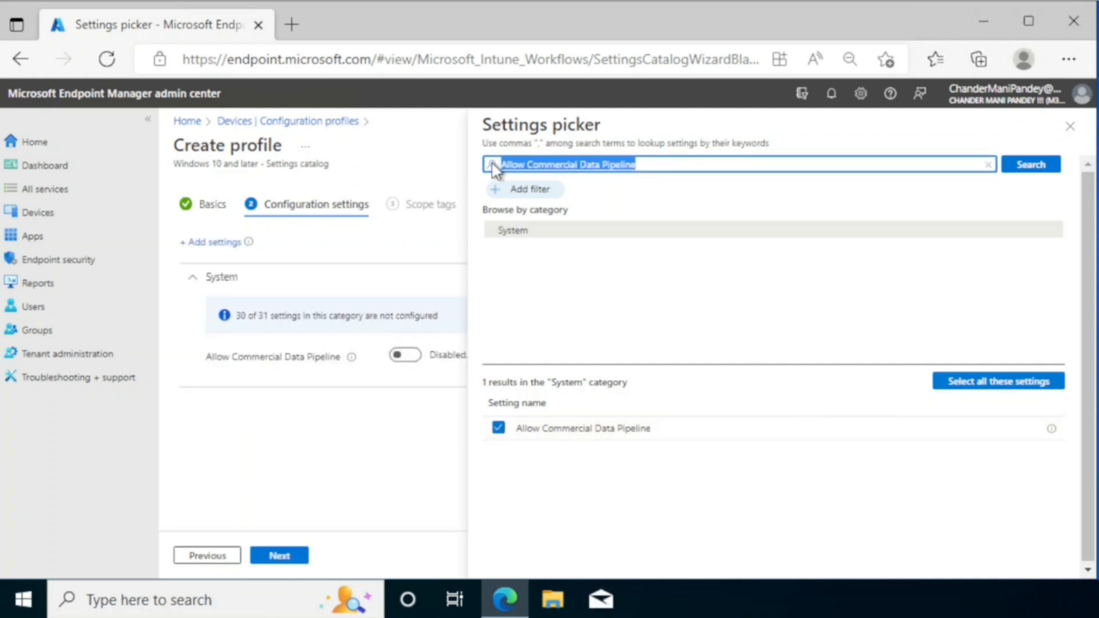
{"action": "type", "text": "Allow Telemetry"}
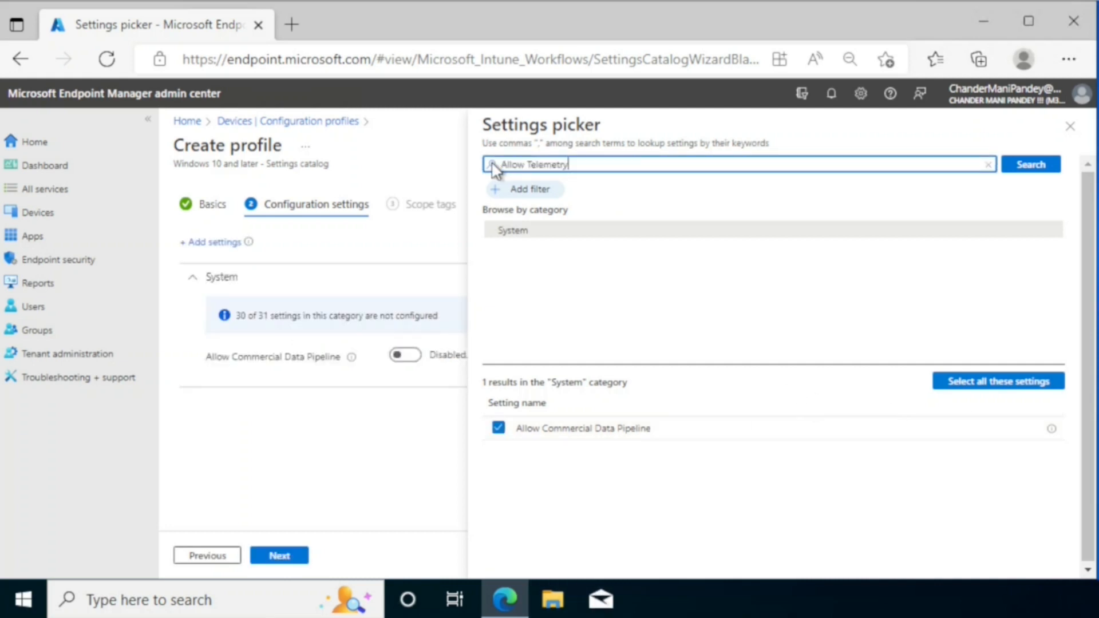
{"action": "left_click", "coordinate": [1036, 166]}
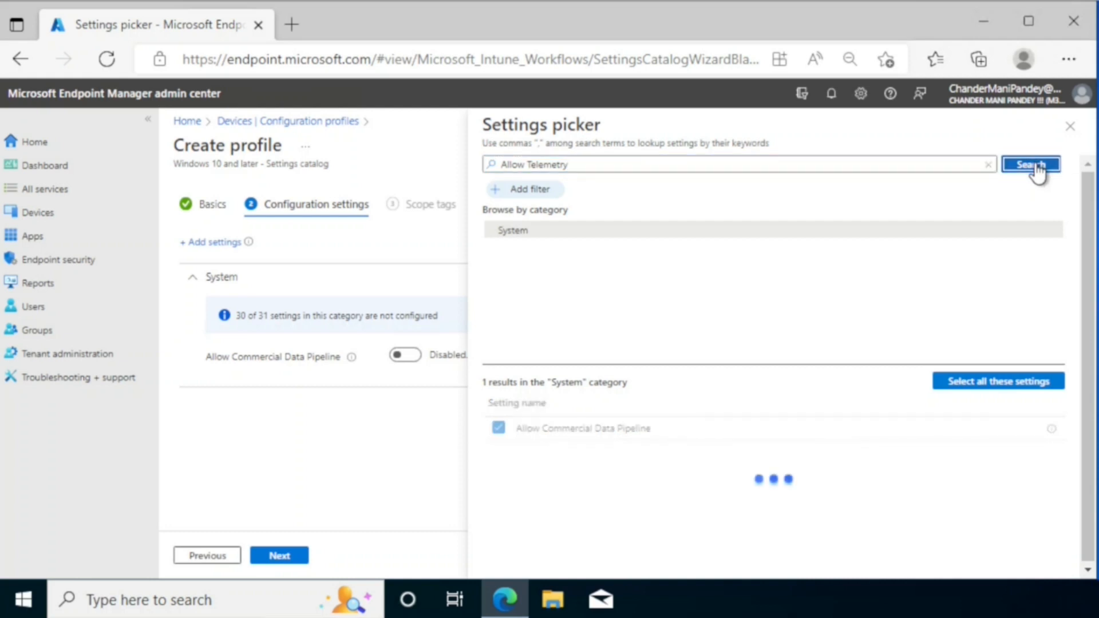
{"action": "left_click", "coordinate": [519, 234]}
{"action": "left_click", "coordinate": [498, 429]}
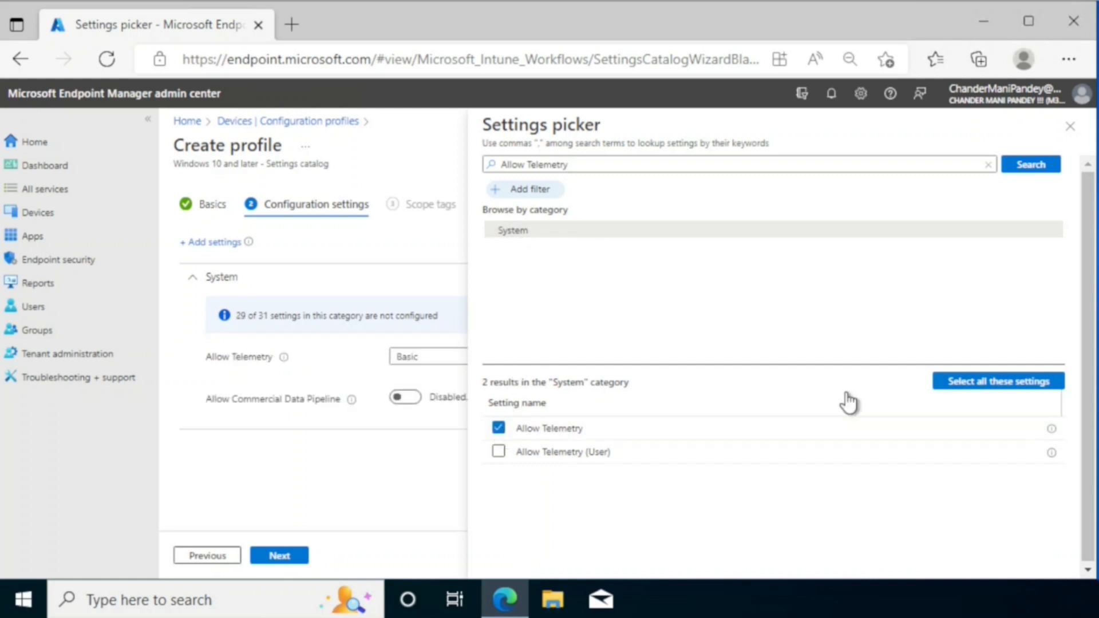
Step: Find Allow Update Compliance Processing in the System category and add it to the profile
{"action": "triple_click", "coordinate": [485, 164]}
{"action": "type", "text": "Allow Update Compliance Processing"}
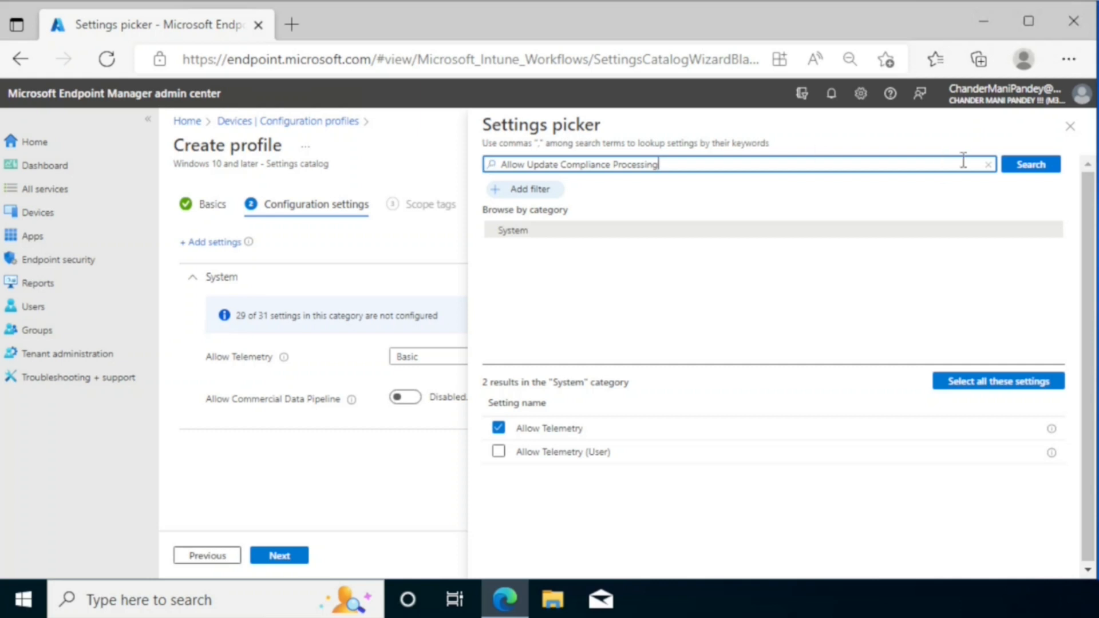
{"action": "left_click", "coordinate": [1025, 167]}
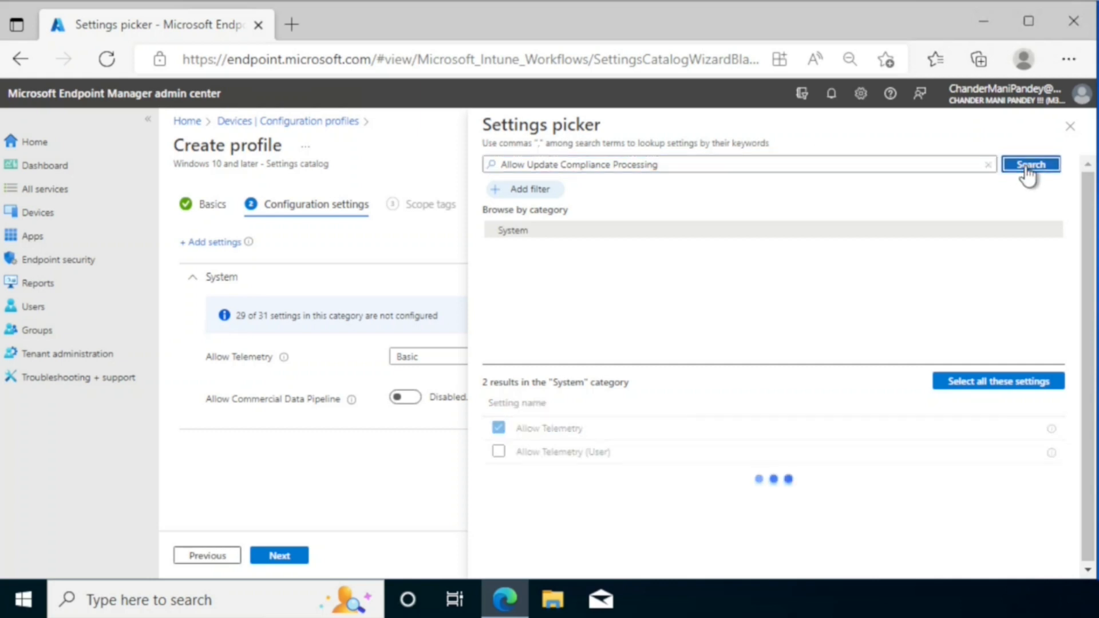
{"action": "left_click", "coordinate": [532, 232]}
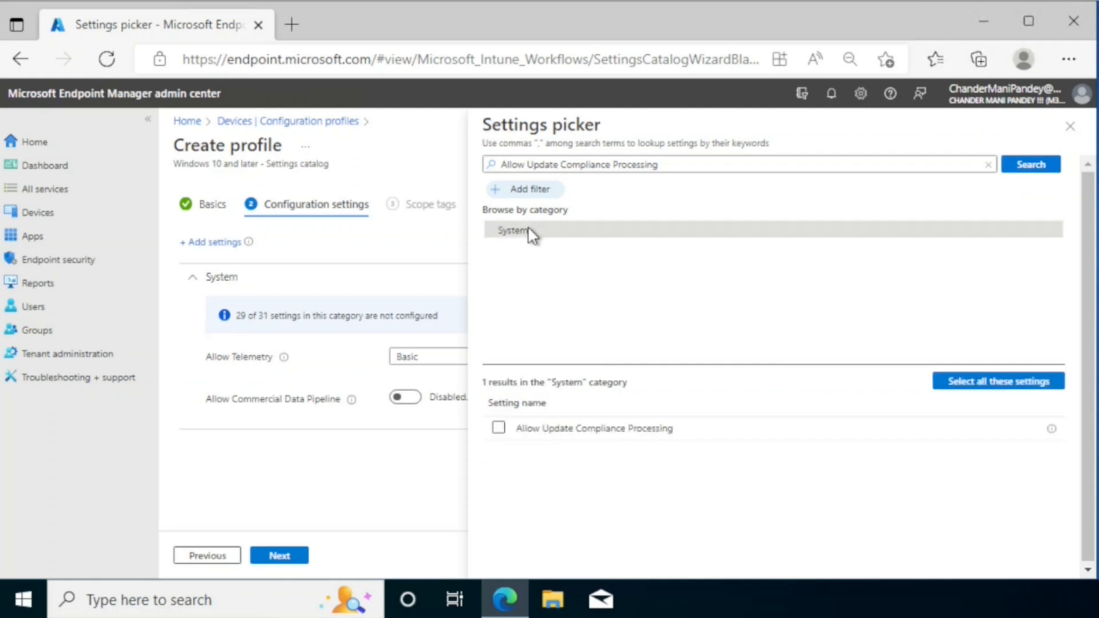
{"action": "left_click", "coordinate": [497, 430]}
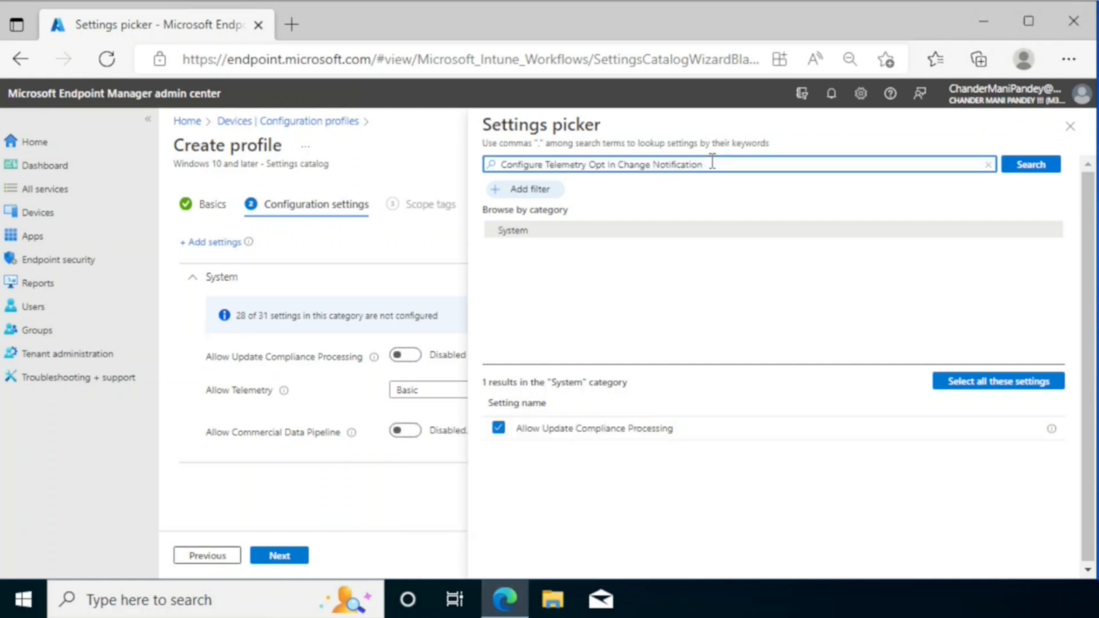
Step: Find Configure Telemetry Opt In Change Notification in the System category and add it to the profile
{"action": "left_click", "coordinate": [1024, 165]}
{"action": "left_click", "coordinate": [522, 235]}
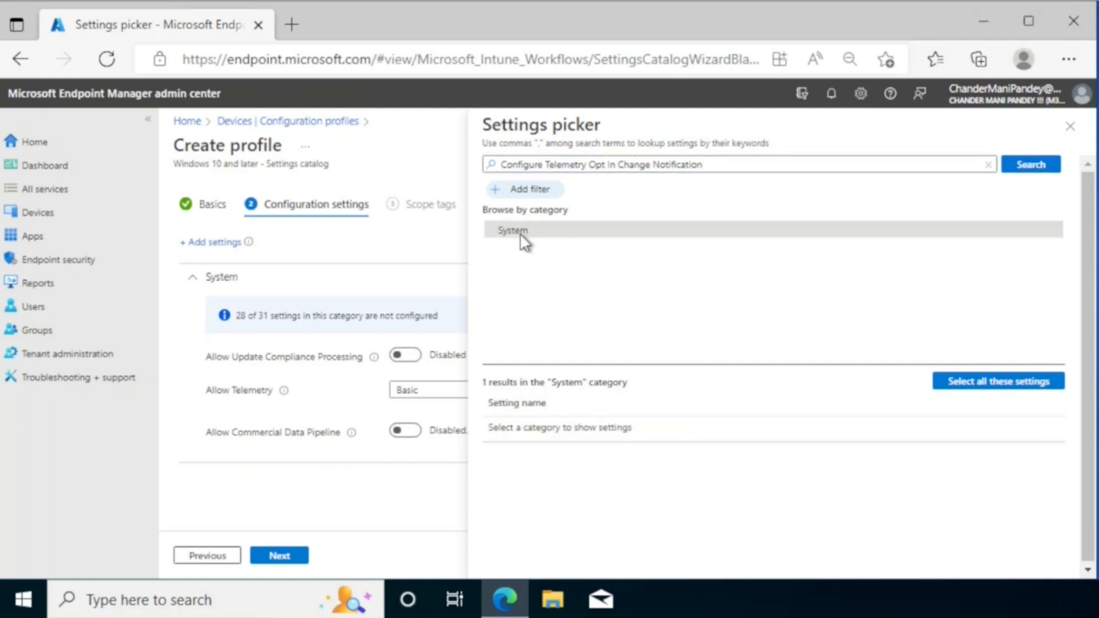
{"action": "left_click", "coordinate": [498, 429]}
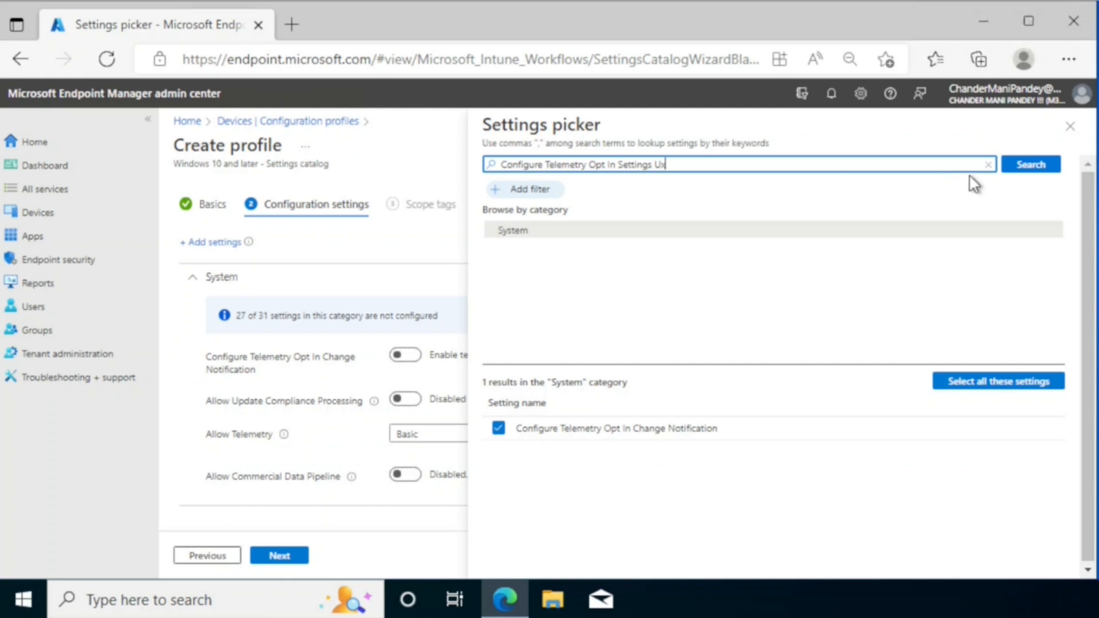
Step: Find Configure Telemetry Opt In Settings Ux in the System category and add it to the profile
{"action": "left_click", "coordinate": [1027, 171]}
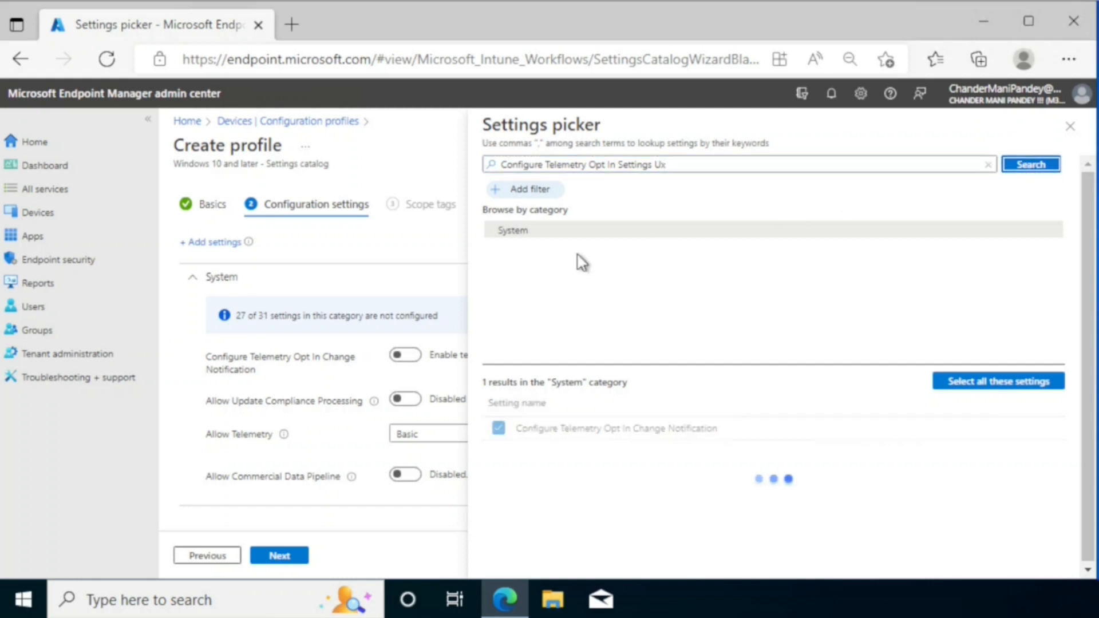
{"action": "left_click", "coordinate": [515, 230]}
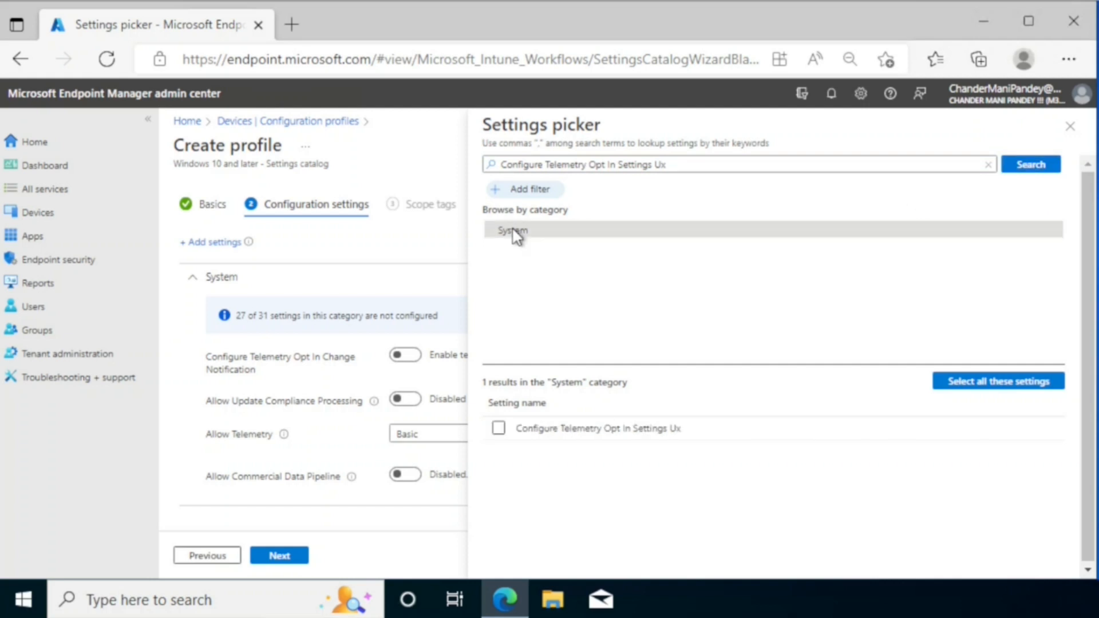
{"action": "left_click", "coordinate": [498, 428]}
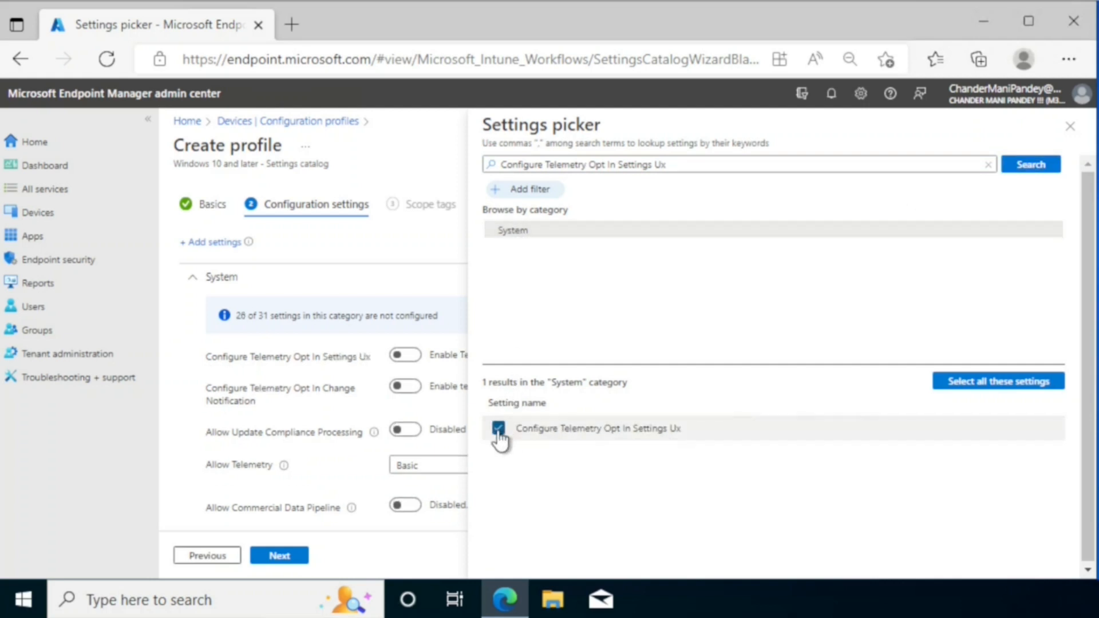
Step: Add the System setting Allow device name to be sent in Windows diagnostic data and close the settings picker
{"action": "left_click_drag", "start_coordinate": [674, 165], "coordinate": [471, 160]}
{"action": "type", "text": "Allow device name to be sent in Windows diagnostic data"}
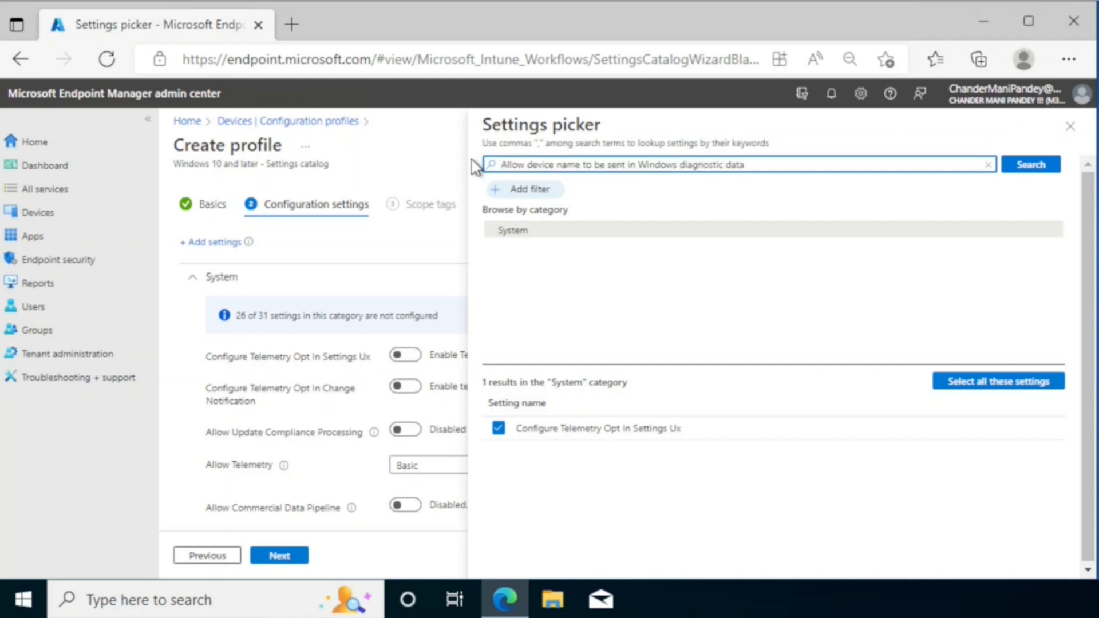
{"action": "left_click", "coordinate": [1031, 166]}
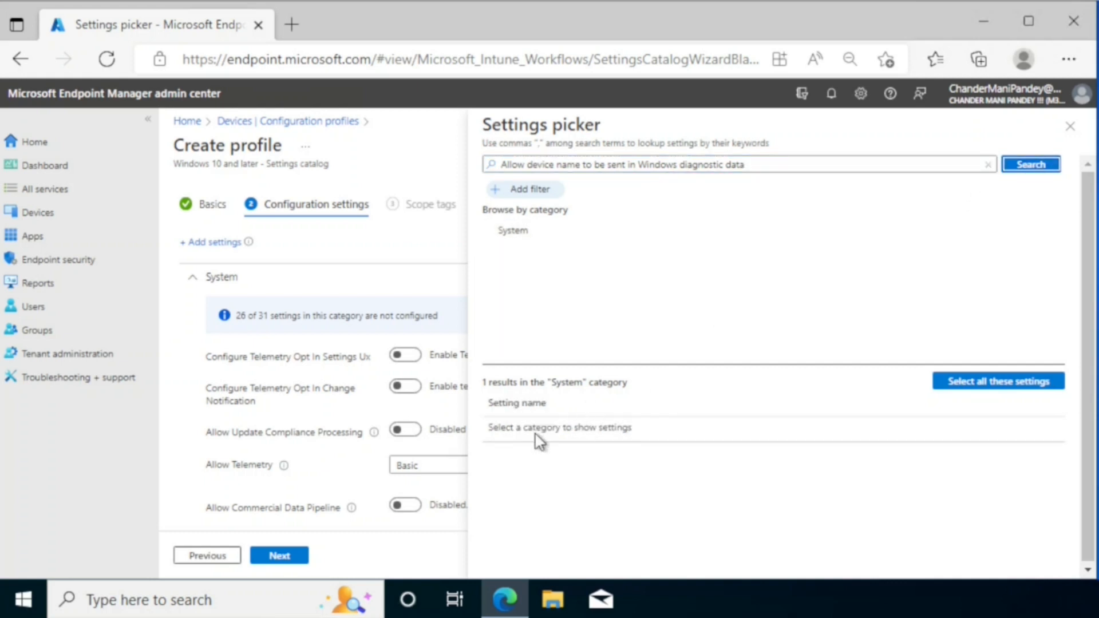
{"action": "left_click", "coordinate": [521, 234]}
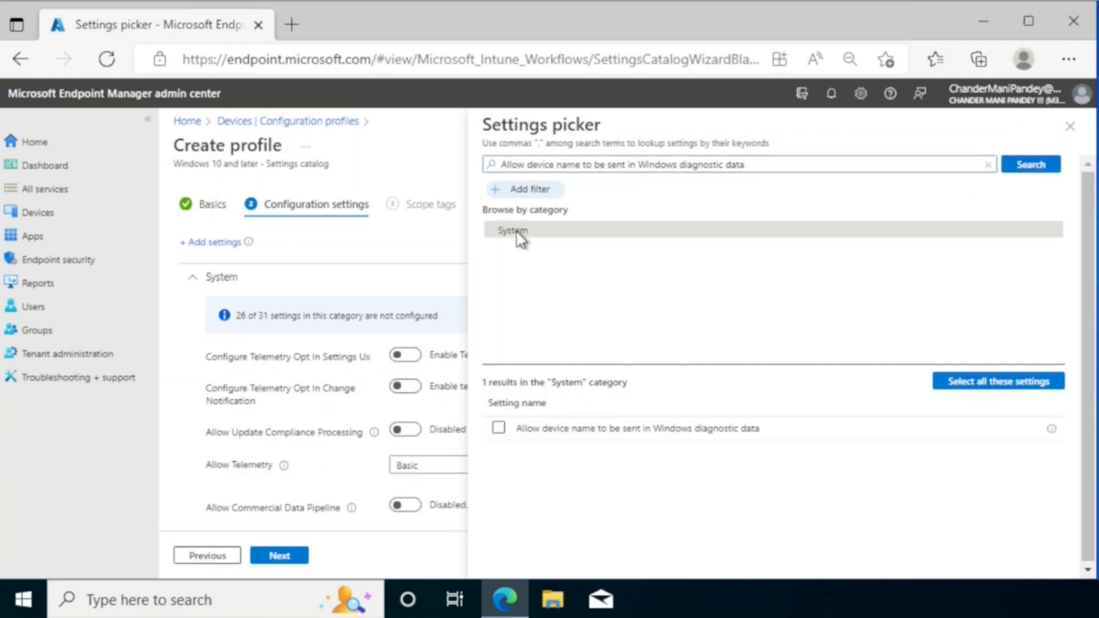
{"action": "left_click", "coordinate": [497, 428]}
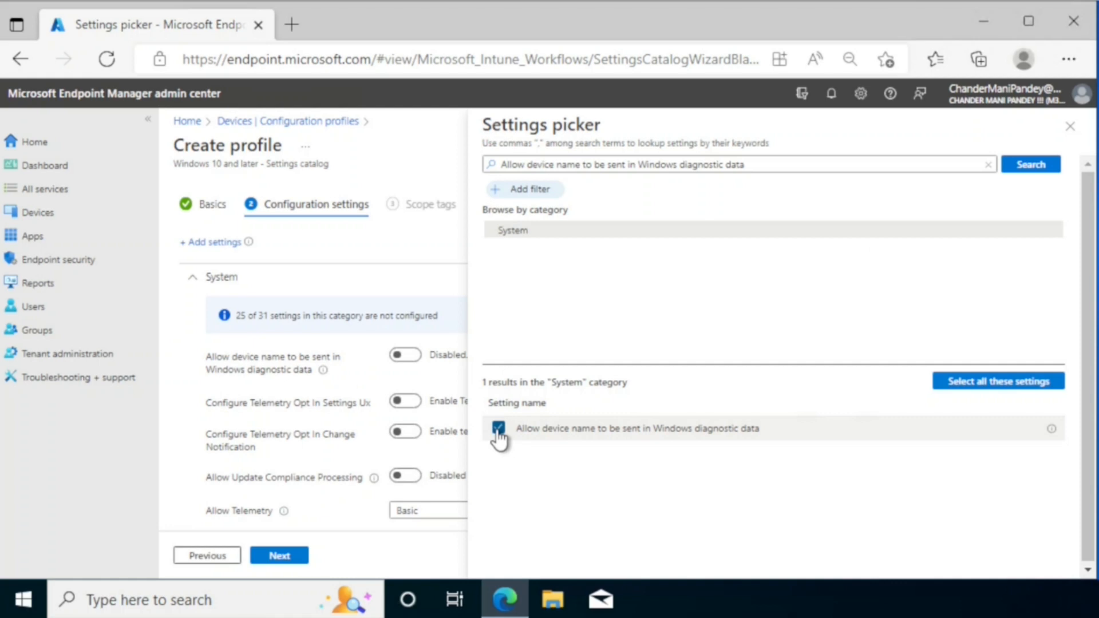
{"action": "left_click", "coordinate": [1070, 127]}
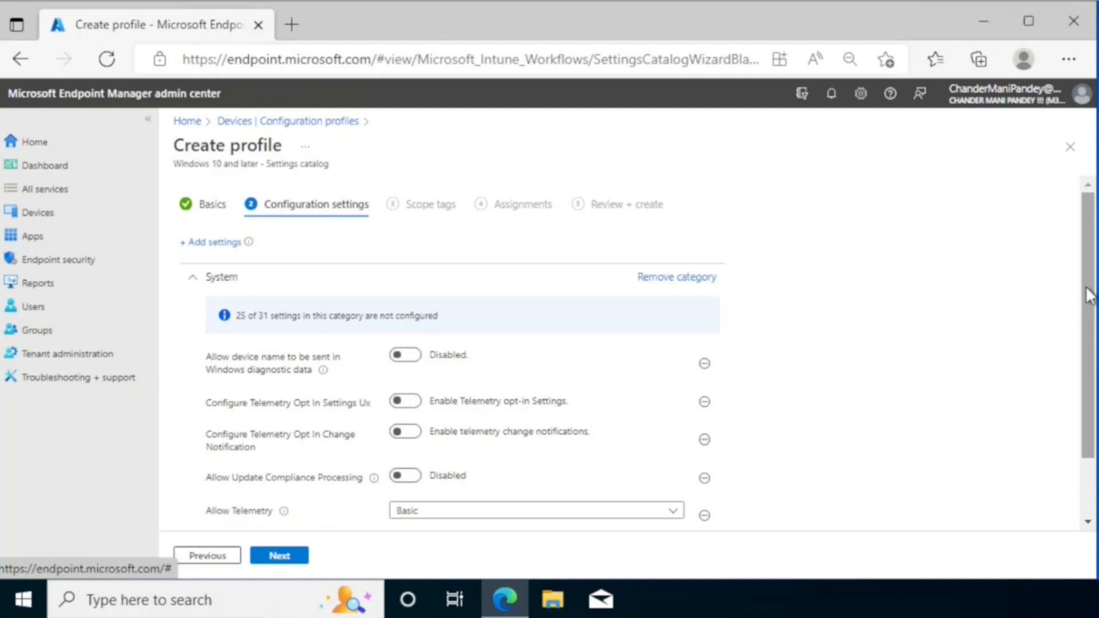
Step: Allow the device name in Windows diagnostic data, and disable both the Telemetry opt-in Settings and the telemetry change notifications
{"action": "scroll", "coordinate": [1089, 296], "scroll_direction": "down", "scroll_amount": 1}
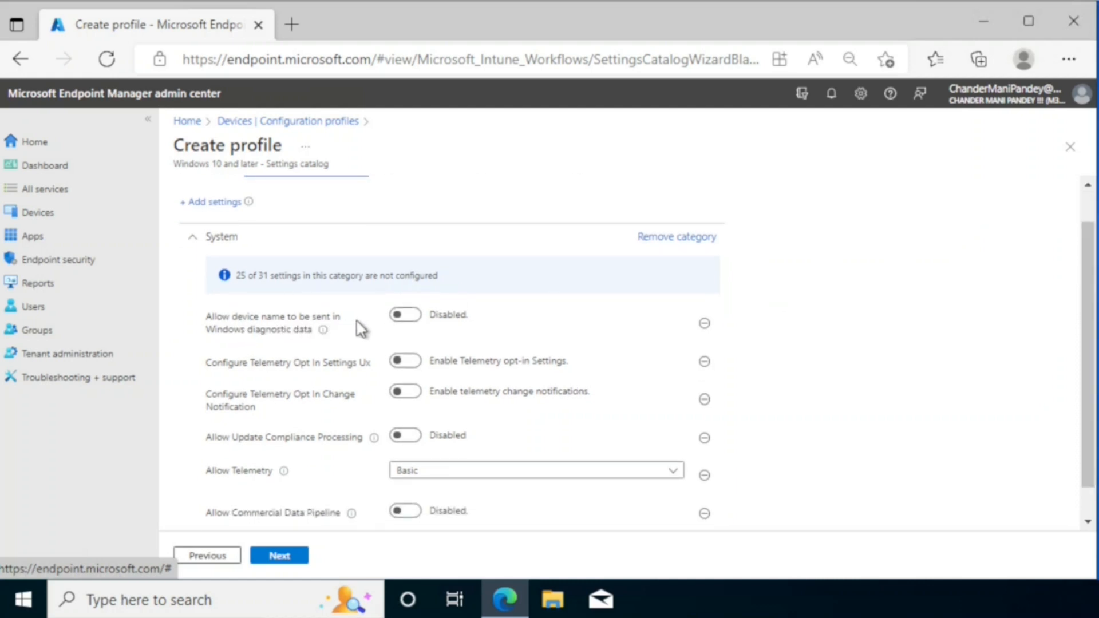
{"action": "left_click", "coordinate": [417, 316]}
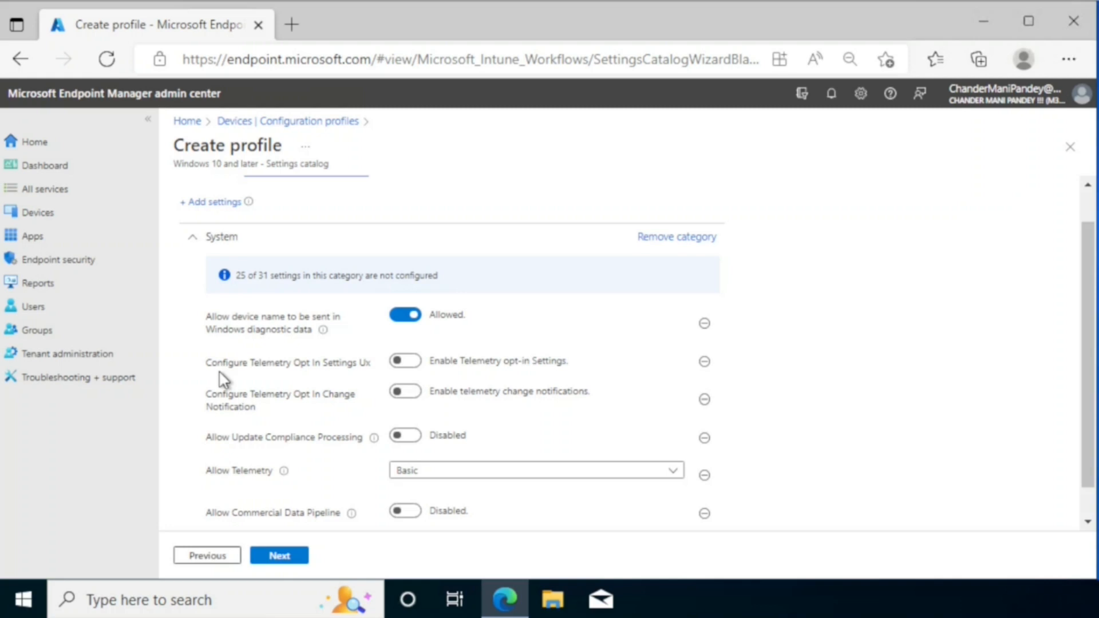
{"action": "left_click", "coordinate": [403, 362]}
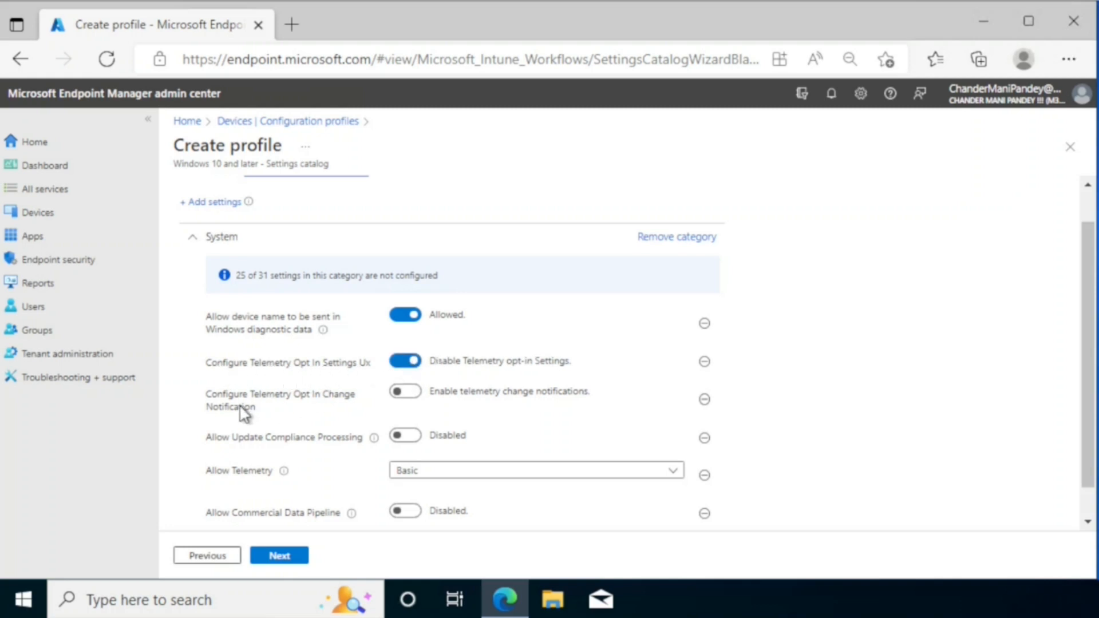
{"action": "left_click", "coordinate": [417, 393]}
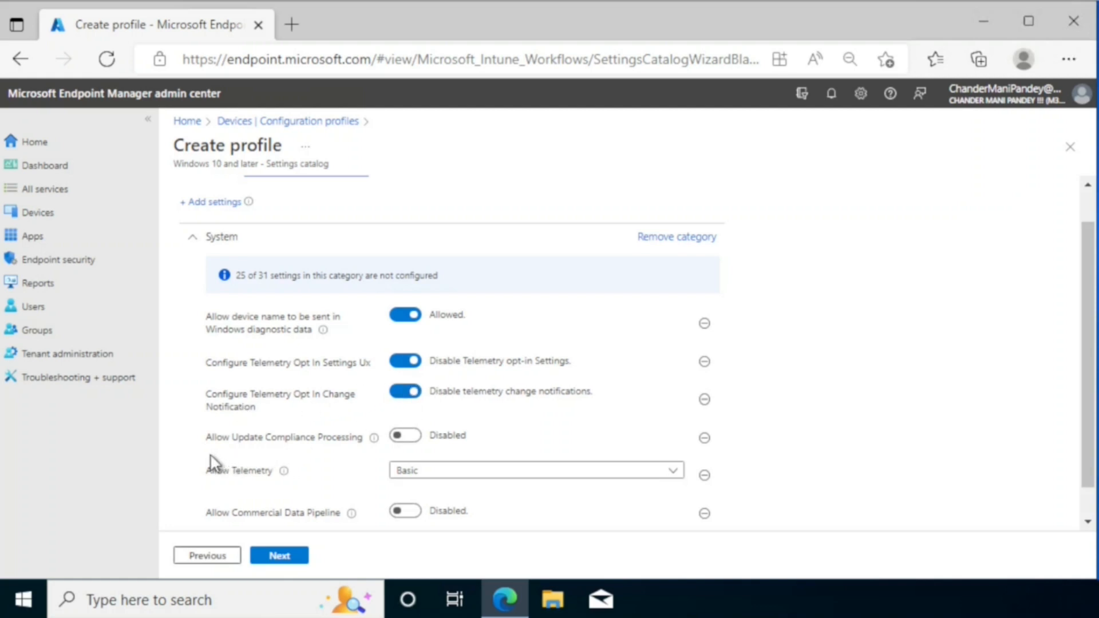
Step: Enable Allow Update Compliance Processing and Allow Commercial Data Pipeline, with Allow Telemetry set to Basic
{"action": "left_click", "coordinate": [411, 439]}
{"action": "left_click", "coordinate": [445, 474]}
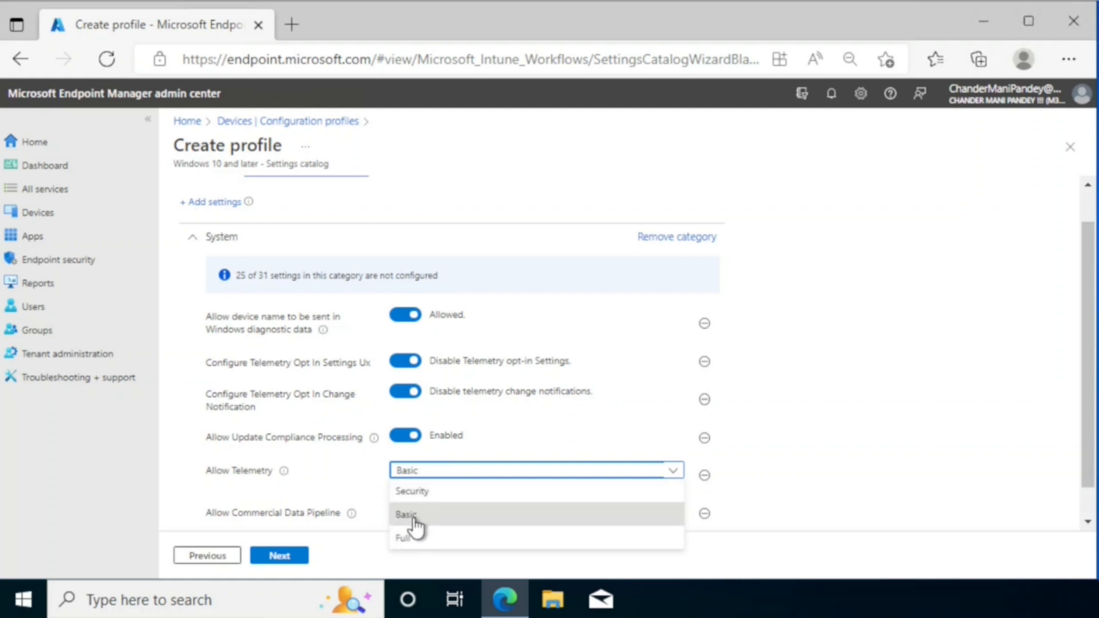
{"action": "left_click", "coordinate": [415, 517]}
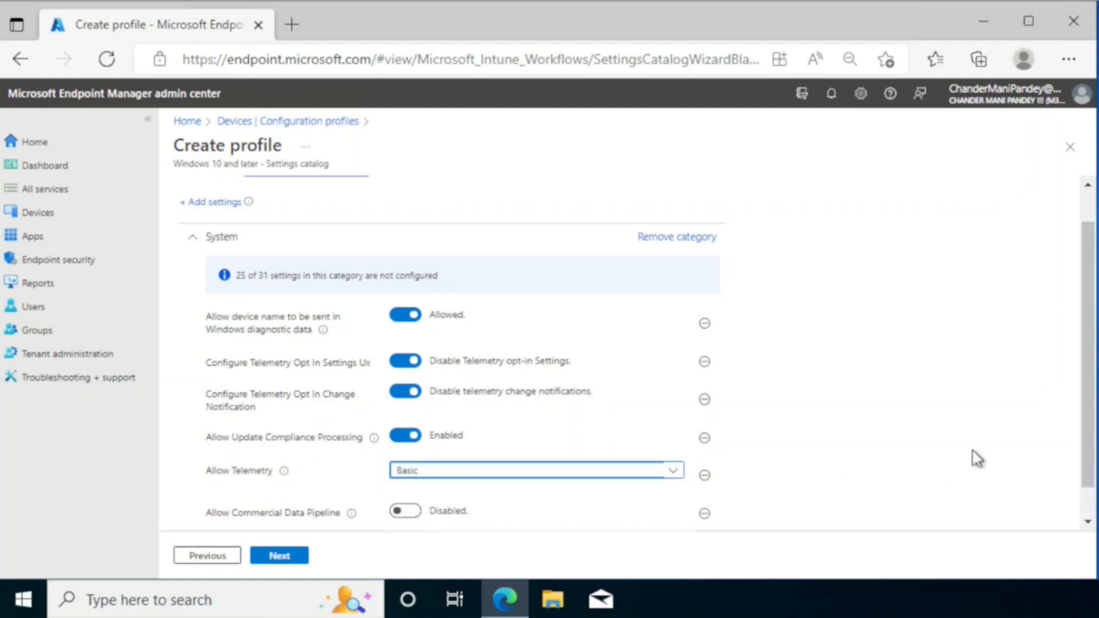
{"action": "scroll", "coordinate": [588, 441], "scroll_direction": "down", "scroll_amount": 2}
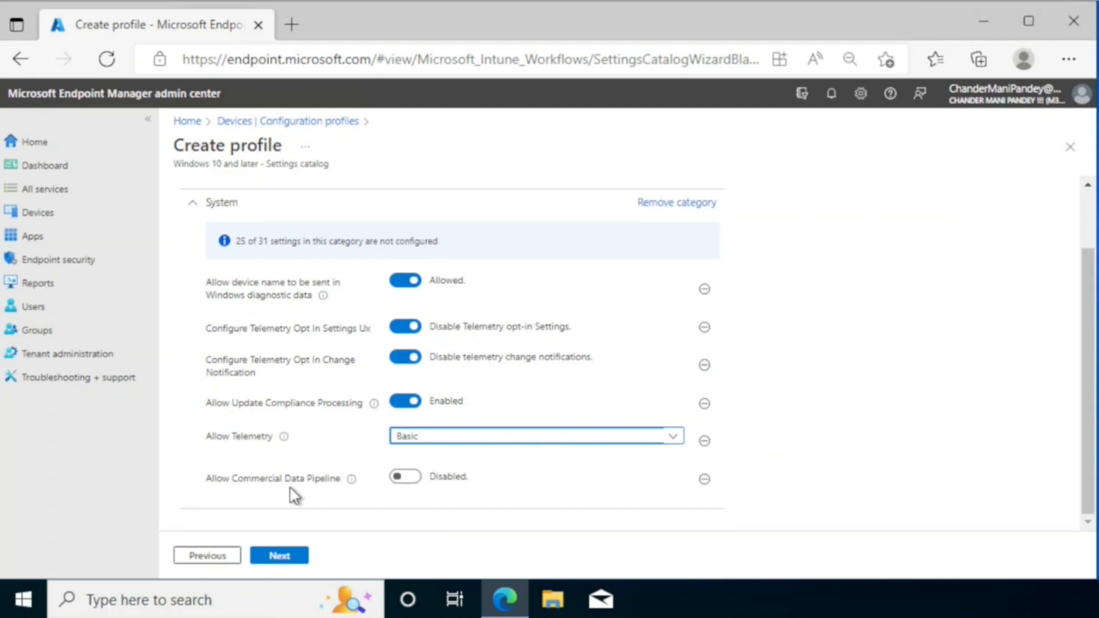
{"action": "left_click", "coordinate": [408, 479]}
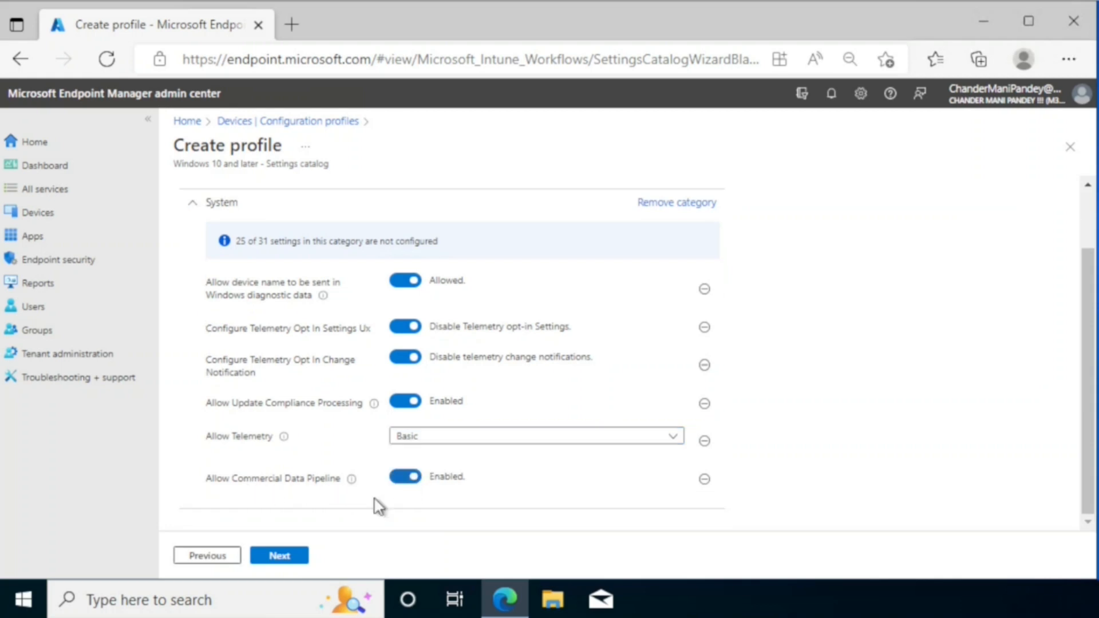
Step: Keep the Default scope tag, assign the profile to all devices, and create it
{"action": "left_click", "coordinate": [281, 555]}
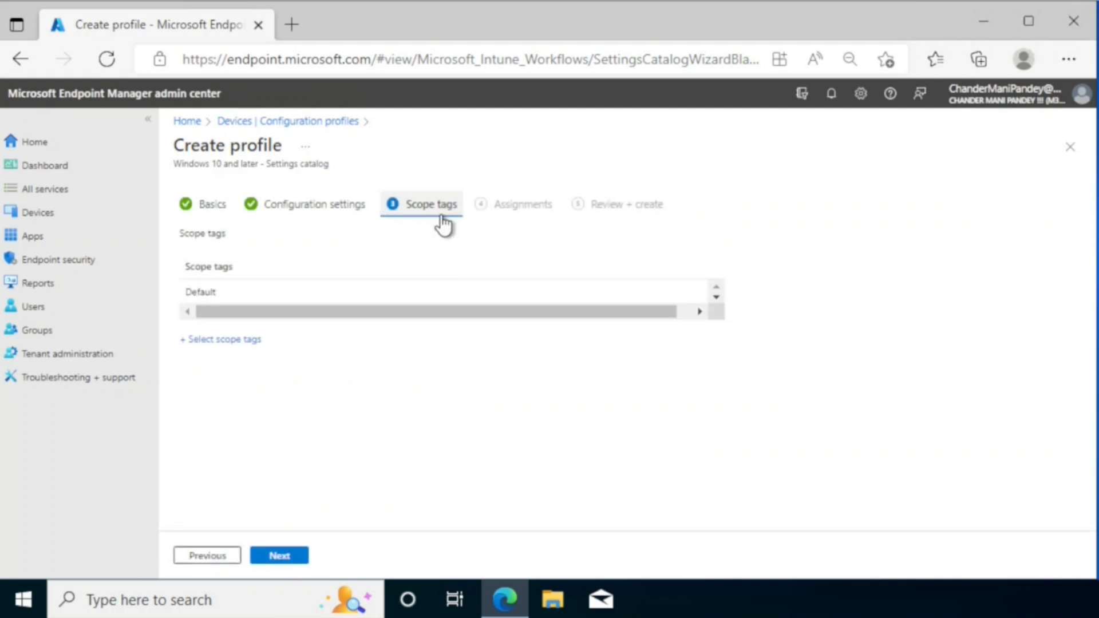
{"action": "left_click", "coordinate": [280, 556]}
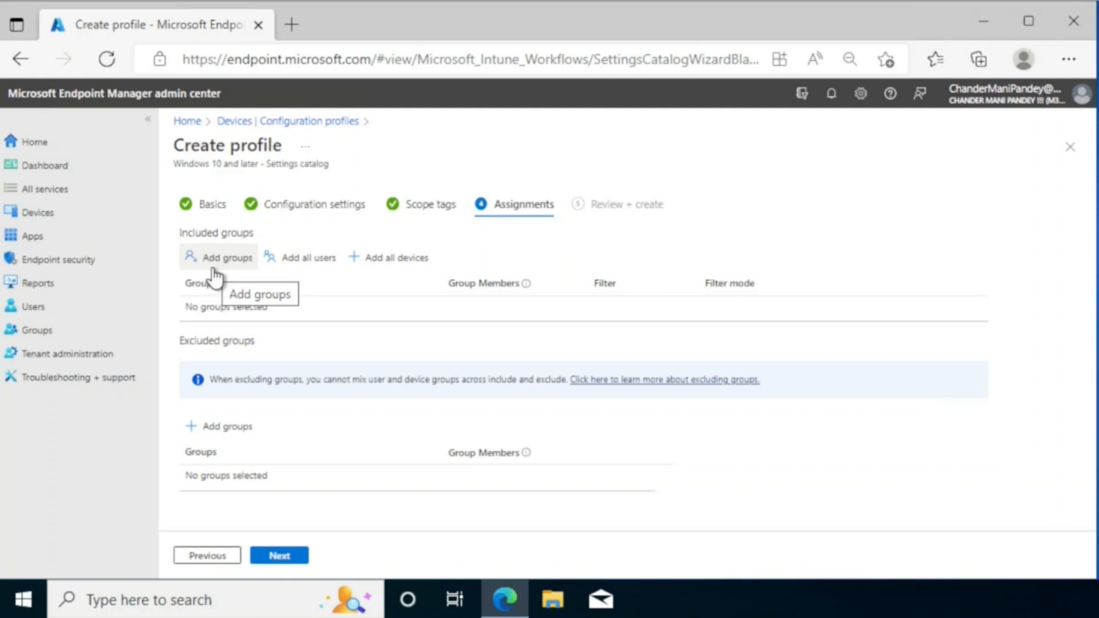
{"action": "left_click", "coordinate": [395, 257]}
{"action": "left_click", "coordinate": [280, 558]}
{"action": "left_click", "coordinate": [281, 557]}
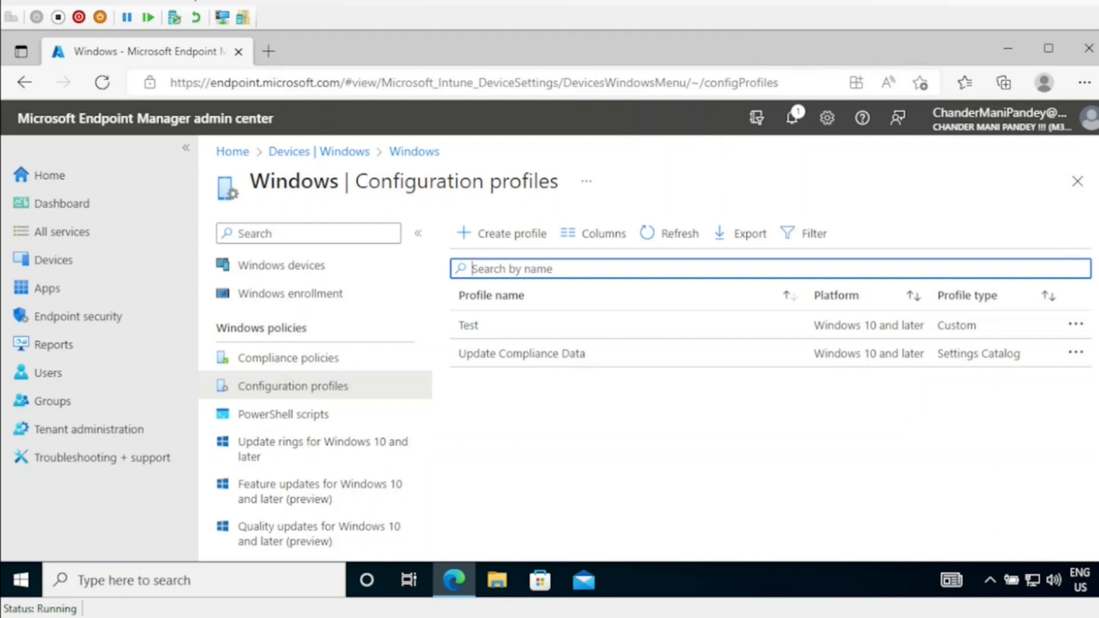
Step: Start a new configuration profile for Windows 10 and later, using the Custom template
{"action": "left_click", "coordinate": [513, 234]}
{"action": "left_click", "coordinate": [661, 240]}
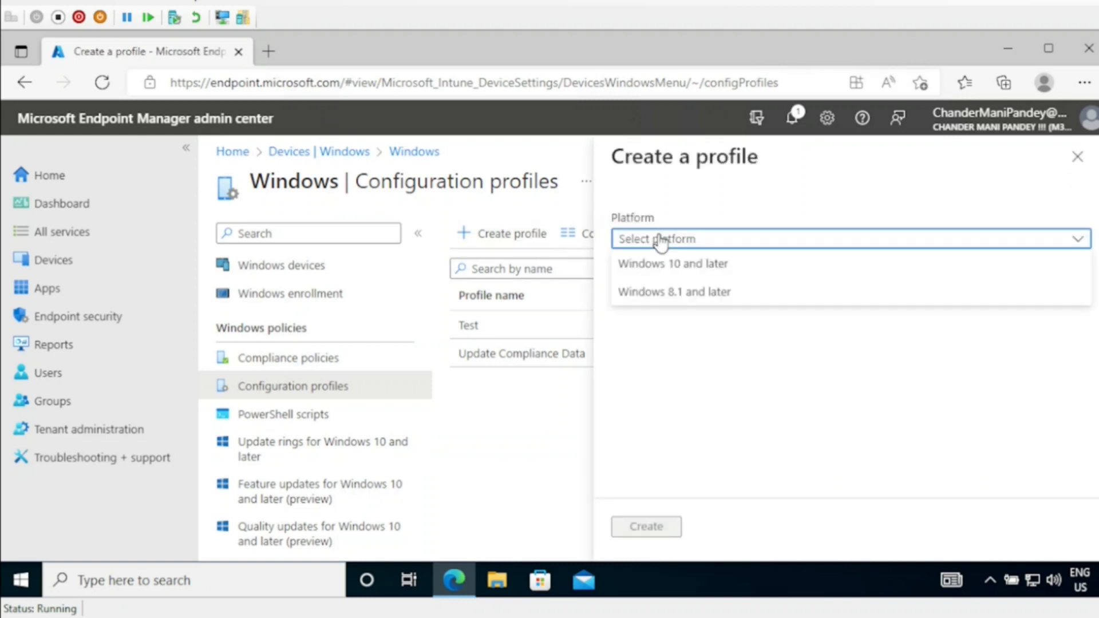
{"action": "left_click", "coordinate": [668, 272]}
{"action": "left_click", "coordinate": [643, 292]}
{"action": "left_click", "coordinate": [642, 347]}
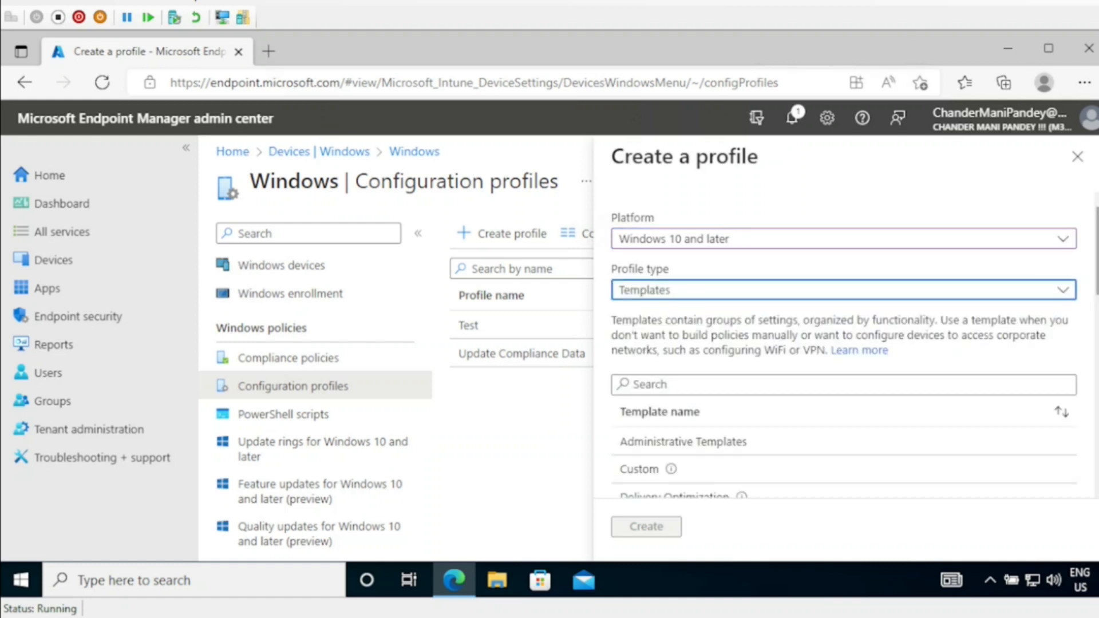
{"action": "scroll", "coordinate": [775, 375], "scroll_direction": "down", "scroll_amount": 2}
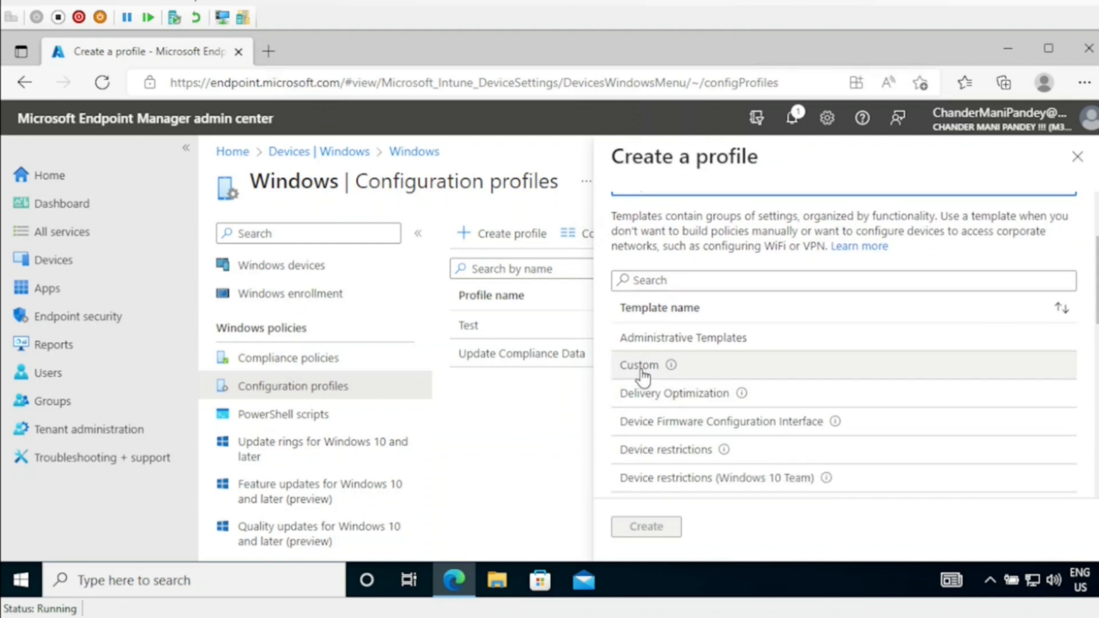
{"action": "left_click", "coordinate": [642, 370]}
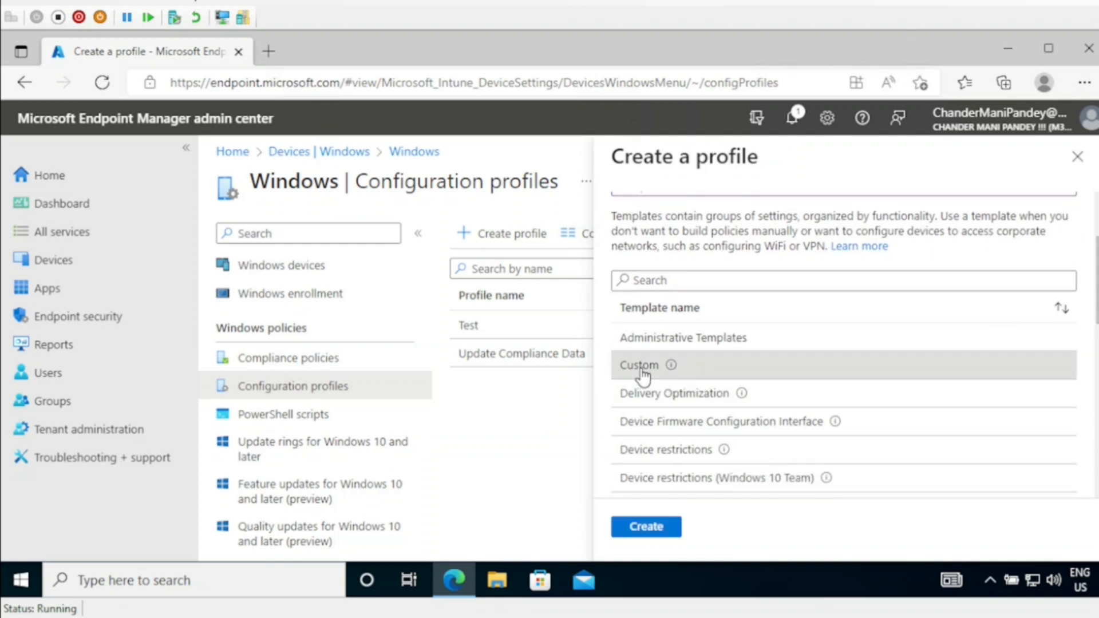
{"action": "left_click", "coordinate": [646, 527]}
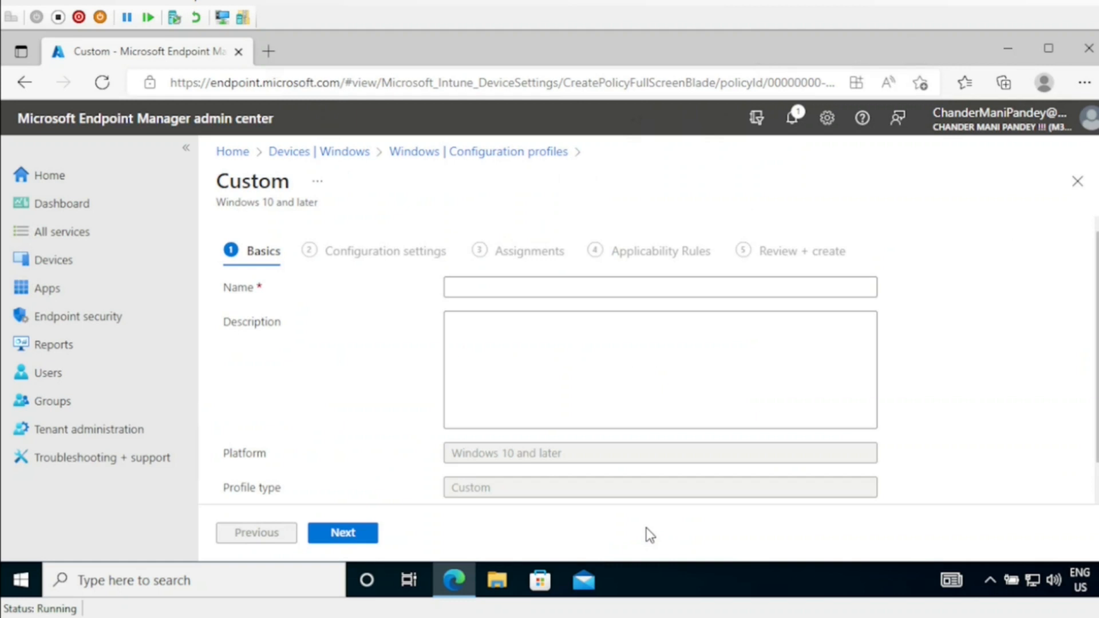
Step: Name the profile "Update Compliance policy Using OMA-URI" and continue to its configuration settings
{"action": "left_click", "coordinate": [515, 289]}
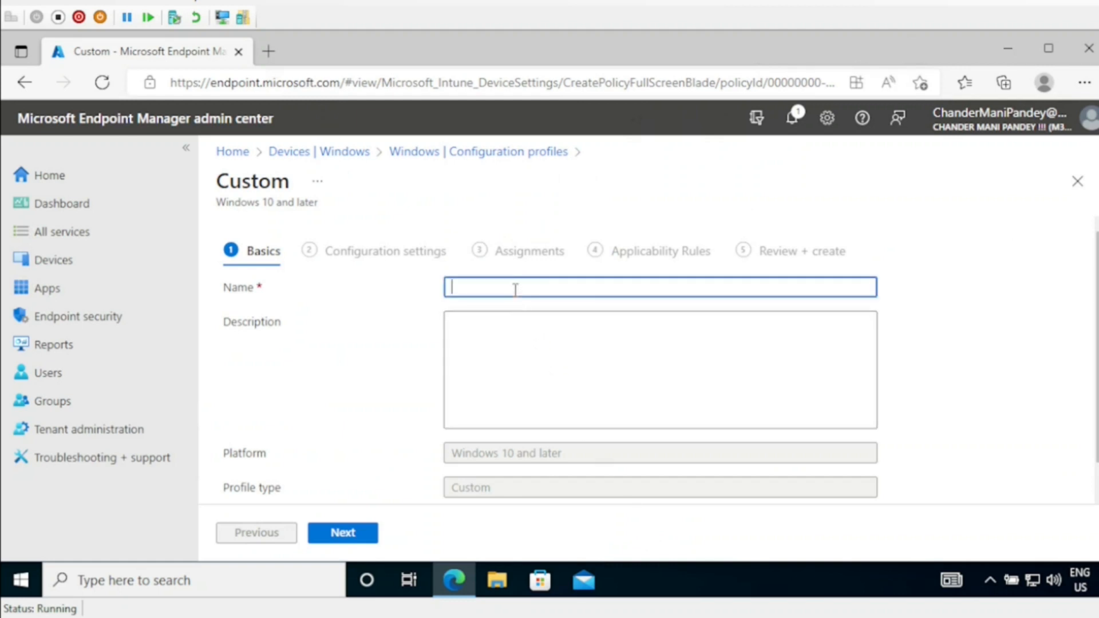
{"action": "type", "text": "Update Compliance policy Using OMA-URI"}
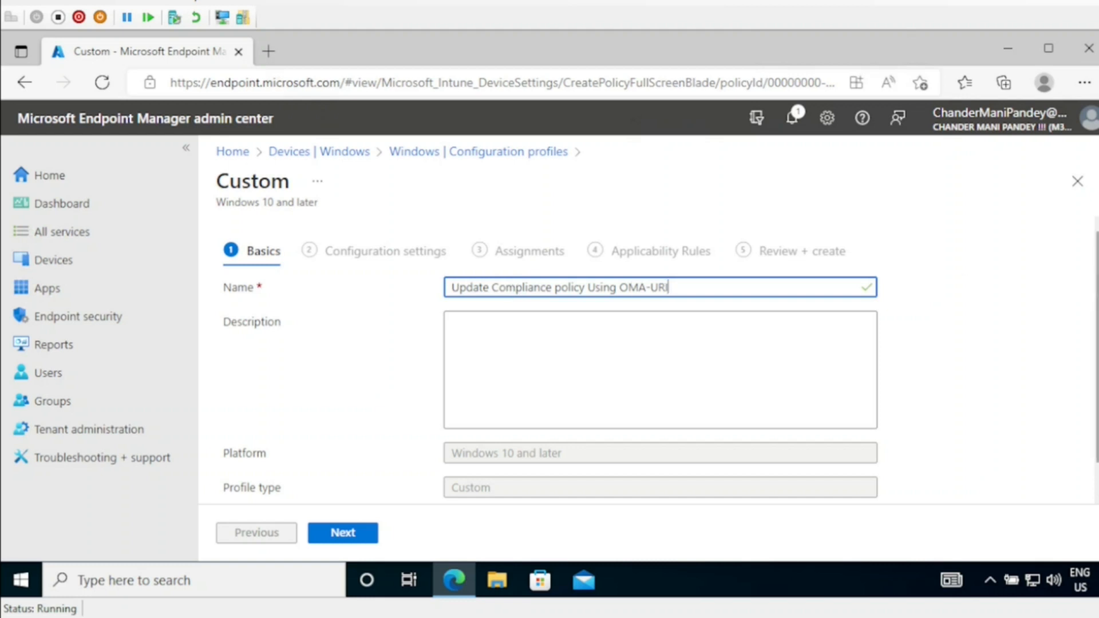
{"action": "scroll", "coordinate": [610, 449], "scroll_direction": "down", "scroll_amount": 1}
{"action": "left_click", "coordinate": [351, 535]}
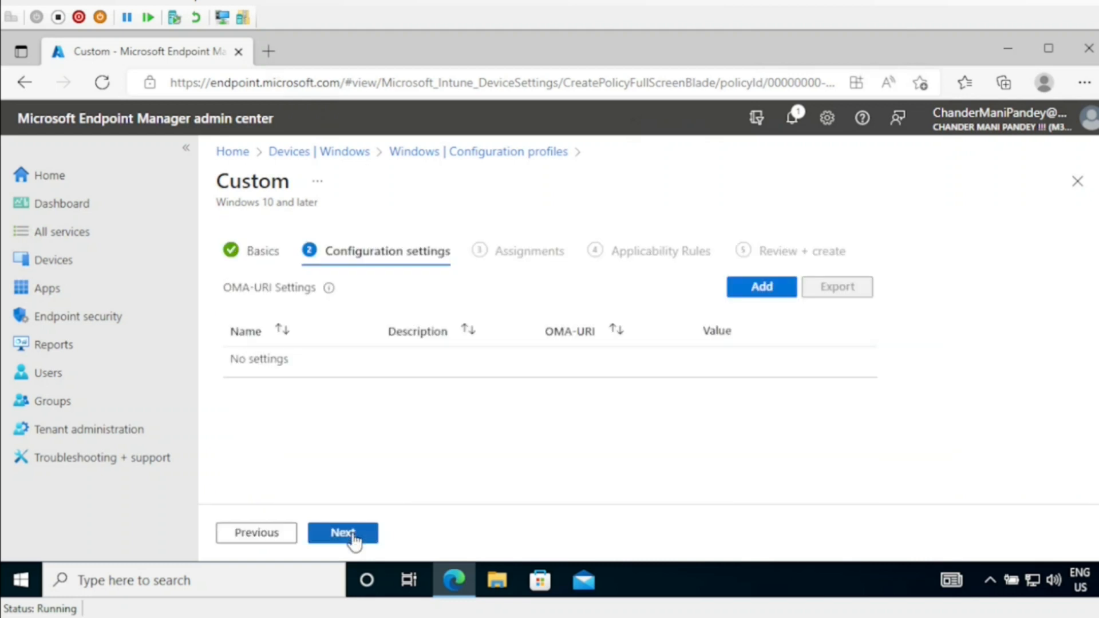
Step: Start an OMA-URI row named and described "Allow commercial data pipeline", with the URI ./Vendor/MSFT/Policy/Config/System/AllowCommercialDataPipeline
{"action": "left_click", "coordinate": [761, 288]}
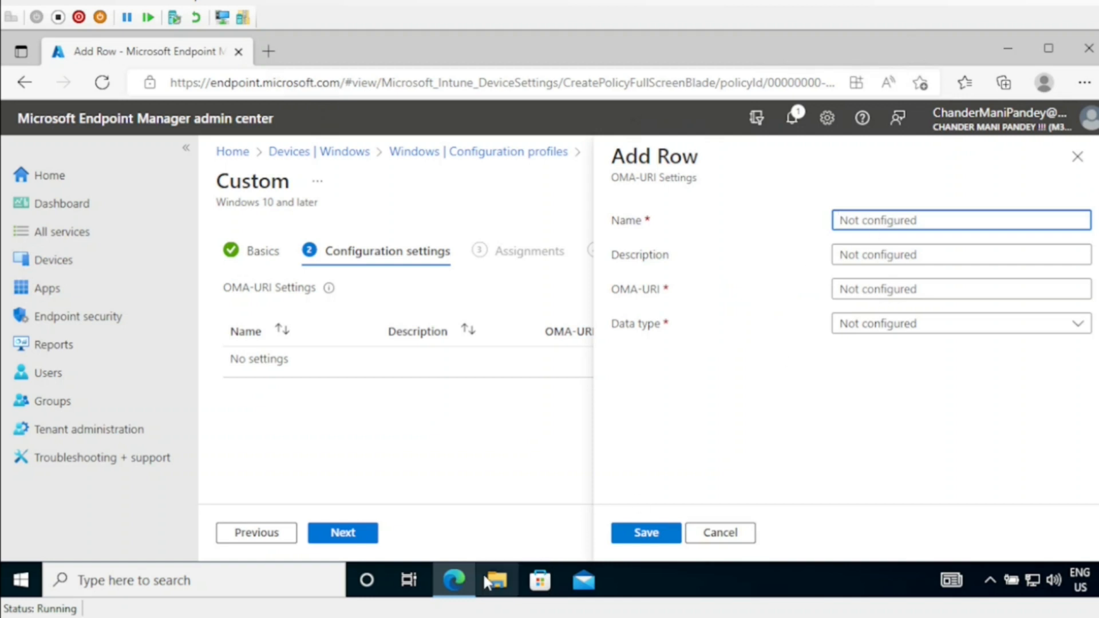
{"action": "mouse_move", "coordinate": [453, 579]}
{"action": "type", "text": "Allow commercial data pipeline"}
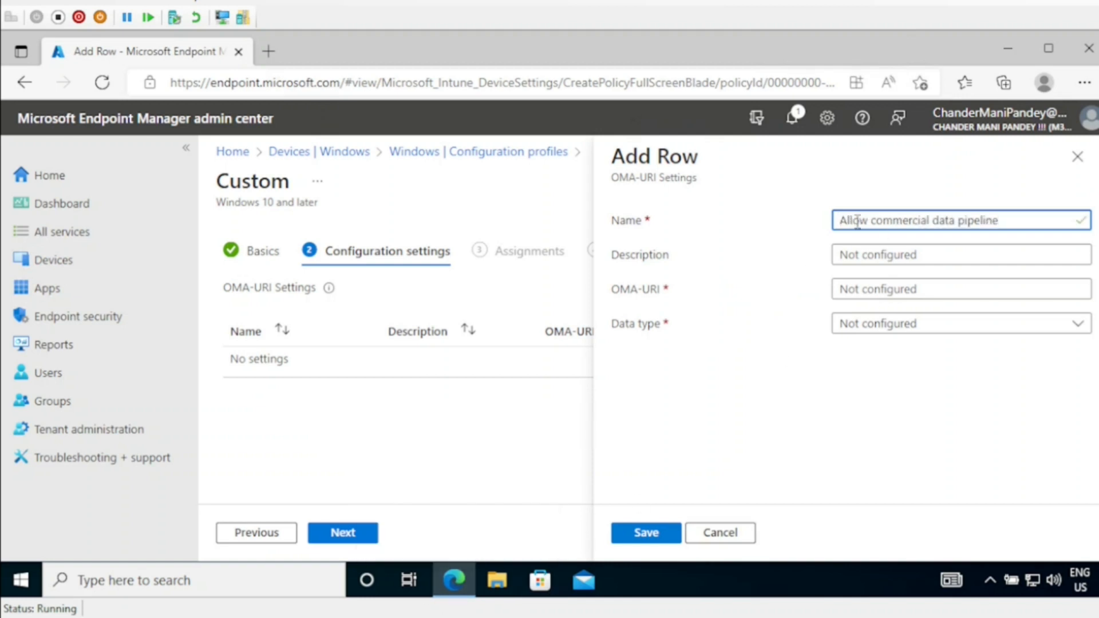
{"action": "left_click", "coordinate": [854, 257]}
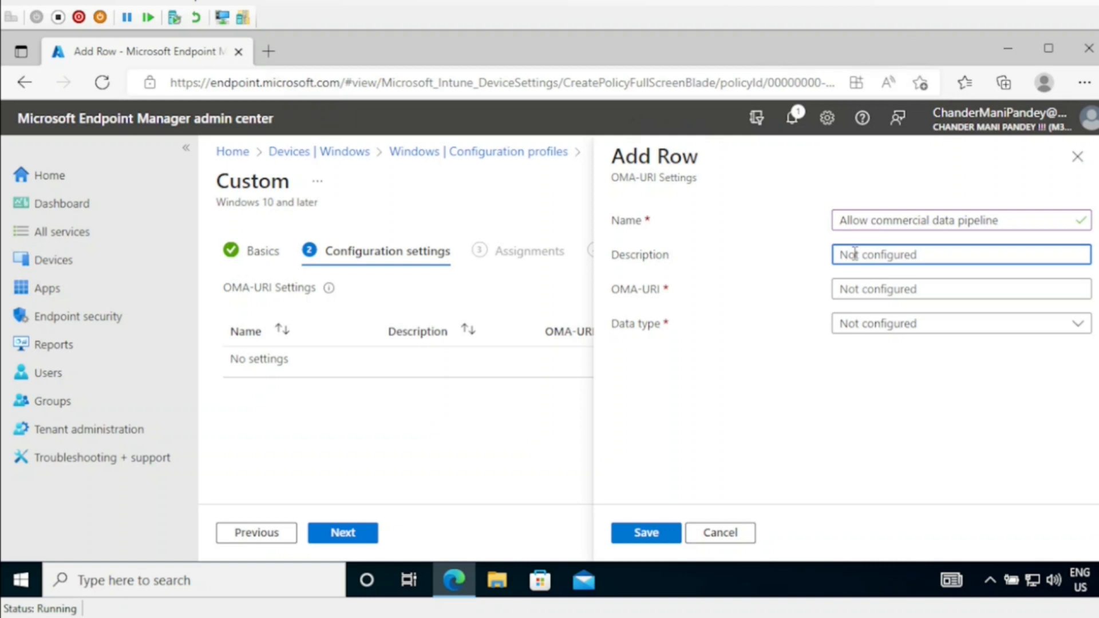
{"action": "type", "text": "Allow commercial data pipeline"}
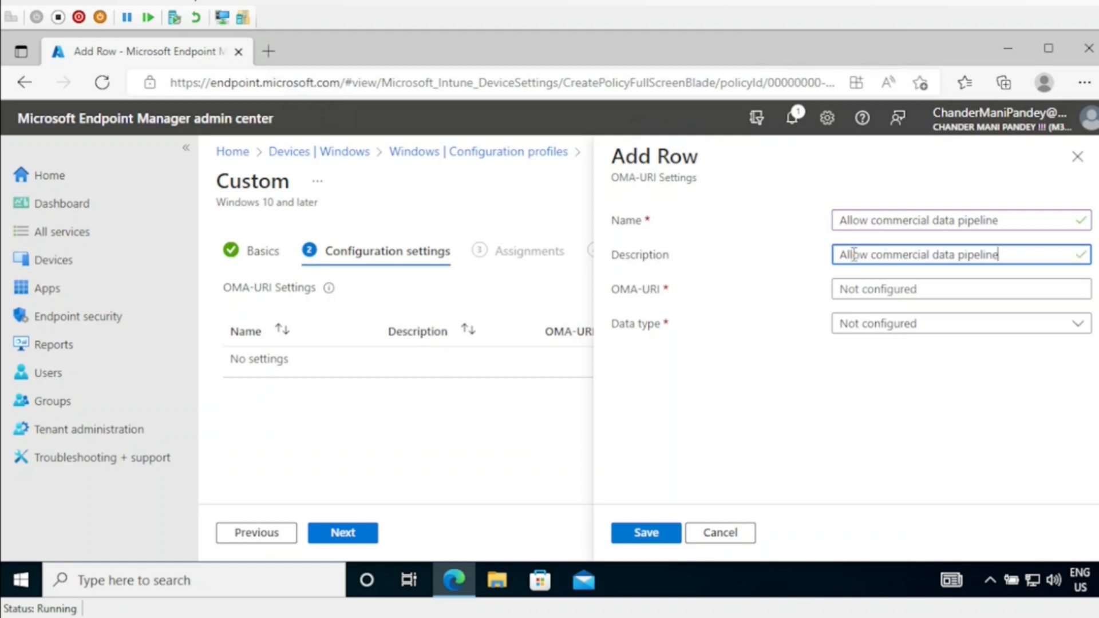
{"action": "left_click", "coordinate": [852, 287]}
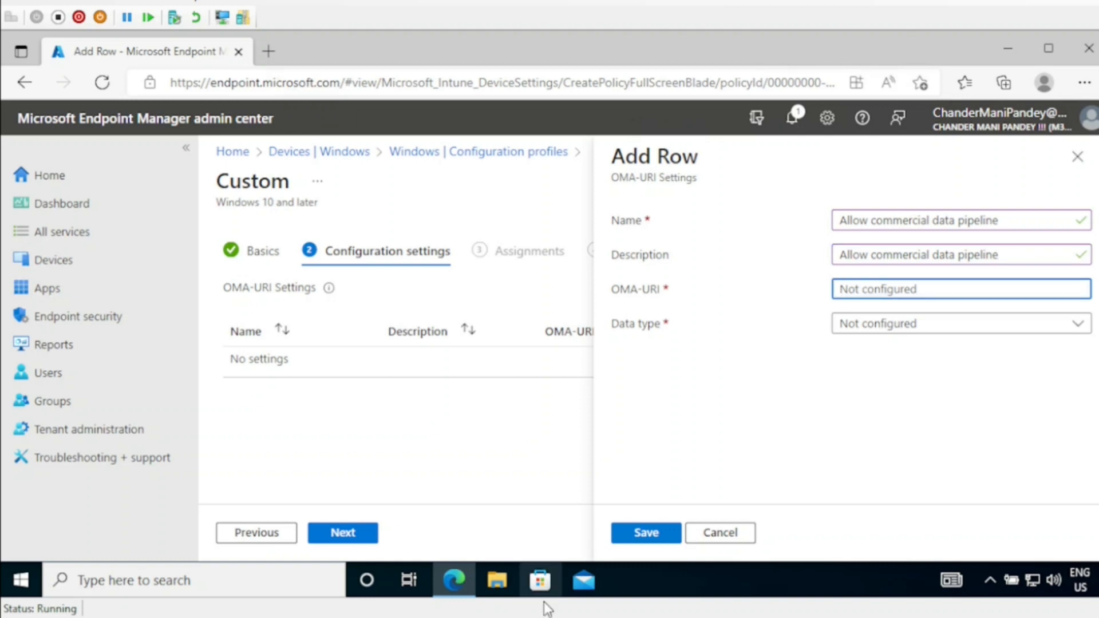
{"action": "key", "text": "ctrl+v"}
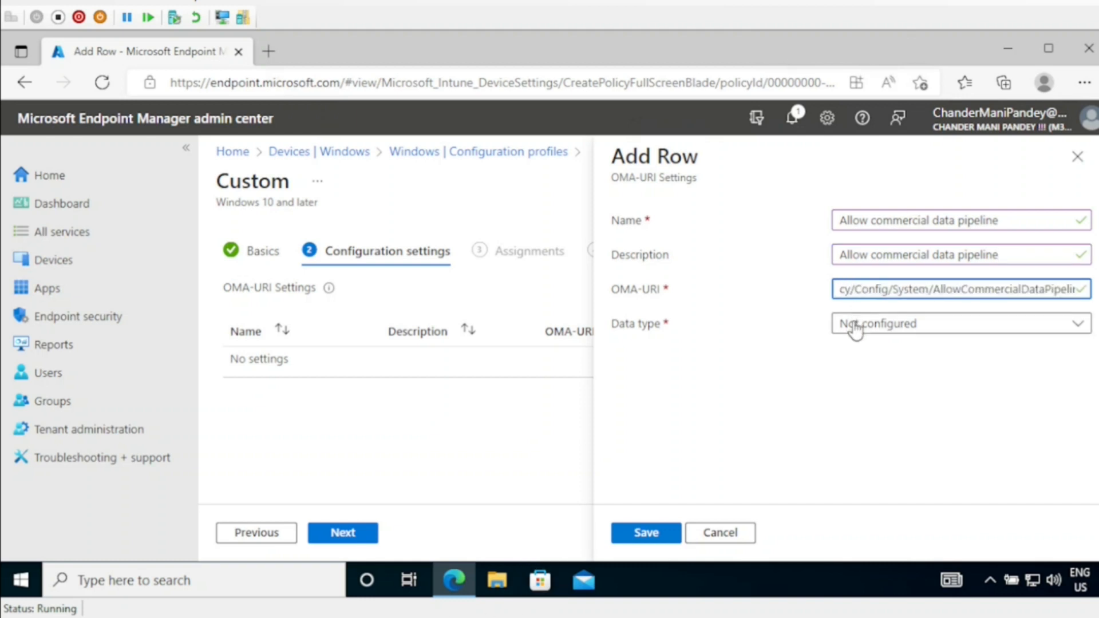
Step: Give the commercial data pipeline row the Integer data type with value 1 and save it
{"action": "left_click", "coordinate": [923, 332]}
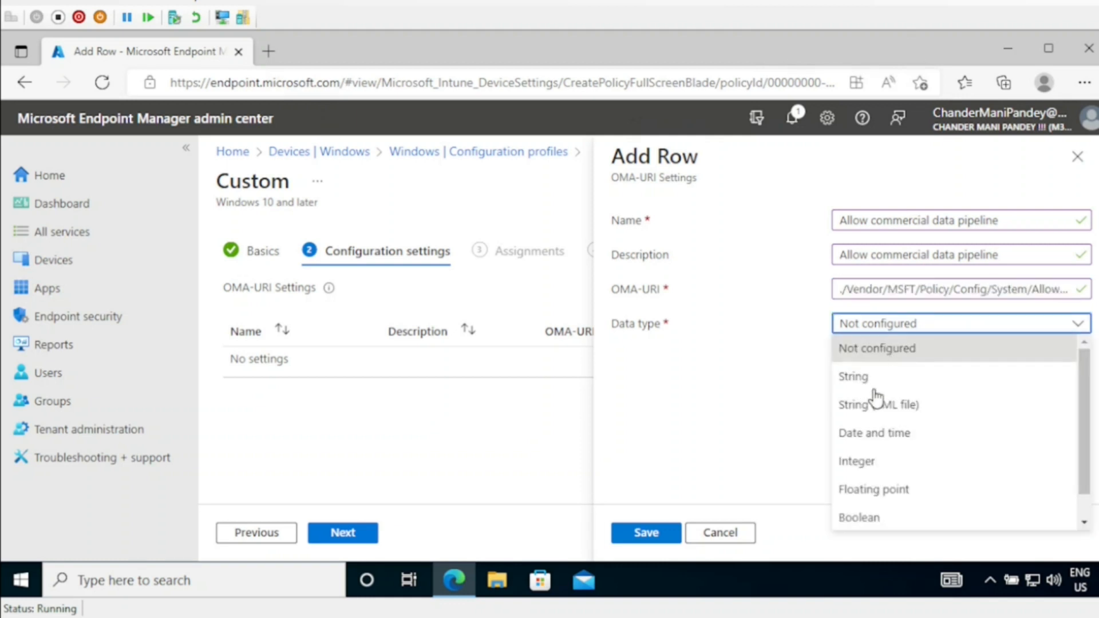
{"action": "left_click", "coordinate": [858, 460]}
{"action": "left_click", "coordinate": [864, 372]}
{"action": "type", "text": "1"}
{"action": "left_click", "coordinate": [648, 534]}
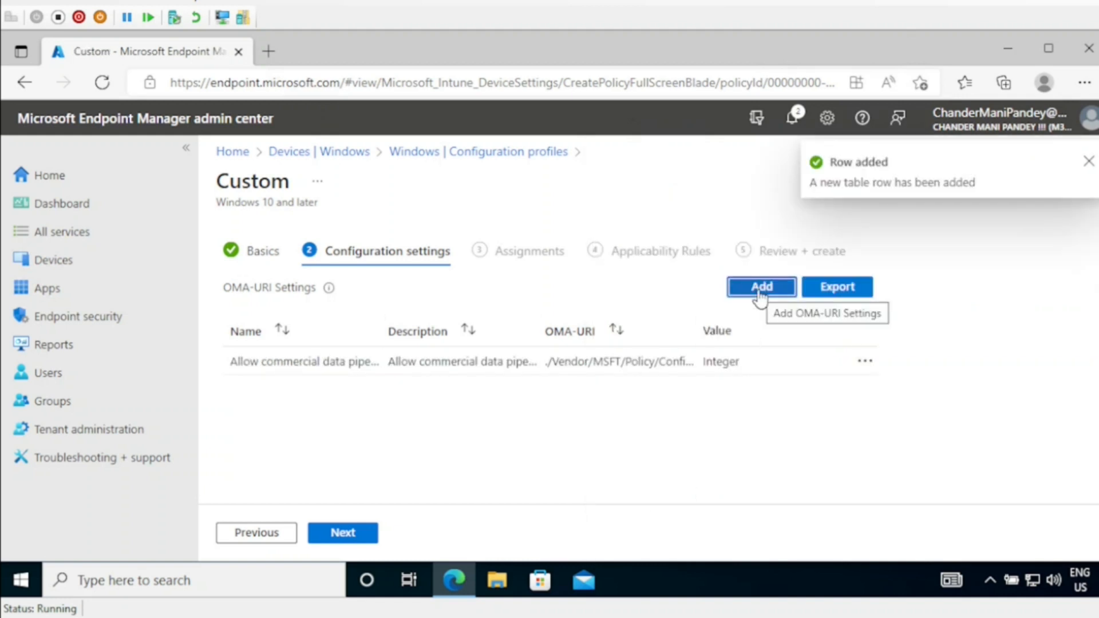
Step: Start another OMA-URI row named and described "Allow Telemetry", with the URI ./Vendor/MSFT/Policy/Config/System/AllowTelemetry
{"action": "left_click", "coordinate": [760, 287]}
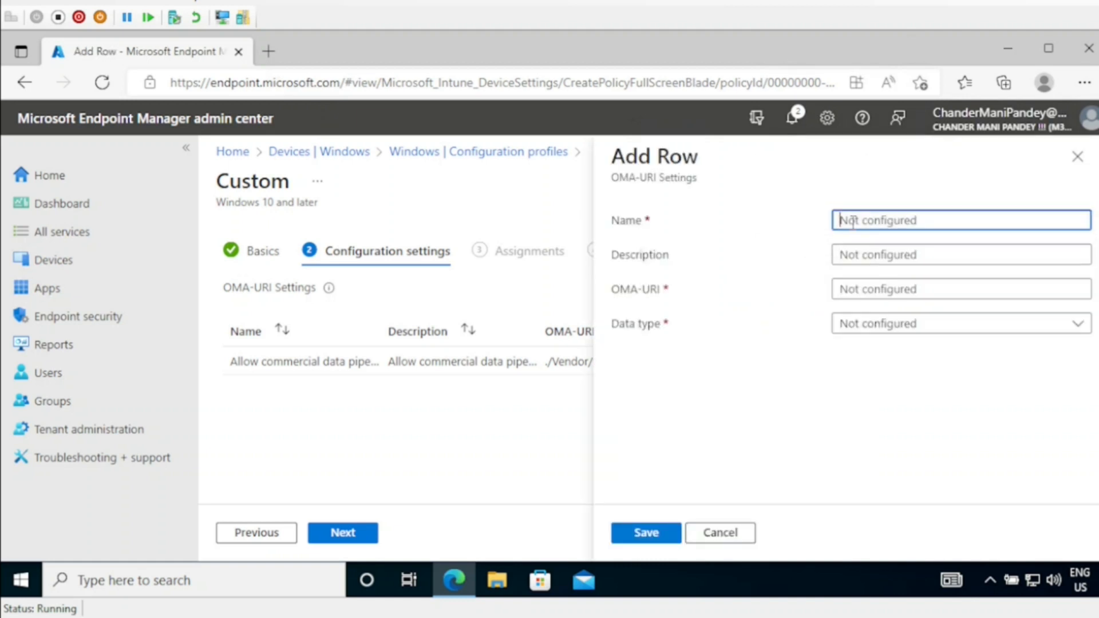
{"action": "type", "text": "Allow Telemetry"}
{"action": "left_click", "coordinate": [859, 254]}
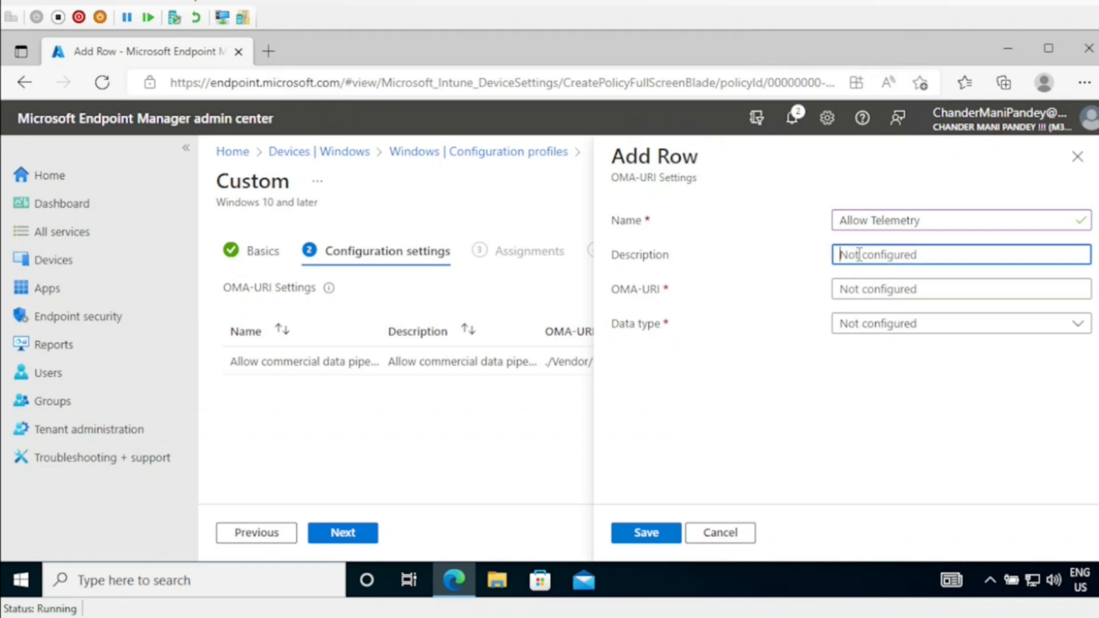
{"action": "type", "text": "Allow Telemetry"}
{"action": "left_click", "coordinate": [860, 289]}
{"action": "key", "text": "ctrl+v"}
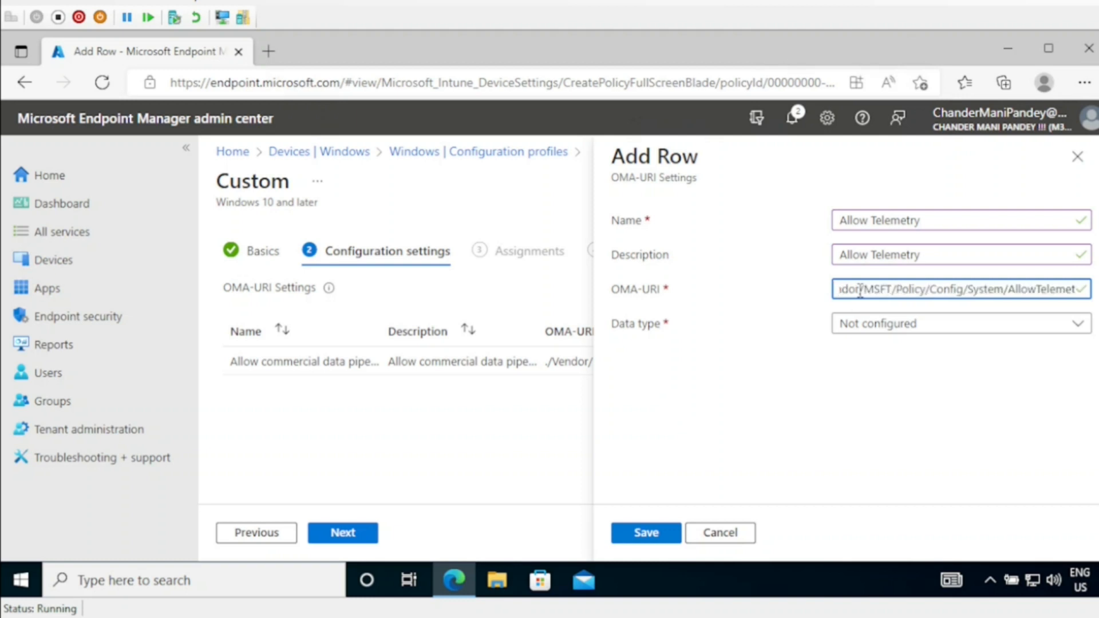
Step: Set the Allow Telemetry row to the Integer data type with value 1 and save it
{"action": "left_click", "coordinate": [859, 326]}
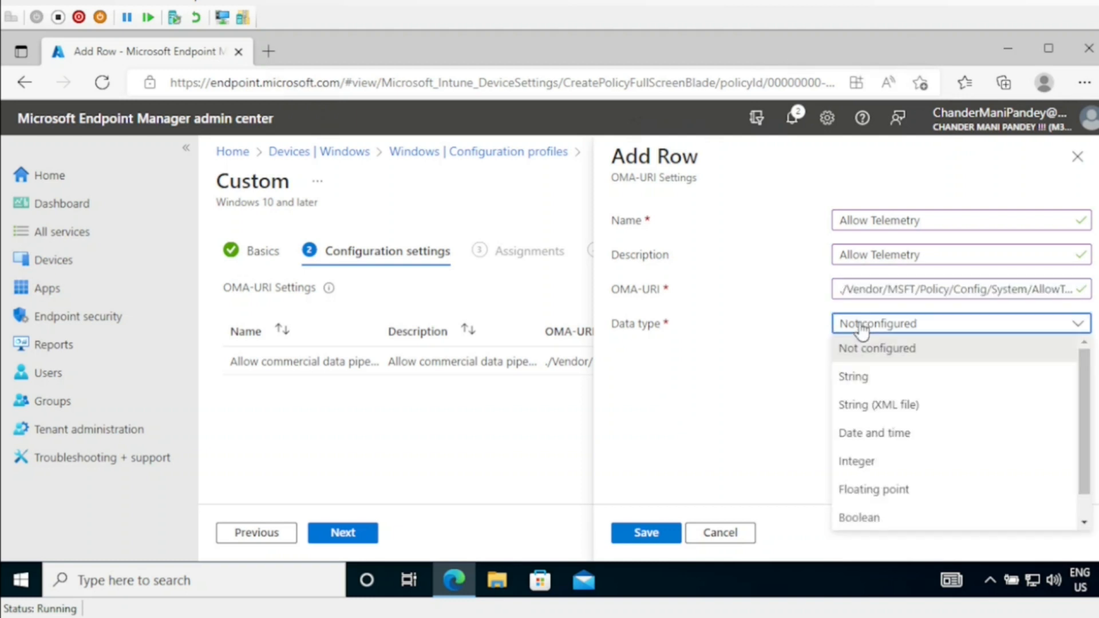
{"action": "left_click", "coordinate": [857, 461]}
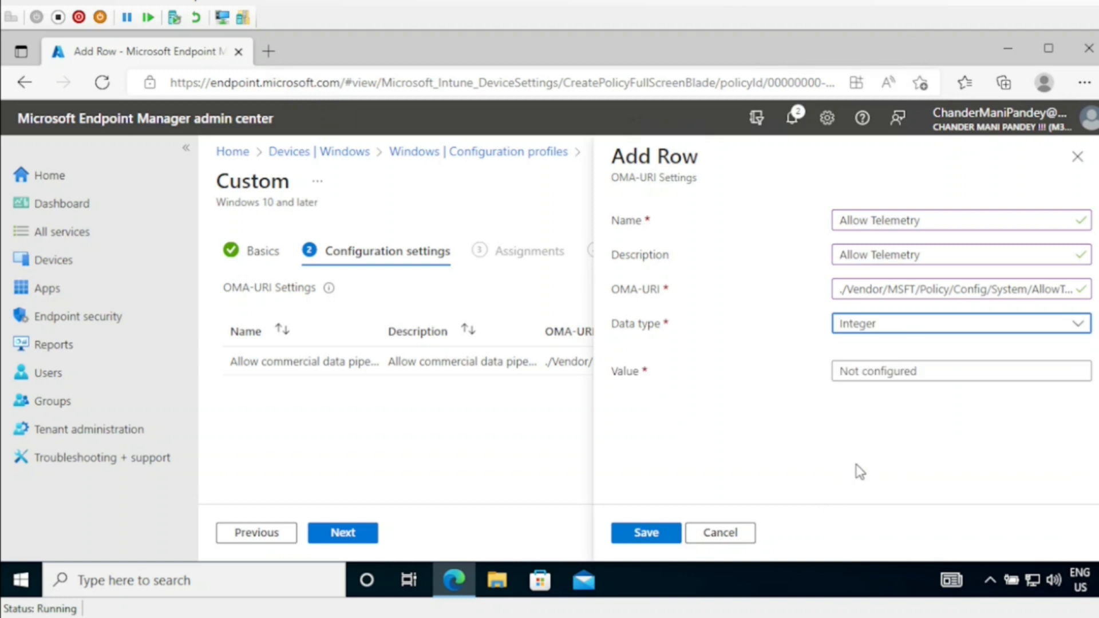
{"action": "left_click", "coordinate": [864, 372]}
{"action": "type", "text": "1"}
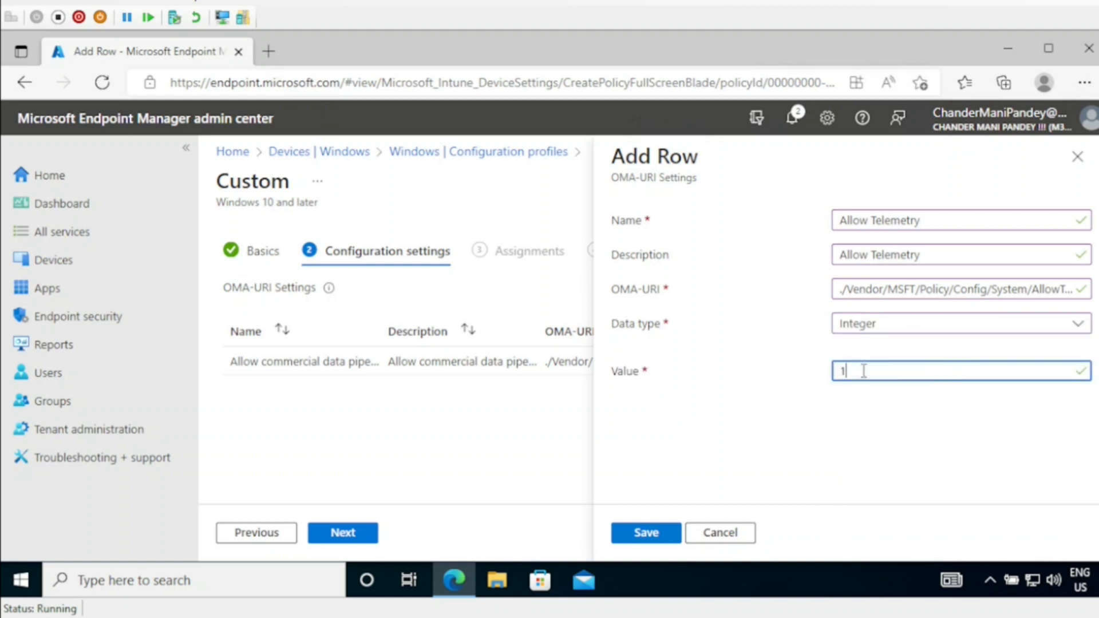
{"action": "left_click", "coordinate": [658, 535]}
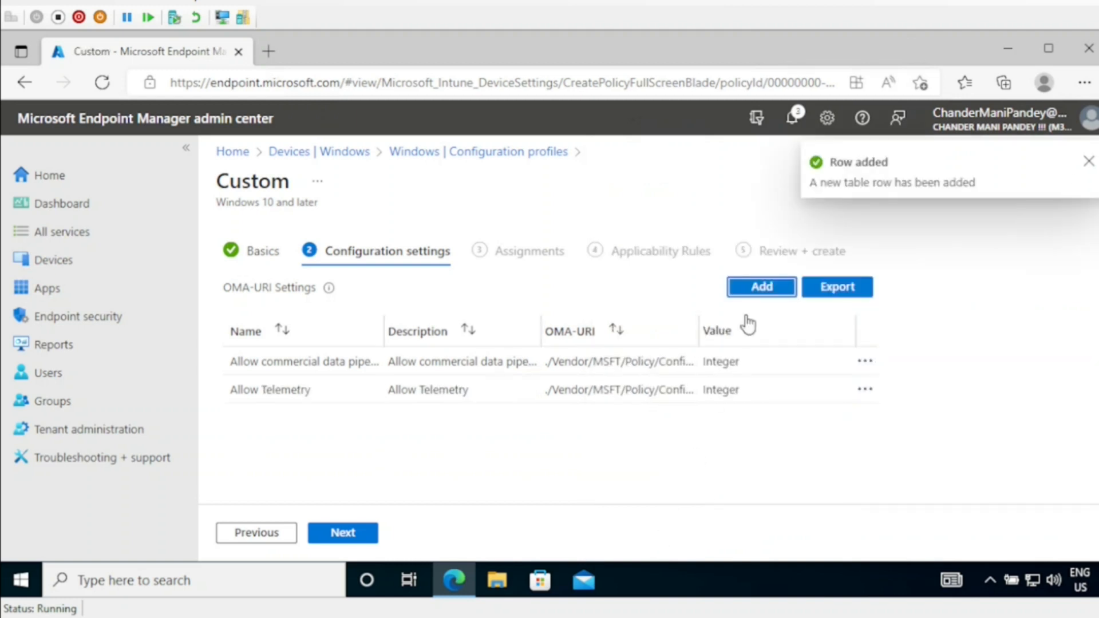
Step: Start an OMA-URI row named and described "Allow Update Compliance Processing", with the URI ./Vendor/MSFT/Policy/Config/System/AllowUpdateComplianceProcessing
{"action": "left_click", "coordinate": [760, 297]}
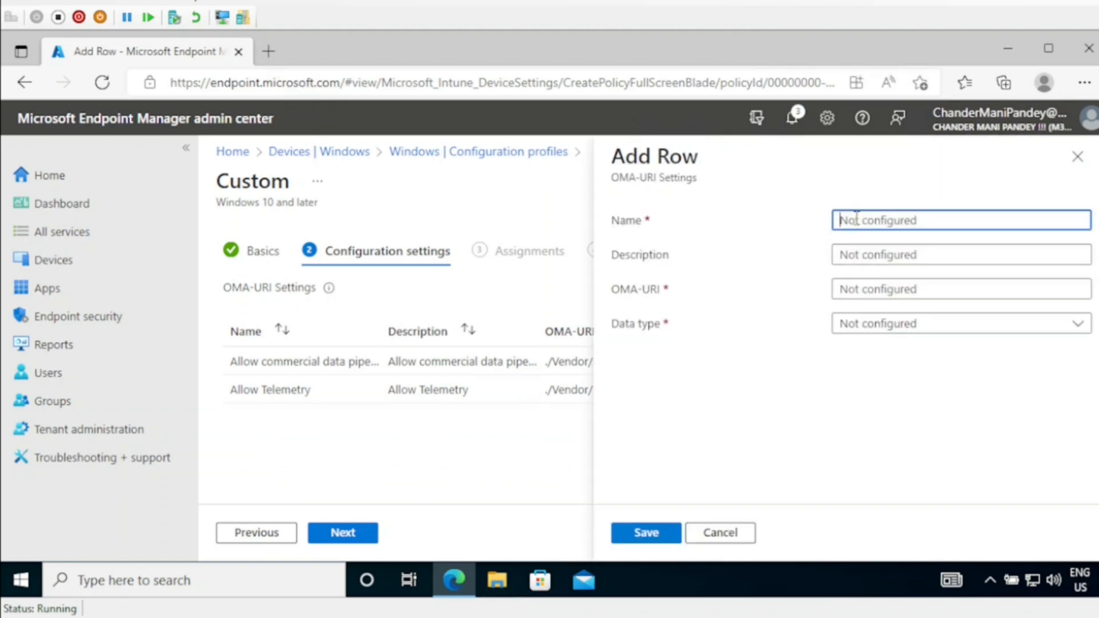
{"action": "type", "text": "Allow Update Compliance Processing"}
{"action": "left_click", "coordinate": [856, 254]}
{"action": "type", "text": "Allow Update Compliance Processing"}
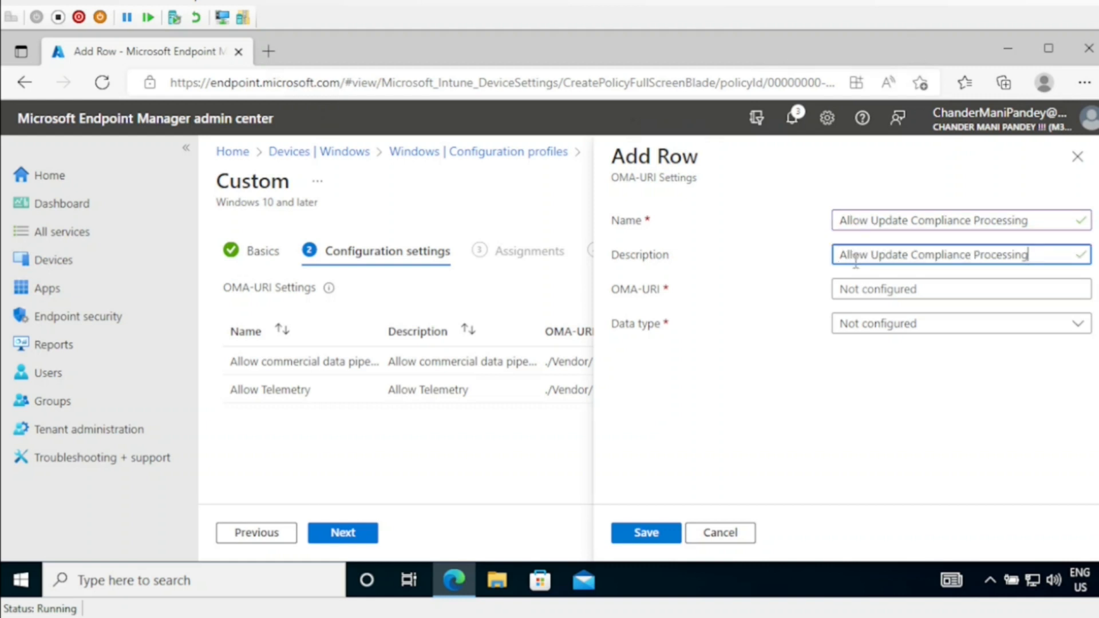
{"action": "left_click", "coordinate": [898, 289]}
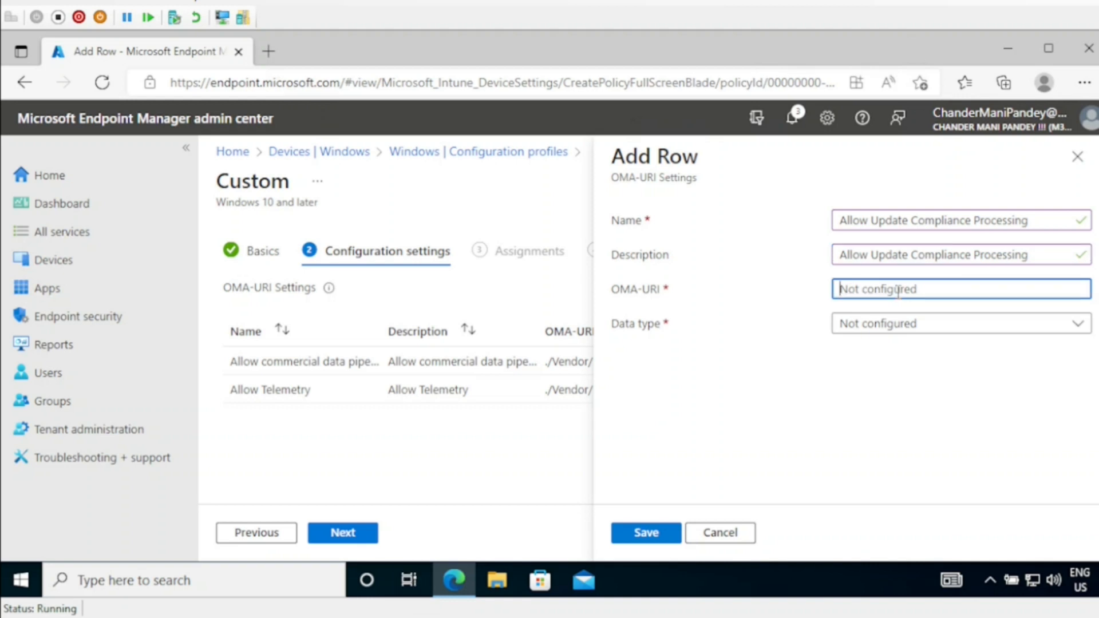
{"action": "key", "text": "ctrl+v"}
{"action": "left_click_drag", "start_coordinate": [898, 290], "coordinate": [874, 290]}
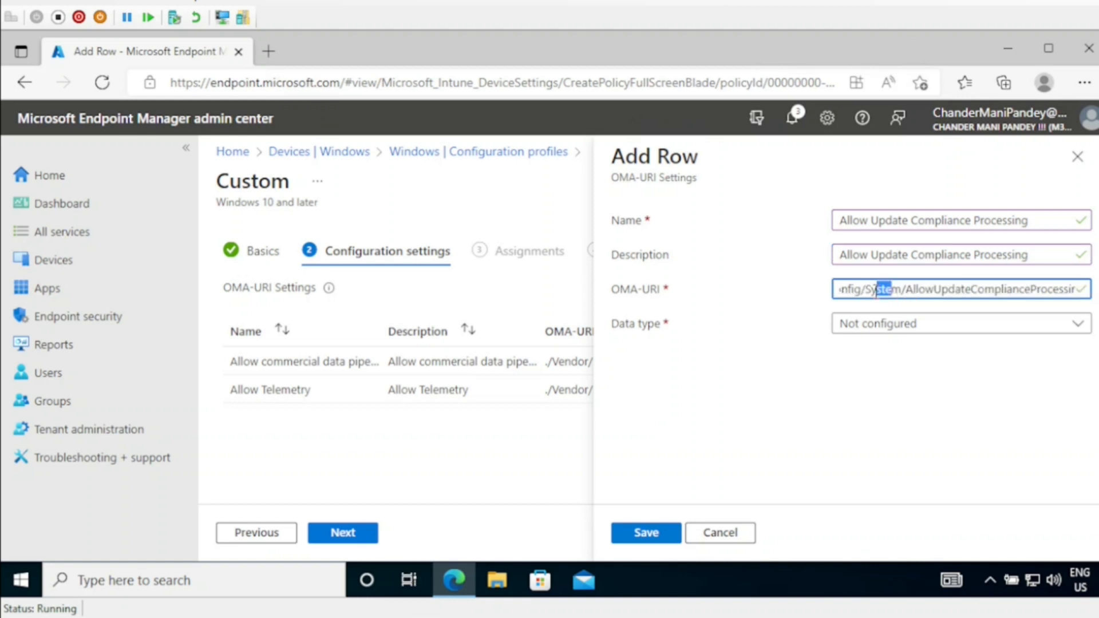
Step: Set the Allow Update Compliance Processing row to the Integer data type with value 16 and save it
{"action": "left_click", "coordinate": [878, 325]}
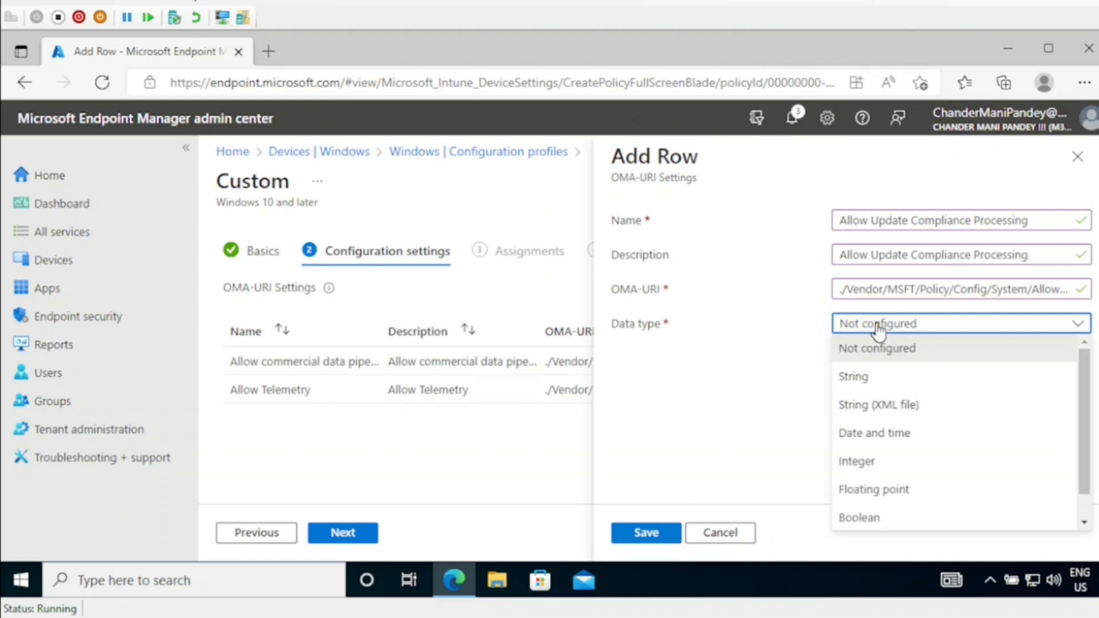
{"action": "left_click", "coordinate": [855, 462]}
{"action": "left_click", "coordinate": [875, 370]}
{"action": "type", "text": "16"}
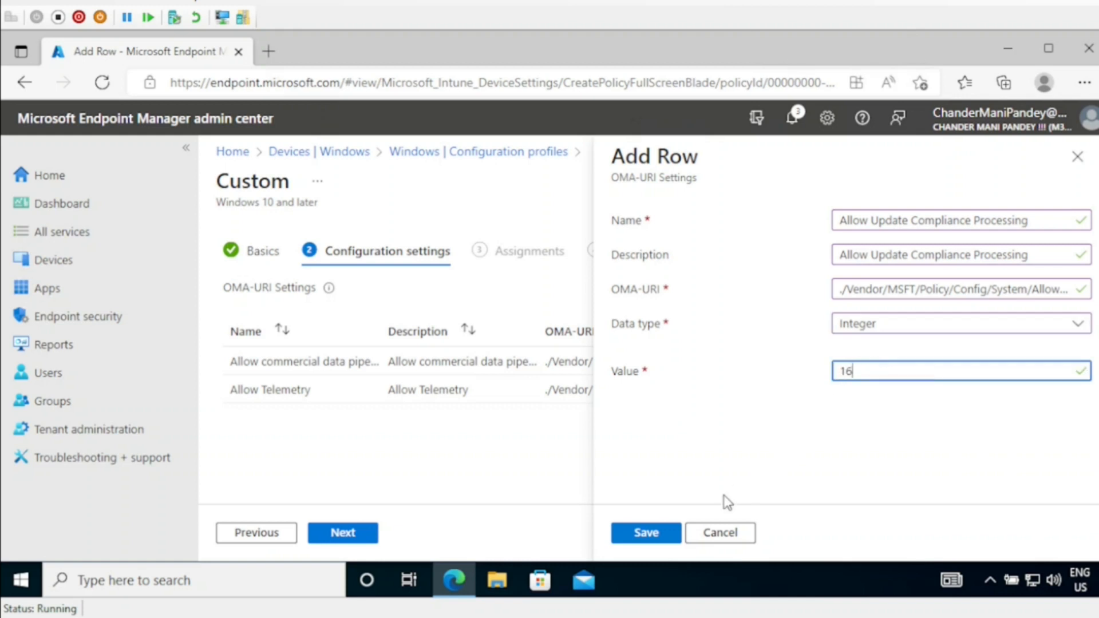
{"action": "left_click", "coordinate": [646, 533]}
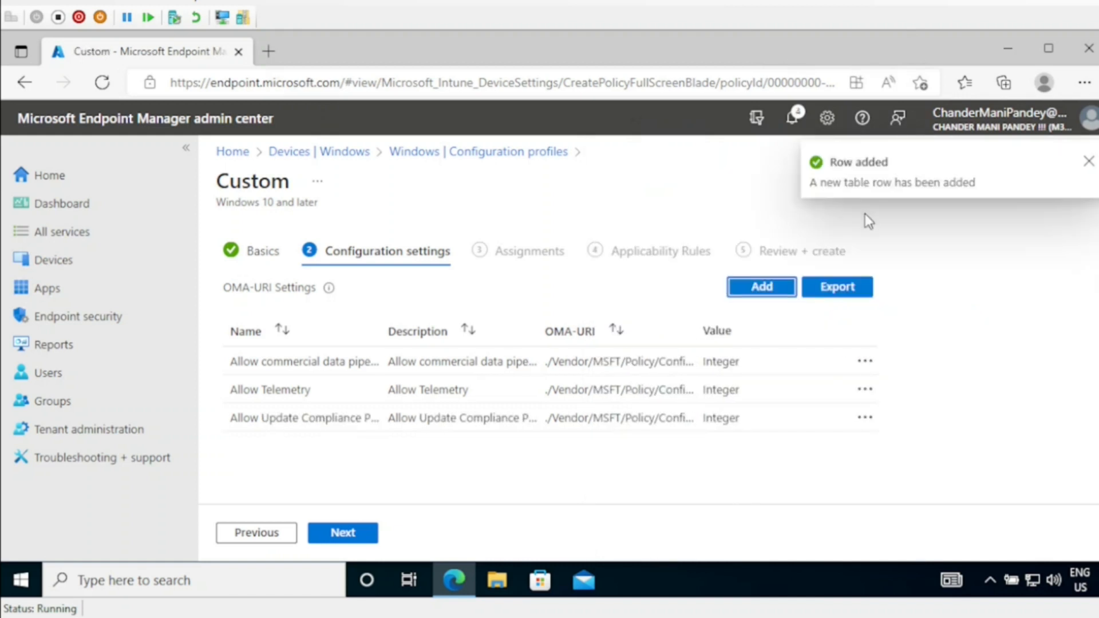
Step: Start an OMA-URI row named and described "Disable Telemetry opt-in interface", with the URI ./Vendor/MSFT/Policy/Config/System/ConfigureTelemetryOptInSettingsUx
{"action": "left_click", "coordinate": [759, 287]}
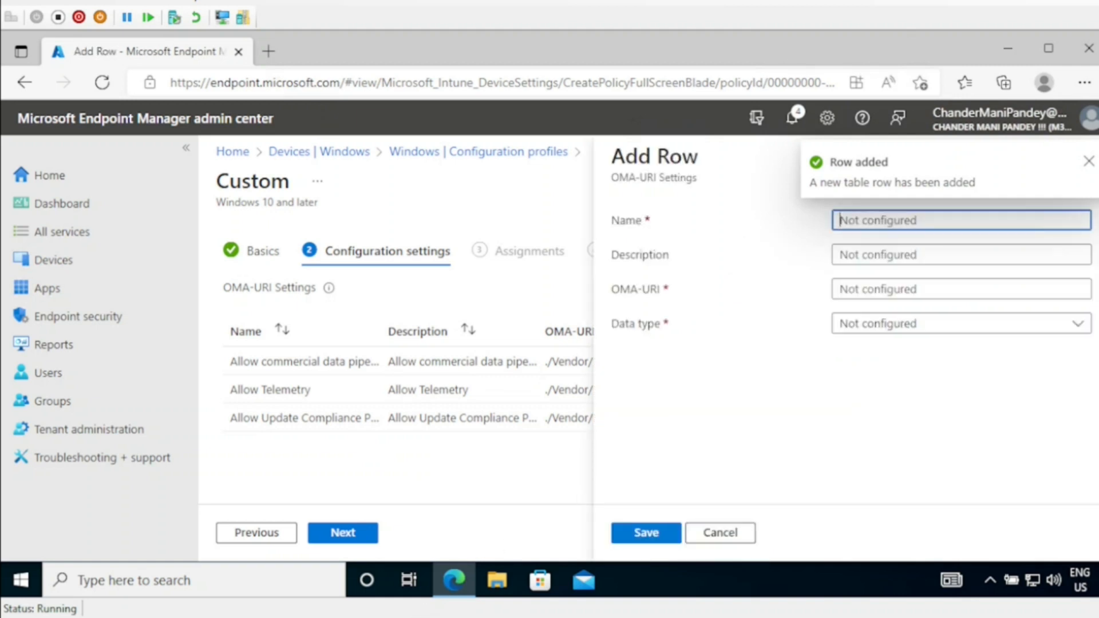
{"action": "type", "text": "Disable Telemetry opt-in interface"}
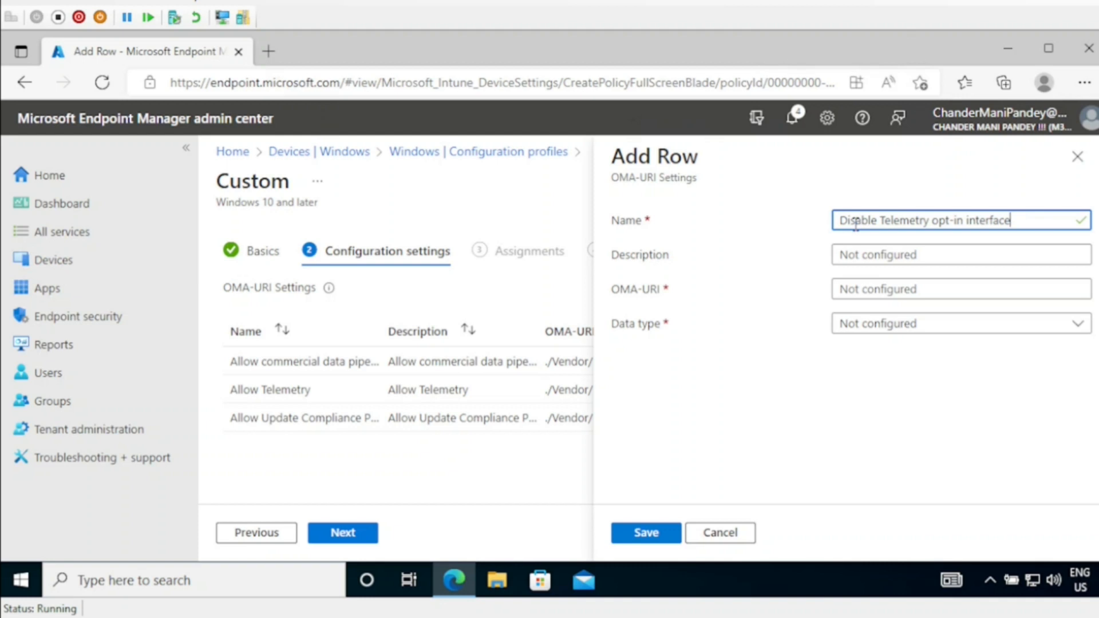
{"action": "left_click", "coordinate": [854, 252]}
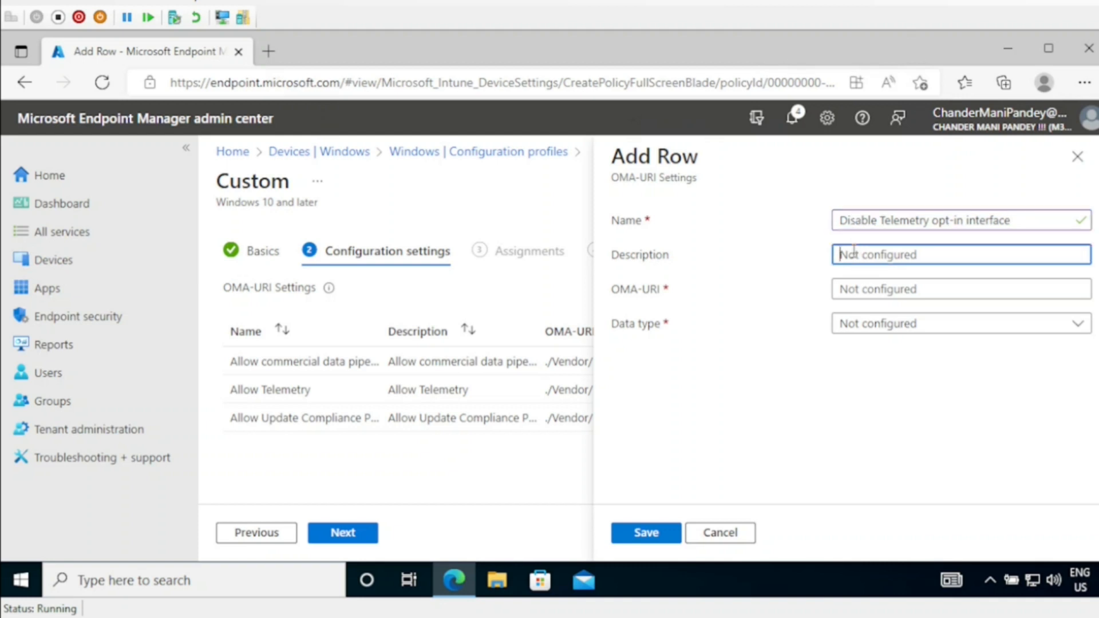
{"action": "type", "text": "Disable Telemetry opt-in interface"}
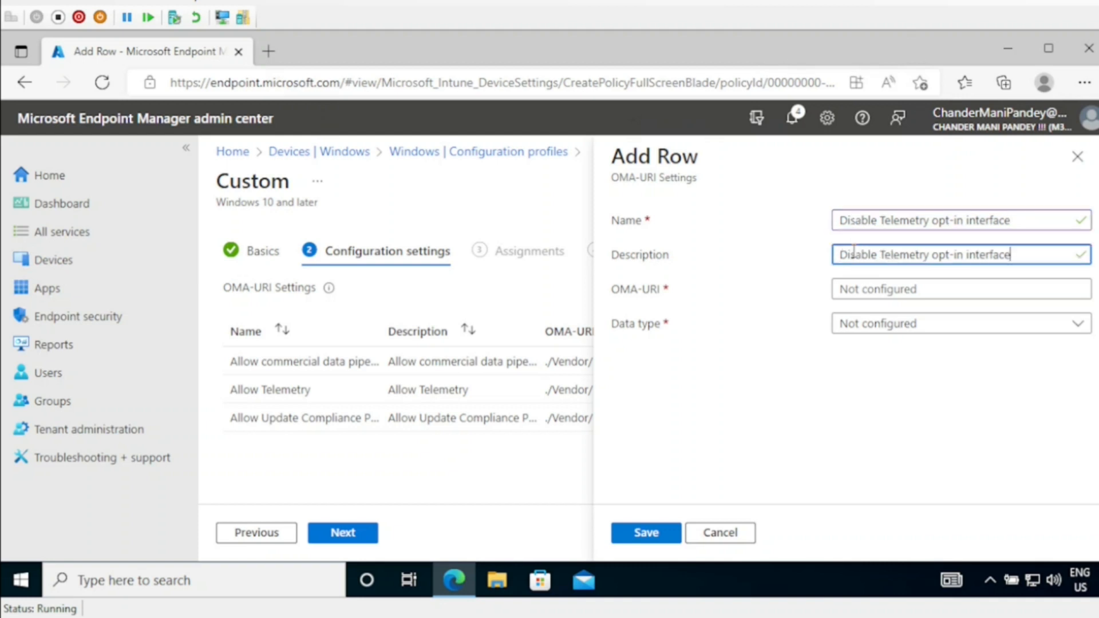
{"action": "left_click", "coordinate": [864, 286]}
{"action": "type", "text": "./Vendor/MSFT/Policy/Config/System/ConfigureTelemetryOptInSettingsUx"}
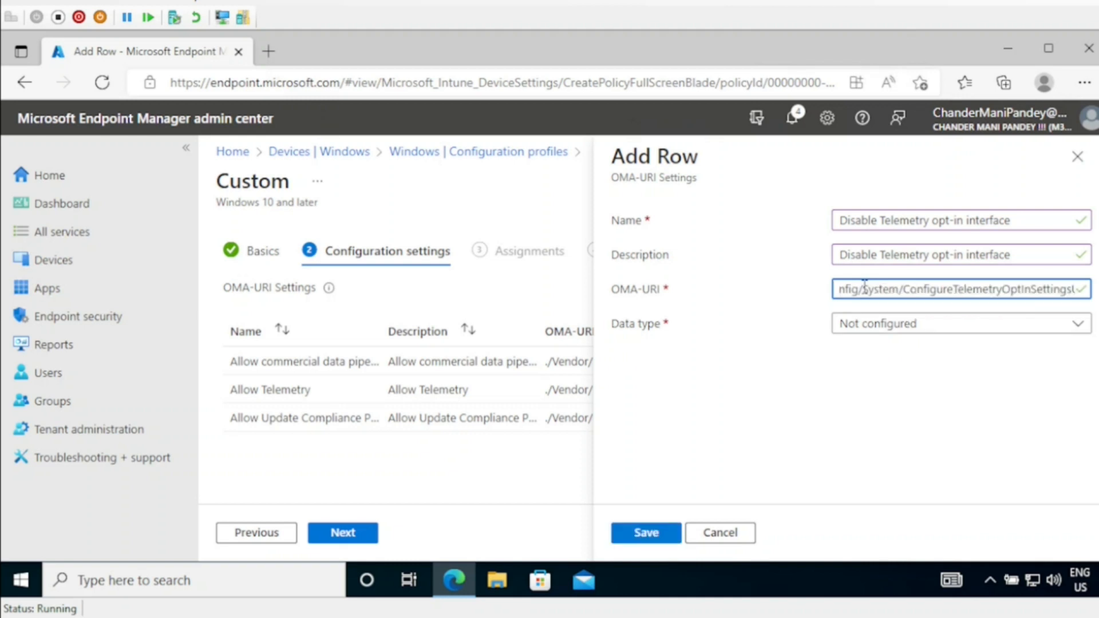
Step: Set the Disable Telemetry opt-in interface row to data type Integer with value 1 and save the row
{"action": "left_click", "coordinate": [864, 325]}
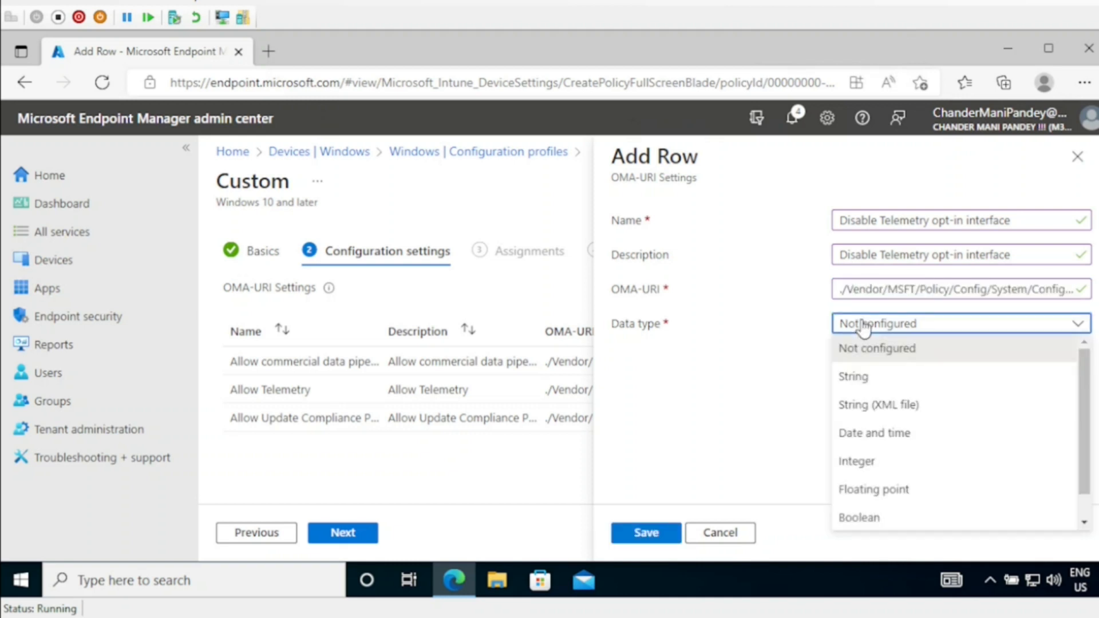
{"action": "left_click", "coordinate": [857, 461]}
{"action": "left_click", "coordinate": [860, 372]}
{"action": "type", "text": "0"}
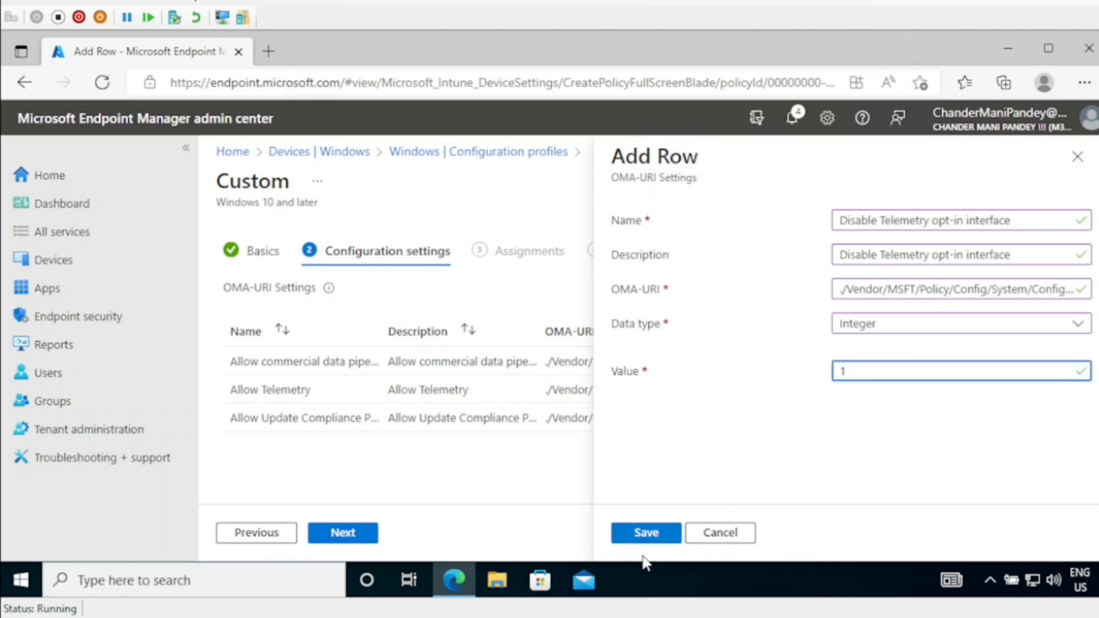
{"action": "left_click", "coordinate": [648, 533]}
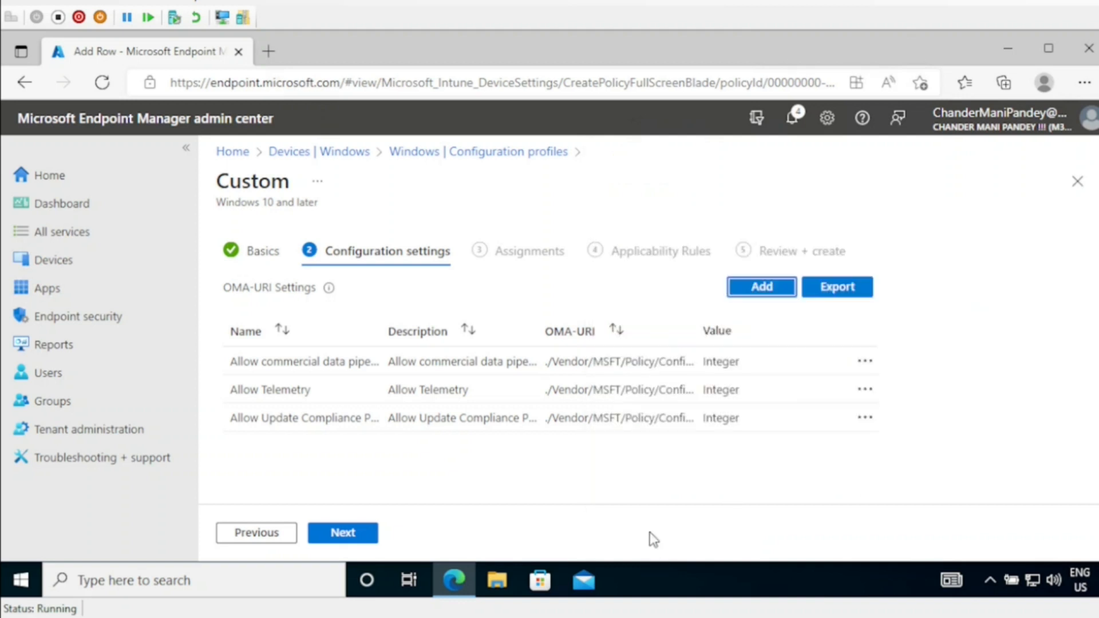
Step: Start a new OMA-URI row with name and description "Allow device name in Diagnostic Data" and paste its ./Vendor/MSFT/Policy/Config/System path as the OMA-URI
{"action": "left_click", "coordinate": [760, 288]}
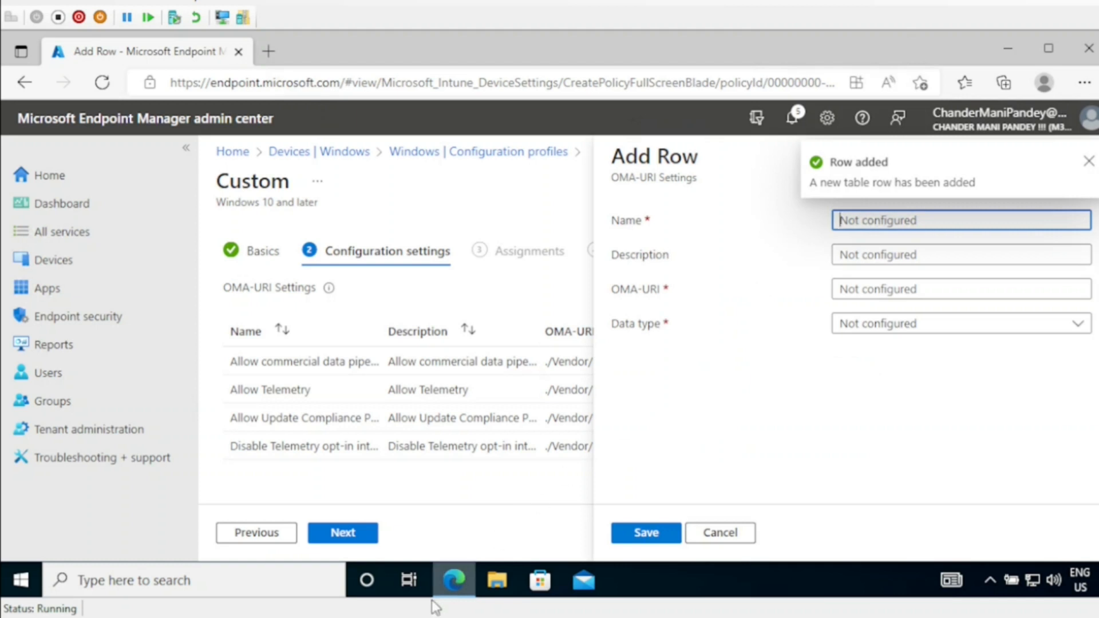
{"action": "type", "text": "Allow device name in Diagnostic Data"}
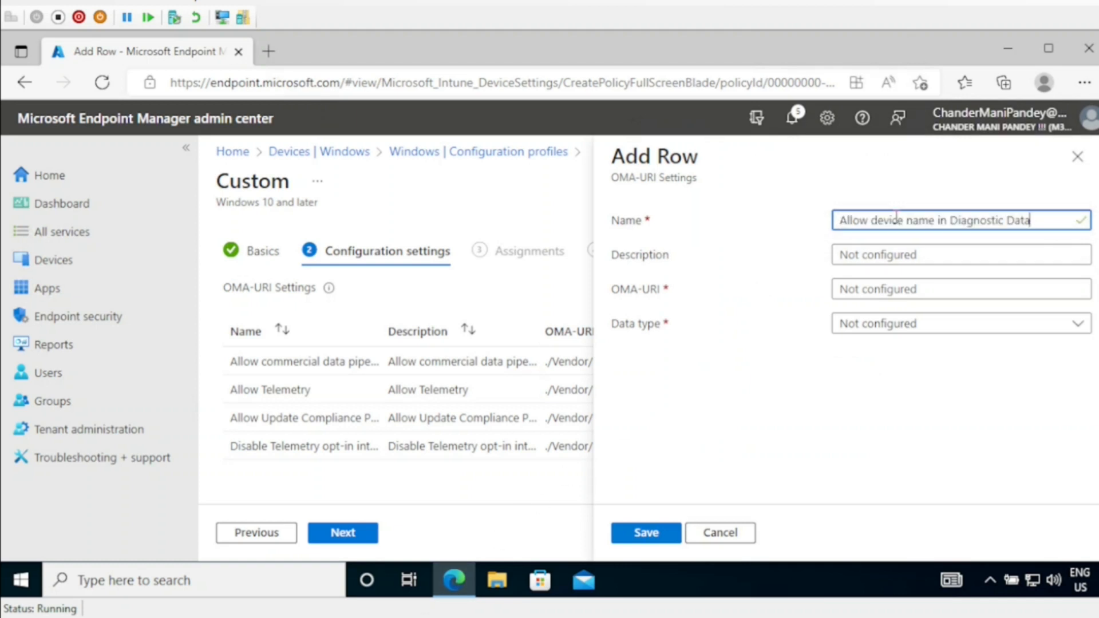
{"action": "left_click", "coordinate": [874, 253]}
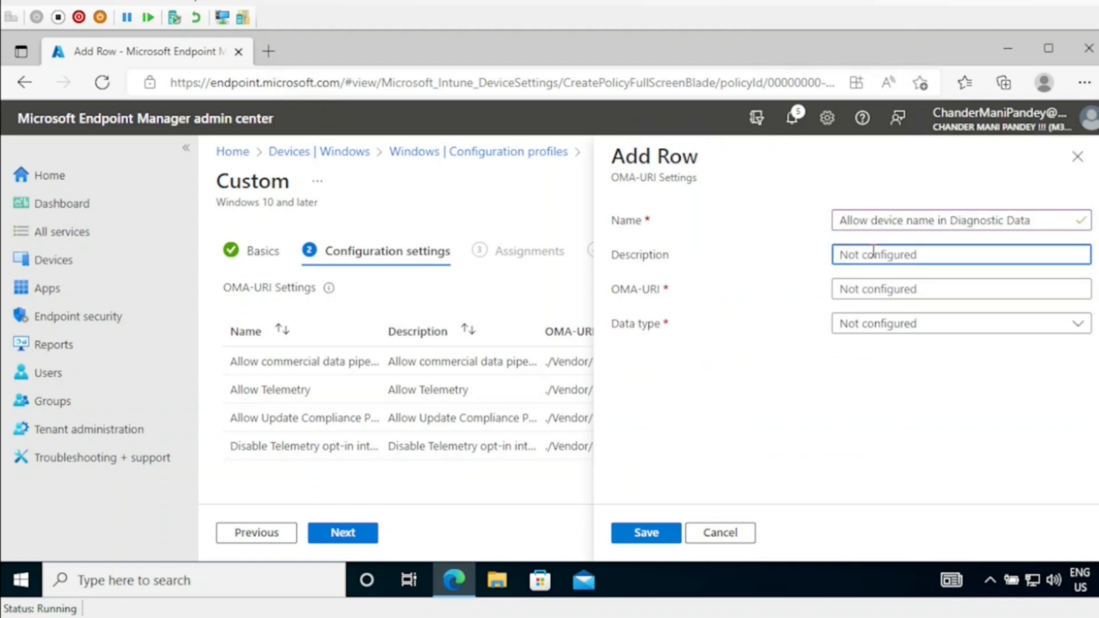
{"action": "type", "text": "Allow device name in Diagnostic Data"}
{"action": "left_click", "coordinate": [870, 287]}
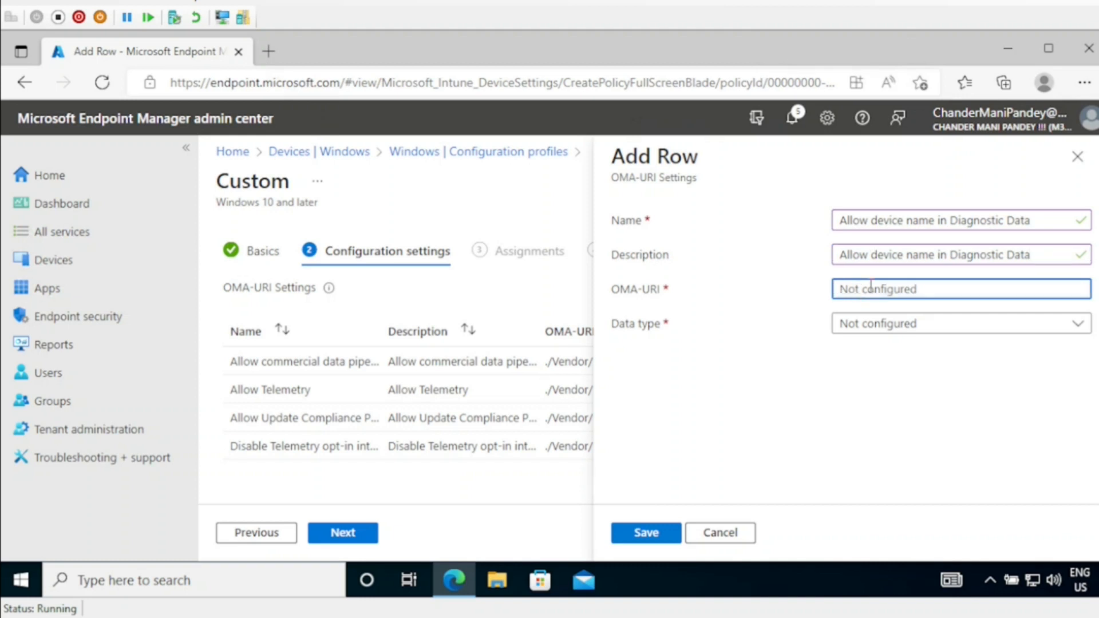
{"action": "key", "text": "ctrl+v"}
{"action": "left_click_drag", "start_coordinate": [870, 287], "coordinate": [827, 287]}
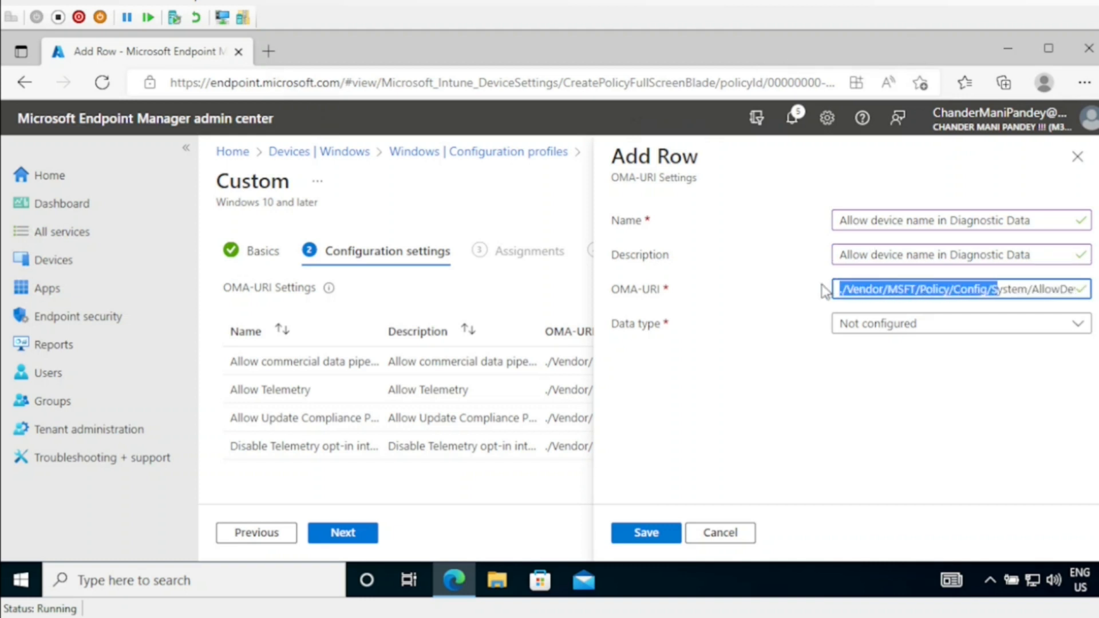
Step: Save the device name row as Integer with value 1 and widen the OMA-URI column in the settings list
{"action": "left_click", "coordinate": [847, 325]}
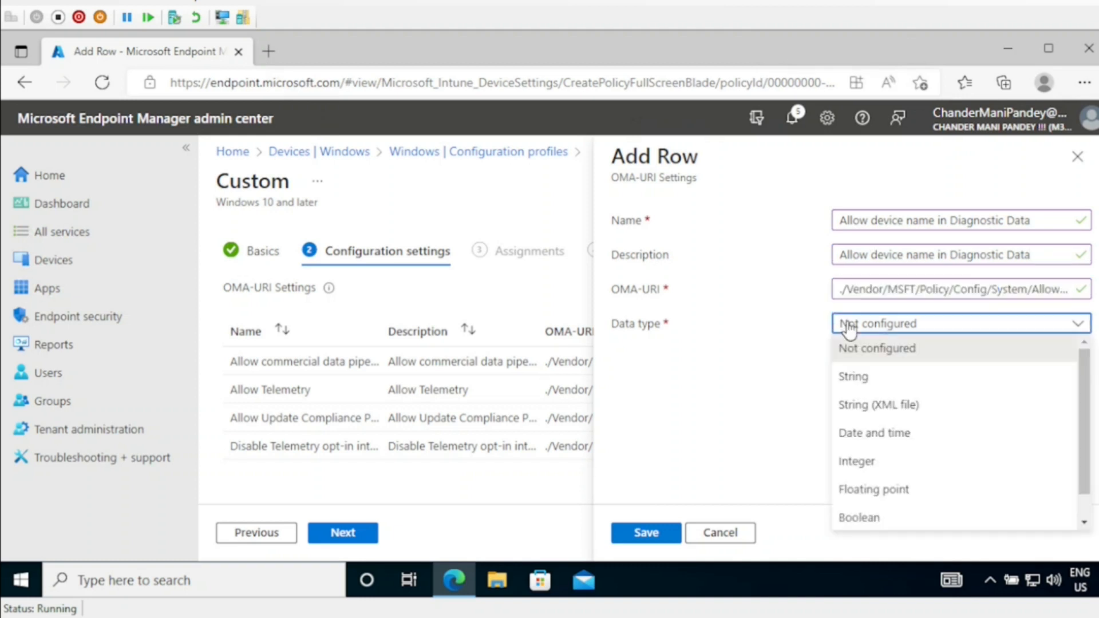
{"action": "left_click", "coordinate": [858, 460]}
{"action": "left_click", "coordinate": [871, 373]}
{"action": "type", "text": "1"}
{"action": "left_click", "coordinate": [667, 529]}
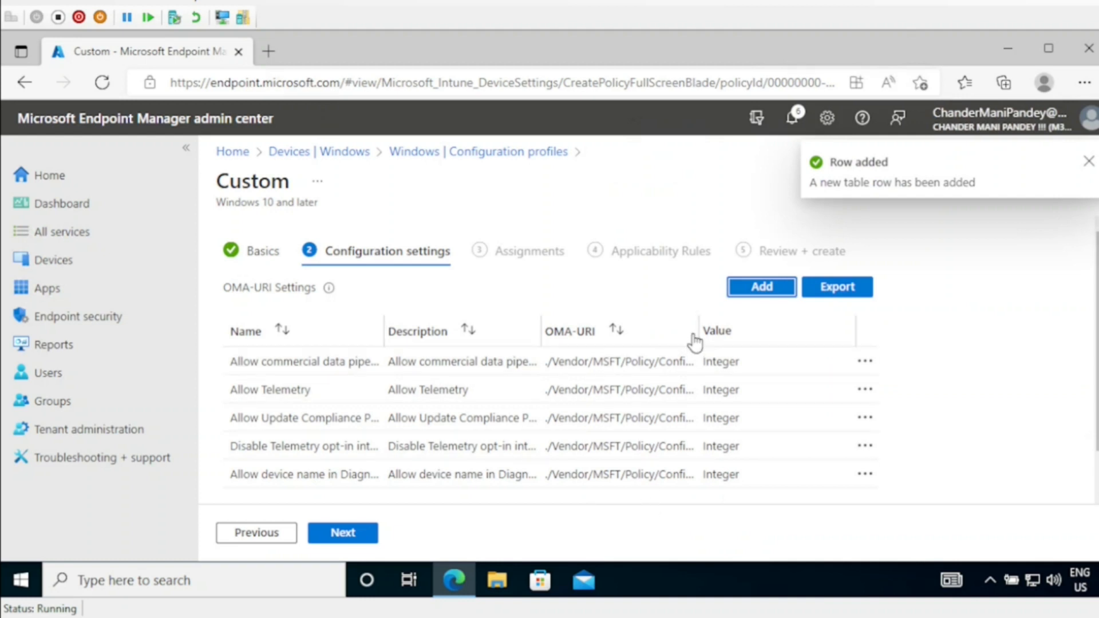
{"action": "left_click_drag", "start_coordinate": [726, 327], "coordinate": [780, 334]}
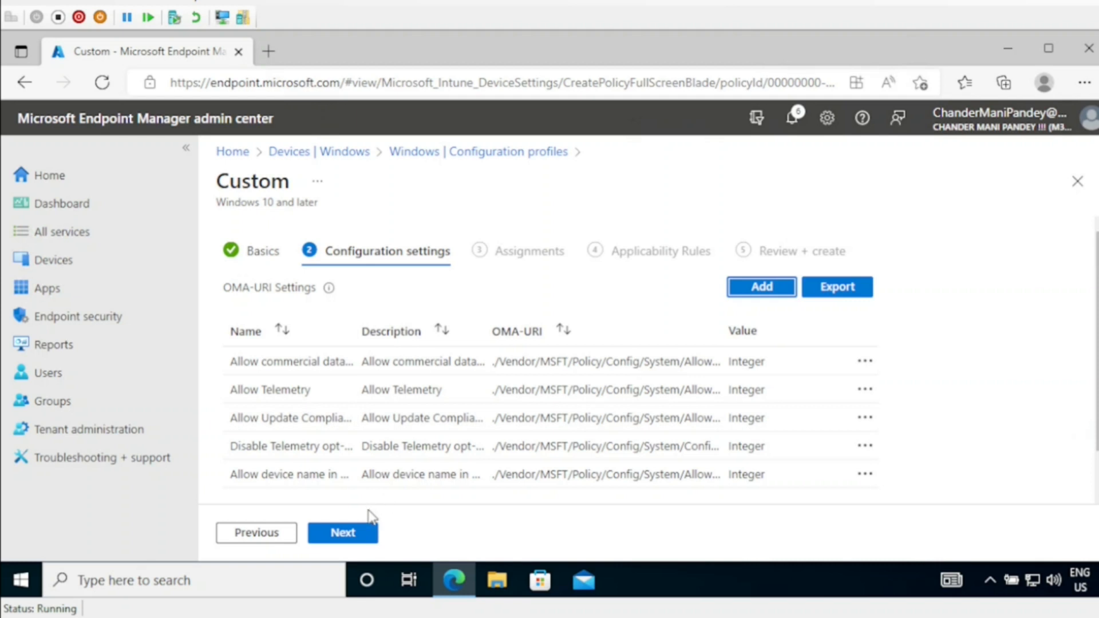
Step: Assign the profile to all devices and create it without any applicability rules
{"action": "left_click", "coordinate": [344, 533]}
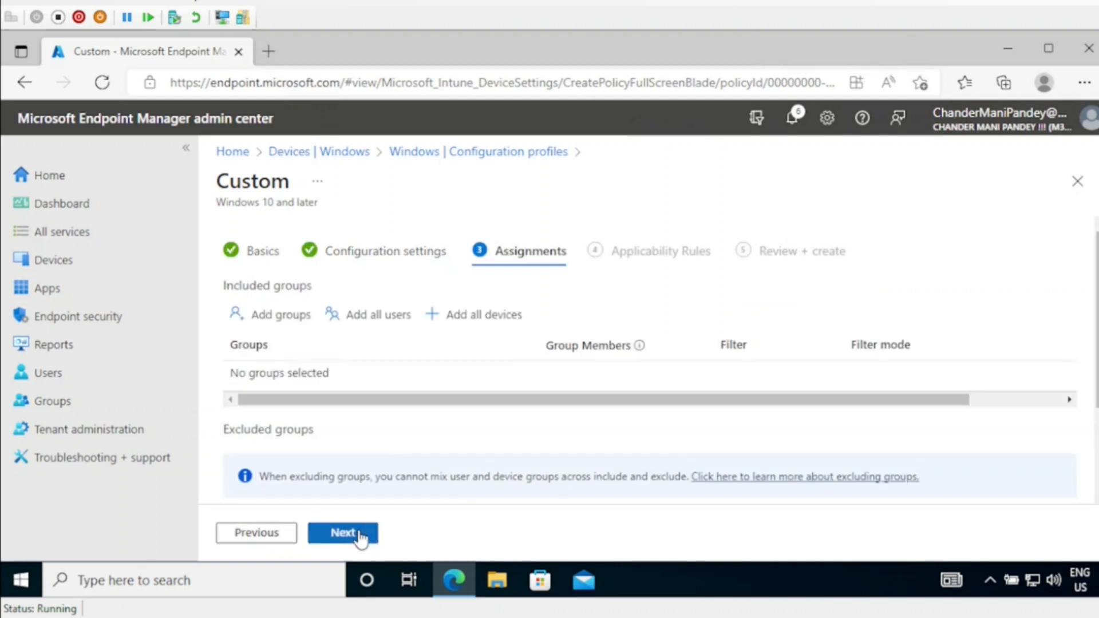
{"action": "left_click", "coordinate": [482, 325]}
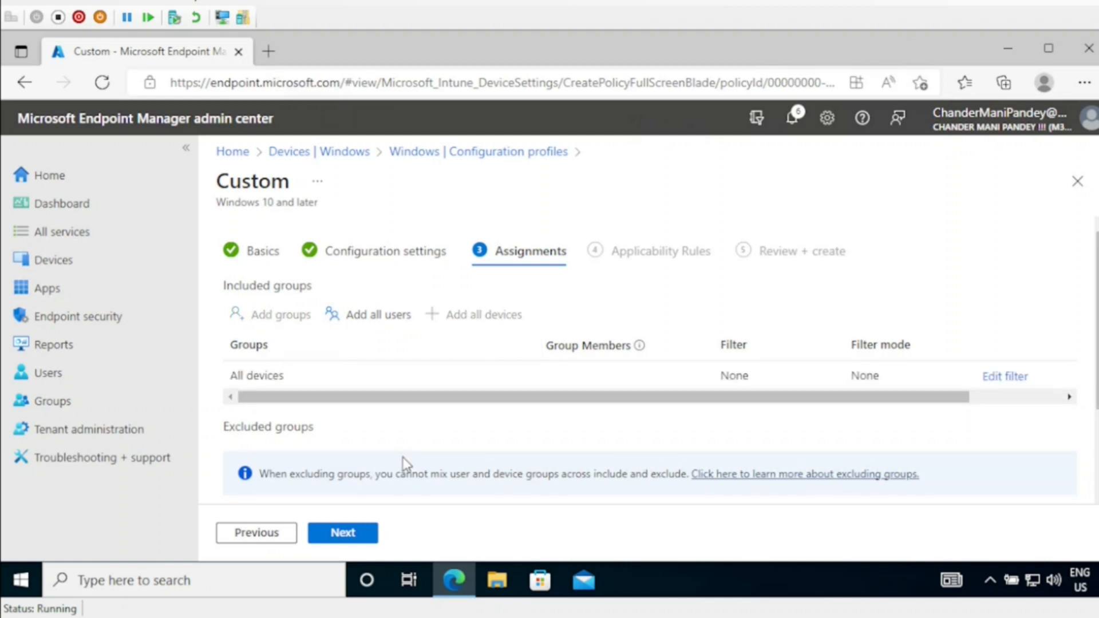
{"action": "left_click", "coordinate": [358, 538]}
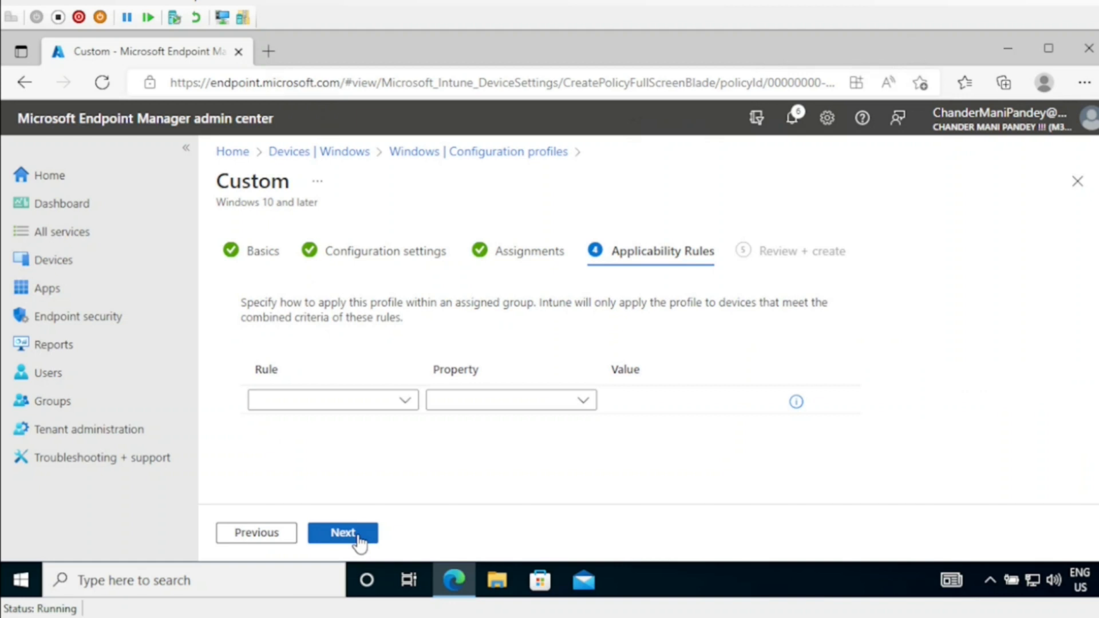
{"action": "left_click", "coordinate": [358, 537]}
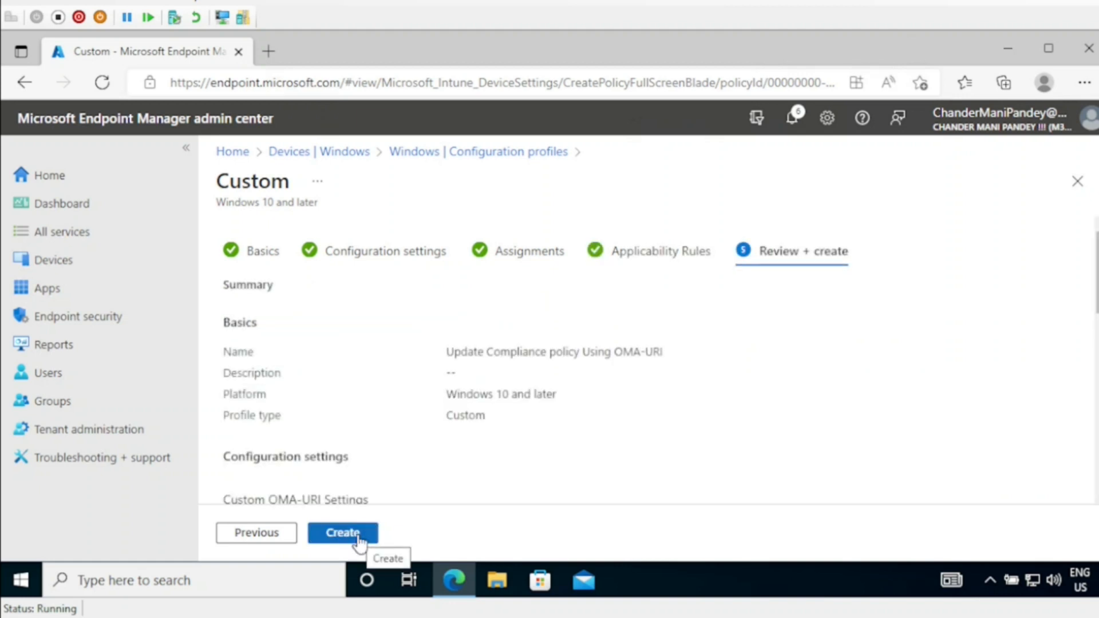
{"action": "left_click", "coordinate": [350, 532]}
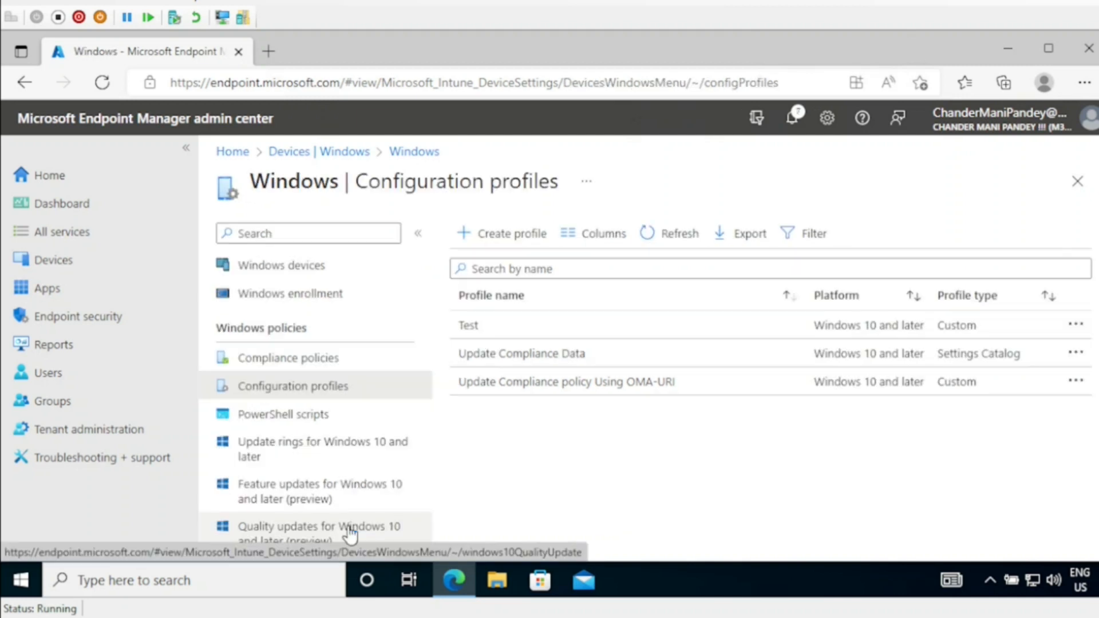
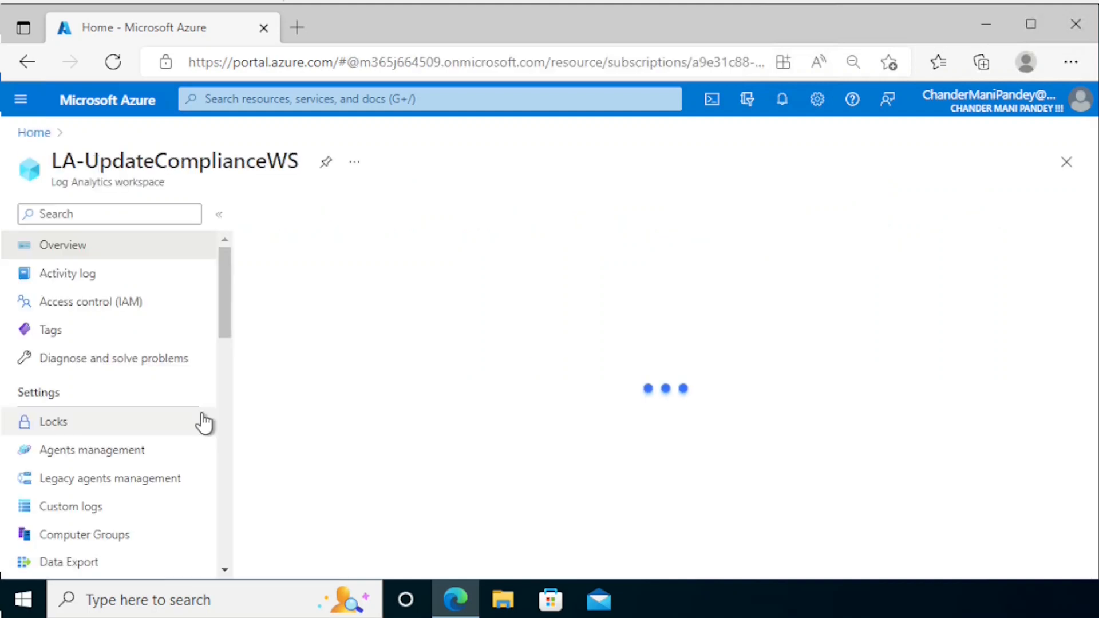
Step: Open the WaaSUpdateInsights workbook of the LA-UpdateComplianceWS workspace and look through its Safeguard Holds report
{"action": "left_click_drag", "start_coordinate": [225, 304], "coordinate": [226, 406]}
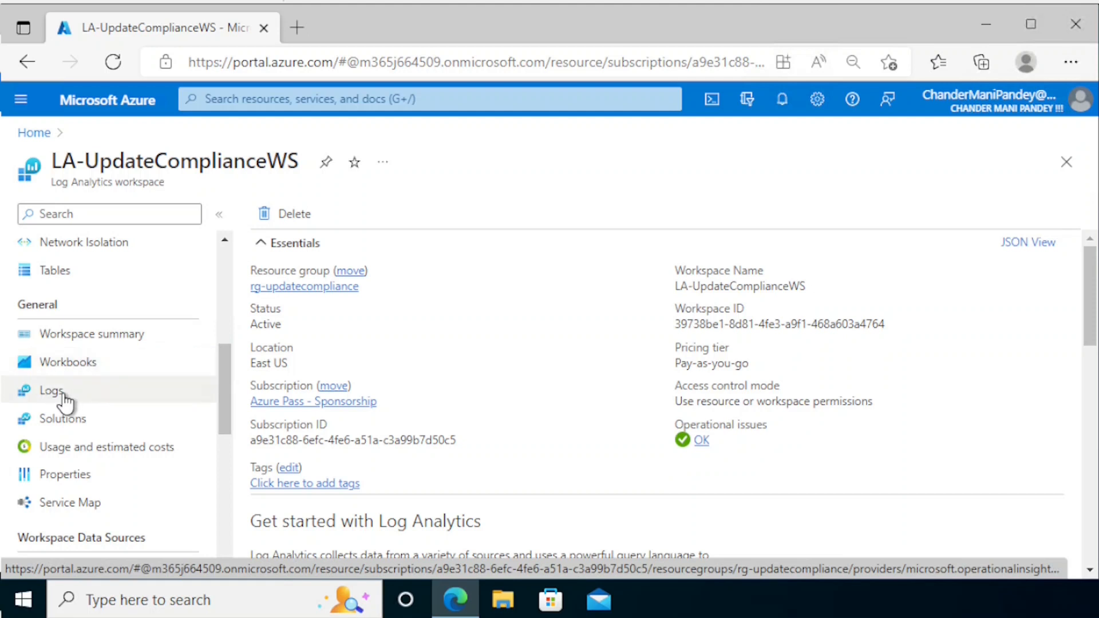
{"action": "left_click", "coordinate": [123, 343]}
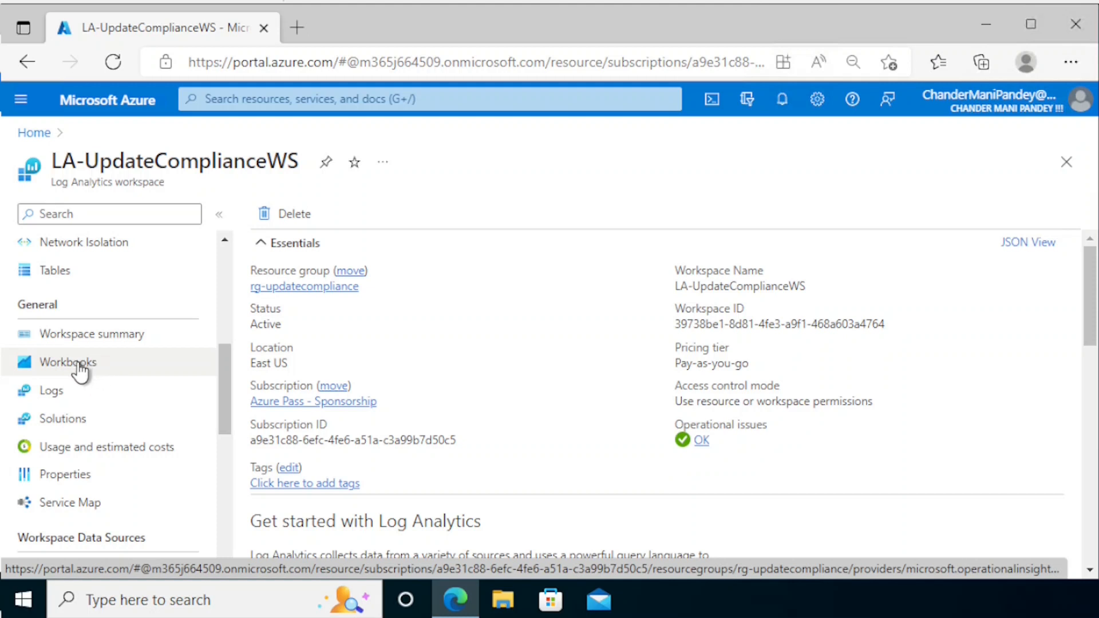
{"action": "left_click", "coordinate": [78, 366]}
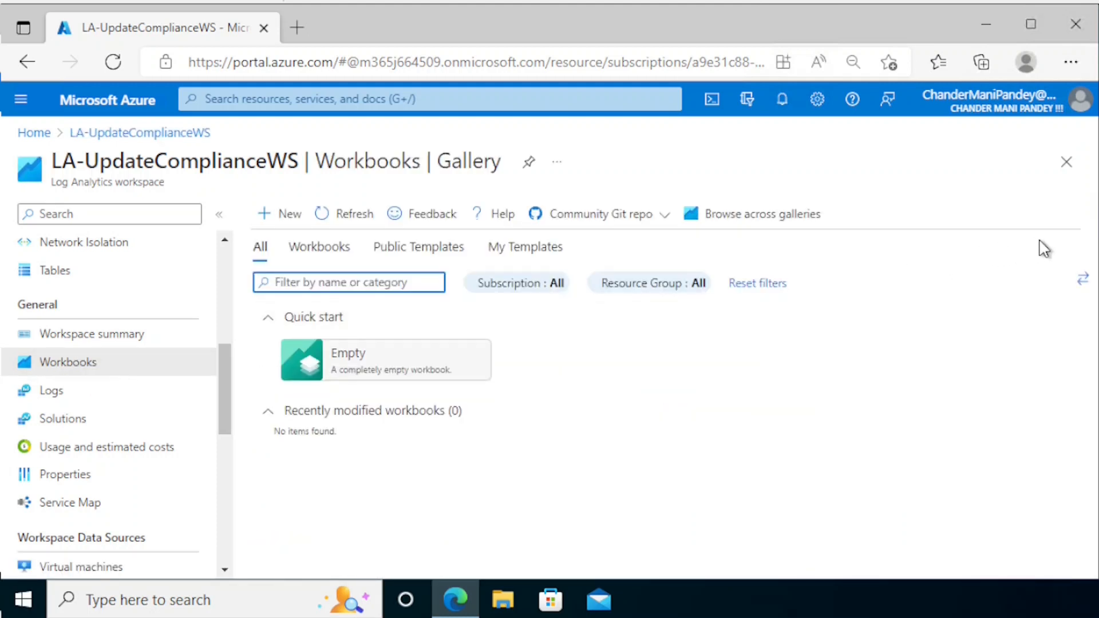
{"action": "left_click_drag", "start_coordinate": [1089, 275], "coordinate": [1087, 252]}
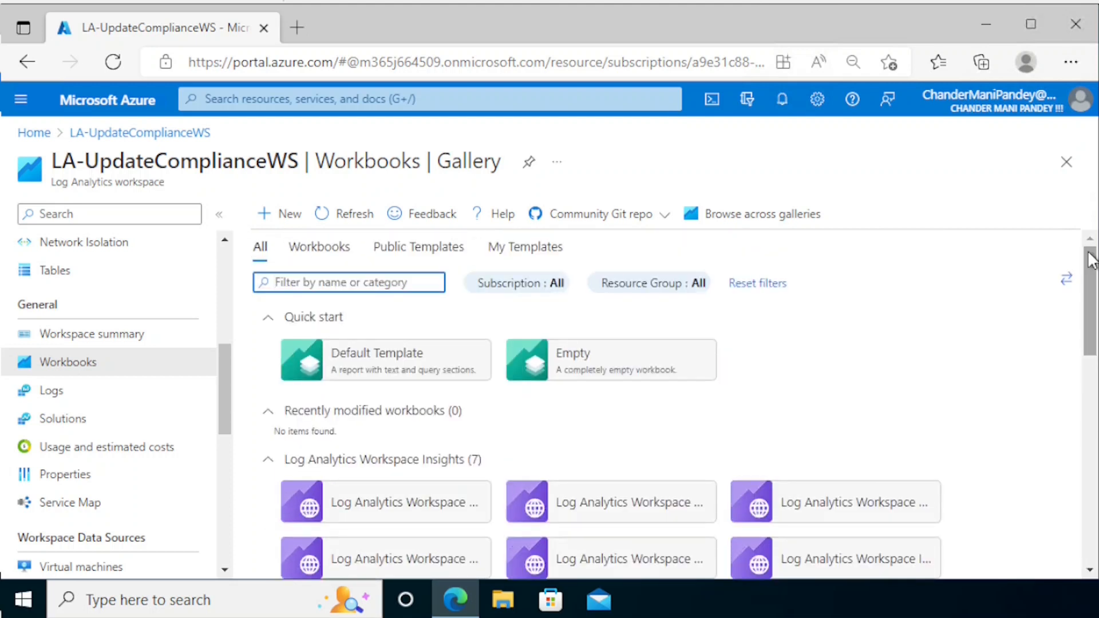
{"action": "scroll", "coordinate": [381, 553], "scroll_direction": "down", "scroll_amount": 10}
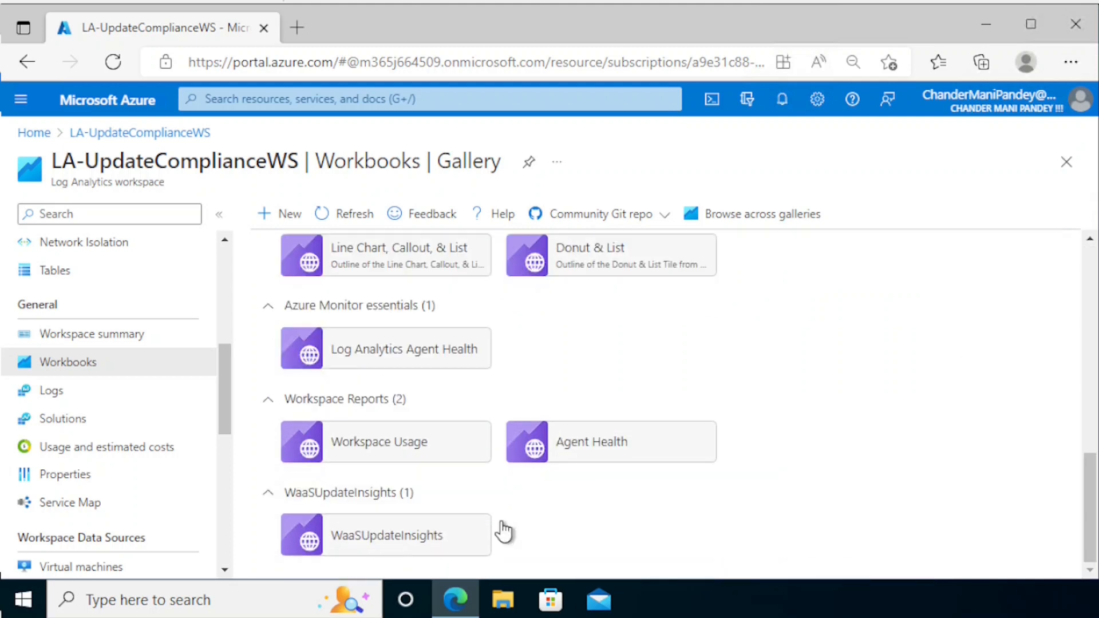
{"action": "left_click", "coordinate": [399, 548]}
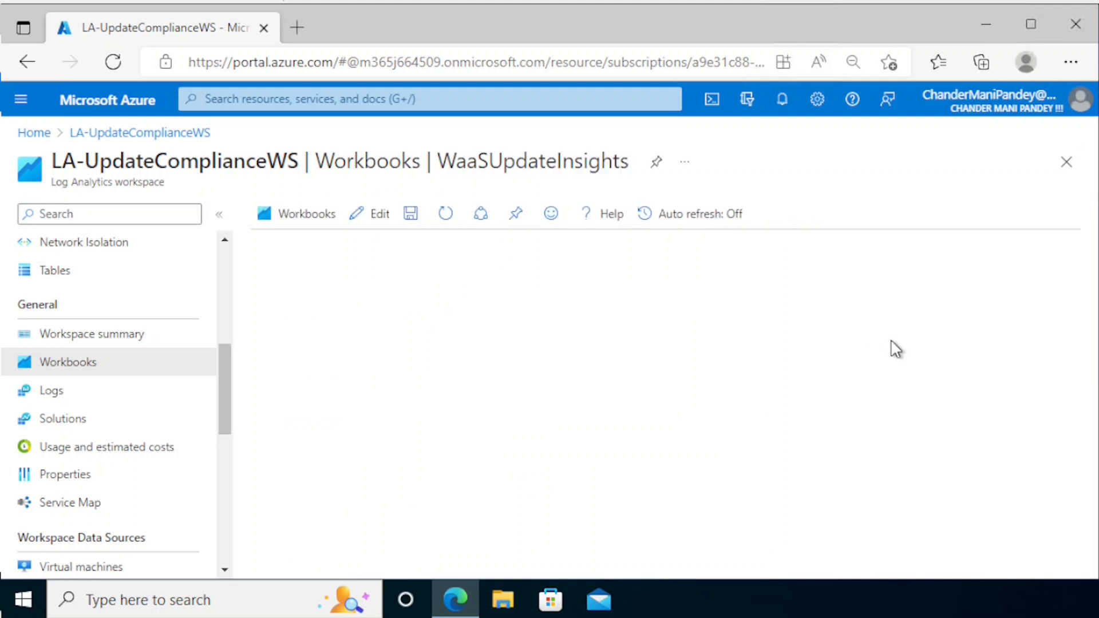
{"action": "mouse_move", "coordinate": [1090, 289]}
{"action": "left_mouse_down"}
{"action": "mouse_move", "coordinate": [1090, 375]}
{"action": "mouse_move", "coordinate": [1090, 273]}
{"action": "left_mouse_up"}
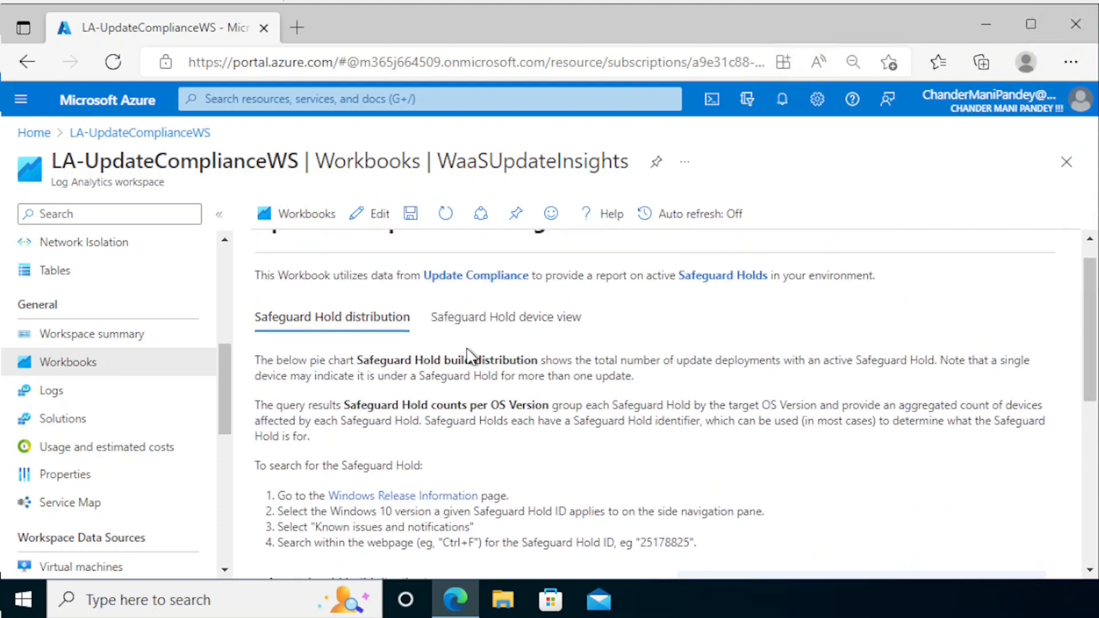
{"action": "mouse_move", "coordinate": [1090, 326]}
{"action": "left_mouse_down"}
{"action": "mouse_move", "coordinate": [1090, 432]}
{"action": "mouse_move", "coordinate": [1090, 313]}
{"action": "left_mouse_up"}
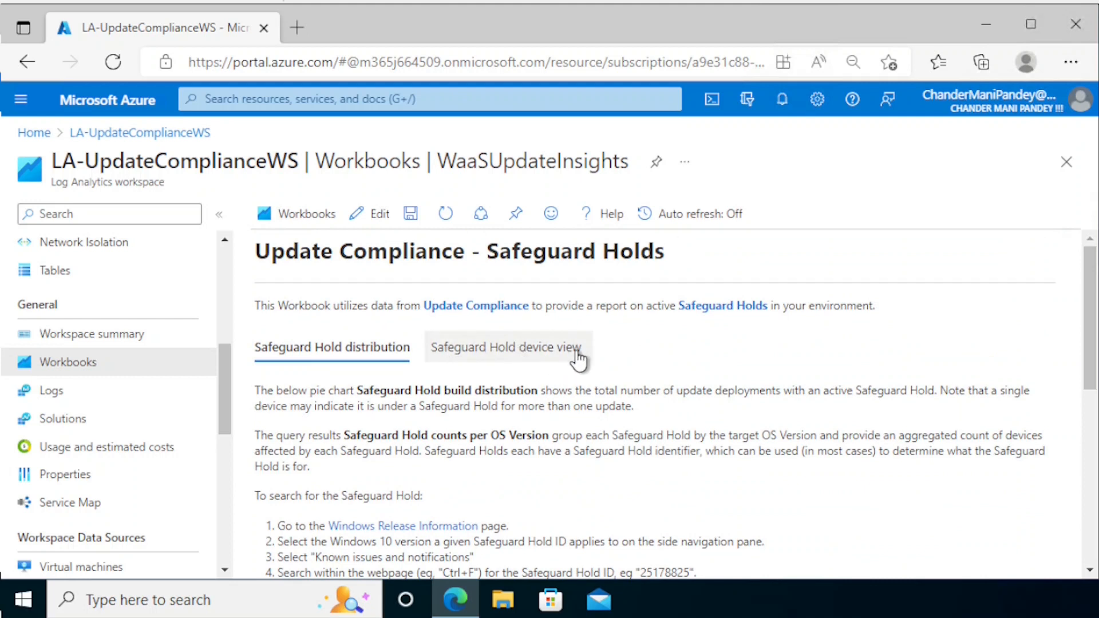
{"action": "left_click_drag", "start_coordinate": [1088, 291], "coordinate": [1093, 252]}
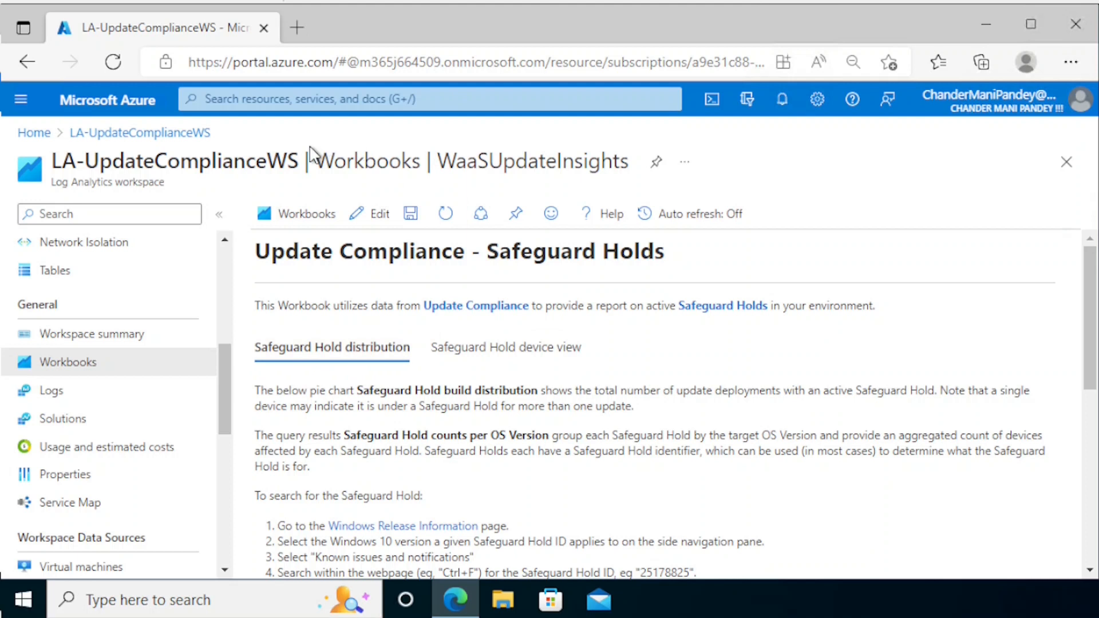
Step: Return to the LA-UpdateComplianceWS workspace and open its Logs query editor, dismissing the sample queries
{"action": "left_click", "coordinate": [189, 133]}
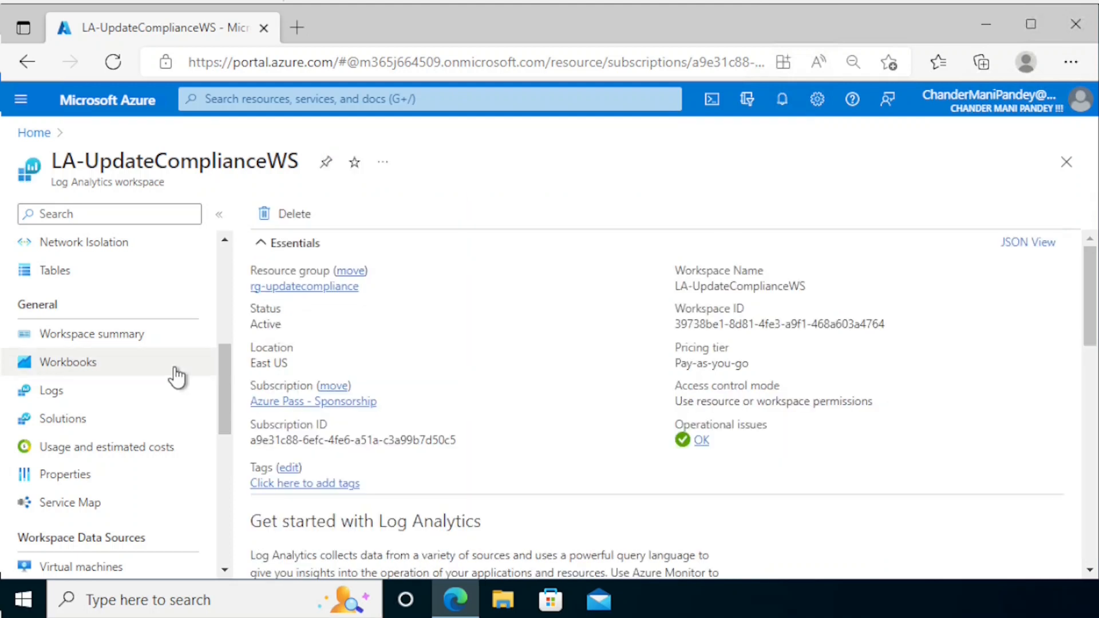
{"action": "left_click", "coordinate": [58, 407]}
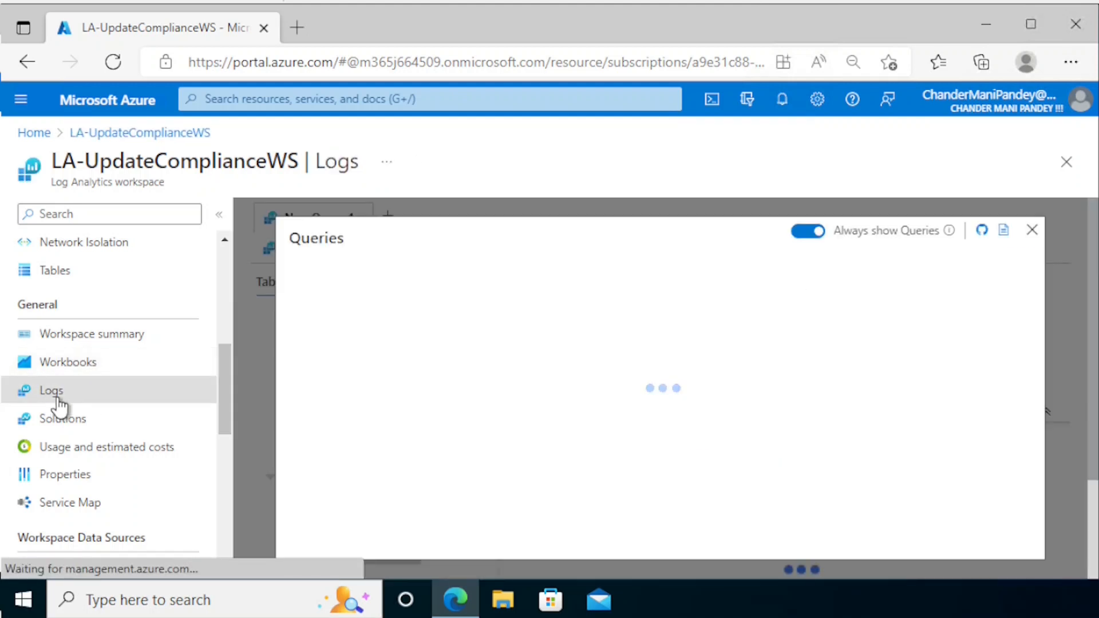
{"action": "left_click", "coordinate": [1032, 230]}
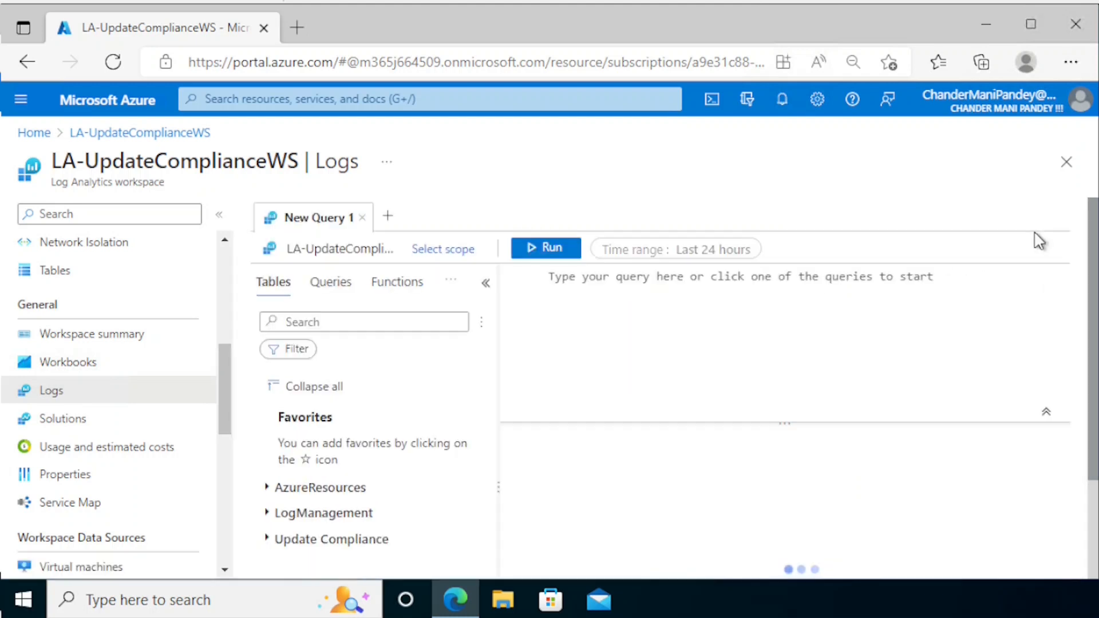
{"action": "scroll", "coordinate": [1091, 312], "scroll_direction": "down", "scroll_amount": 1}
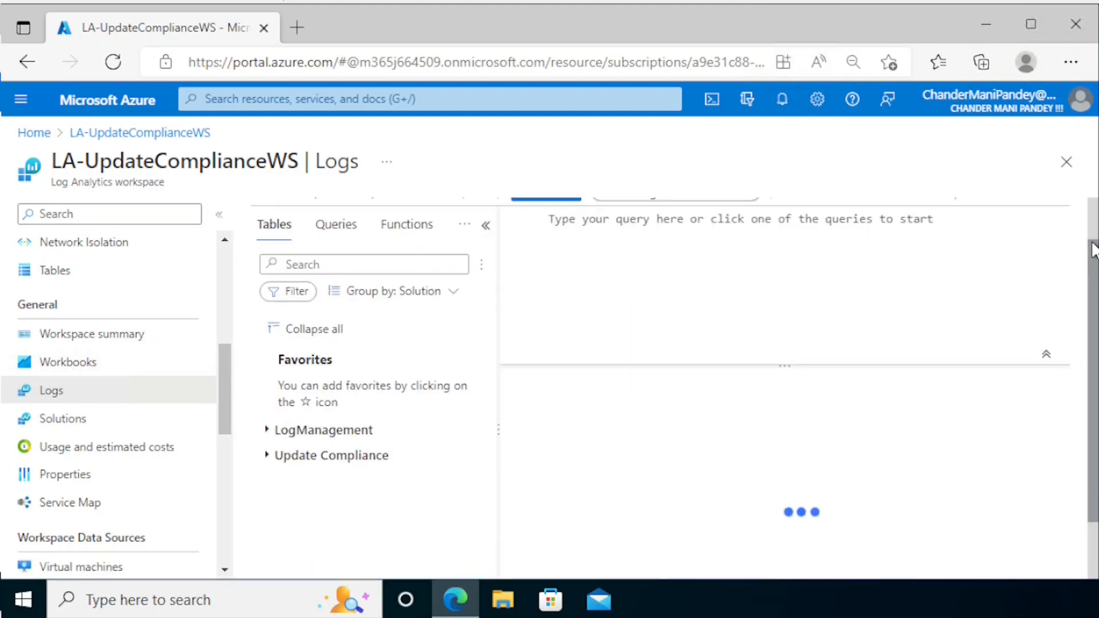
{"action": "left_click_drag", "start_coordinate": [1093, 279], "coordinate": [1093, 226]}
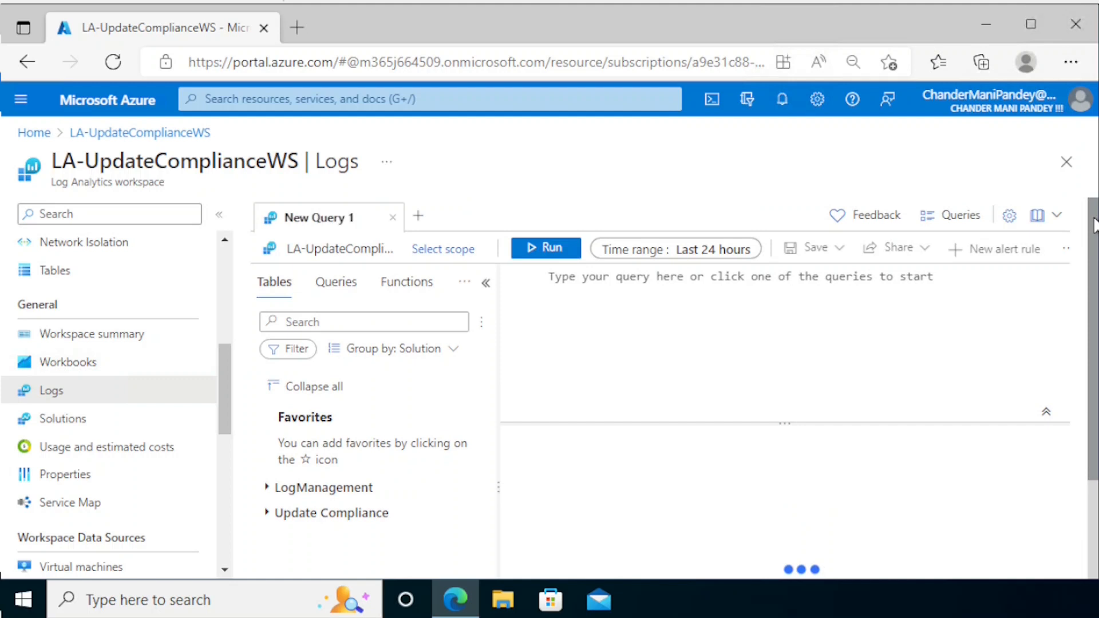
{"action": "left_click_drag", "start_coordinate": [1094, 232], "coordinate": [1094, 280]}
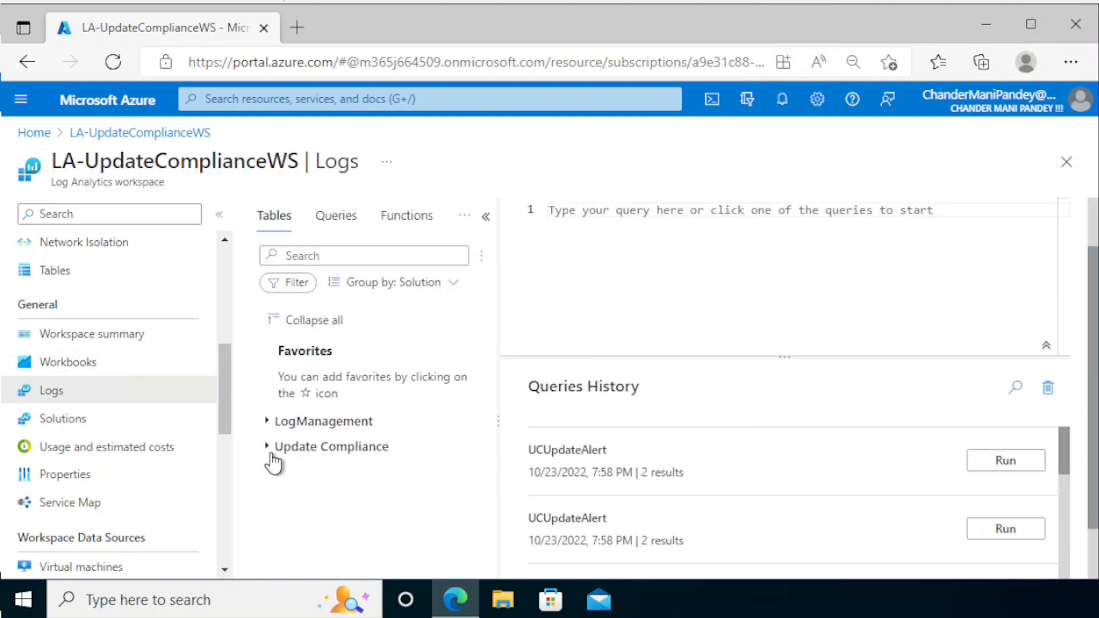
Step: Expand the Update Compliance table group in the logs and look through its tables
{"action": "left_click", "coordinate": [271, 449]}
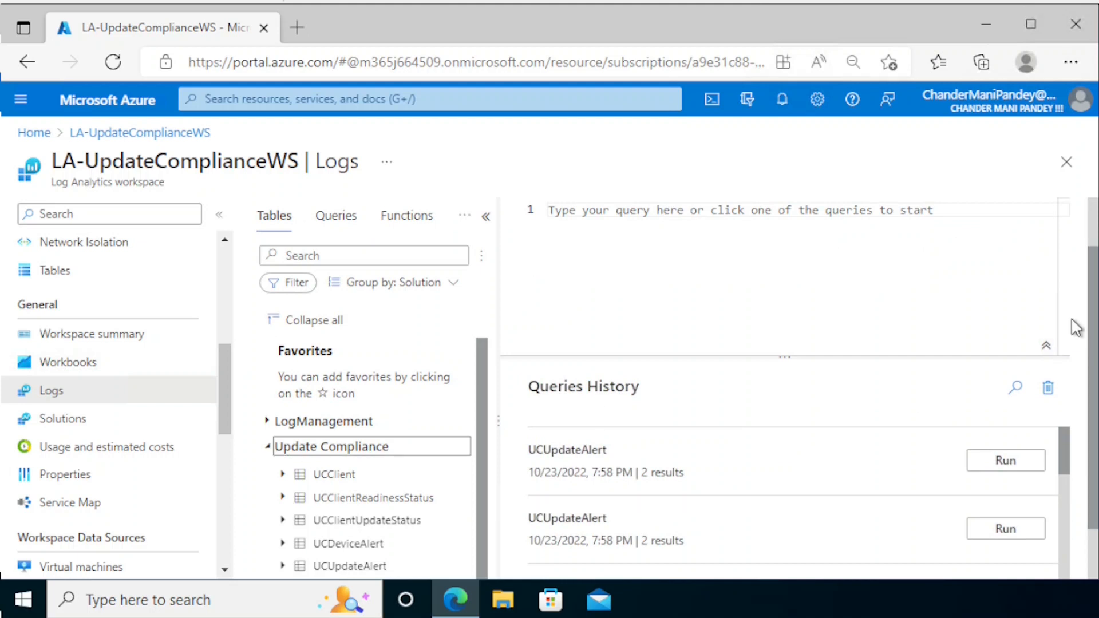
{"action": "scroll", "coordinate": [1093, 317], "scroll_direction": "down", "scroll_amount": 1}
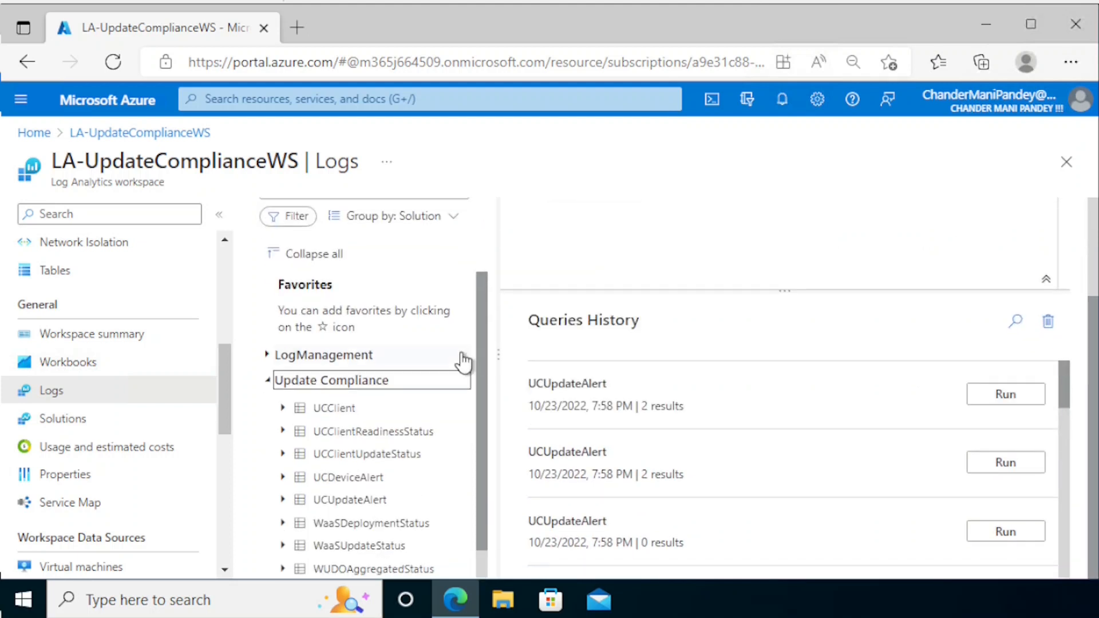
{"action": "left_click_drag", "start_coordinate": [483, 345], "coordinate": [485, 399]}
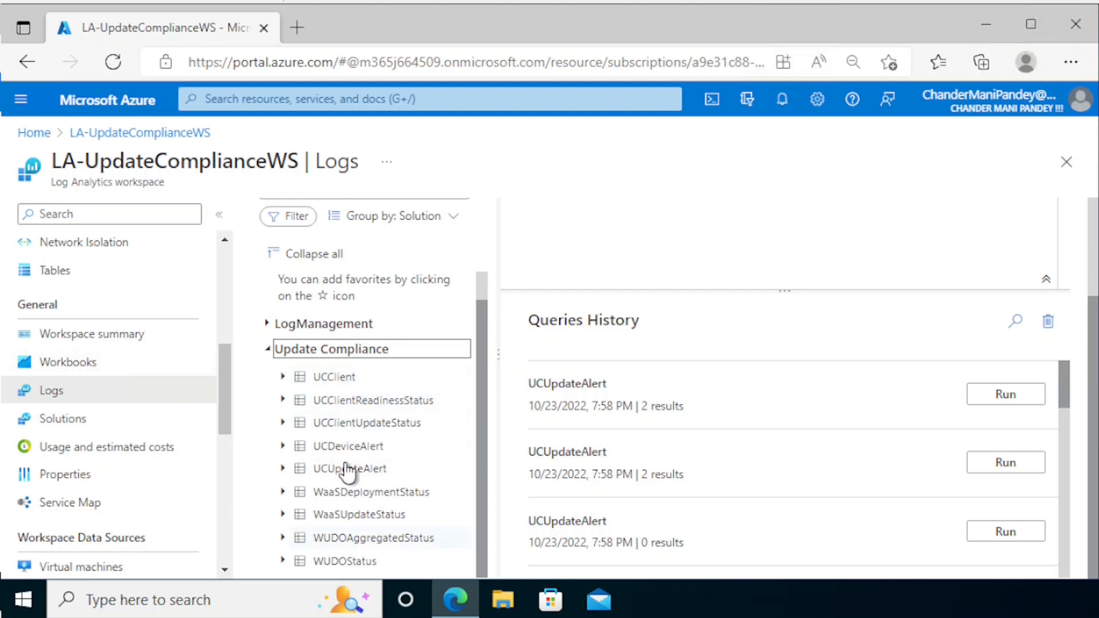
Step: Expand the UCClient table, look through its columns and collapse it again
{"action": "left_click", "coordinate": [282, 377]}
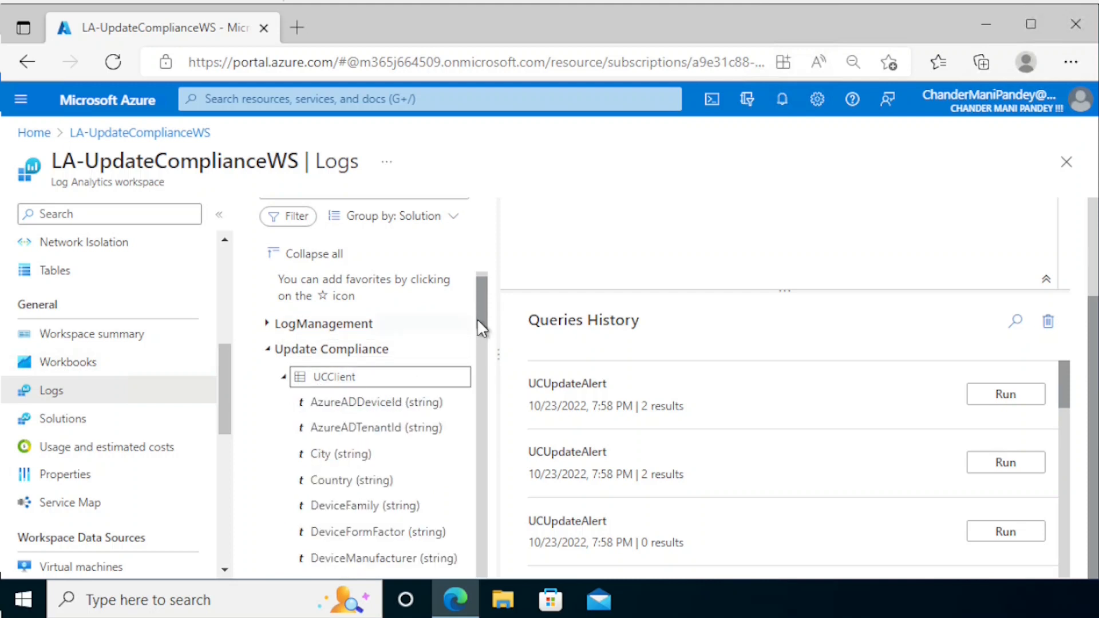
{"action": "scroll", "coordinate": [478, 320], "scroll_direction": "down", "scroll_amount": 3}
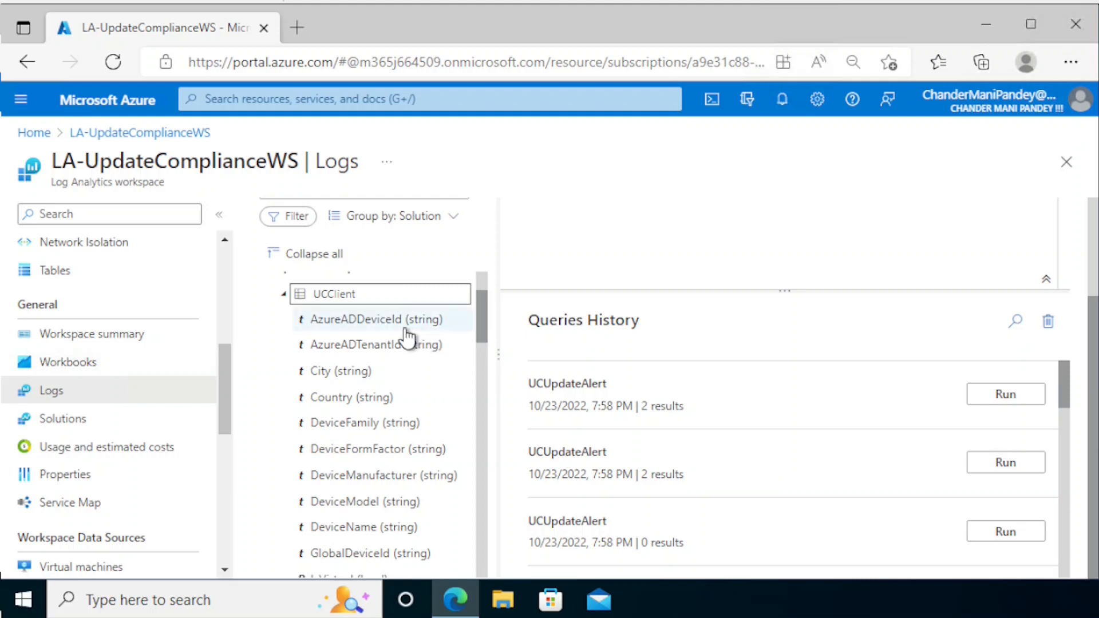
{"action": "mouse_move", "coordinate": [398, 339]}
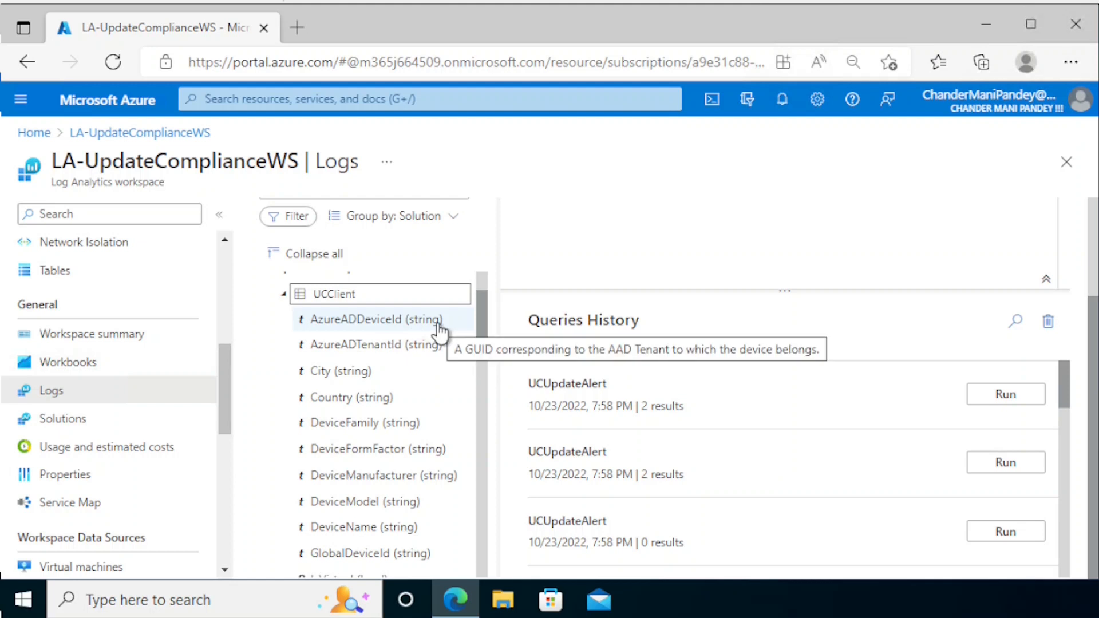
{"action": "left_click_drag", "start_coordinate": [479, 313], "coordinate": [475, 351]}
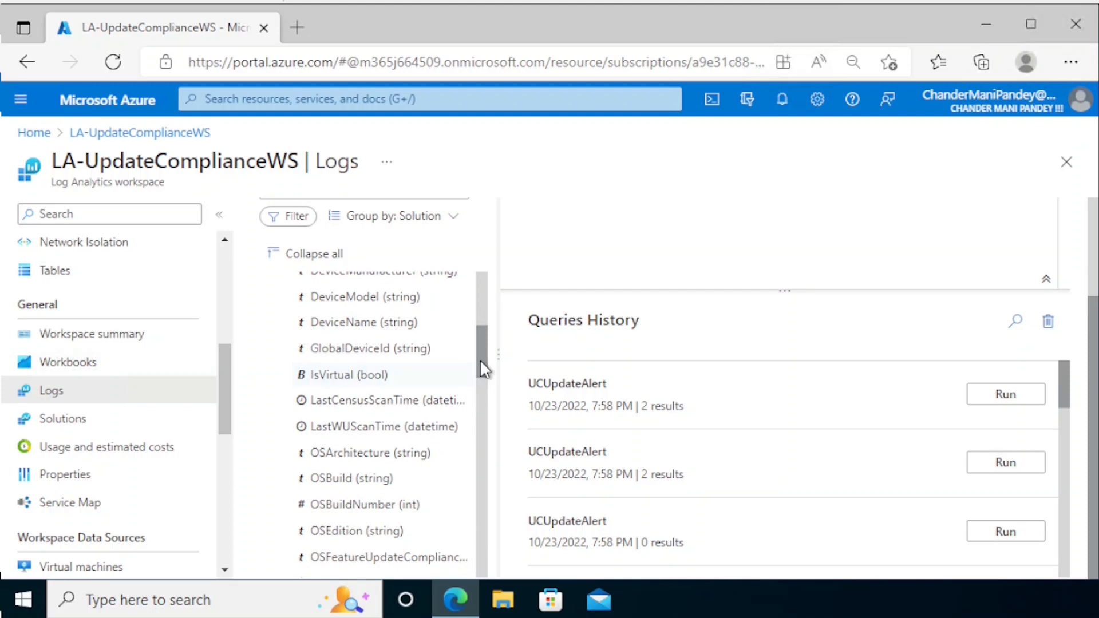
{"action": "left_click_drag", "start_coordinate": [480, 358], "coordinate": [482, 272]}
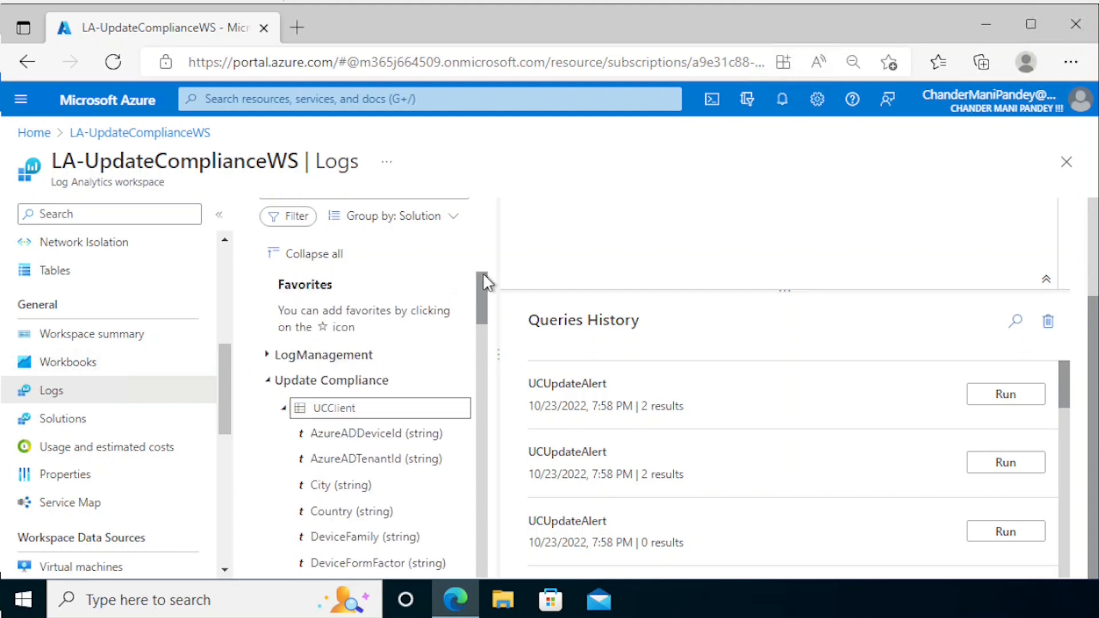
{"action": "left_click", "coordinate": [283, 408]}
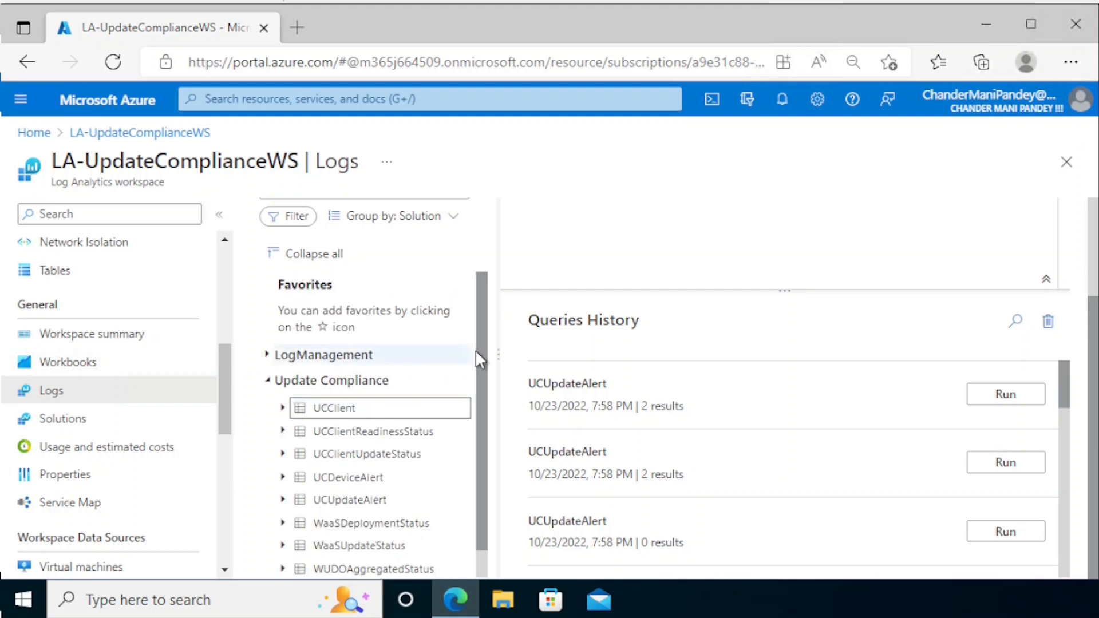
Step: Use the WaaSUpdateStatus table as the query and run it for the last 24 hours
{"action": "scroll", "coordinate": [401, 458], "scroll_direction": "down", "scroll_amount": 1}
{"action": "mouse_move", "coordinate": [359, 516]}
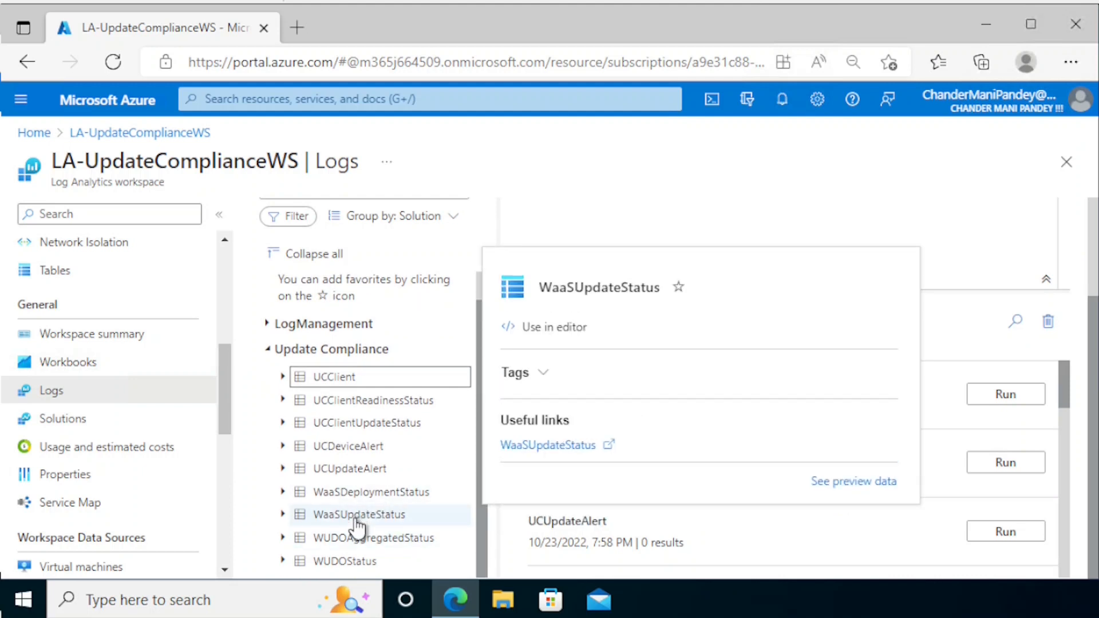
{"action": "left_click", "coordinate": [358, 518]}
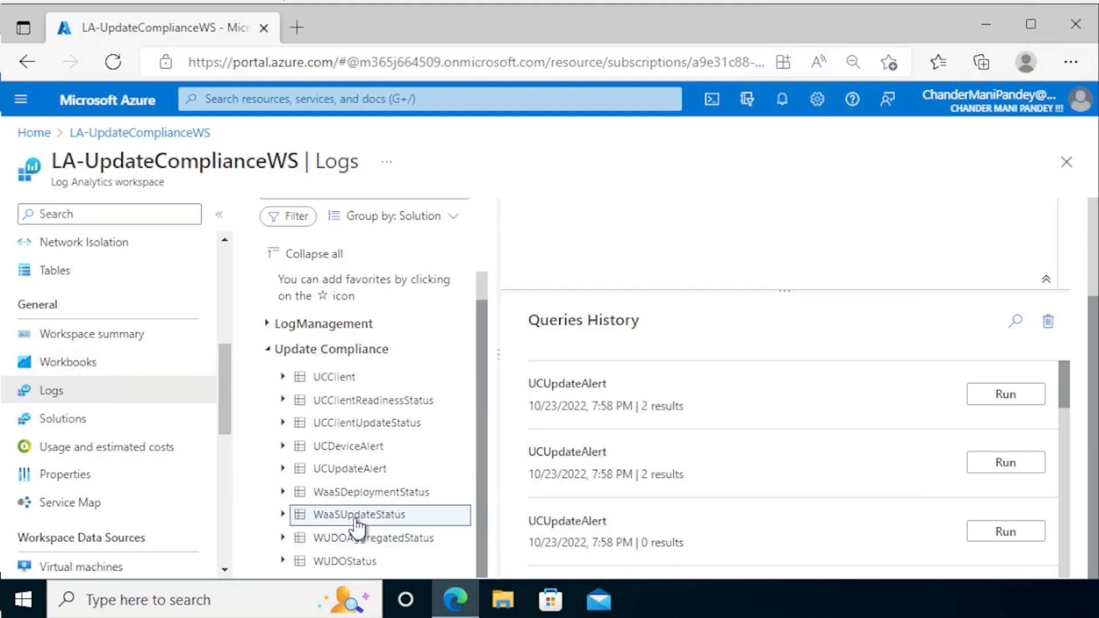
{"action": "scroll", "coordinate": [744, 343], "scroll_direction": "up", "scroll_amount": 3}
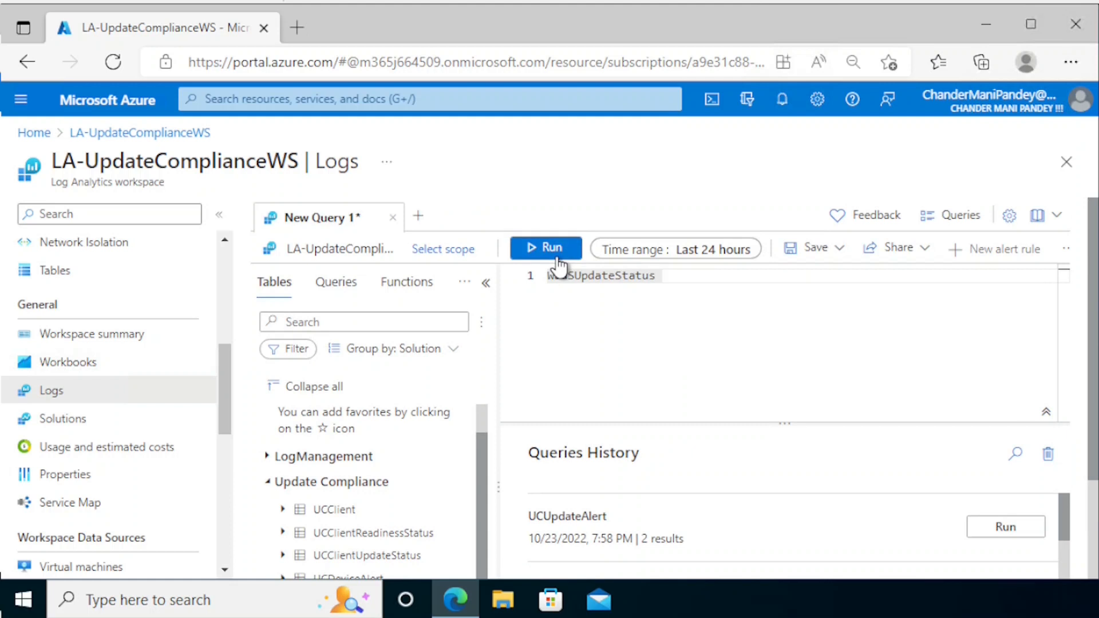
{"action": "left_click", "coordinate": [556, 257]}
{"action": "scroll", "coordinate": [790, 499], "scroll_direction": "down", "scroll_amount": 3}
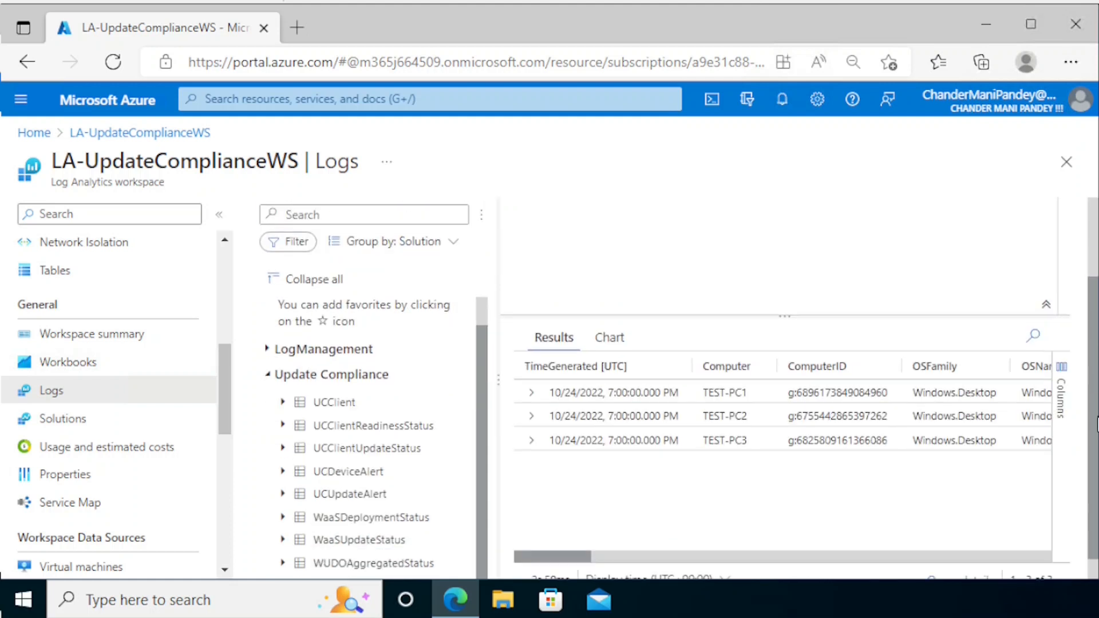
Step: Examine the WaaSUpdateStatus result columns, from OS version and build through deferral and pause settings to update and attention status
{"action": "scroll", "coordinate": [578, 531], "scroll_direction": "right", "scroll_amount": 3}
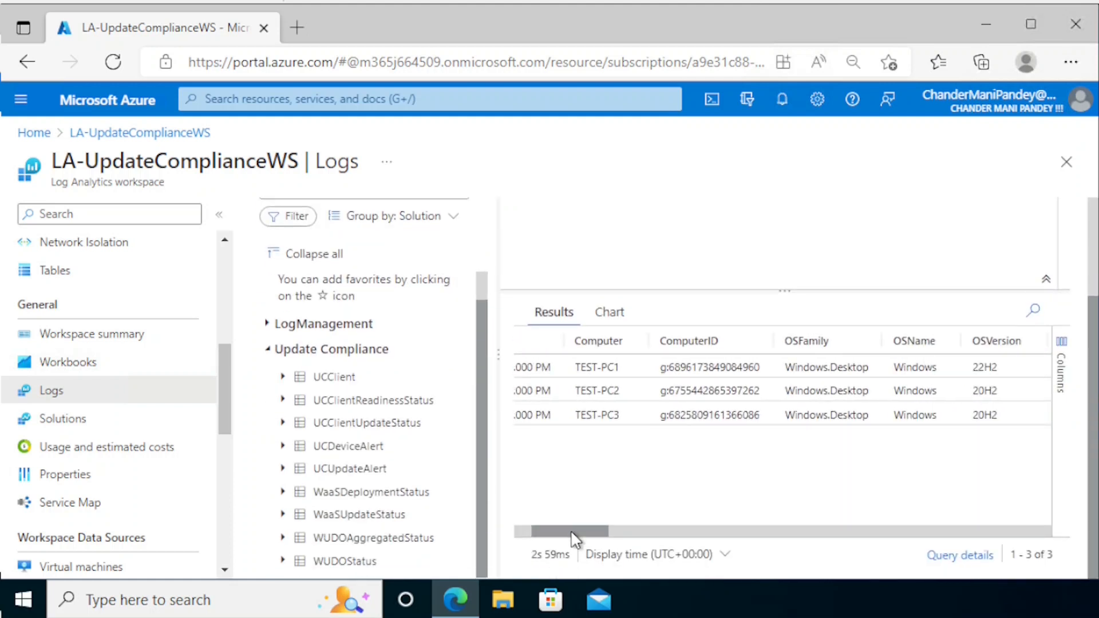
{"action": "mouse_move", "coordinate": [571, 530]}
{"action": "left_mouse_down"}
{"action": "mouse_move", "coordinate": [647, 530]}
{"action": "mouse_move", "coordinate": [578, 531]}
{"action": "left_mouse_up"}
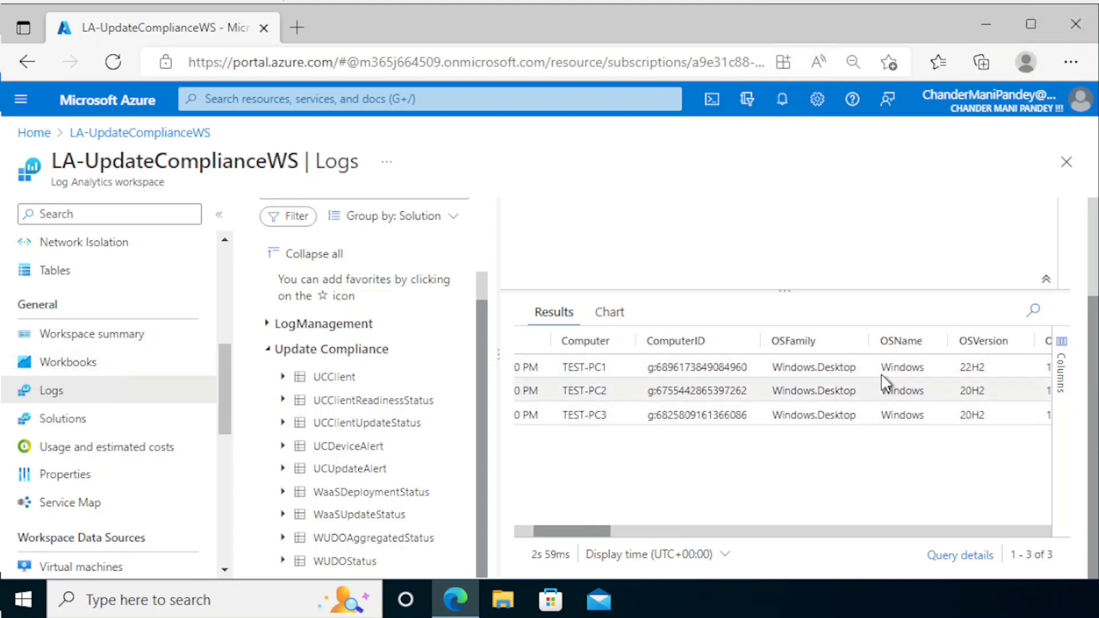
{"action": "left_click_drag", "start_coordinate": [599, 531], "coordinate": [644, 533]}
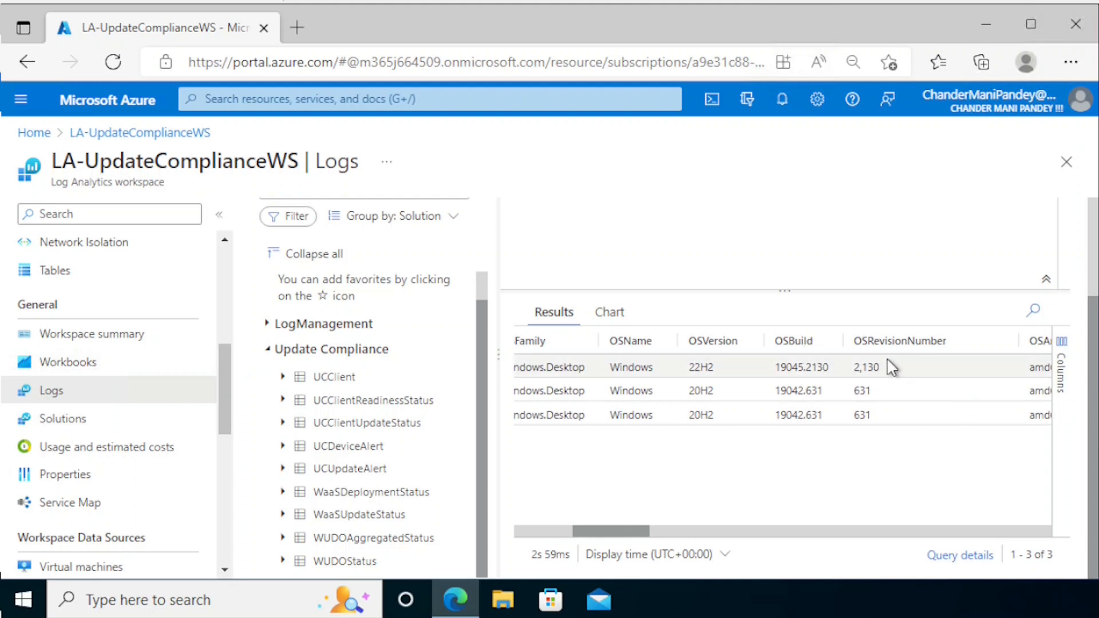
{"action": "left_click_drag", "start_coordinate": [648, 532], "coordinate": [726, 531]}
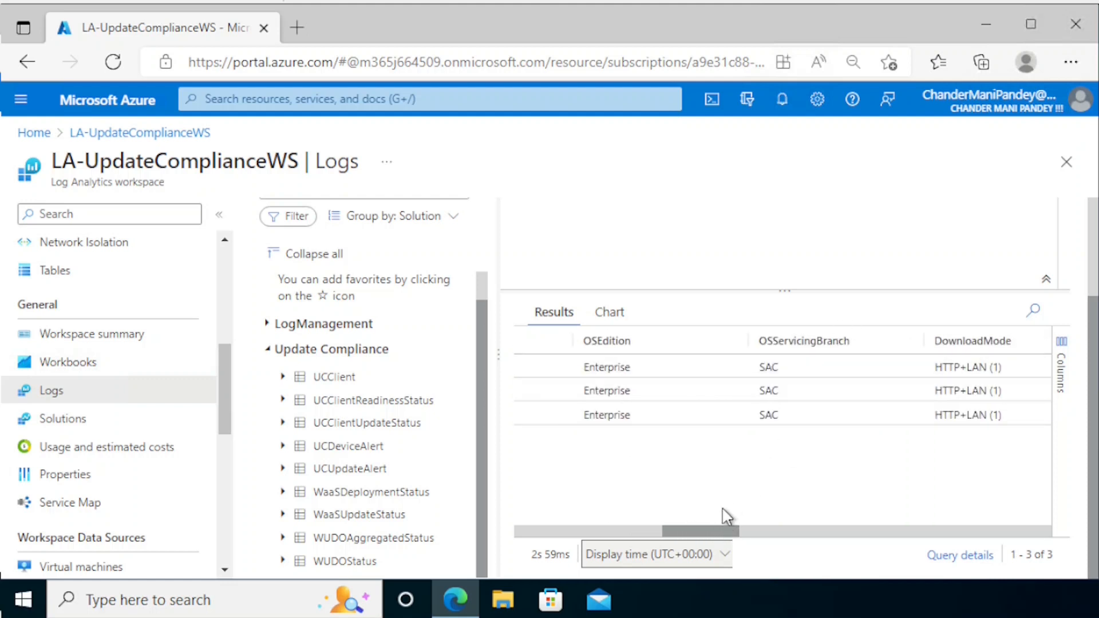
{"action": "left_click_drag", "start_coordinate": [713, 532], "coordinate": [741, 531]}
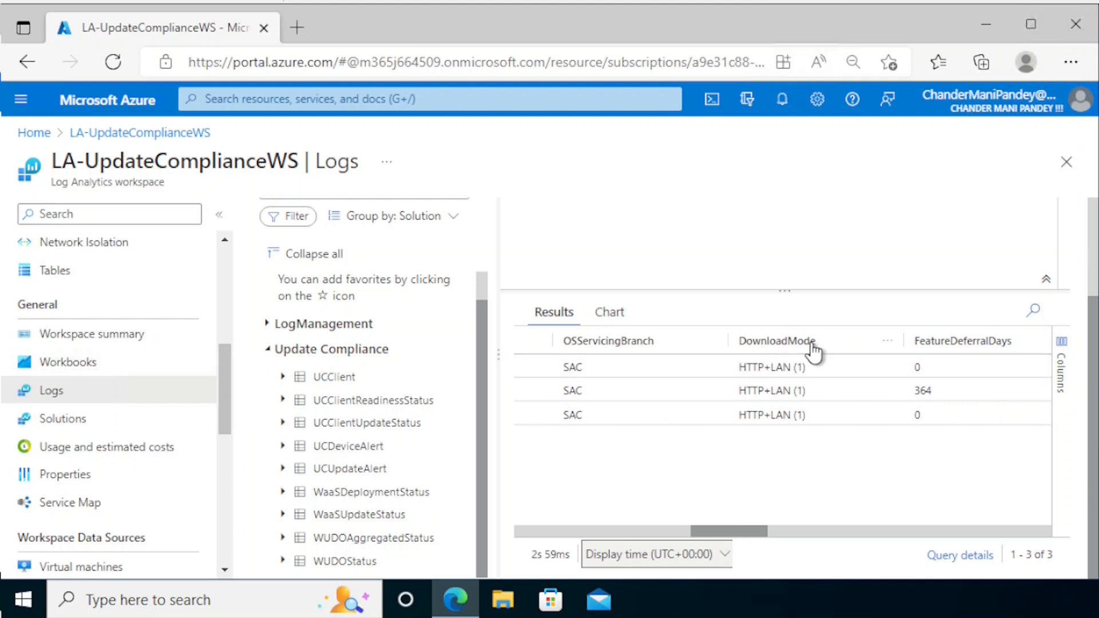
{"action": "left_click_drag", "start_coordinate": [736, 531], "coordinate": [764, 532]}
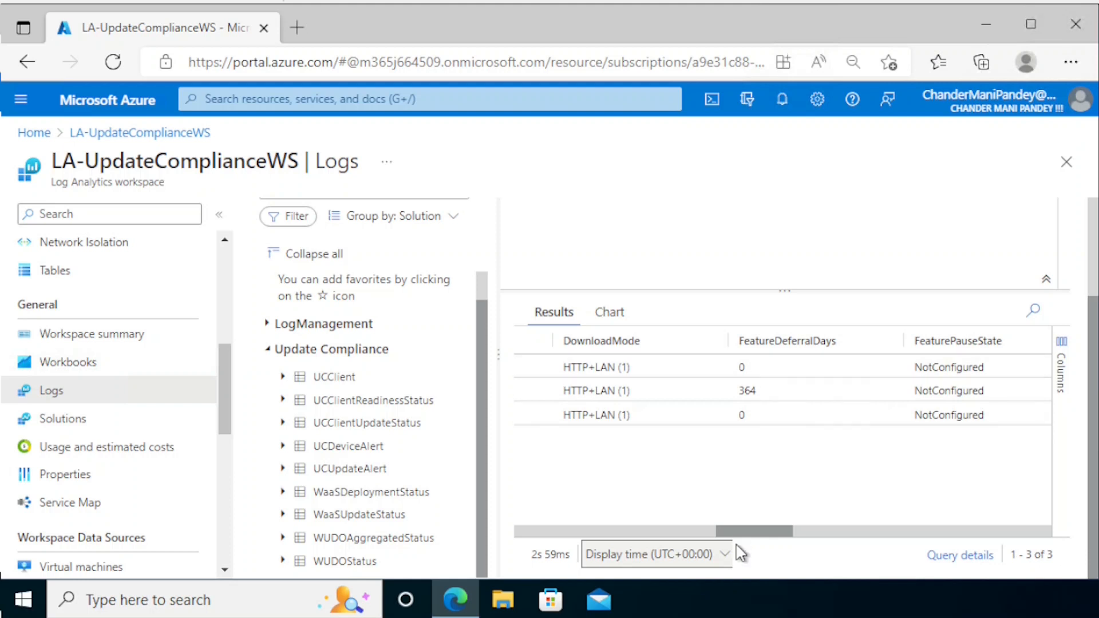
{"action": "left_click_drag", "start_coordinate": [746, 534], "coordinate": [773, 533]}
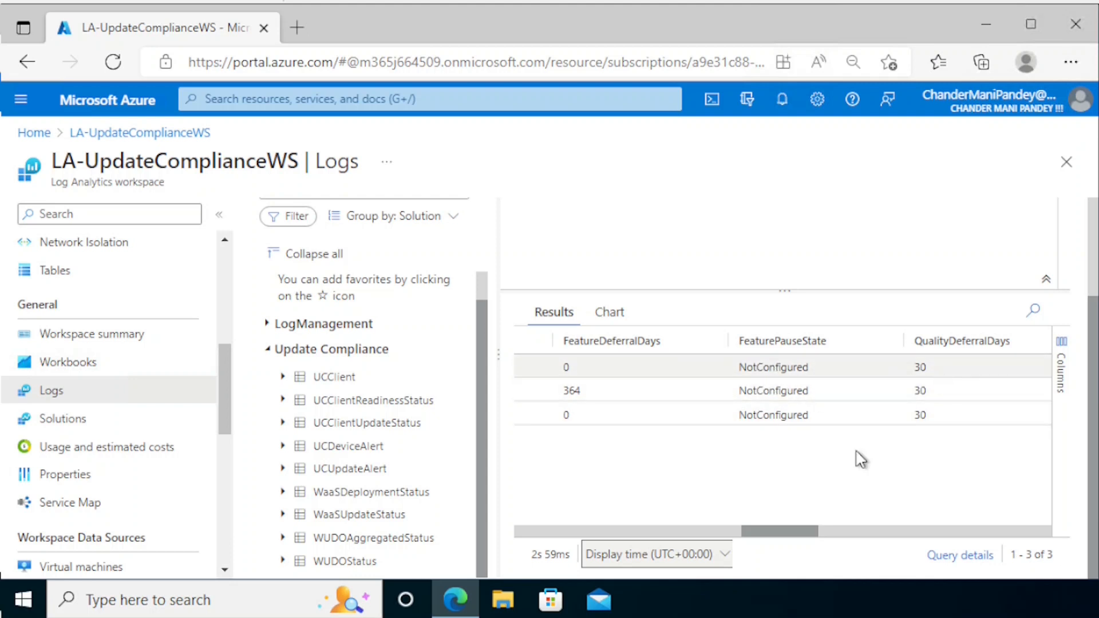
{"action": "left_click_drag", "start_coordinate": [790, 538], "coordinate": [806, 540]}
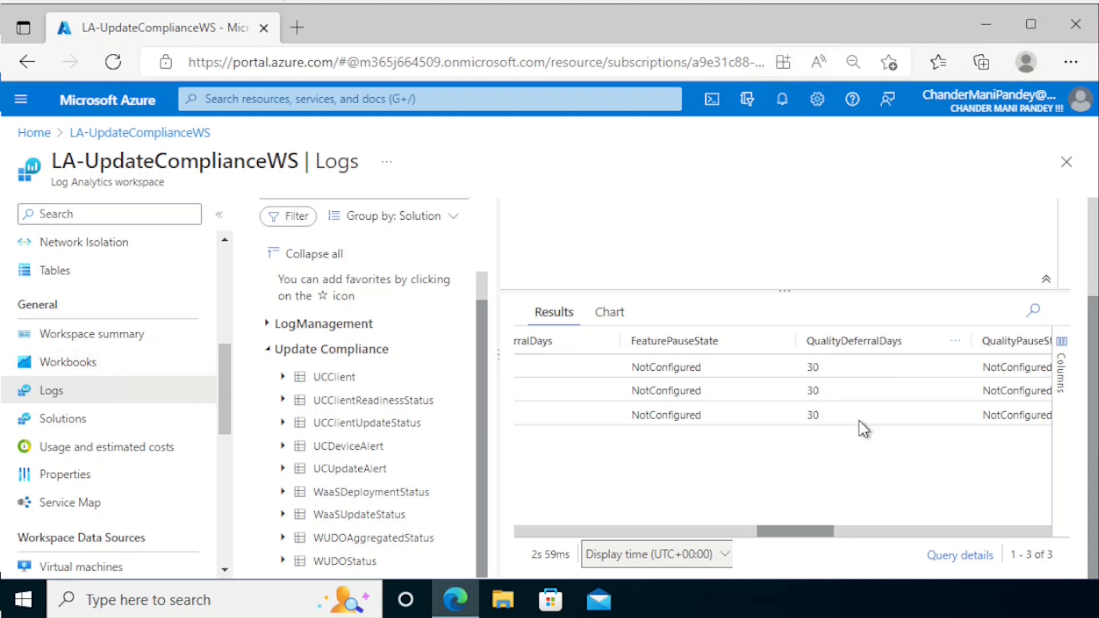
{"action": "left_click_drag", "start_coordinate": [809, 535], "coordinate": [866, 532]}
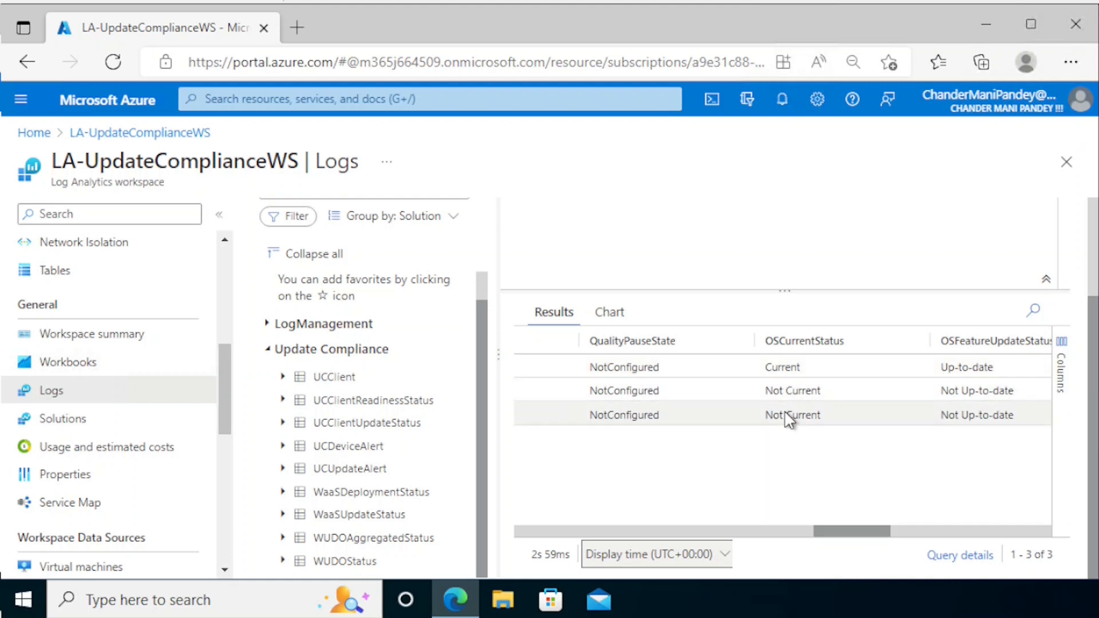
{"action": "left_click_drag", "start_coordinate": [864, 531], "coordinate": [923, 540]}
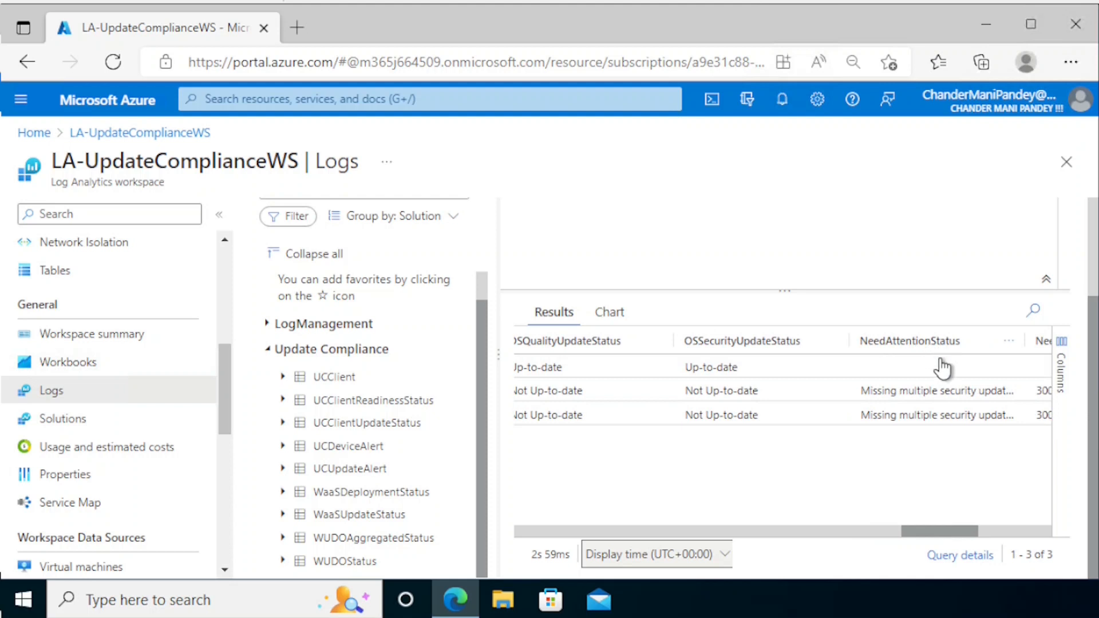
{"action": "left_click_drag", "start_coordinate": [961, 532], "coordinate": [669, 530]}
Step: Look through the available save and export options for the WaaSUpdateStatus query without applying any
{"action": "mouse_move", "coordinate": [485, 284]}
{"action": "left_mouse_down"}
{"action": "mouse_move", "coordinate": [483, 300]}
{"action": "mouse_move", "coordinate": [484, 286]}
{"action": "left_mouse_up"}
{"action": "left_click_drag", "start_coordinate": [1090, 343], "coordinate": [1090, 248]}
{"action": "left_click", "coordinate": [833, 249]}
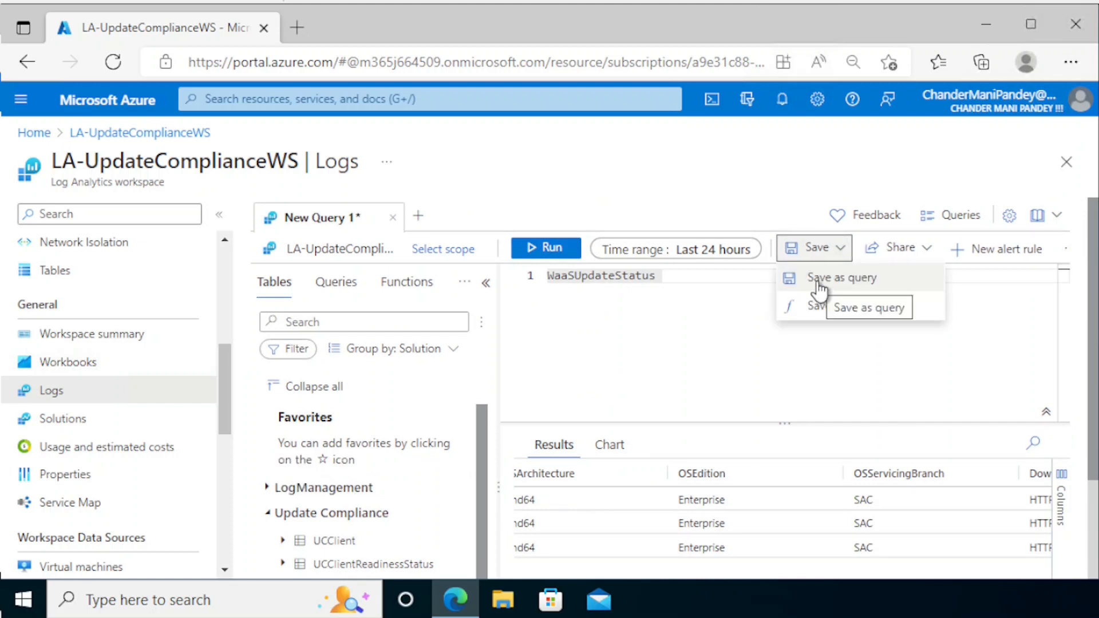
{"action": "left_click", "coordinate": [994, 381]}
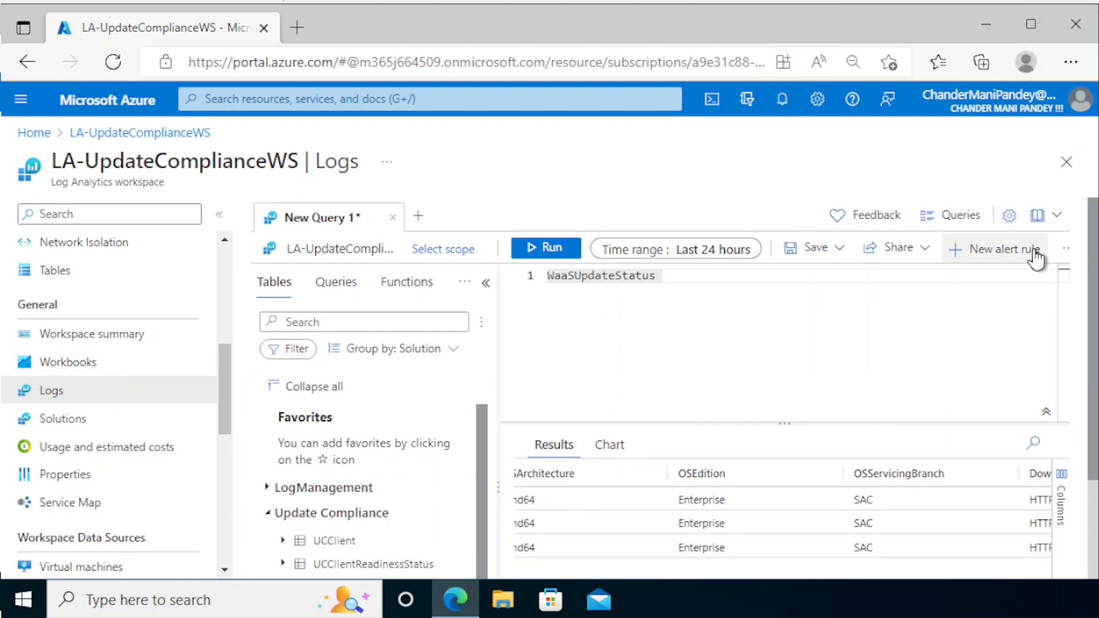
{"action": "left_click", "coordinate": [1063, 252]}
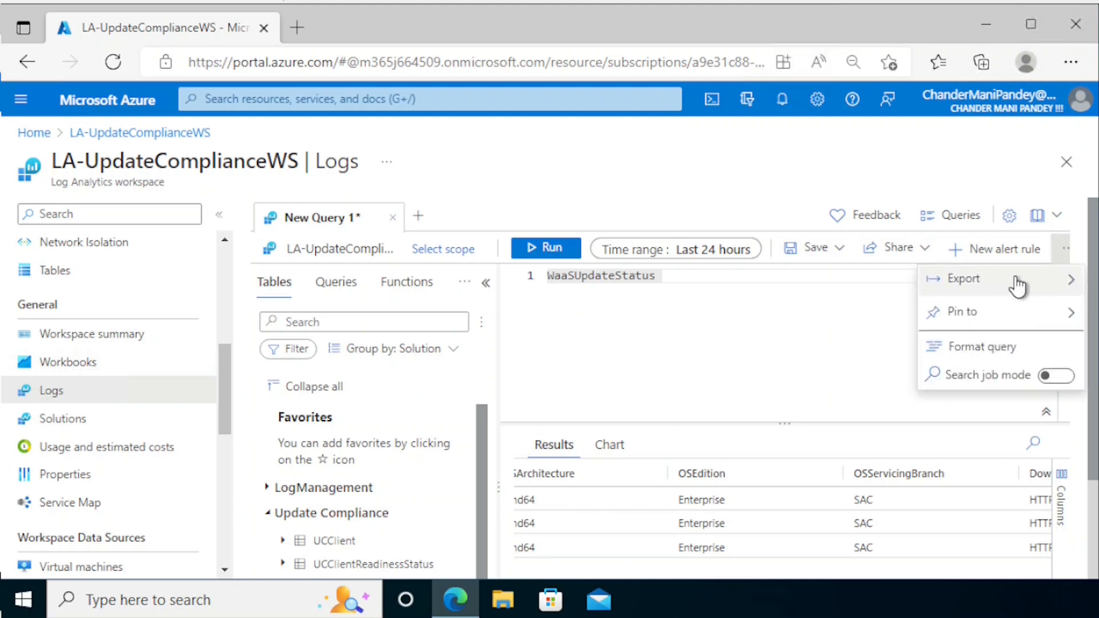
{"action": "mouse_move", "coordinate": [963, 286]}
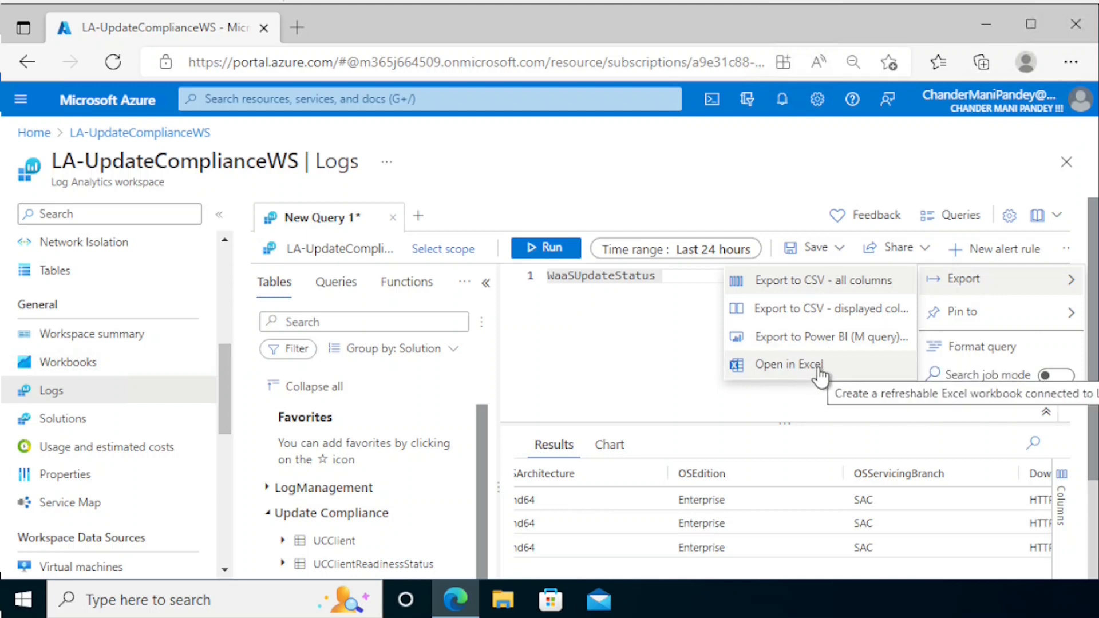
{"action": "left_click", "coordinate": [646, 378]}
Step: Open the workspace's WaaSUpdateInsights solution and go from its summary to the Update Compliance overview
{"action": "left_click", "coordinate": [63, 419]}
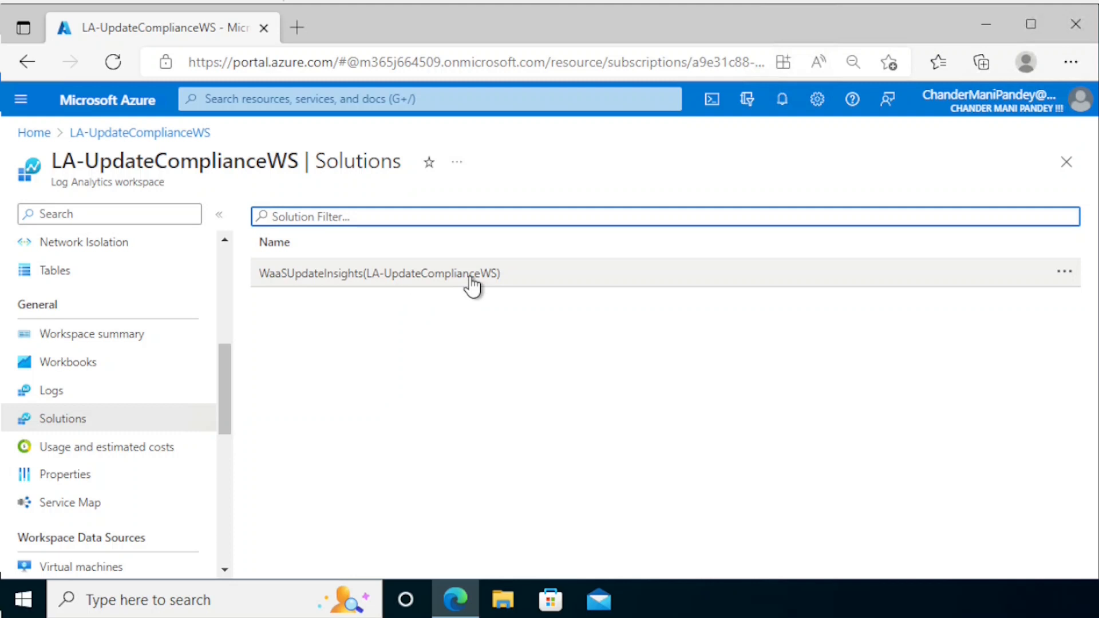
{"action": "left_click", "coordinate": [470, 278]}
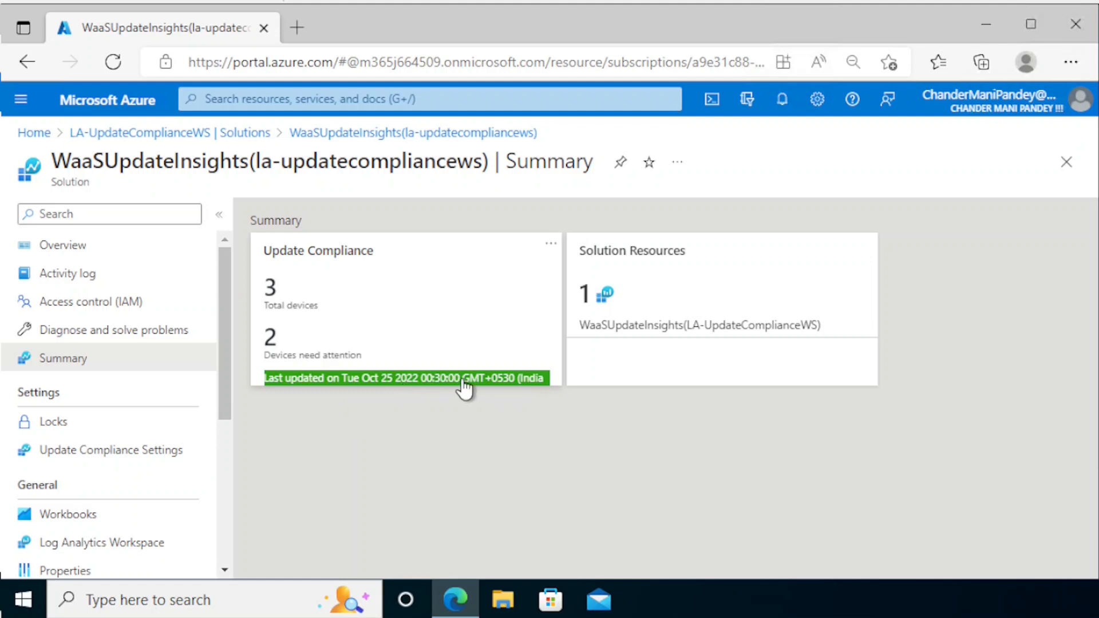
{"action": "left_click", "coordinate": [446, 319]}
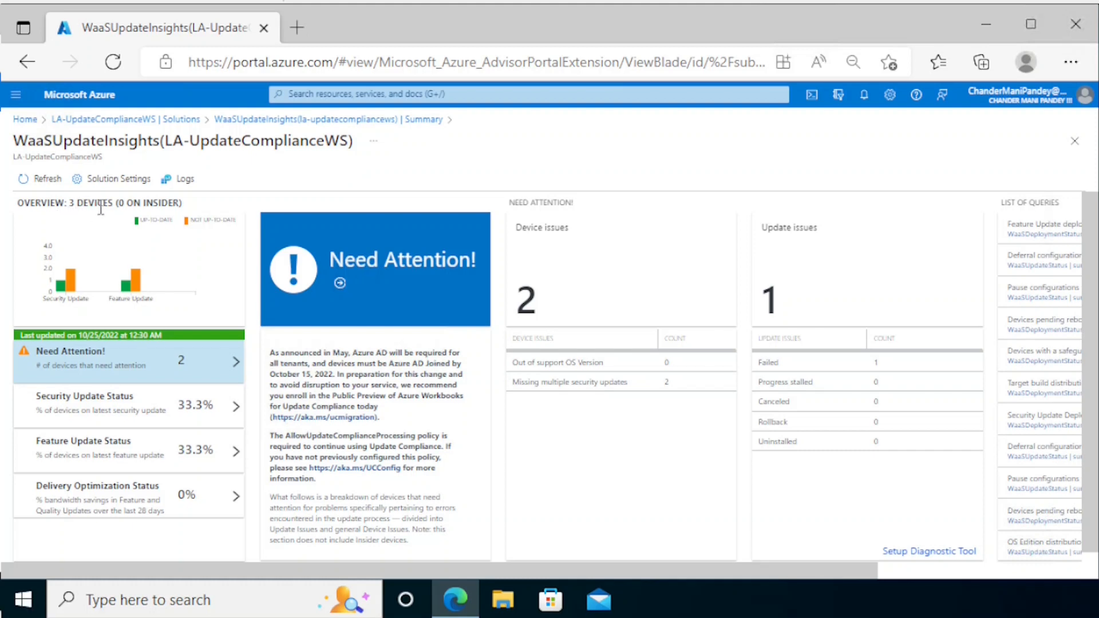
Step: Examine the device overview, the security and feature update chart, and the Need Attention descriptions of device and update issues
{"action": "left_click_drag", "start_coordinate": [178, 203], "coordinate": [122, 207]}
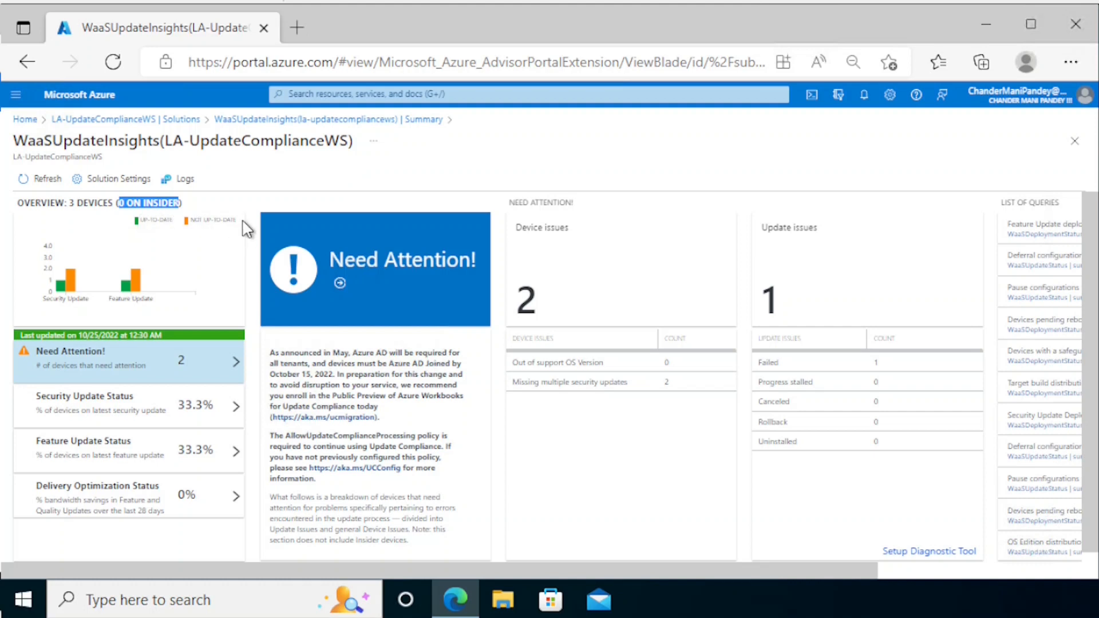
{"action": "left_click_drag", "start_coordinate": [88, 299], "coordinate": [45, 303]}
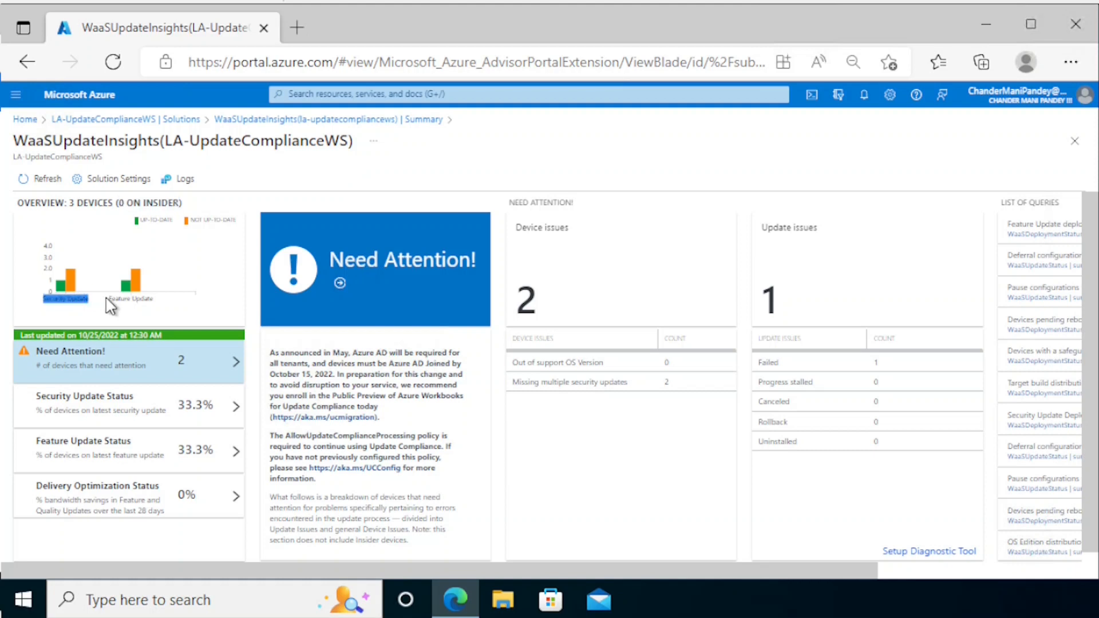
{"action": "left_click_drag", "start_coordinate": [155, 300], "coordinate": [112, 309]}
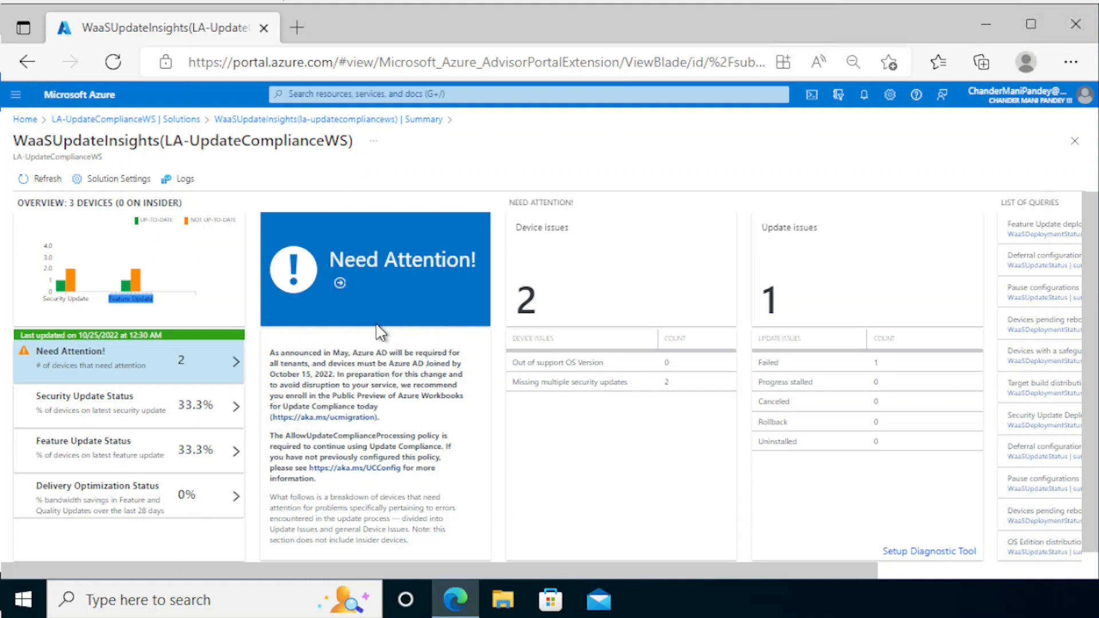
{"action": "left_click_drag", "start_coordinate": [487, 358], "coordinate": [483, 419]}
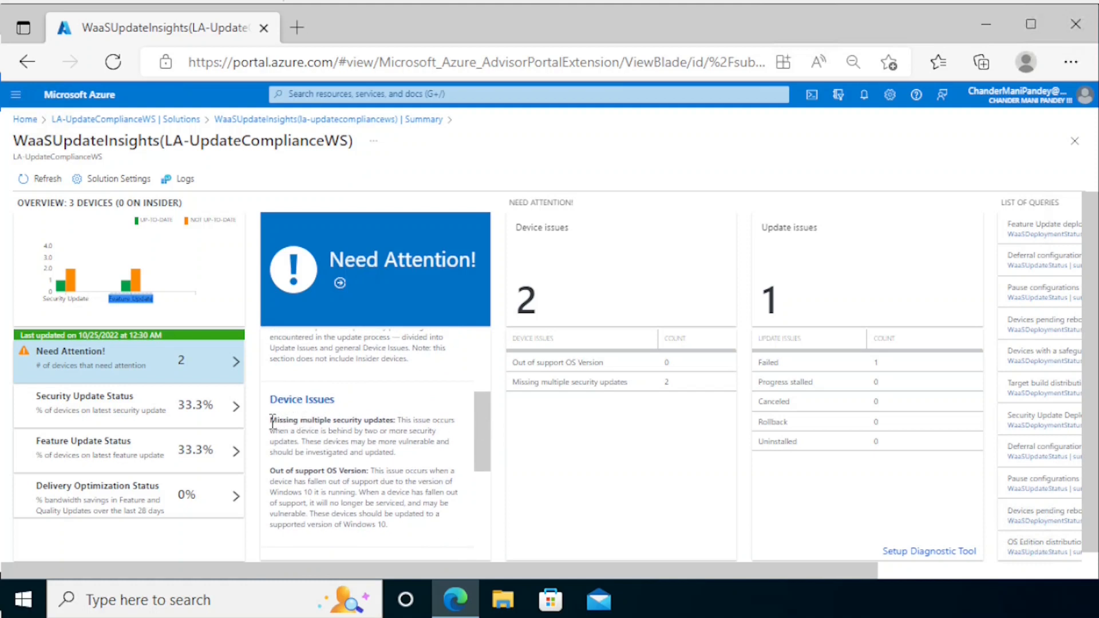
{"action": "left_click_drag", "start_coordinate": [397, 421], "coordinate": [413, 458]}
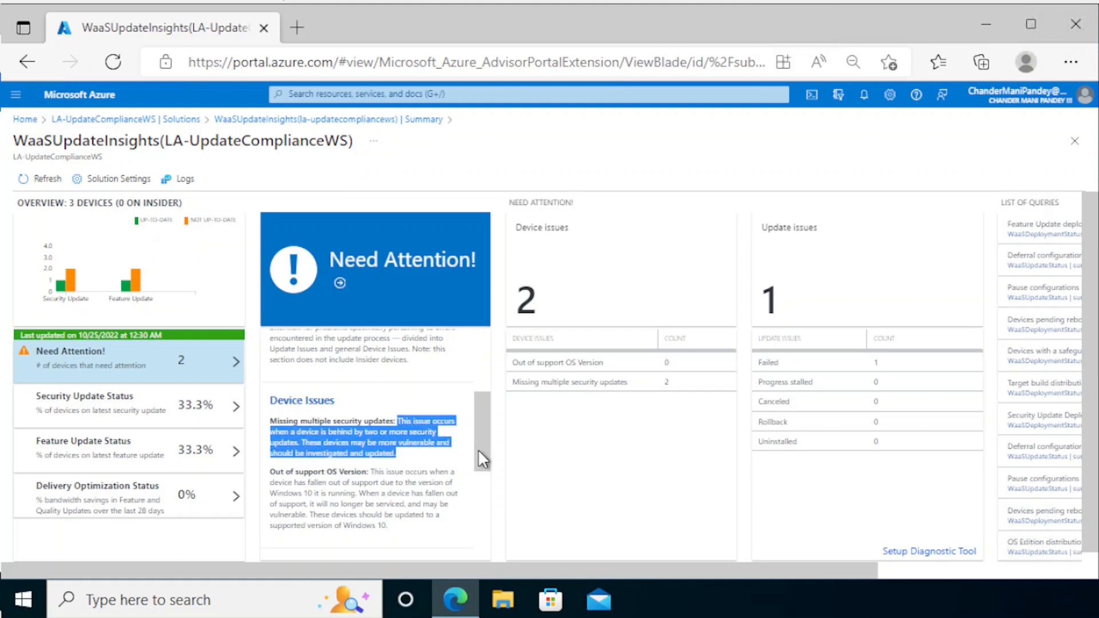
{"action": "scroll", "coordinate": [480, 458], "scroll_direction": "down", "scroll_amount": 1}
{"action": "scroll", "coordinate": [481, 475], "scroll_direction": "down", "scroll_amount": 1}
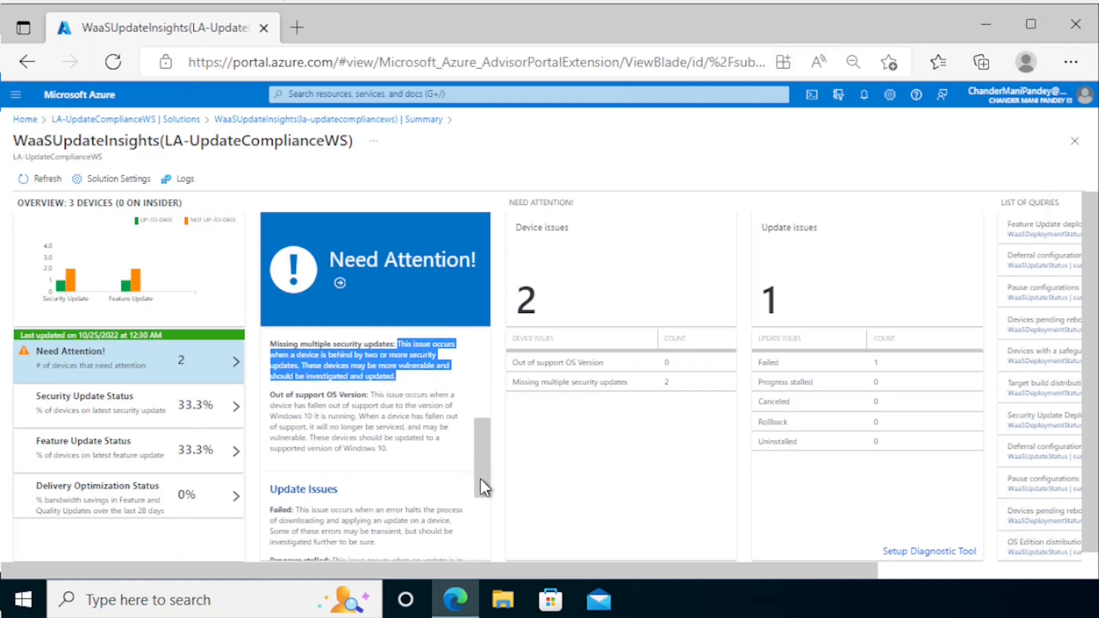
Step: Return to the WaaSUpdateInsights overview and open the log query for devices missing multiple security updates
{"action": "key", "text": "alt+Left"}
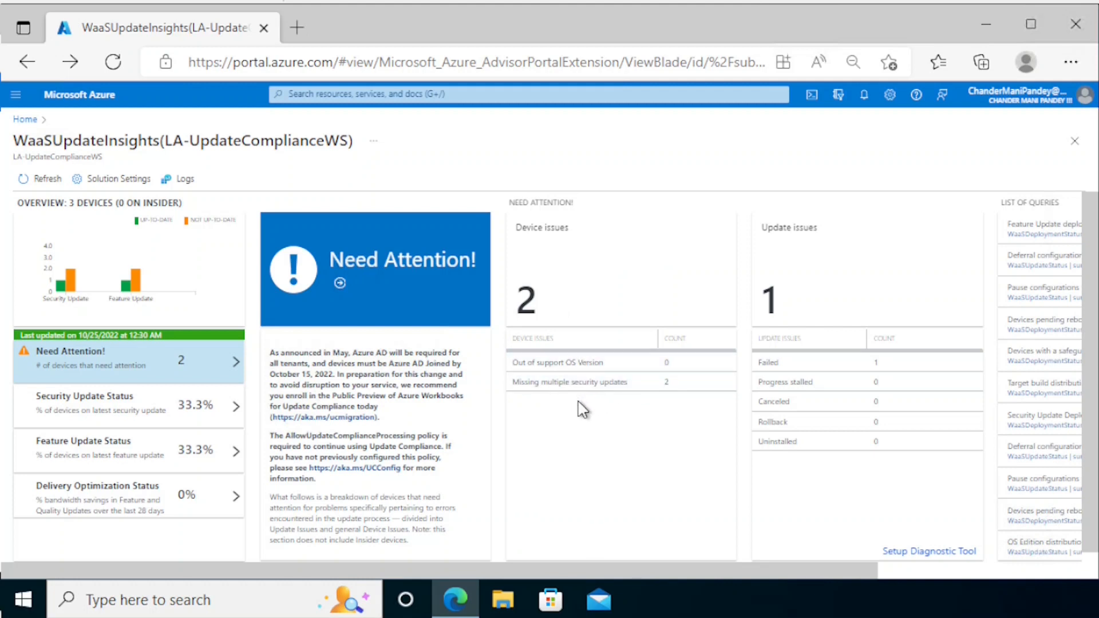
{"action": "left_click", "coordinate": [651, 382]}
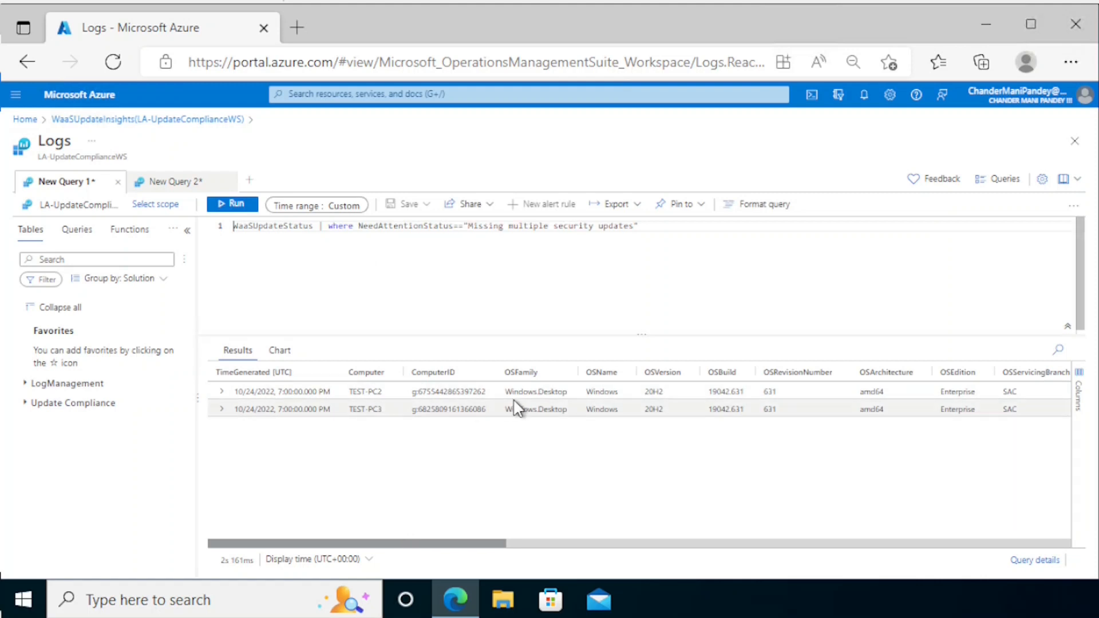
Step: Look through the remaining columns of the query results and return to the overview to read the Update Issues descriptions
{"action": "left_click_drag", "start_coordinate": [498, 544], "coordinate": [738, 542]}
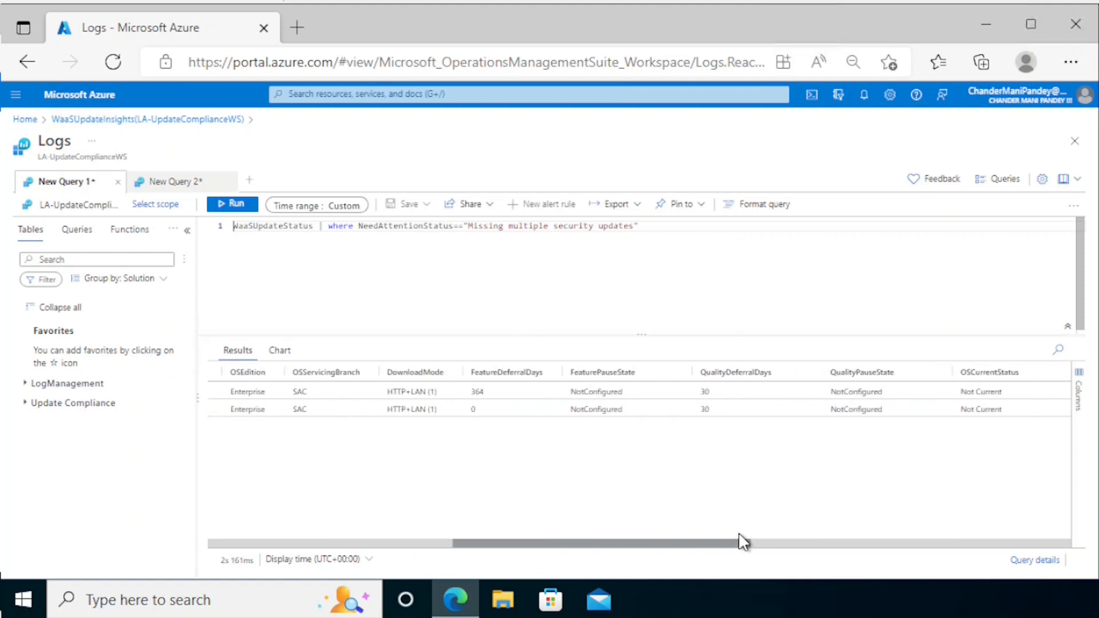
{"action": "left_click_drag", "start_coordinate": [692, 548], "coordinate": [915, 542]}
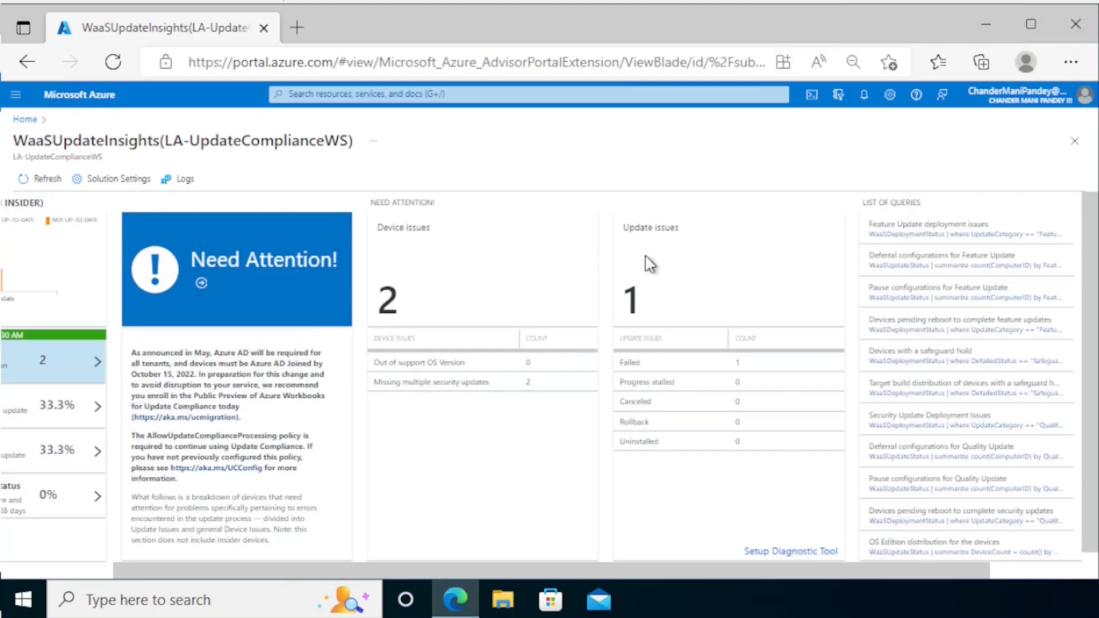
{"action": "left_click_drag", "start_coordinate": [347, 362], "coordinate": [348, 495]}
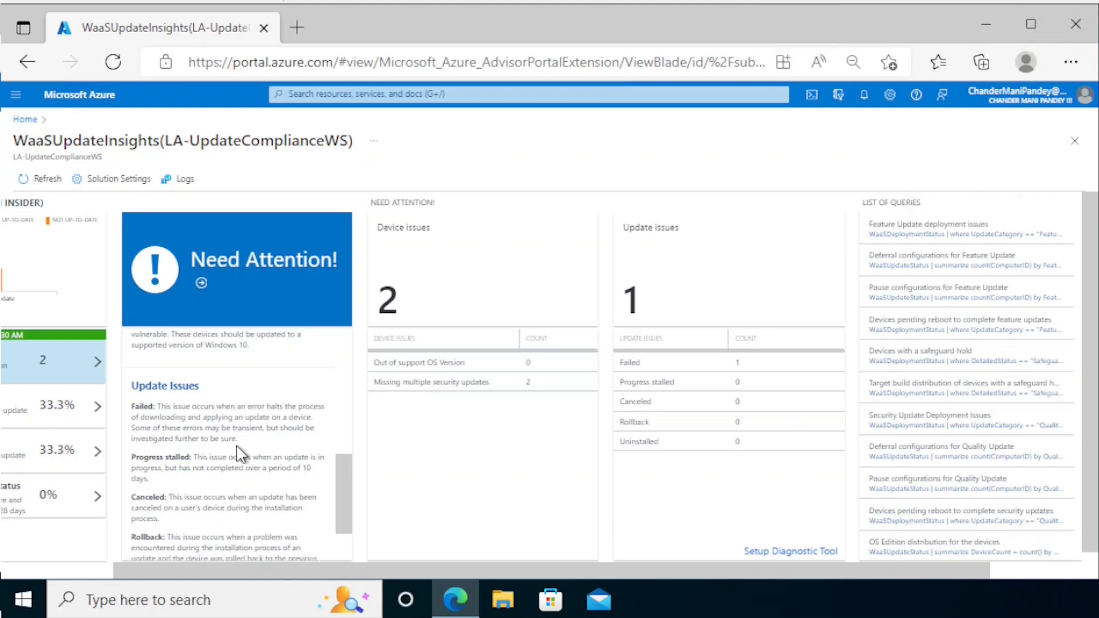
{"action": "scroll", "coordinate": [240, 455], "scroll_direction": "down", "scroll_amount": 1}
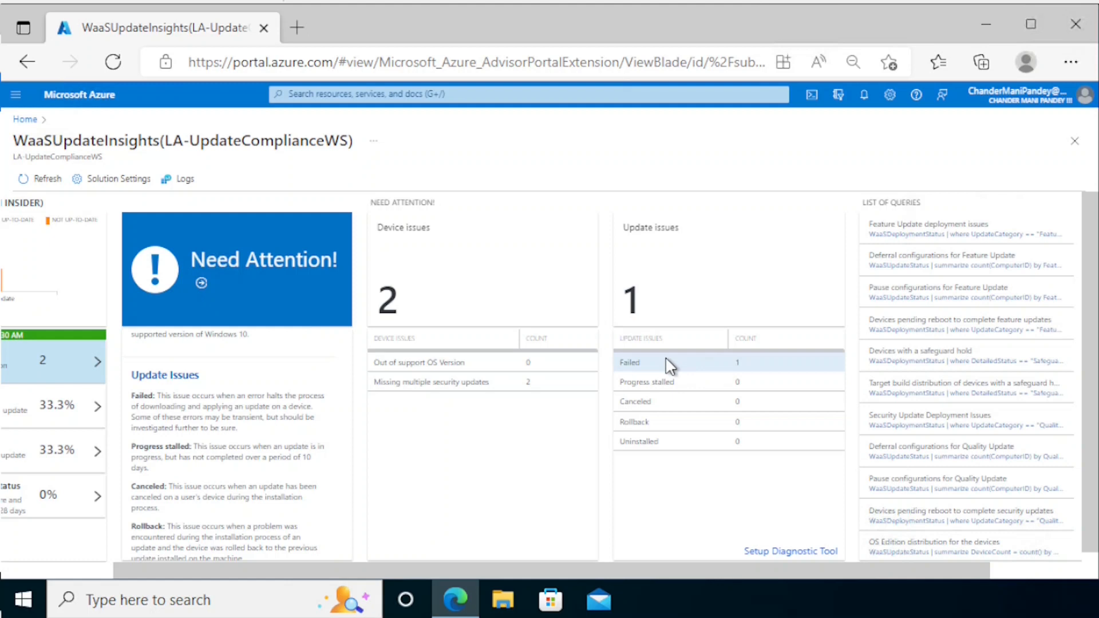
Step: Open the log query for devices with failed updates and look through its deployment status and error columns
{"action": "left_click", "coordinate": [693, 372]}
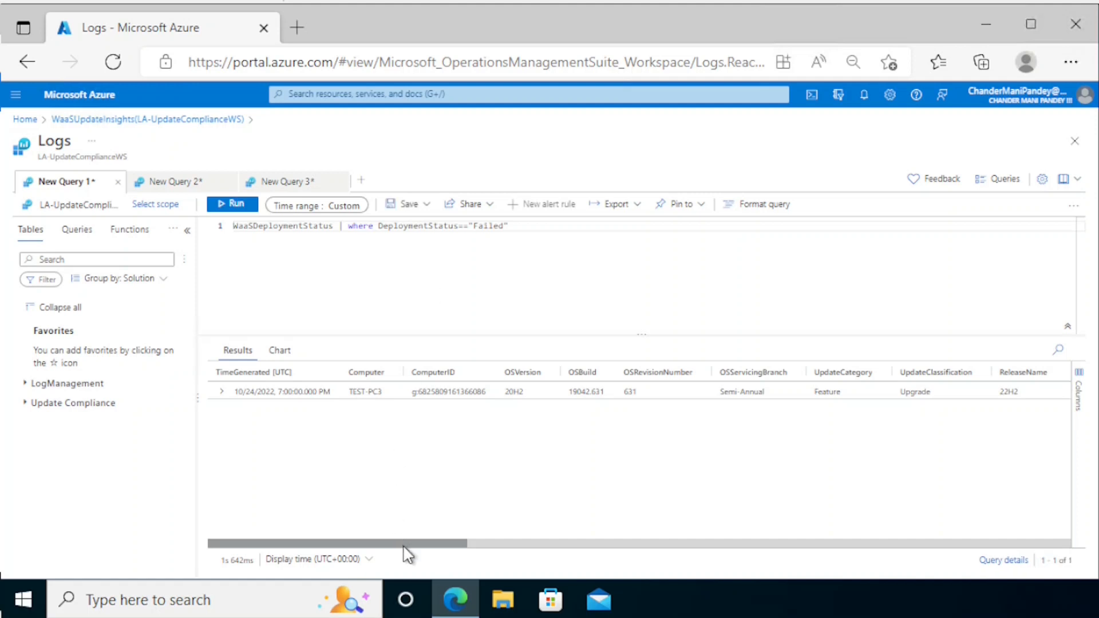
{"action": "left_click_drag", "start_coordinate": [409, 544], "coordinate": [834, 549]}
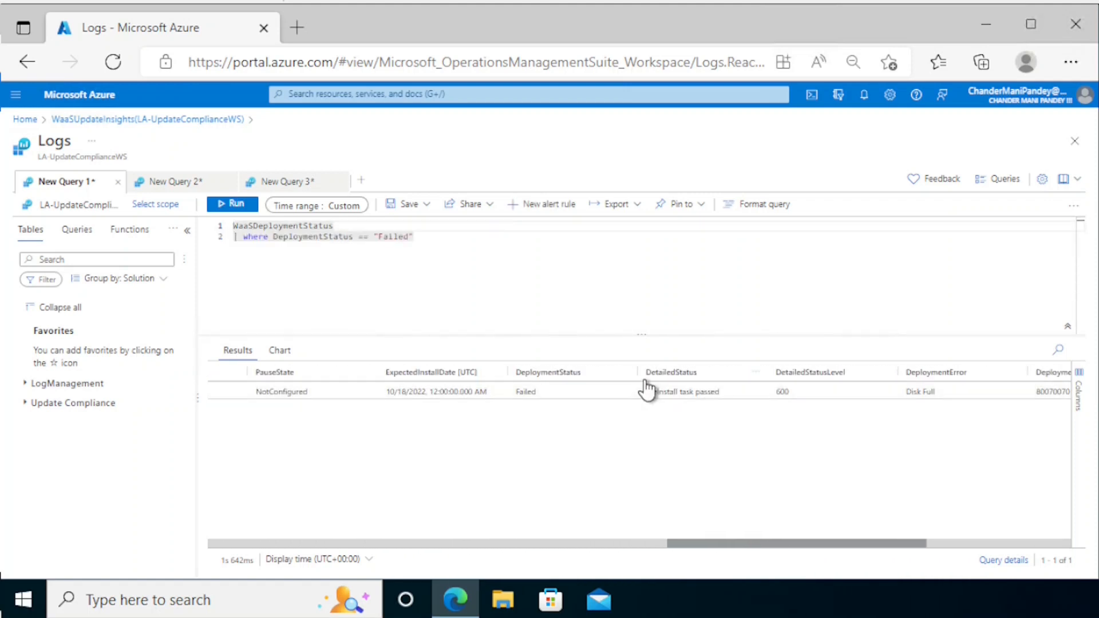
{"action": "left_click_drag", "start_coordinate": [747, 544], "coordinate": [814, 548]}
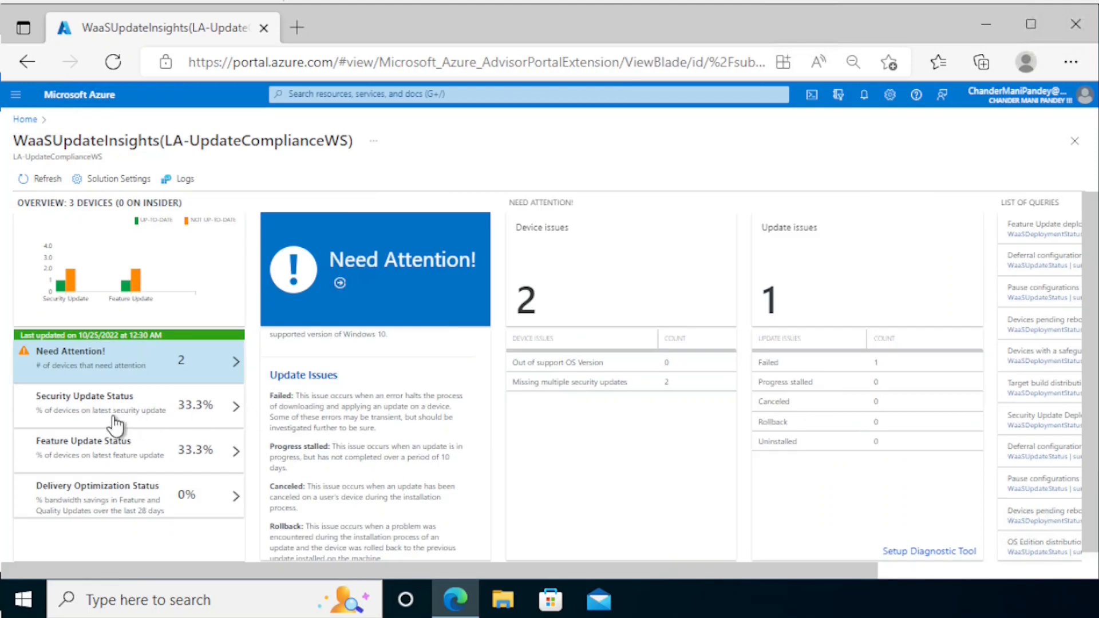
Step: Open Security Update Status from the overview and examine its important terms and the latest security update deployment status
{"action": "left_click", "coordinate": [113, 423]}
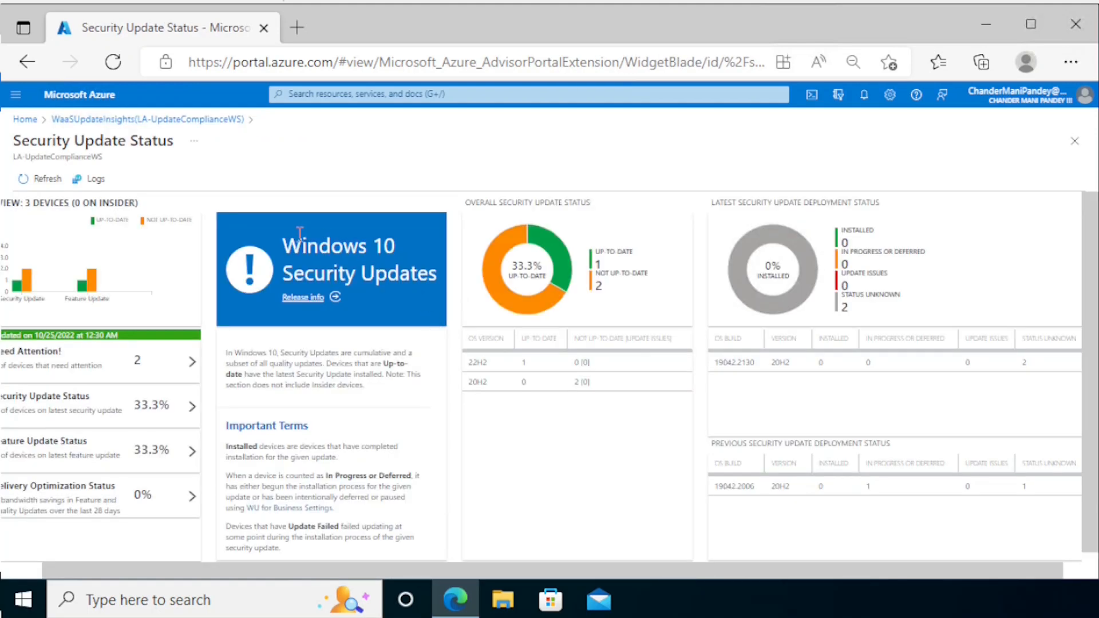
{"action": "left_click_drag", "start_coordinate": [439, 372], "coordinate": [439, 446]}
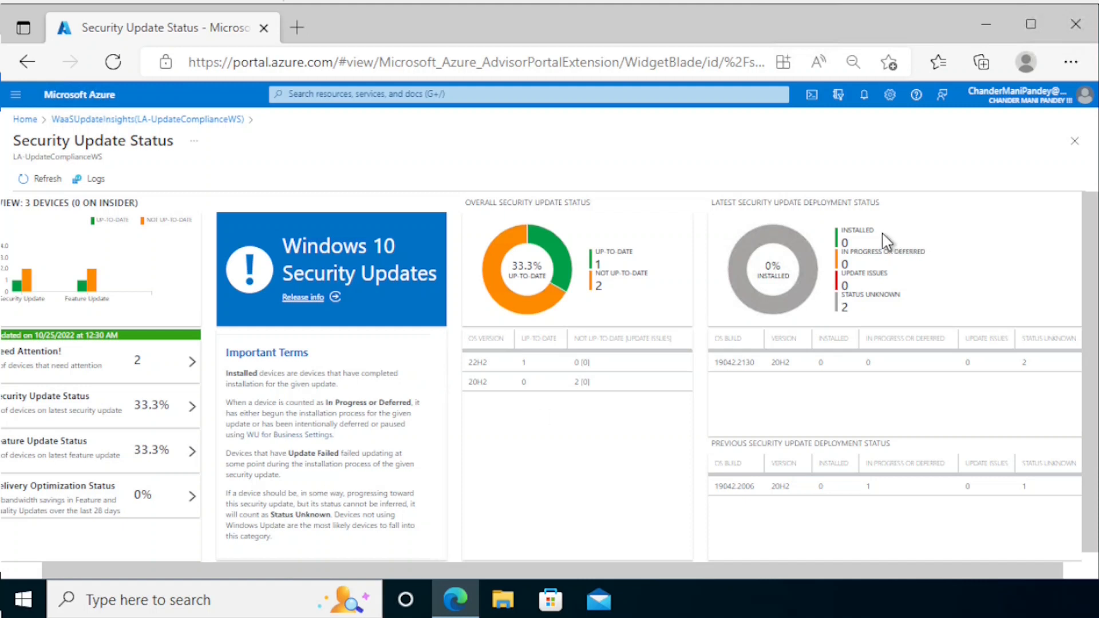
{"action": "double_click", "coordinate": [847, 239]}
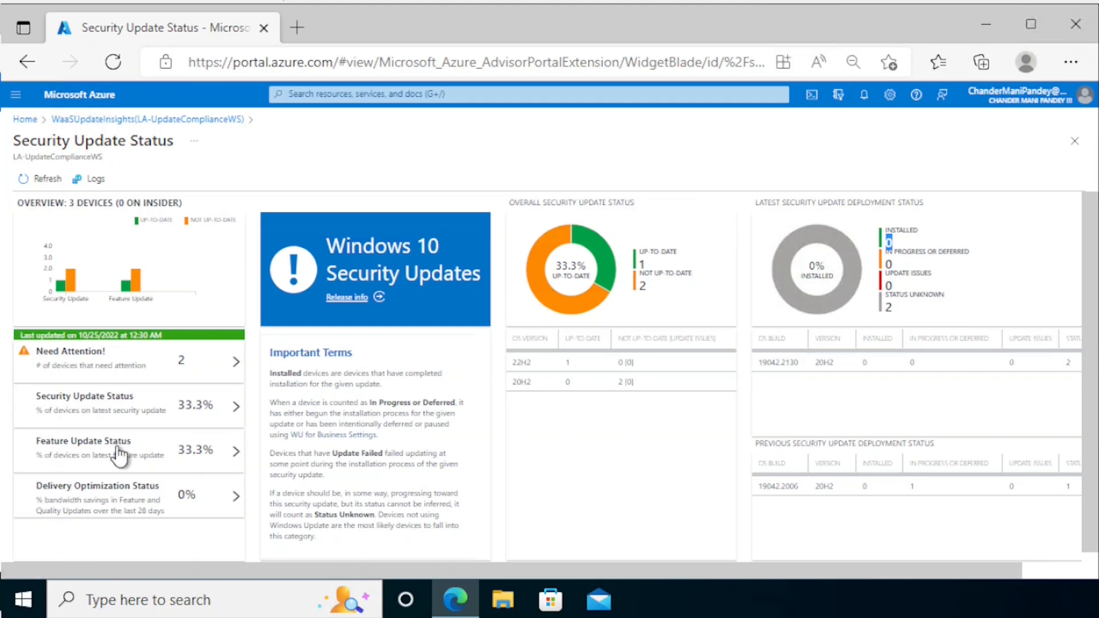
Step: Open Feature Update Status and examine its important terms and the deployment tables for each servicing channel
{"action": "left_click", "coordinate": [90, 455]}
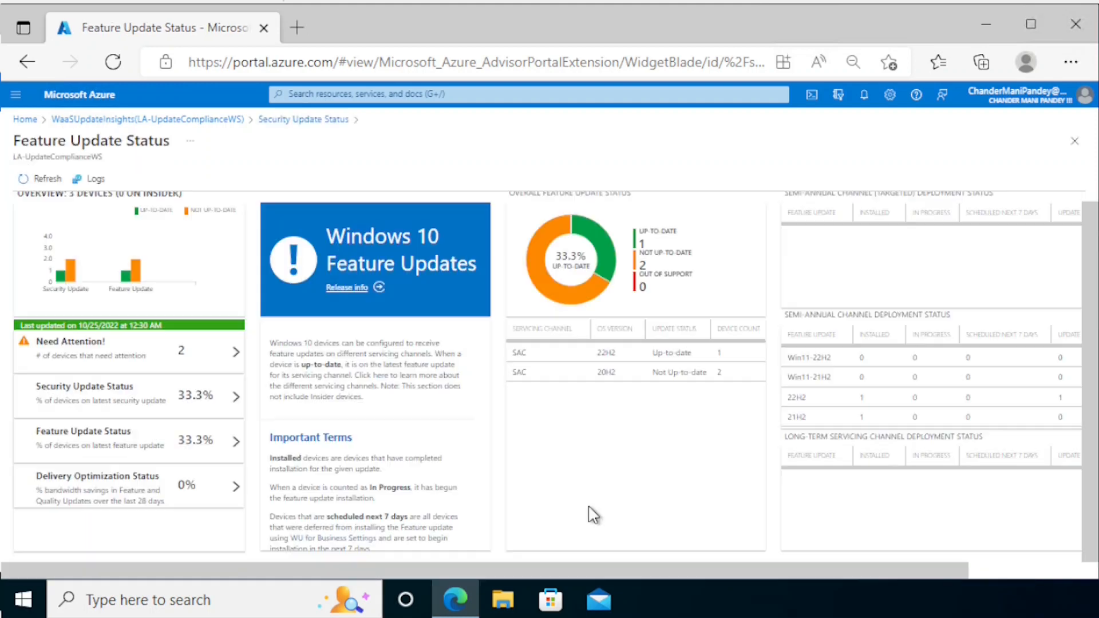
{"action": "left_click_drag", "start_coordinate": [475, 422], "coordinate": [485, 480]}
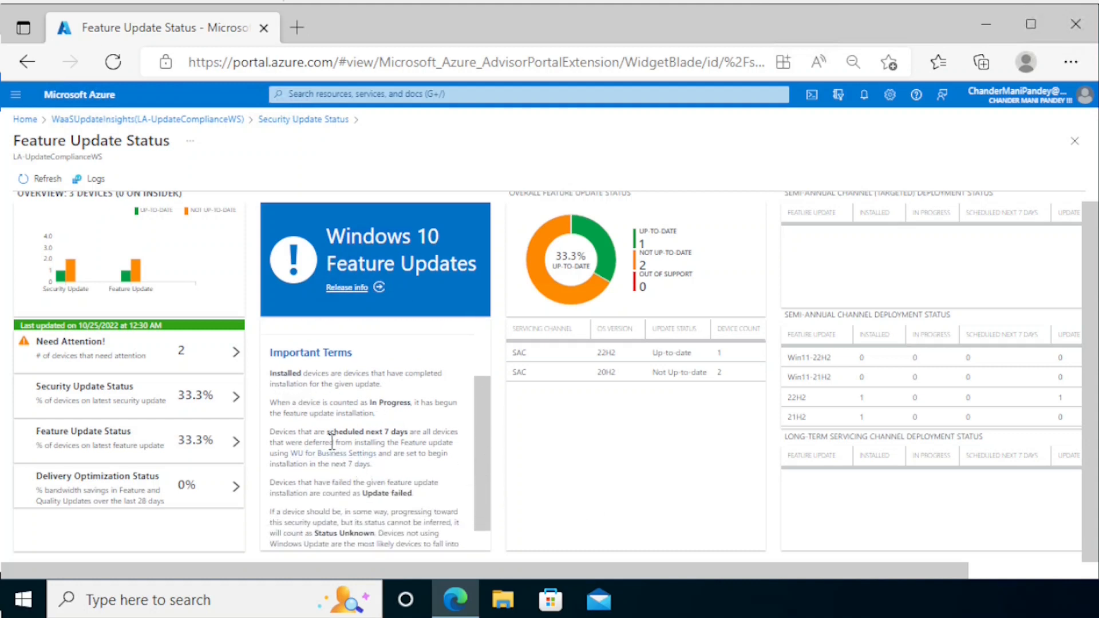
{"action": "left_click_drag", "start_coordinate": [473, 444], "coordinate": [487, 419]}
{"action": "left_click_drag", "start_coordinate": [1088, 312], "coordinate": [1092, 251]}
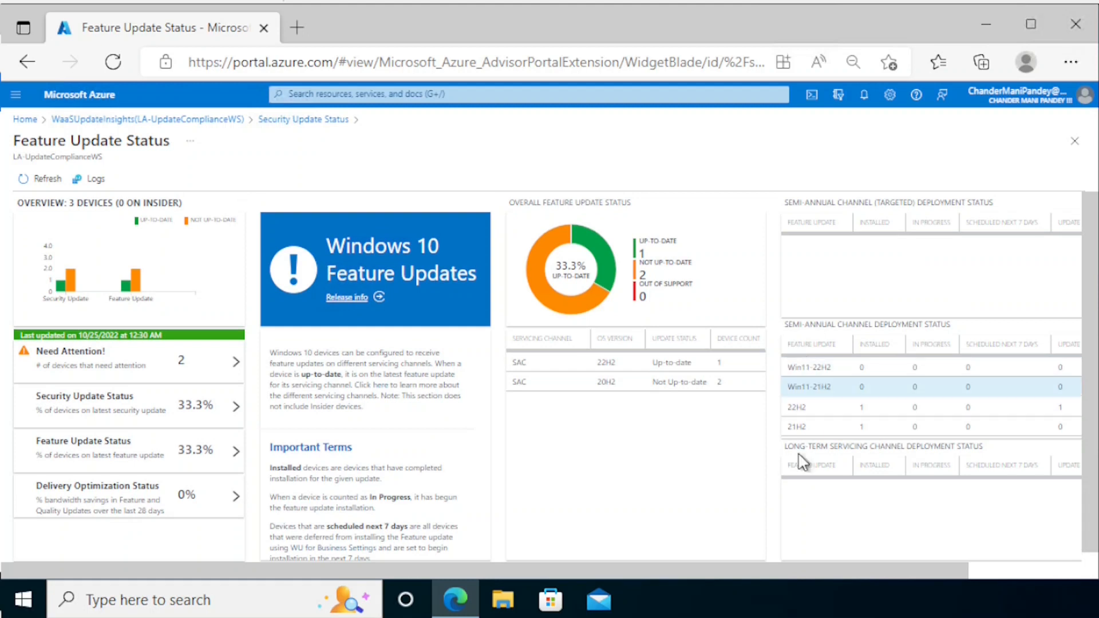
{"action": "scroll", "coordinate": [694, 245], "scroll_direction": "right", "scroll_amount": 2}
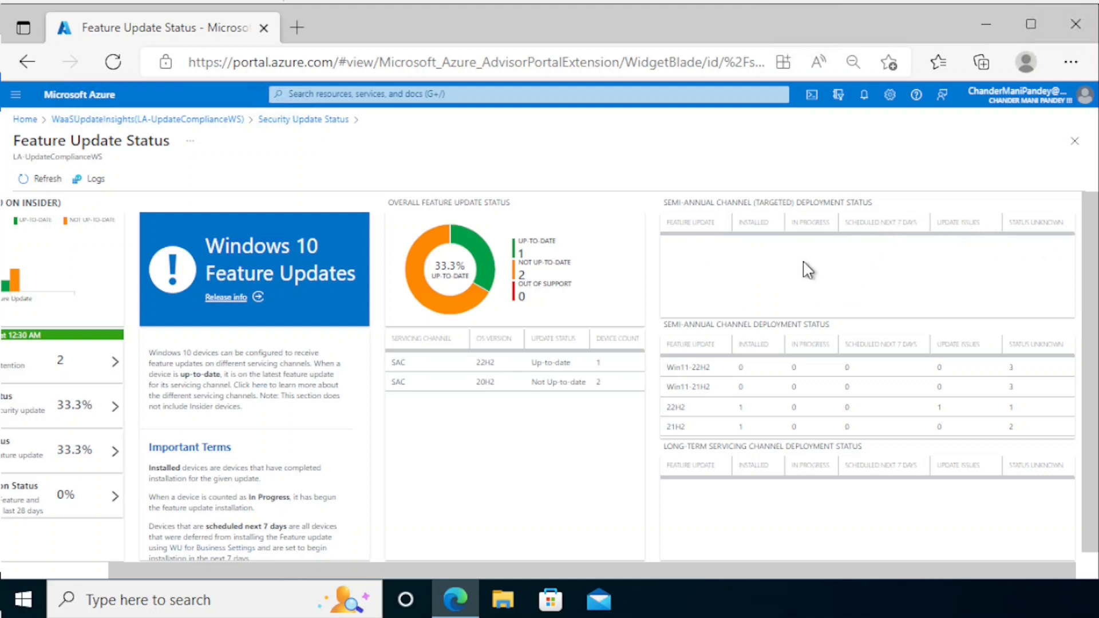
{"action": "scroll", "coordinate": [1092, 285], "scroll_direction": "down", "scroll_amount": 1}
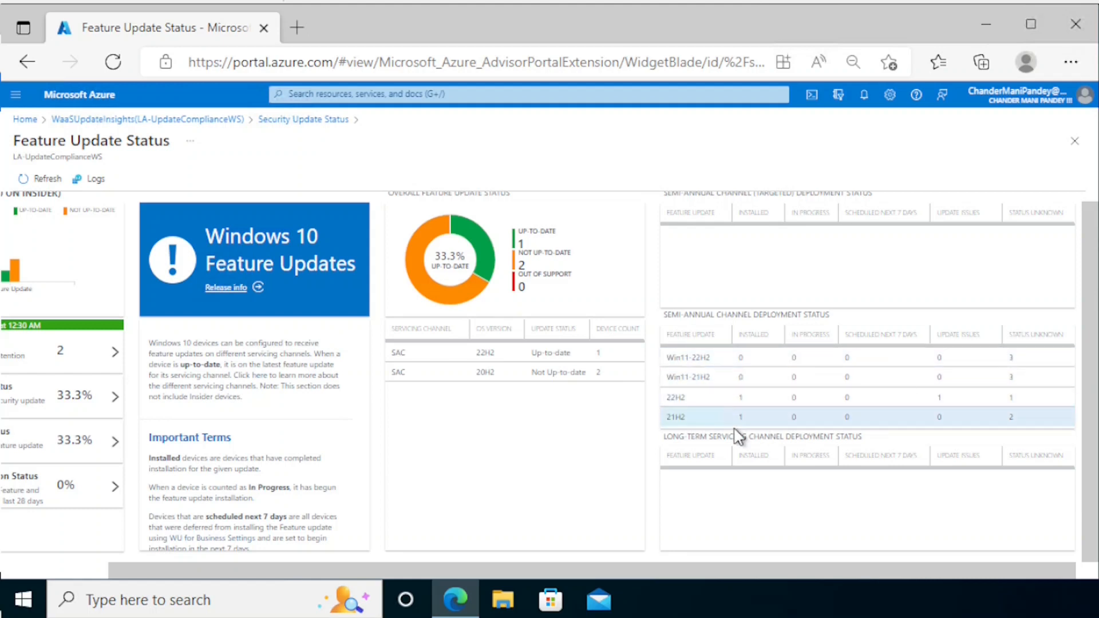
Step: Open the log query for the 21H2 feature update in the Semi-Annual Channel and look through its result columns
{"action": "left_click", "coordinate": [693, 417]}
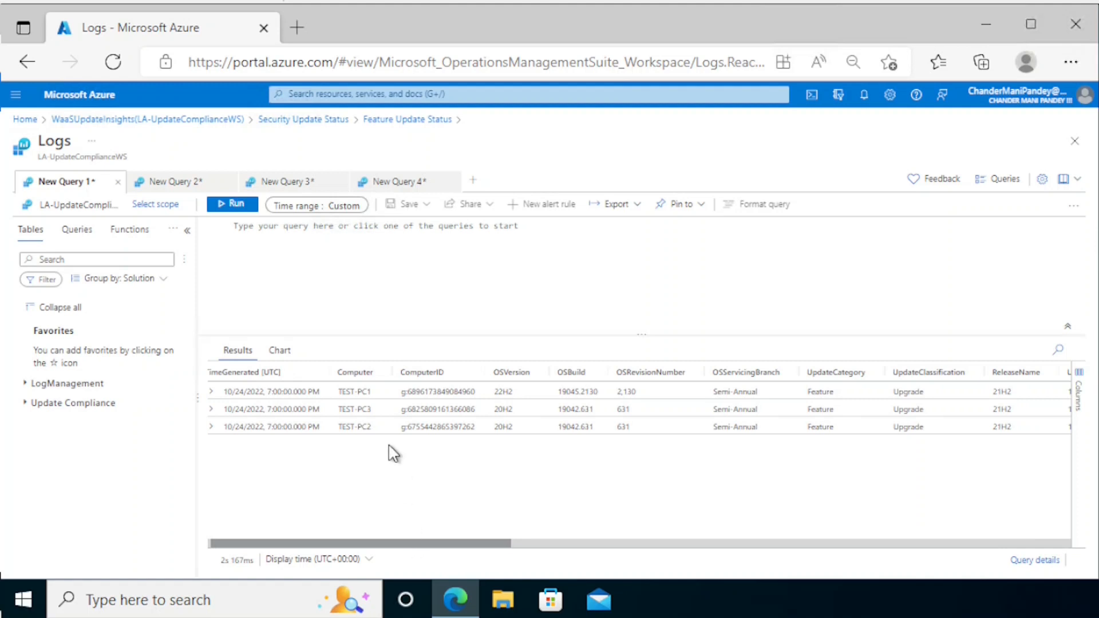
{"action": "left_click_drag", "start_coordinate": [417, 545], "coordinate": [993, 542]}
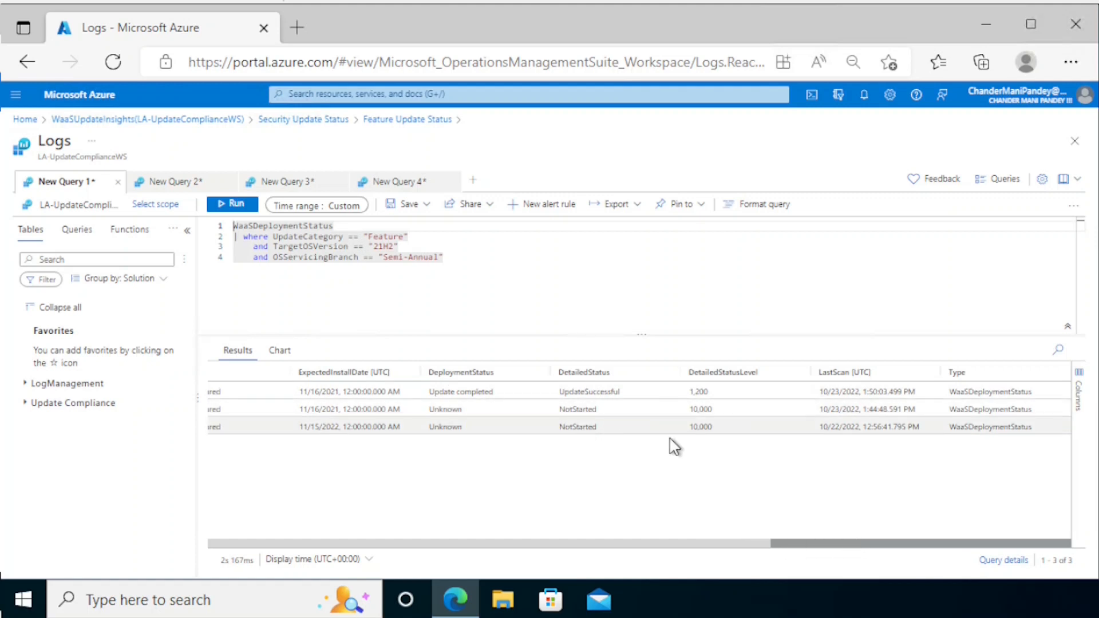
{"action": "left_click_drag", "start_coordinate": [827, 549], "coordinate": [743, 546]}
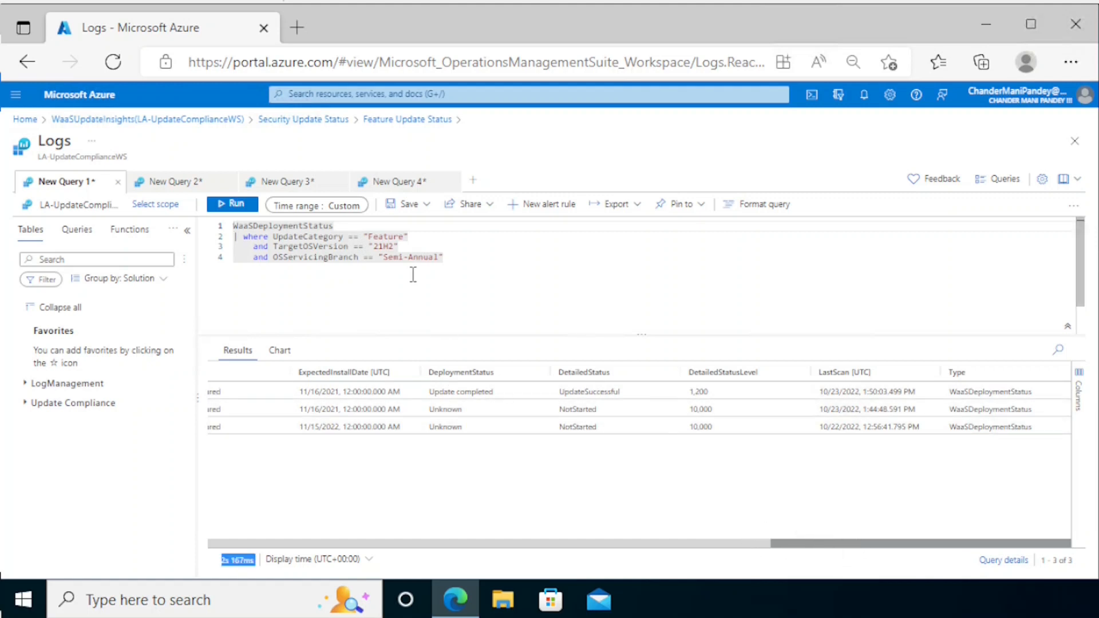
Step: Save the 21H2 feature update deployment query to the default query pack as "Feature Update Status"
{"action": "left_click_drag", "start_coordinate": [443, 257], "coordinate": [236, 225]}
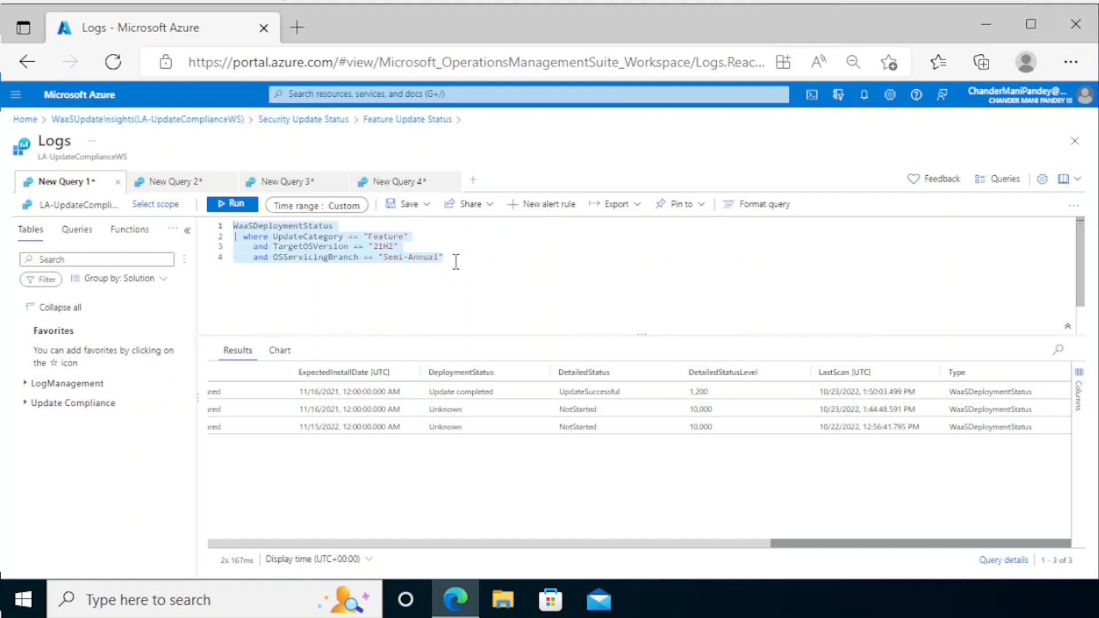
{"action": "left_click", "coordinate": [413, 206]}
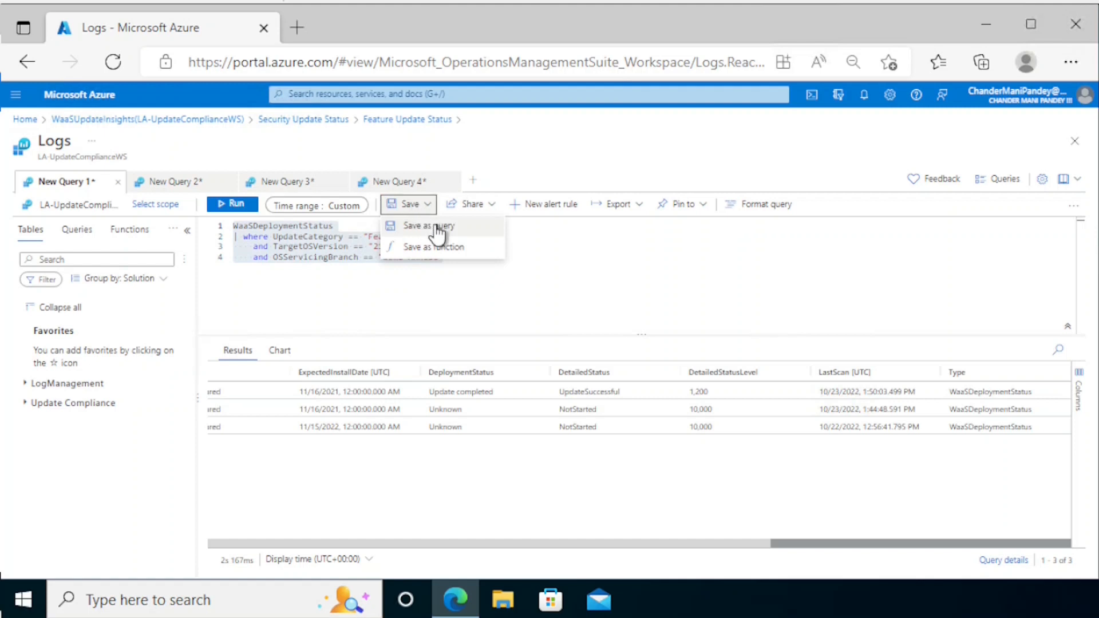
{"action": "left_click", "coordinate": [436, 227]}
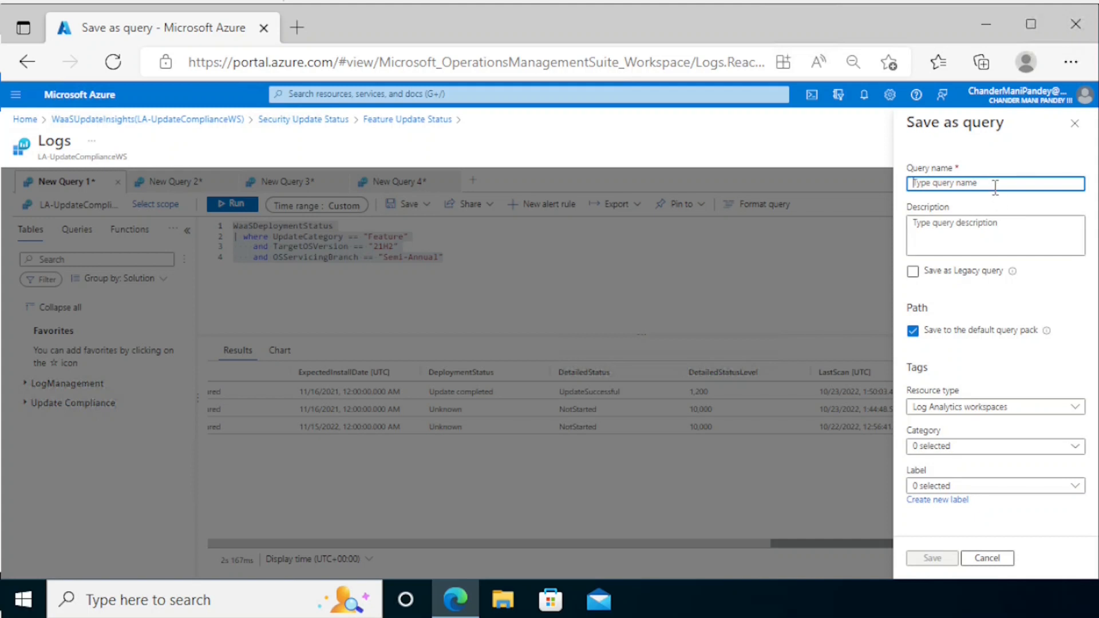
{"action": "type", "text": "Feature Update Status"}
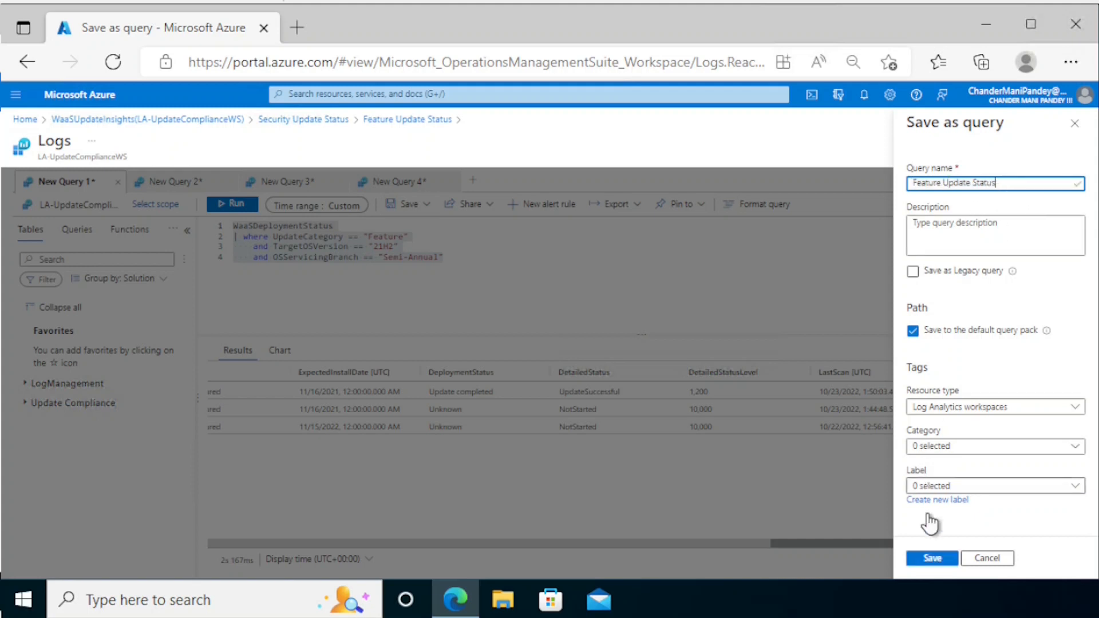
{"action": "left_click", "coordinate": [931, 558]}
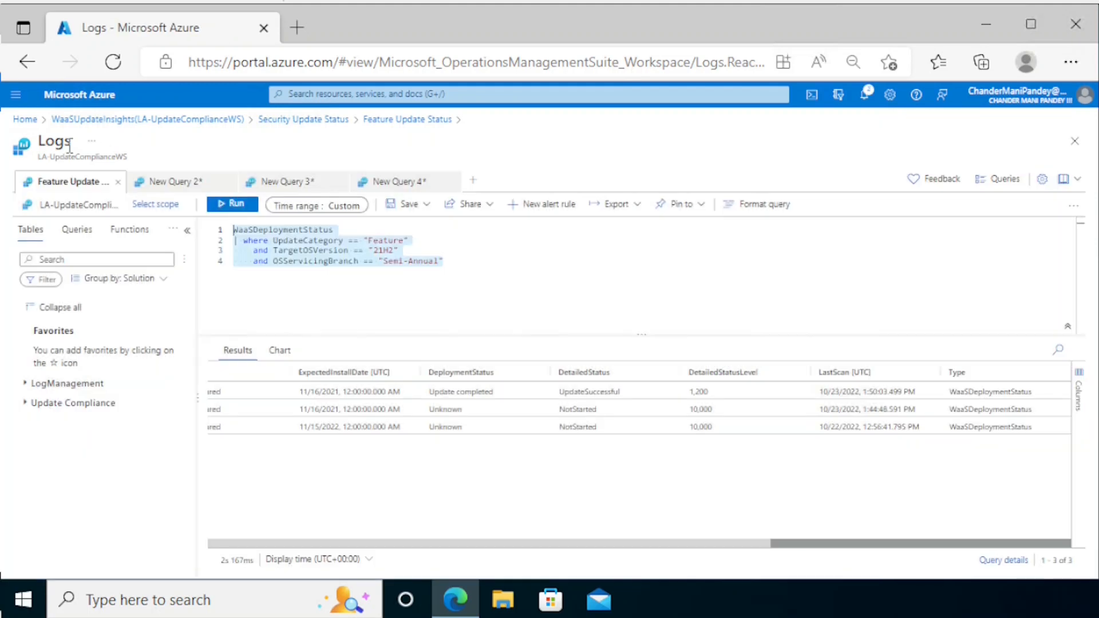
Step: Compare the saved Feature Update Status query with New Query 2 and run the saved query again
{"action": "left_click", "coordinate": [86, 186]}
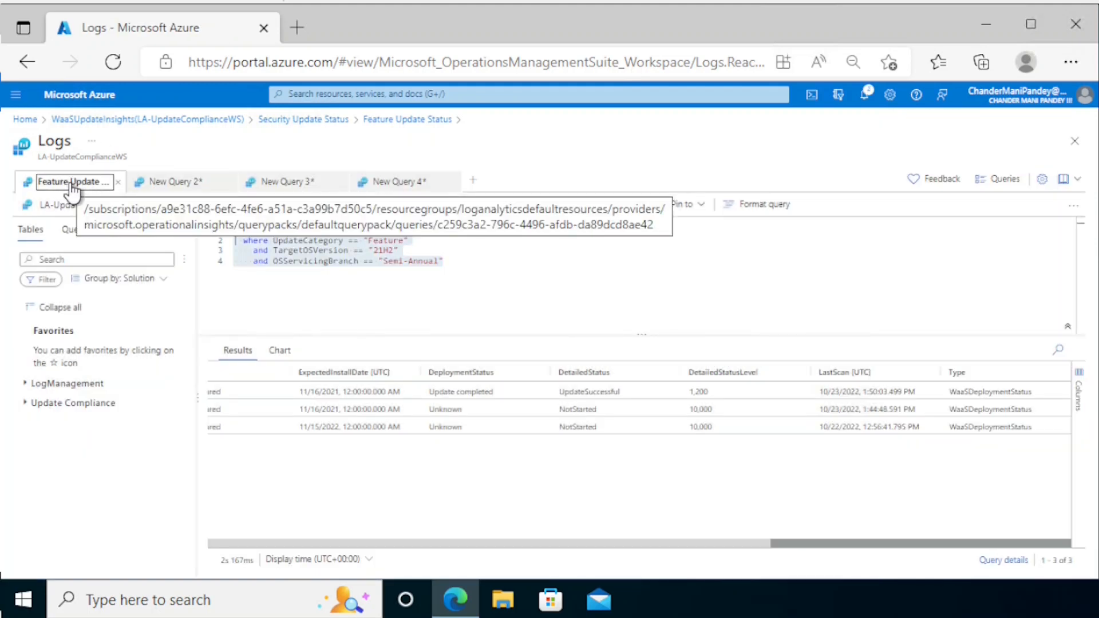
{"action": "left_click", "coordinate": [166, 182]}
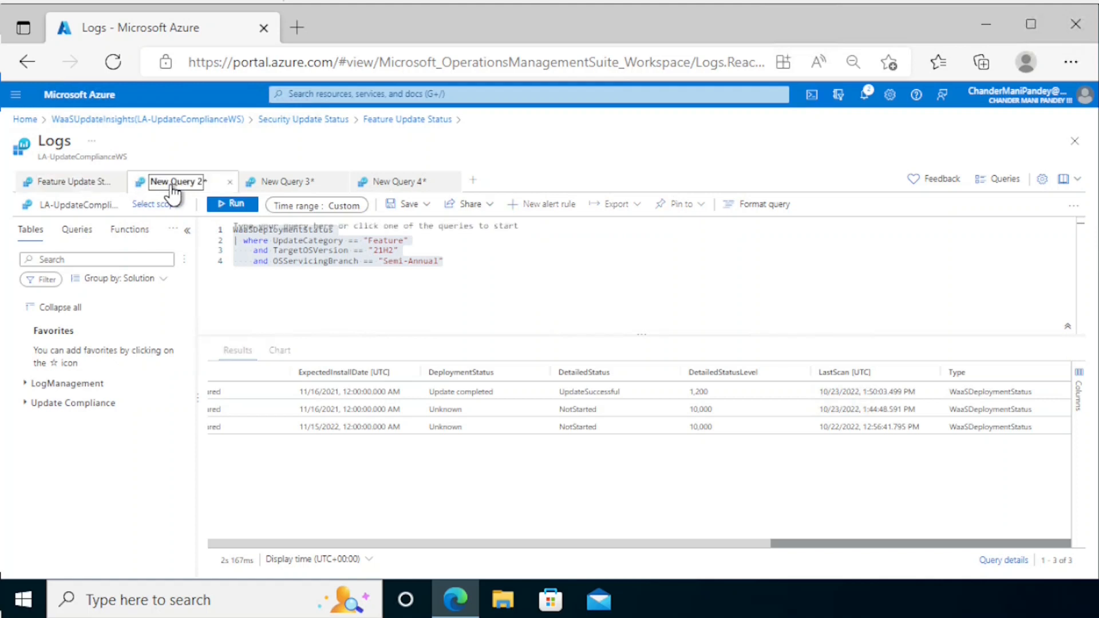
{"action": "left_click", "coordinate": [85, 186]}
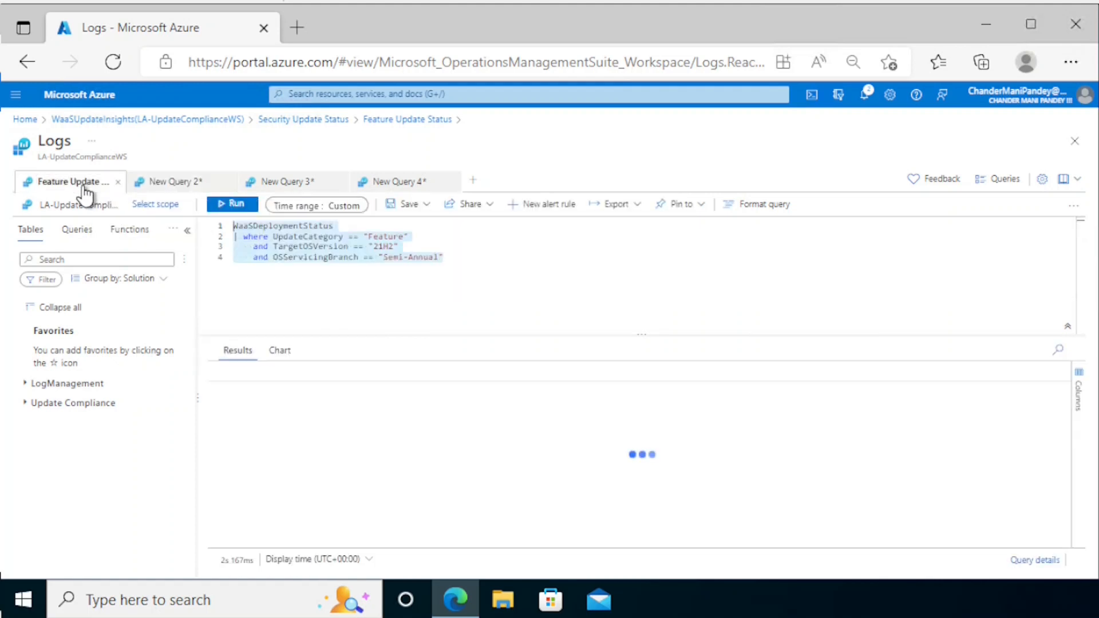
{"action": "left_click", "coordinate": [235, 205]}
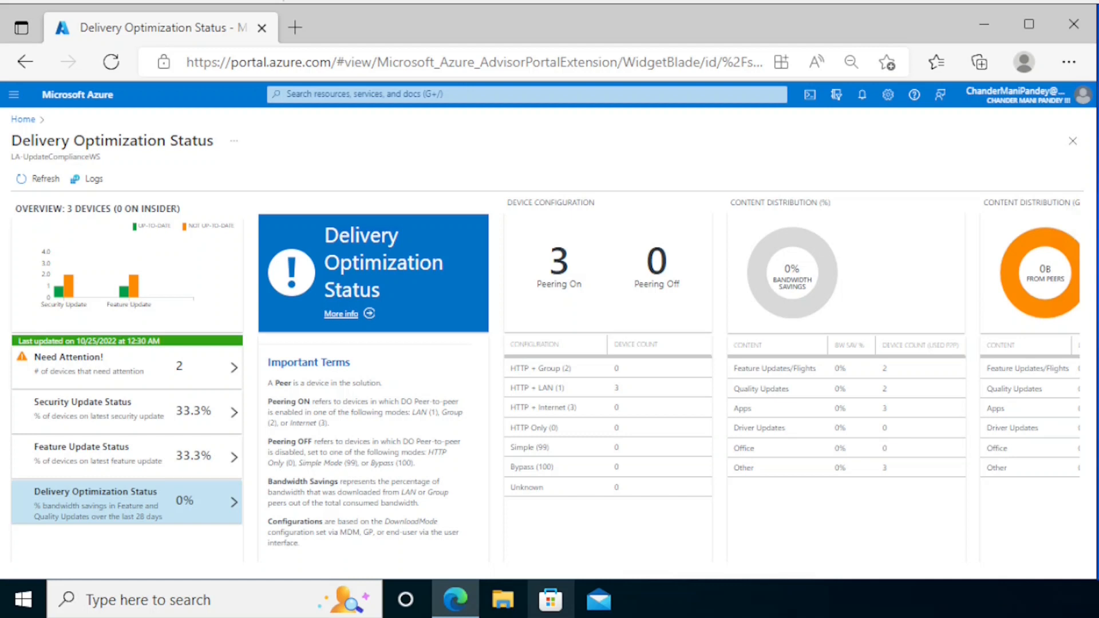
Step: Review the Delivery Optimization content distribution tables and inspect the log query for devices in HTTP + LAN (1) mode
{"action": "left_click_drag", "start_coordinate": [730, 202], "coordinate": [827, 232]}
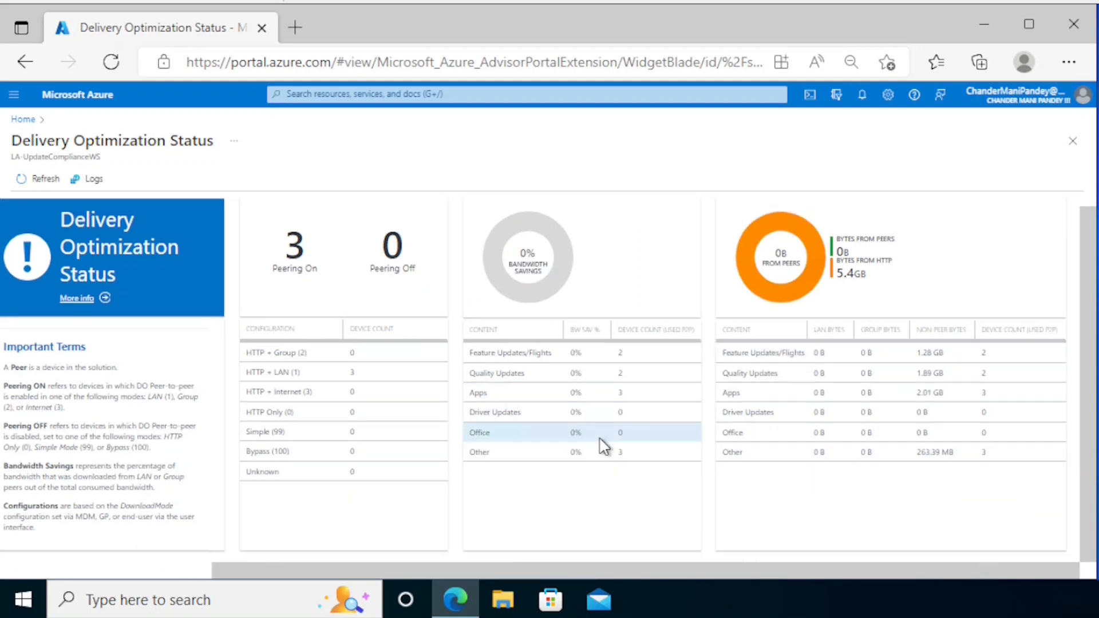
{"action": "left_click", "coordinate": [772, 354]}
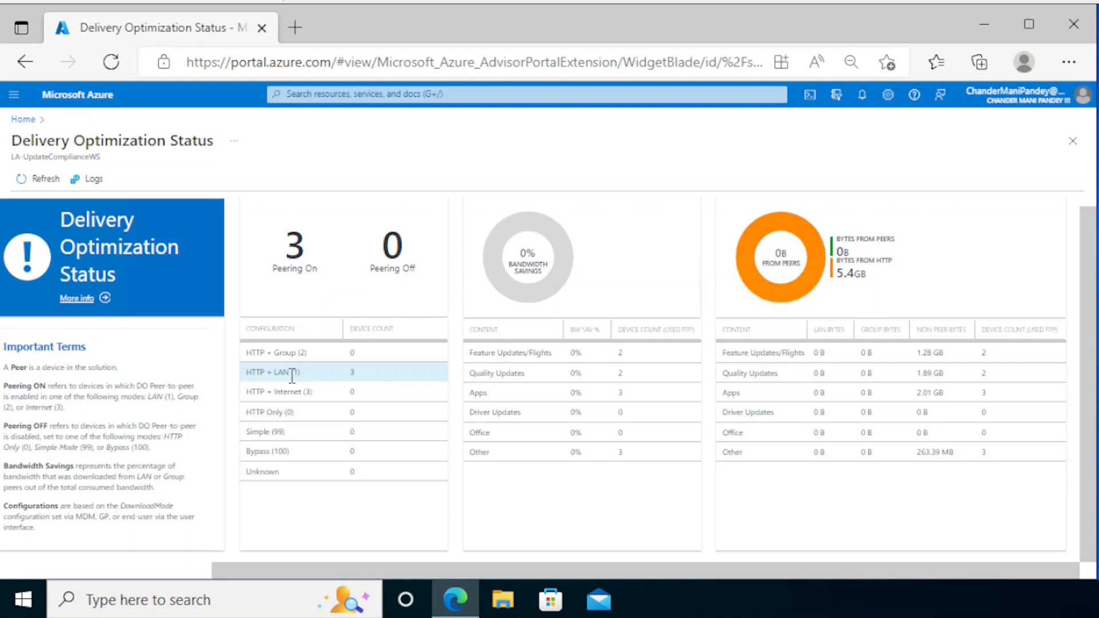
{"action": "left_click", "coordinate": [361, 379]}
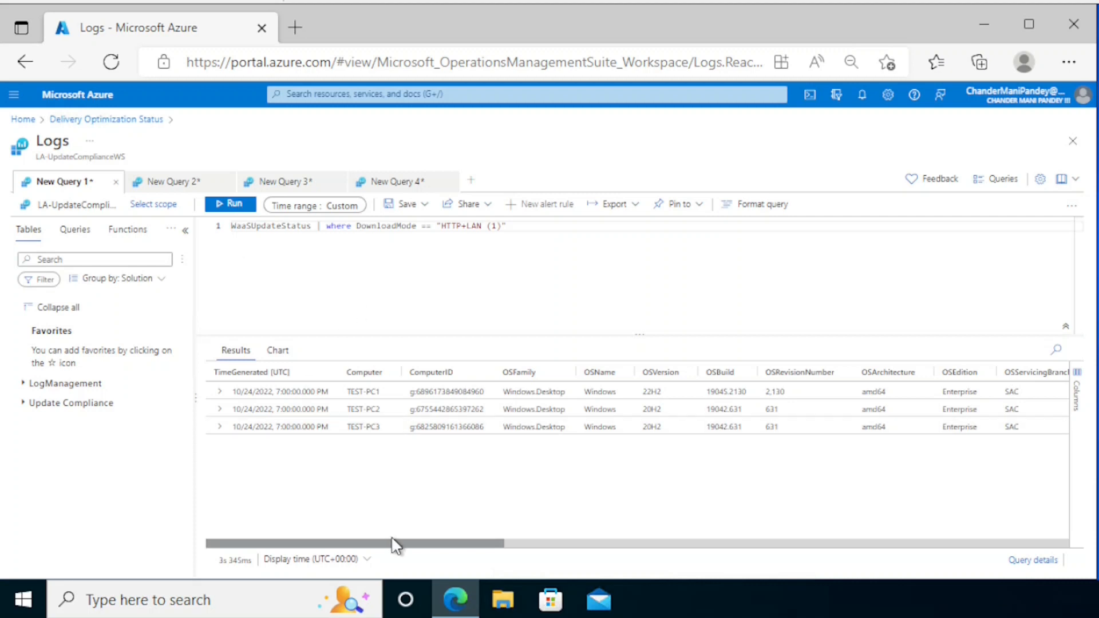
{"action": "left_click_drag", "start_coordinate": [393, 545], "coordinate": [507, 544]}
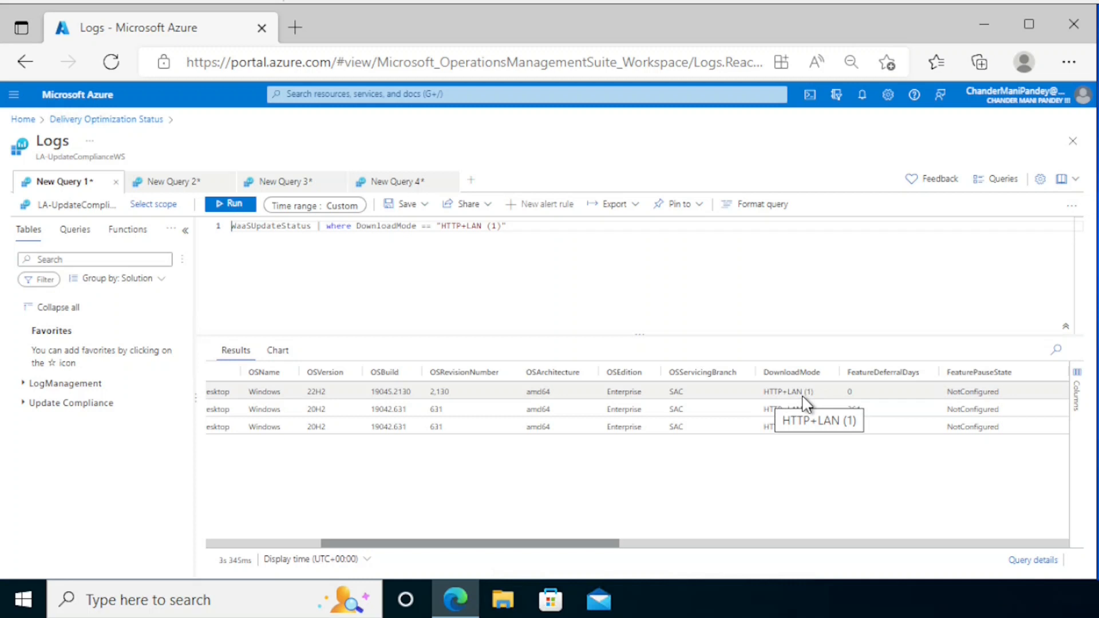
{"action": "left_click", "coordinate": [267, 260]}
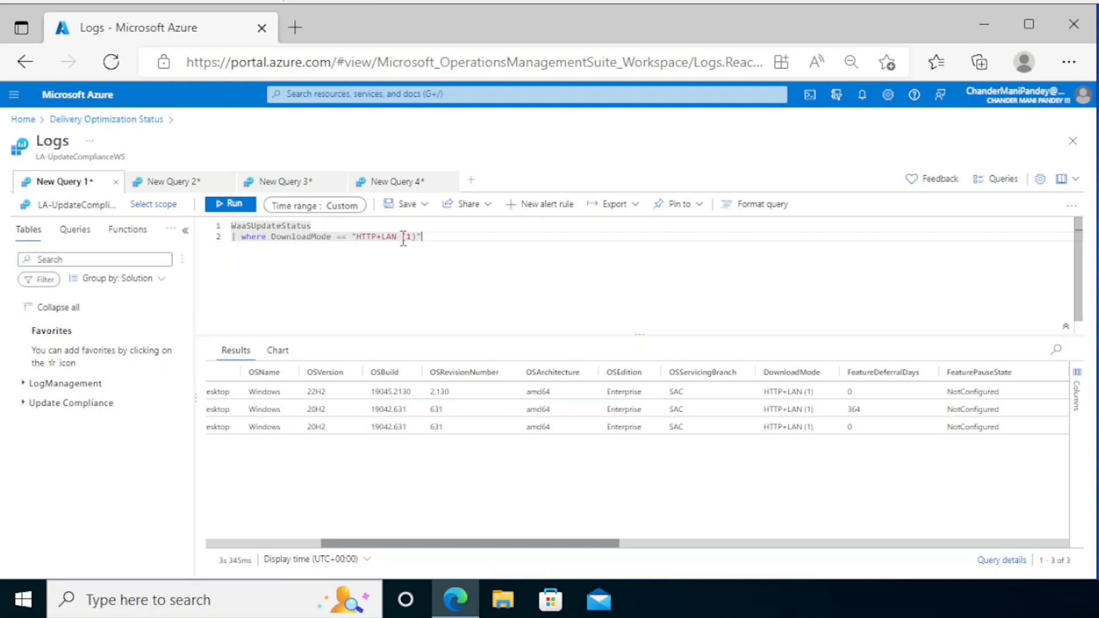
{"action": "left_click_drag", "start_coordinate": [417, 237], "coordinate": [357, 237]}
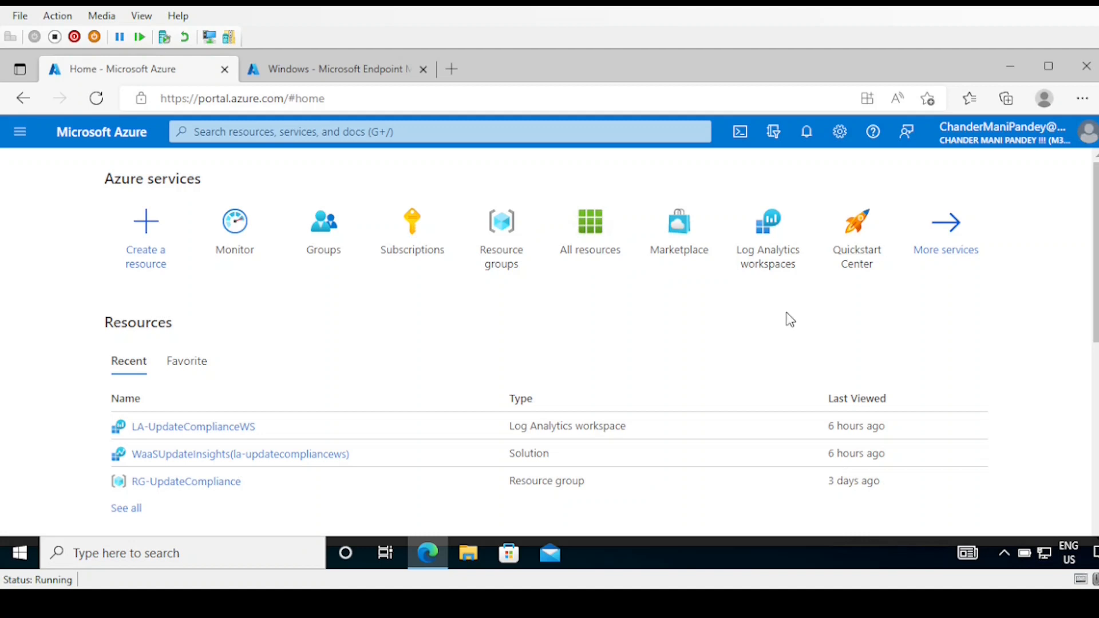
Step: Find the Monitor service in the Azure portal by searching for "monit" and open its workbooks gallery
{"action": "left_click", "coordinate": [316, 133]}
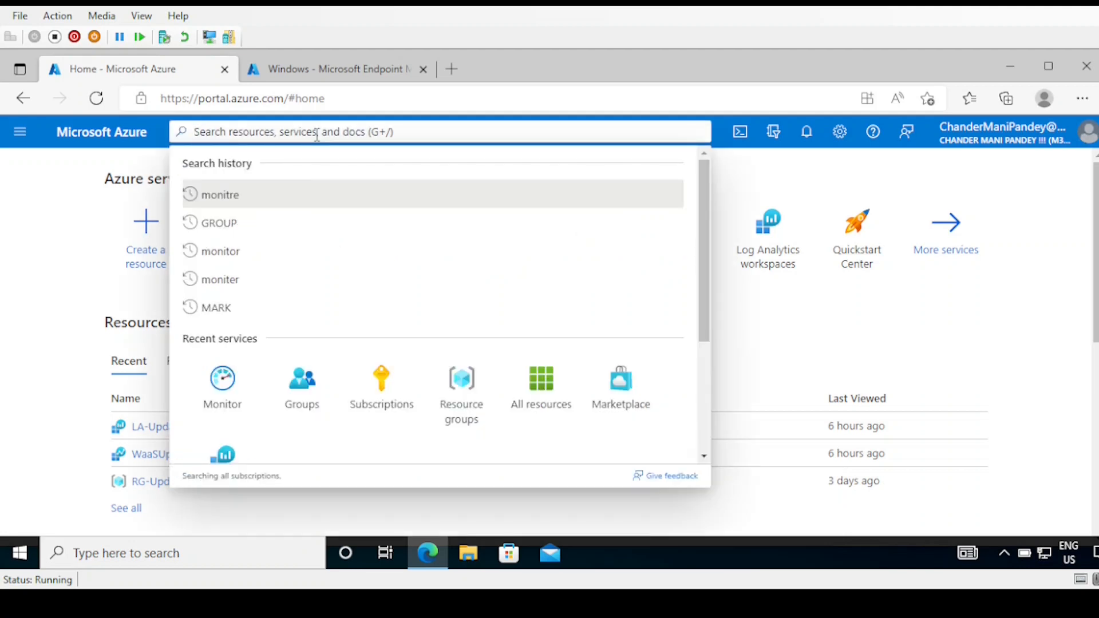
{"action": "type", "text": "monit"}
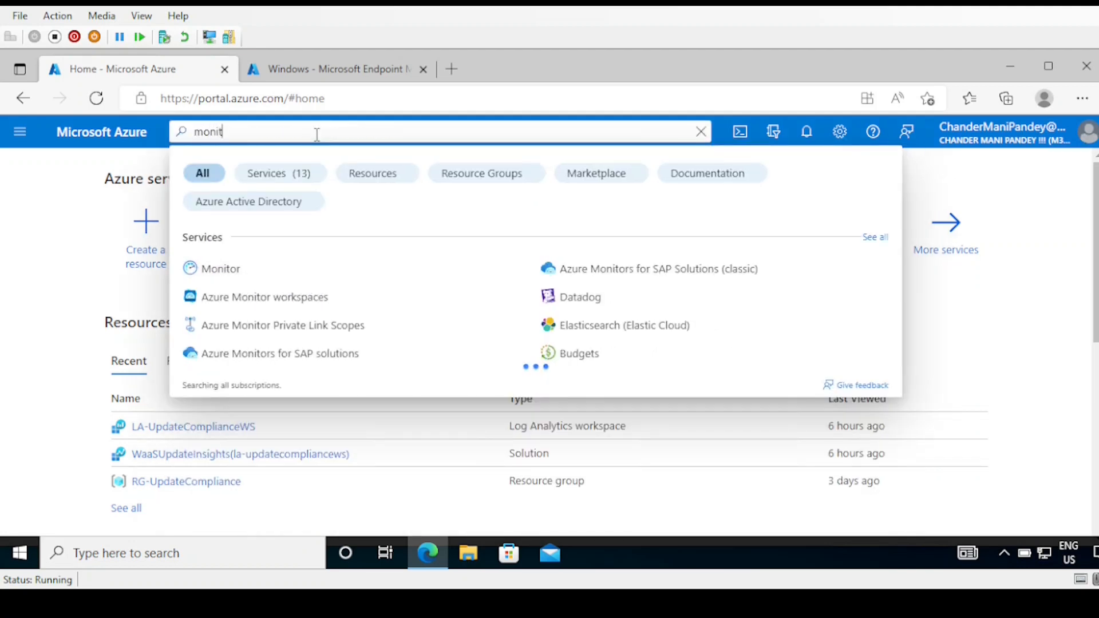
{"action": "left_click", "coordinate": [216, 277]}
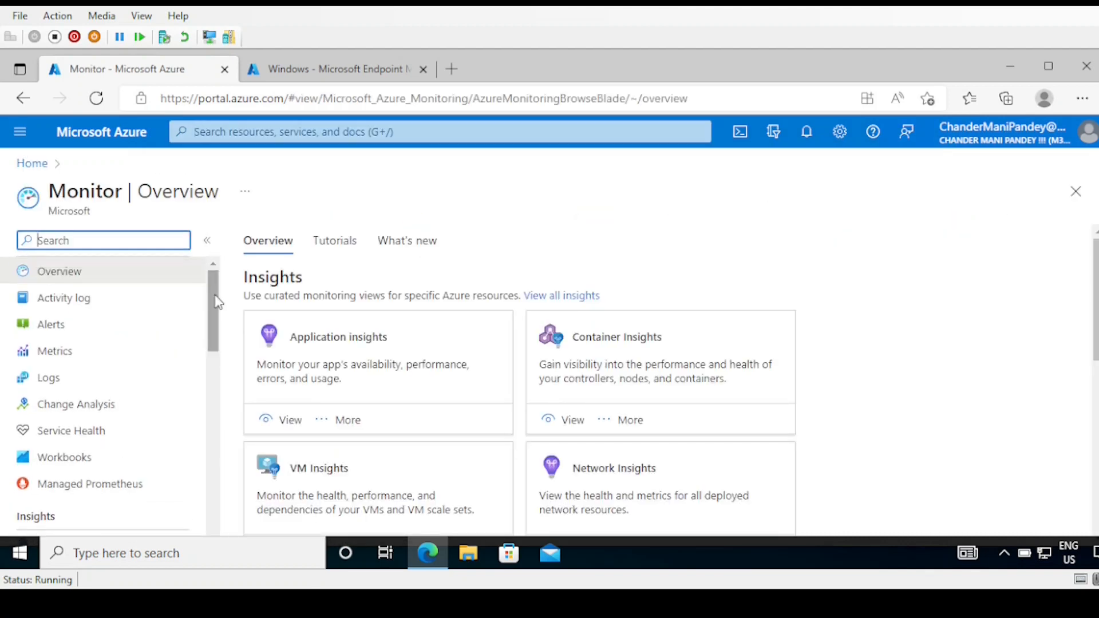
{"action": "scroll", "coordinate": [218, 302], "scroll_direction": "down", "scroll_amount": 1}
{"action": "left_click", "coordinate": [56, 451]}
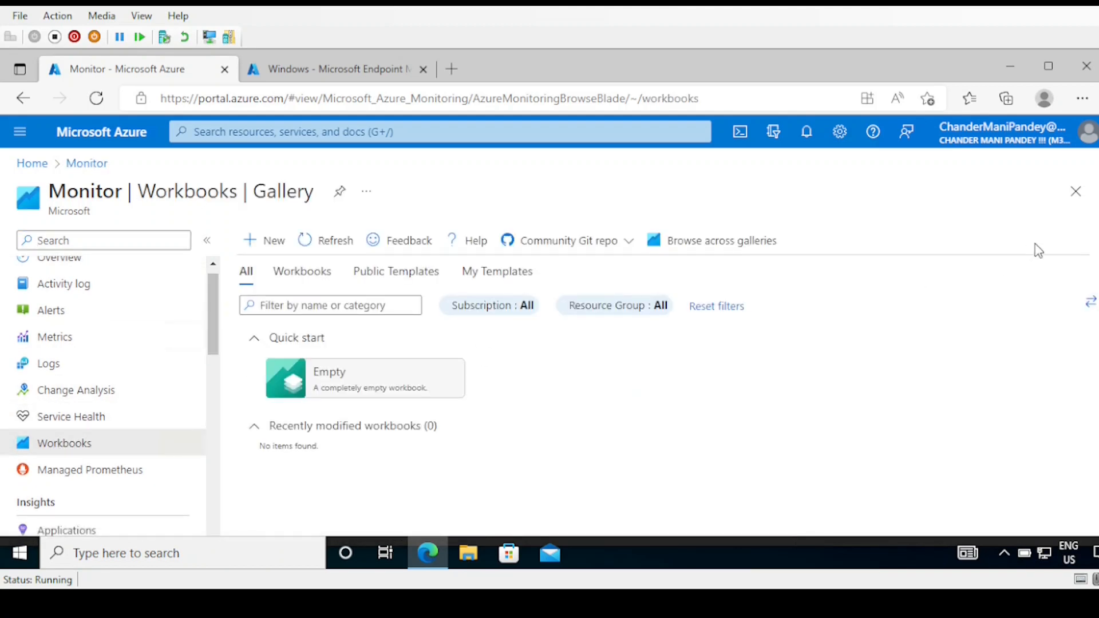
Step: Open the Update Compliance workbook from the Insights templates and set its subscription to Azure Pass - Sponsorship
{"action": "scroll", "coordinate": [1090, 287], "scroll_direction": "down", "scroll_amount": 3}
{"action": "left_click_drag", "start_coordinate": [1094, 309], "coordinate": [1094, 482]}
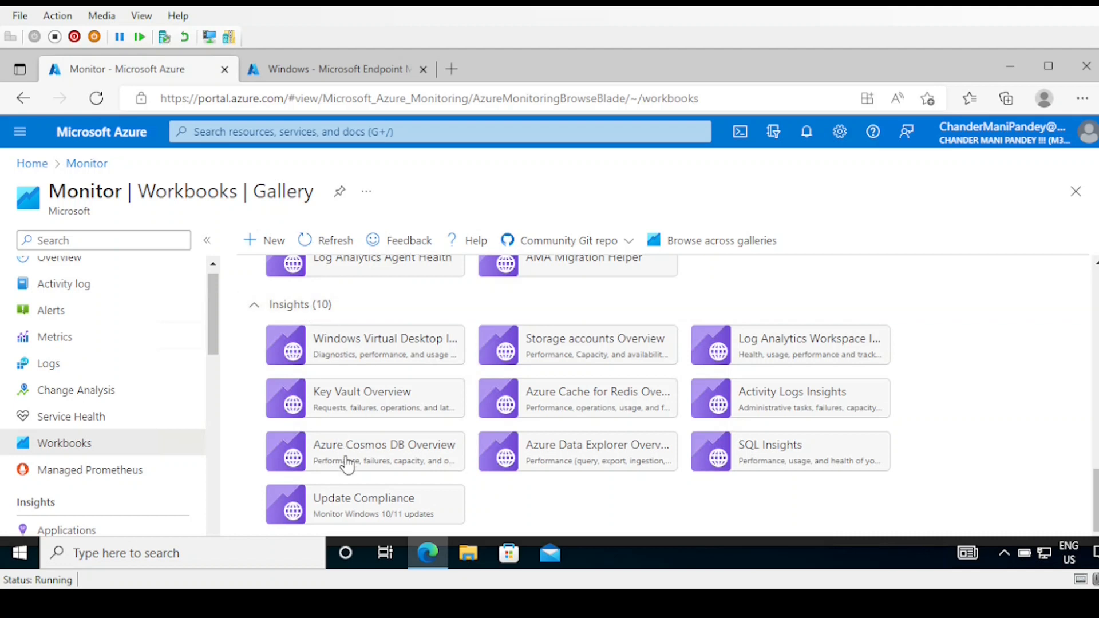
{"action": "left_click", "coordinate": [366, 512]}
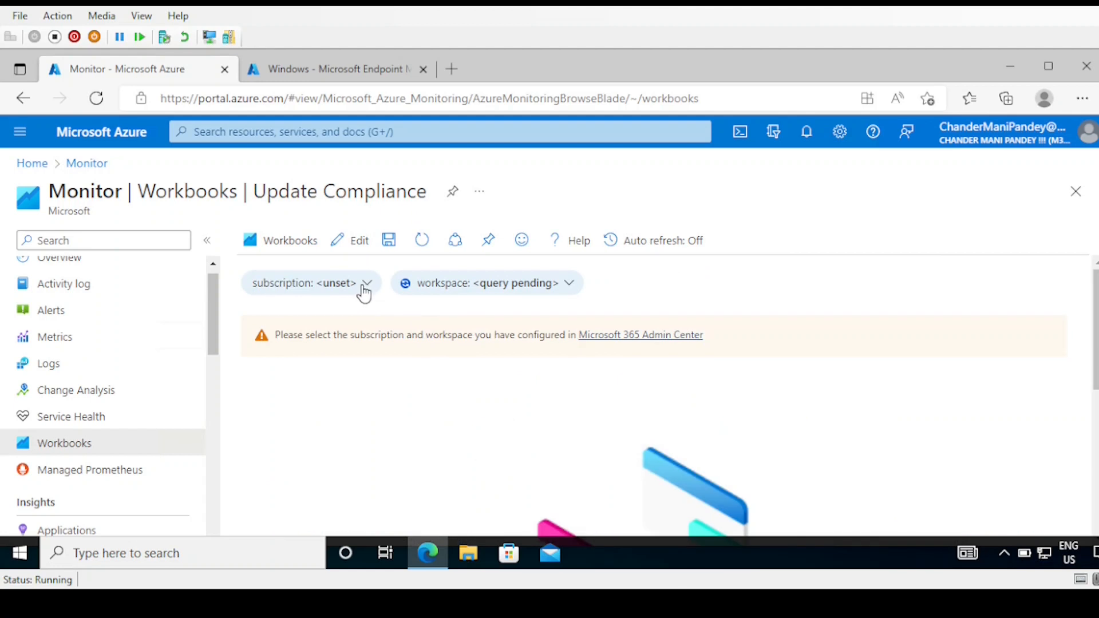
{"action": "left_click", "coordinate": [354, 289]}
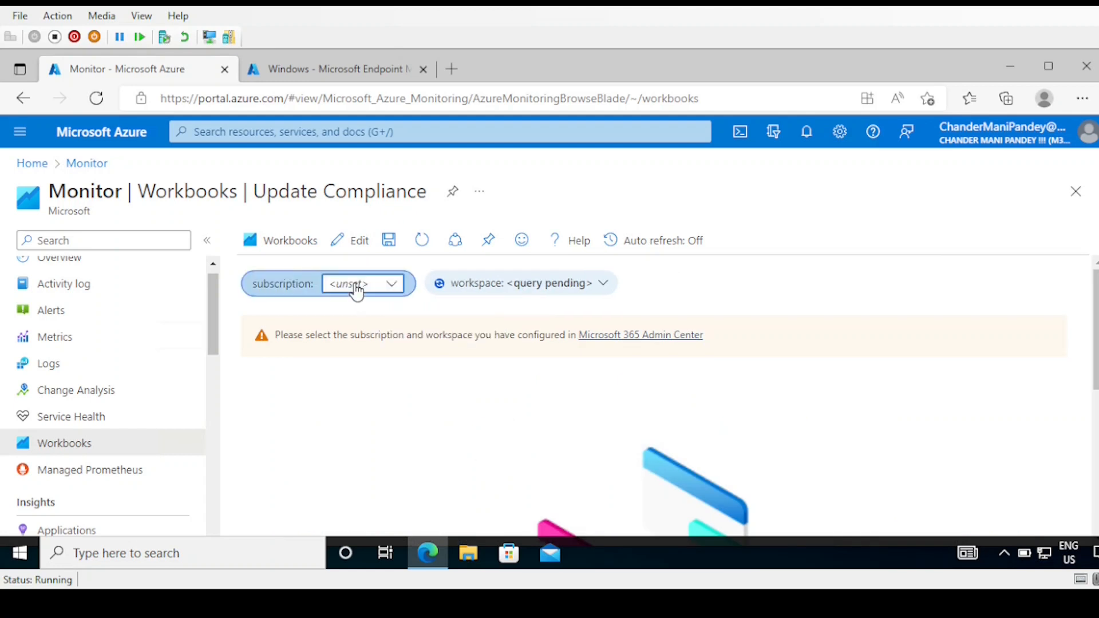
{"action": "left_click", "coordinate": [381, 288]}
{"action": "left_click", "coordinate": [379, 334]}
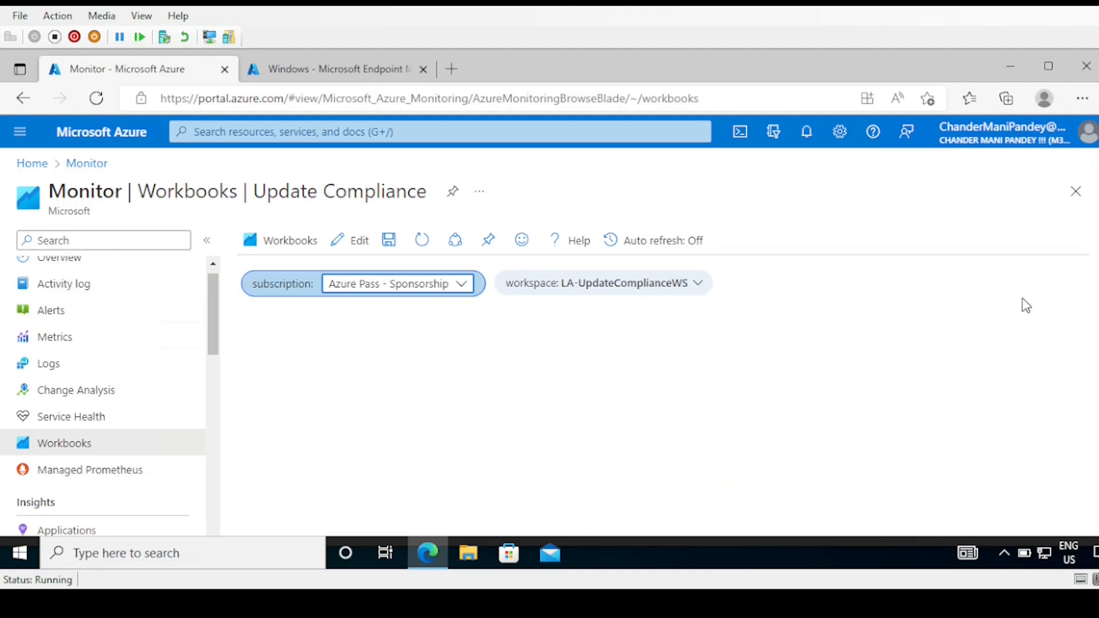
Step: Review the Update Compliance overview, including its last updated date, device and alert tiles, and update status charts
{"action": "key", "text": "ctrl+minus"}
{"action": "key", "text": "ctrl+minus"}
{"action": "key", "text": "ctrl+minus"}
{"action": "key", "text": "ctrl+minus"}
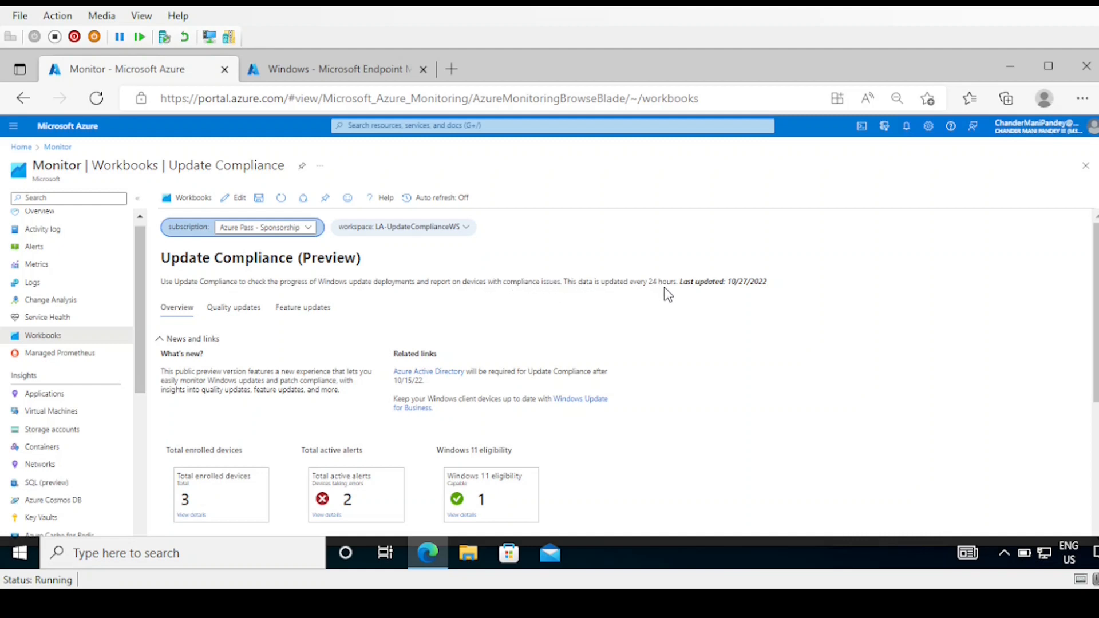
{"action": "left_click_drag", "start_coordinate": [773, 284], "coordinate": [728, 282]}
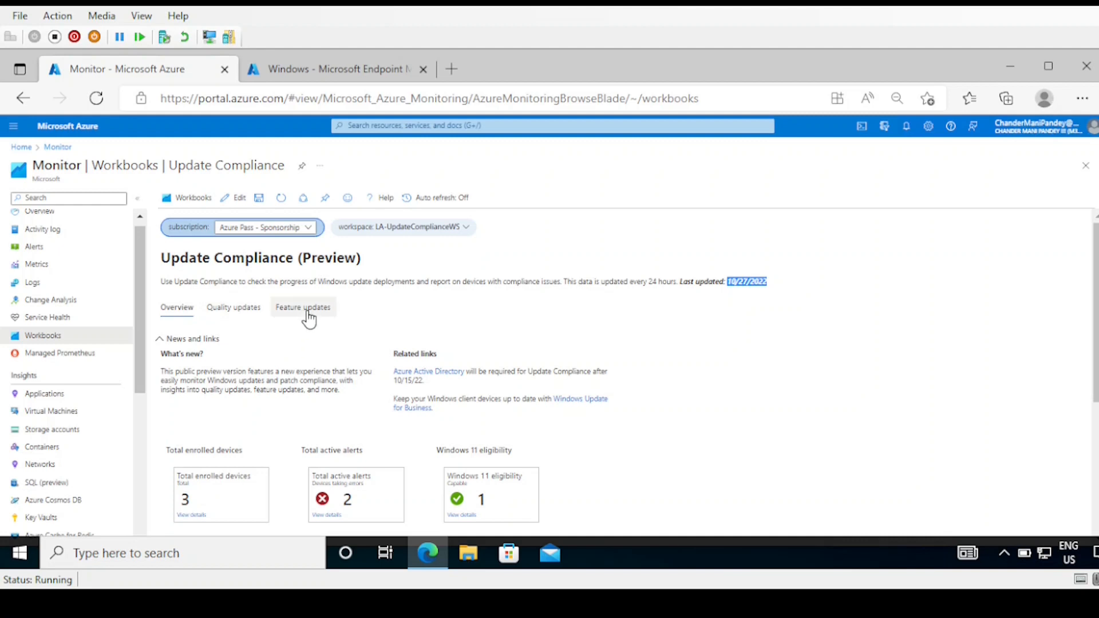
{"action": "scroll", "coordinate": [1096, 281], "scroll_direction": "down", "scroll_amount": 1}
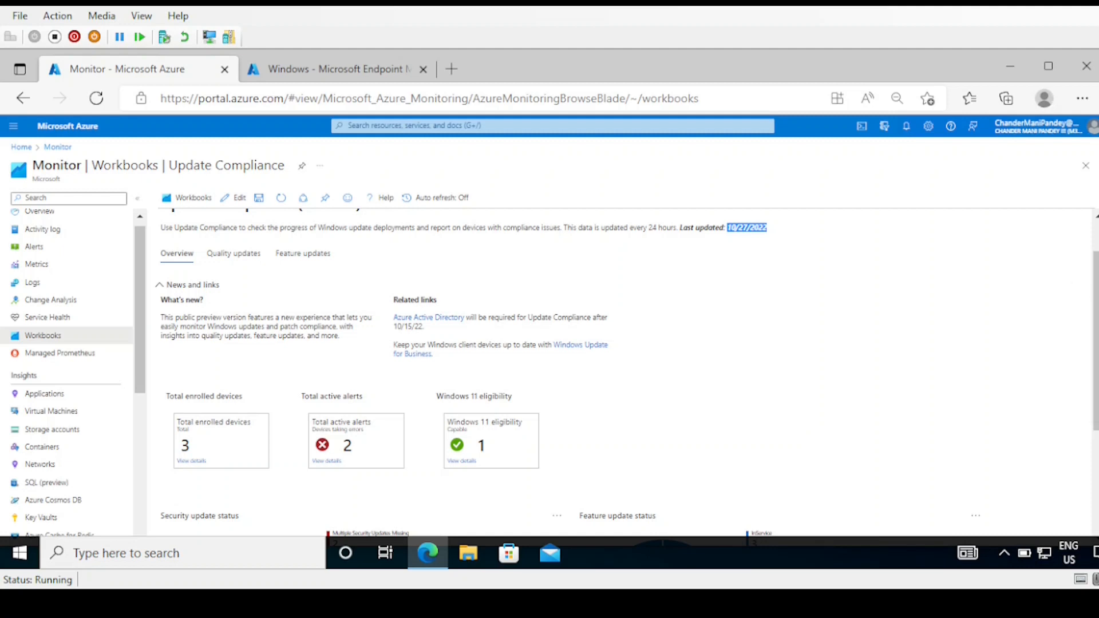
{"action": "scroll", "coordinate": [440, 356], "scroll_direction": "down", "scroll_amount": 3}
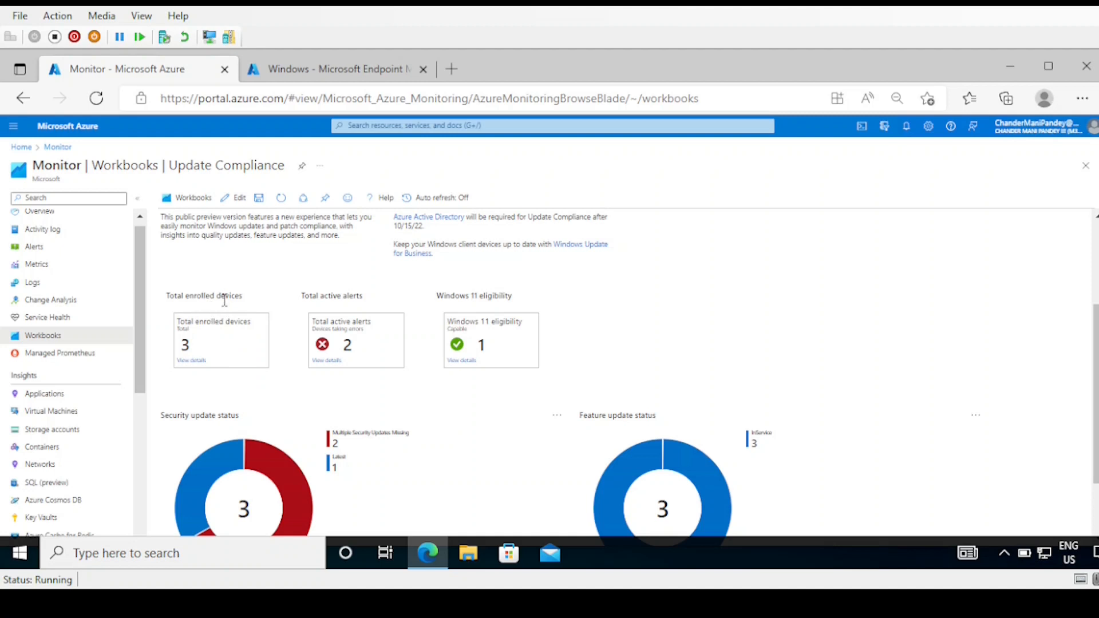
Step: Review the enrolled devices' details by OS version, edition, servicing channel and architecture, and look at the auto-refresh interval options
{"action": "left_click", "coordinate": [192, 361]}
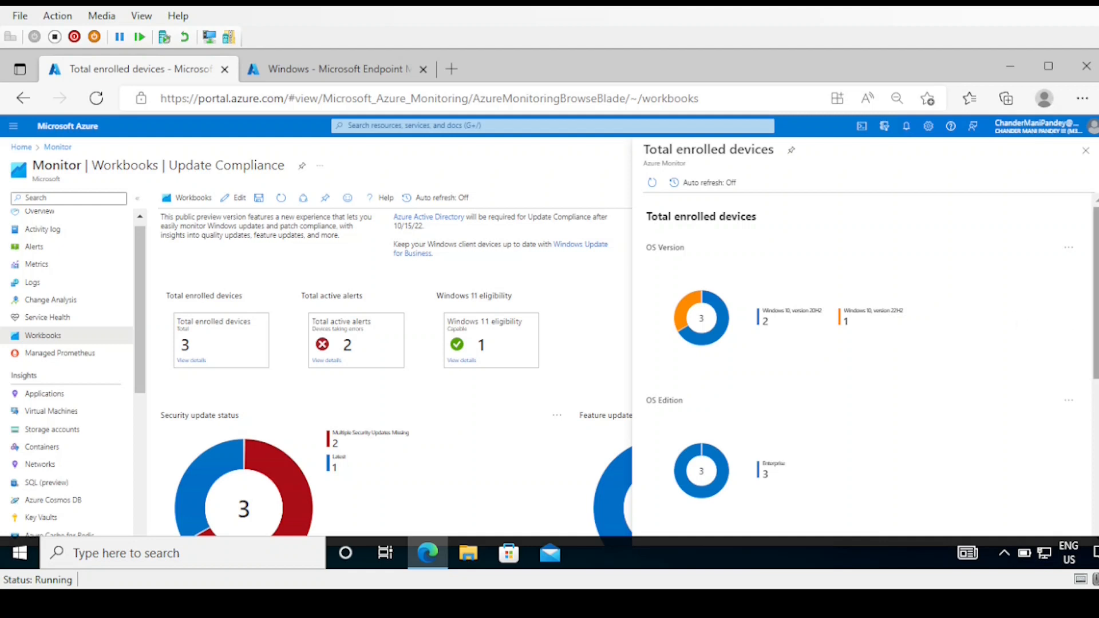
{"action": "scroll", "coordinate": [858, 355], "scroll_direction": "down", "scroll_amount": 2}
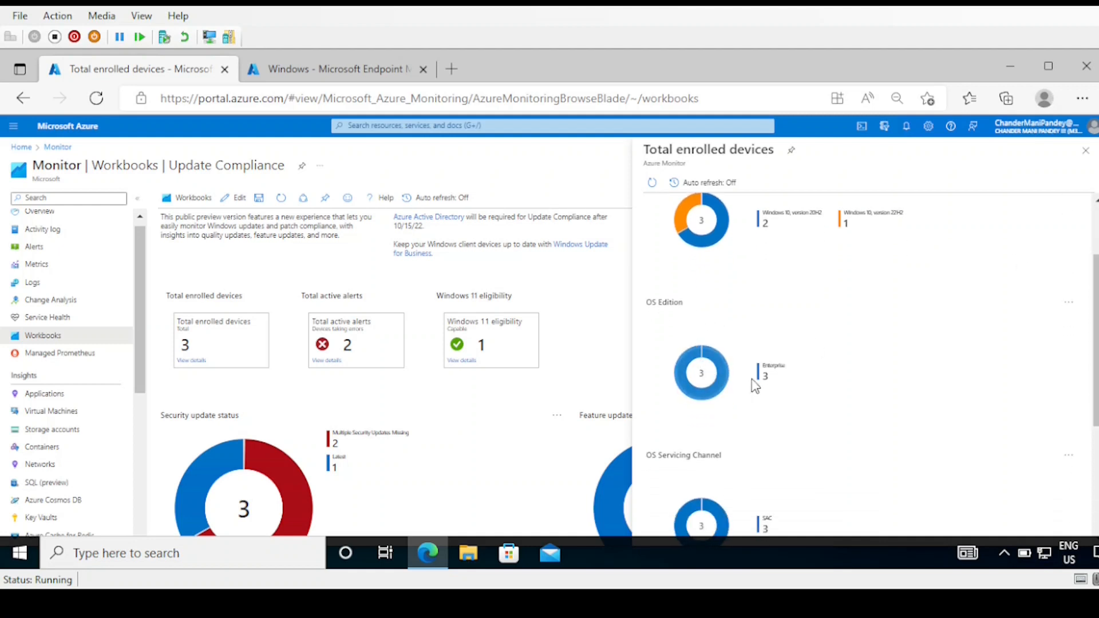
{"action": "scroll", "coordinate": [1094, 337], "scroll_direction": "down", "scroll_amount": 2}
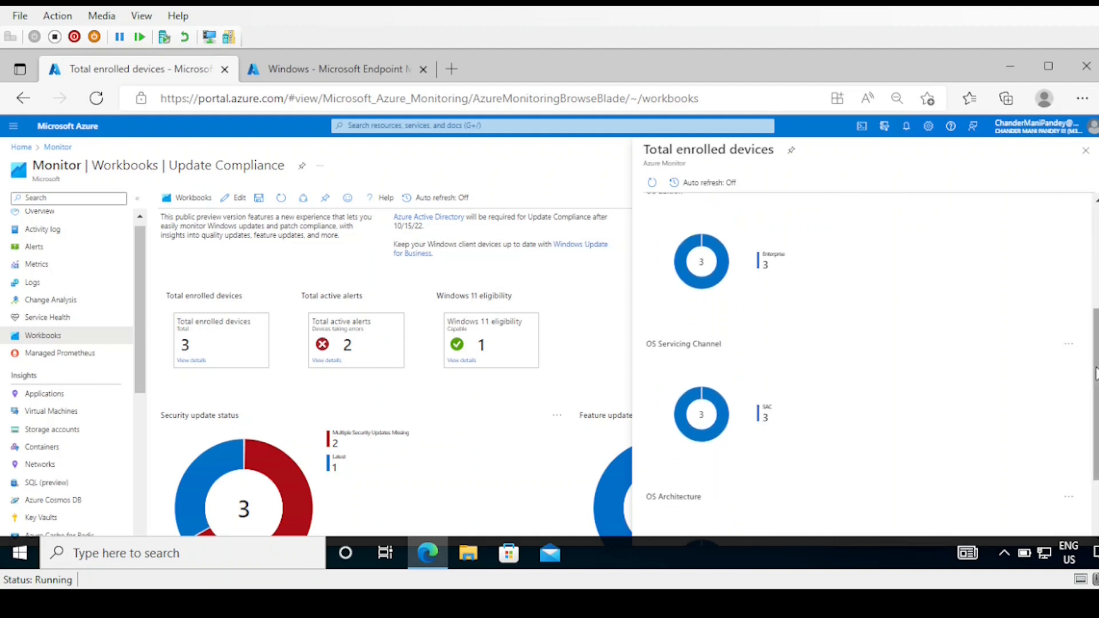
{"action": "scroll", "coordinate": [1094, 389], "scroll_direction": "down", "scroll_amount": 2}
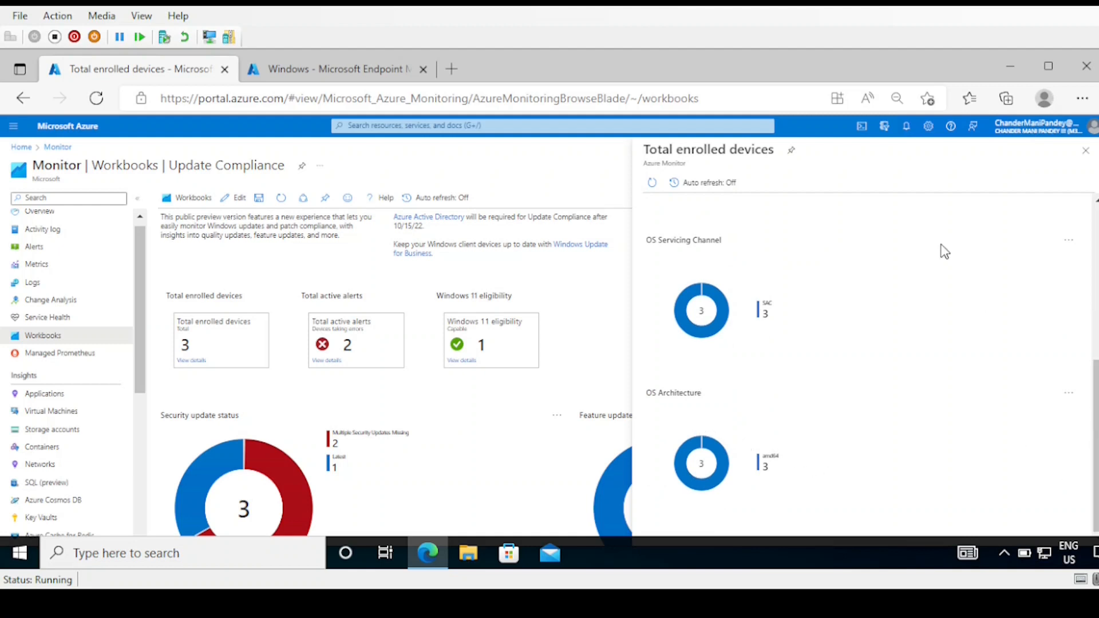
{"action": "scroll", "coordinate": [667, 204], "scroll_direction": "up", "scroll_amount": 2}
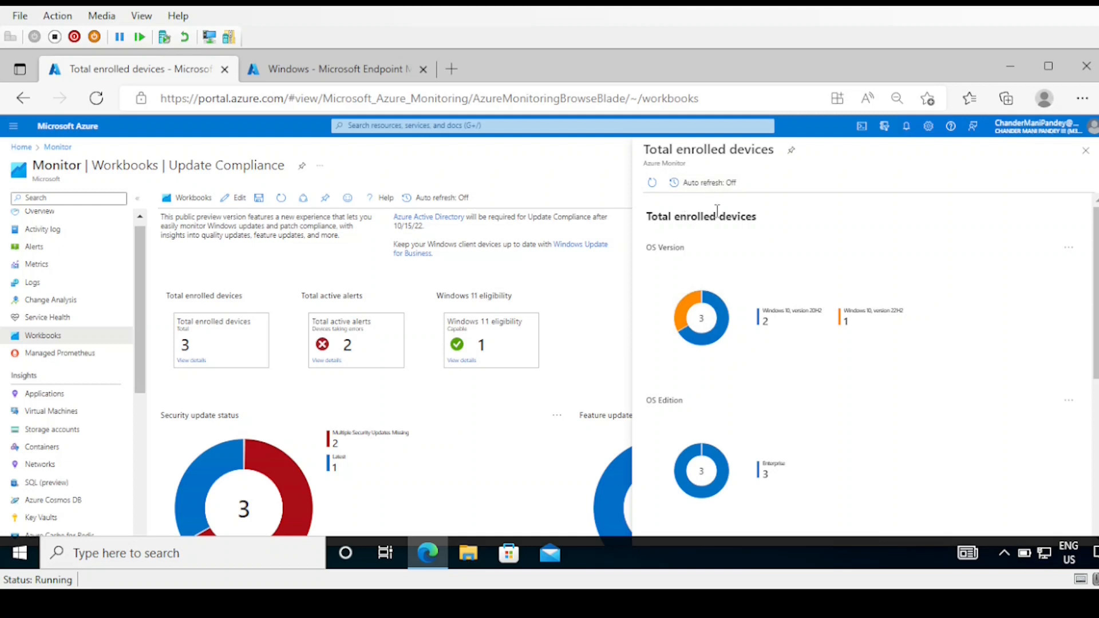
{"action": "left_click", "coordinate": [676, 183]}
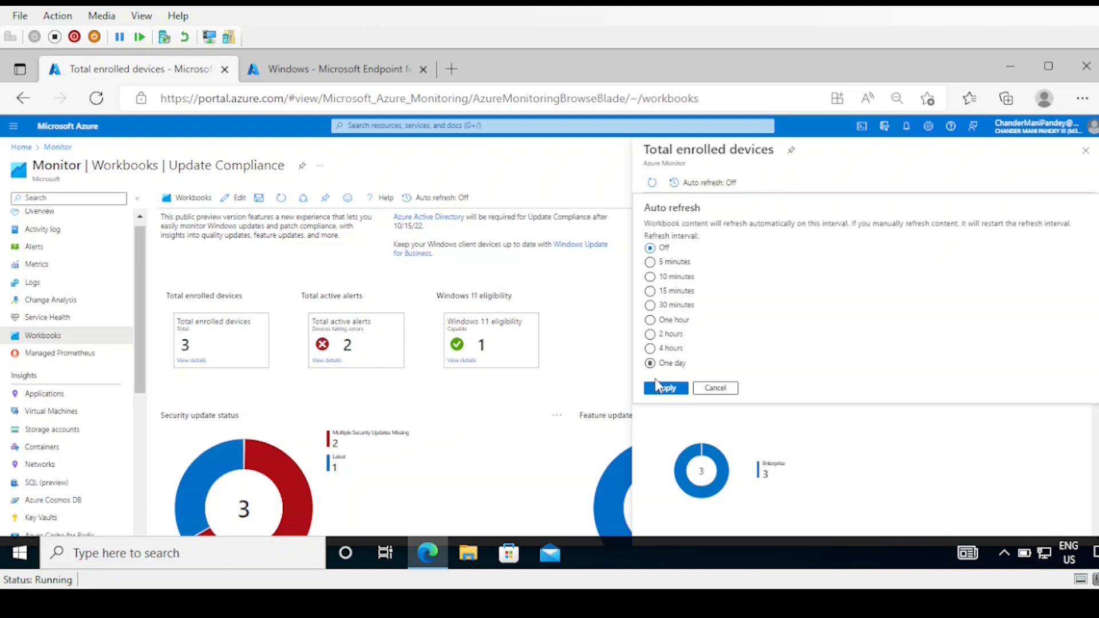
{"action": "left_click", "coordinate": [664, 390]}
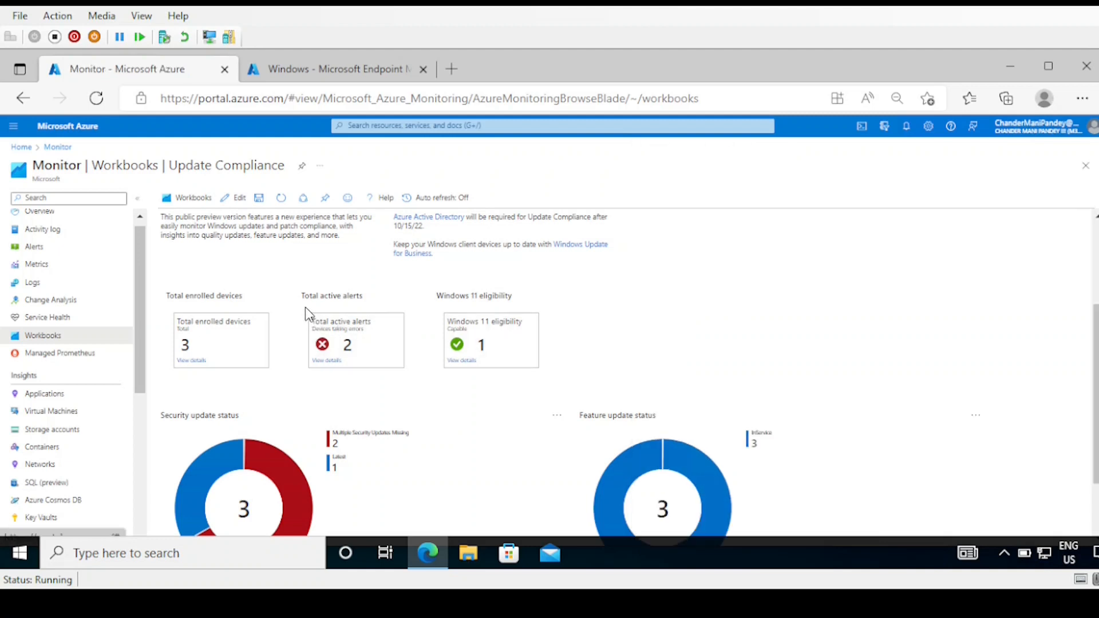
Step: Inspect the detailed information on active alerts, and examine the Windows 11 eligibility report's readiness status and readiness reason charts
{"action": "left_click", "coordinate": [329, 364]}
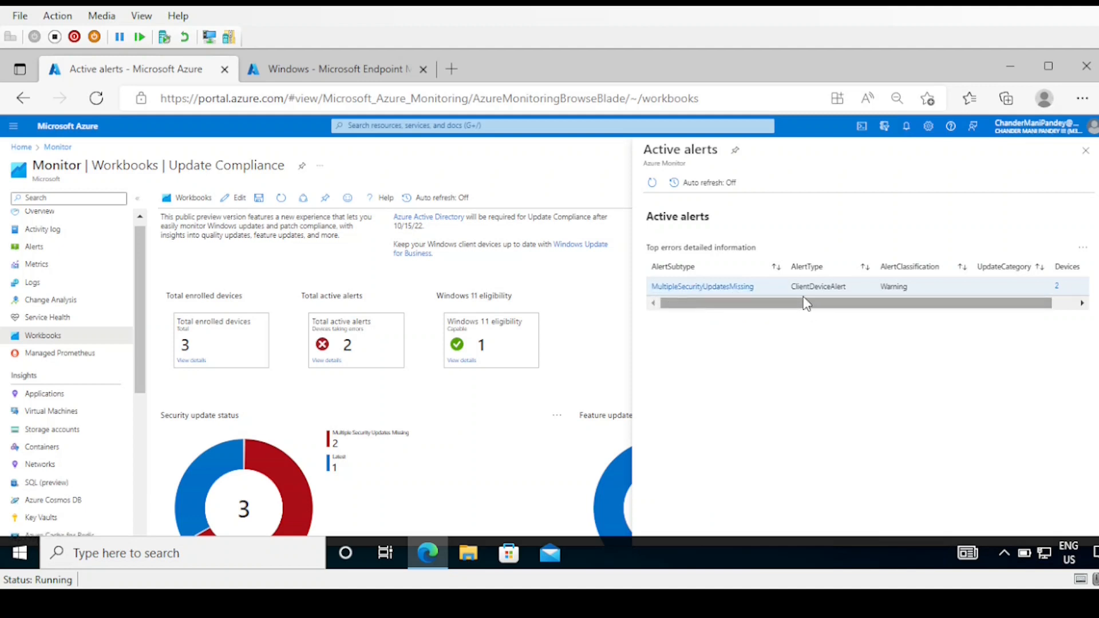
{"action": "left_click_drag", "start_coordinate": [843, 302], "coordinate": [920, 307]}
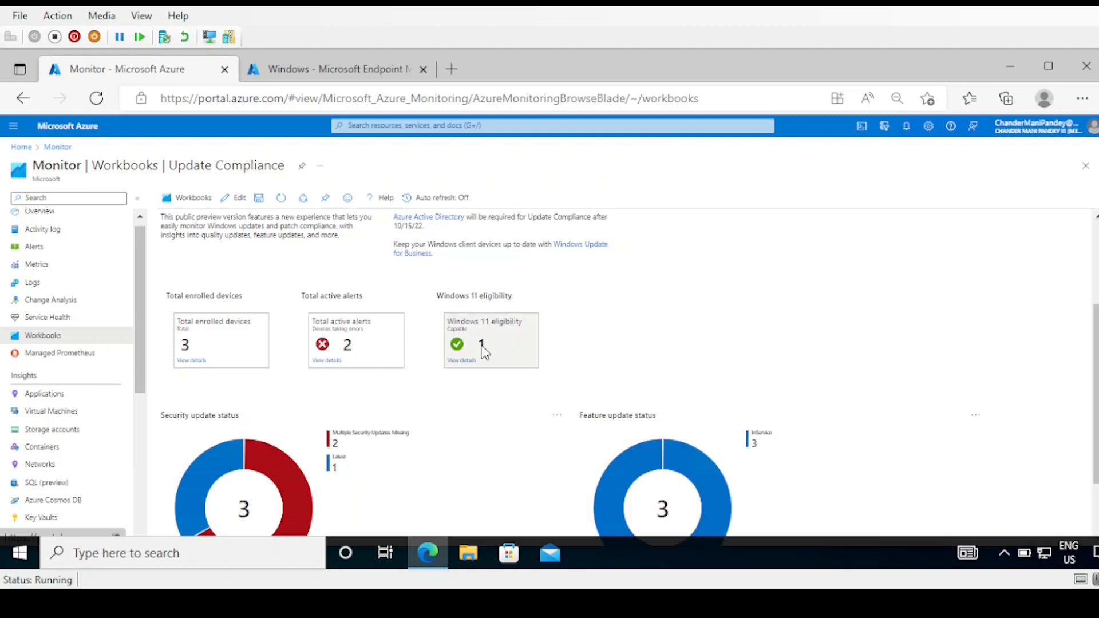
{"action": "left_click", "coordinate": [462, 361]}
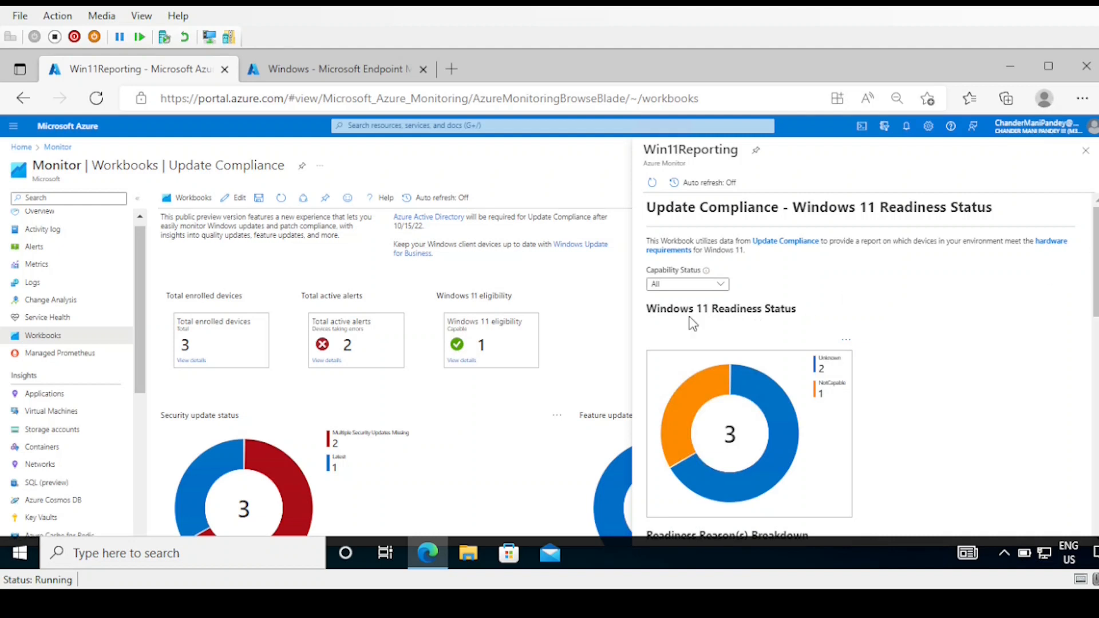
{"action": "scroll", "coordinate": [1037, 261], "scroll_direction": "down", "scroll_amount": 2}
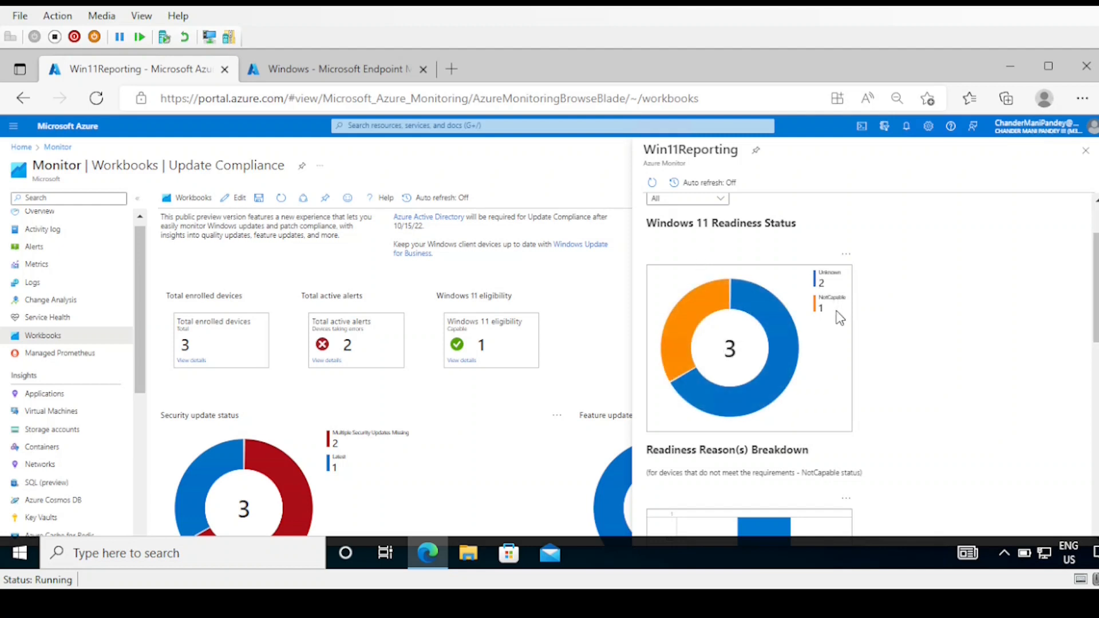
{"action": "scroll", "coordinate": [1094, 286], "scroll_direction": "down", "scroll_amount": 3}
{"action": "scroll", "coordinate": [1094, 329], "scroll_direction": "down", "scroll_amount": 3}
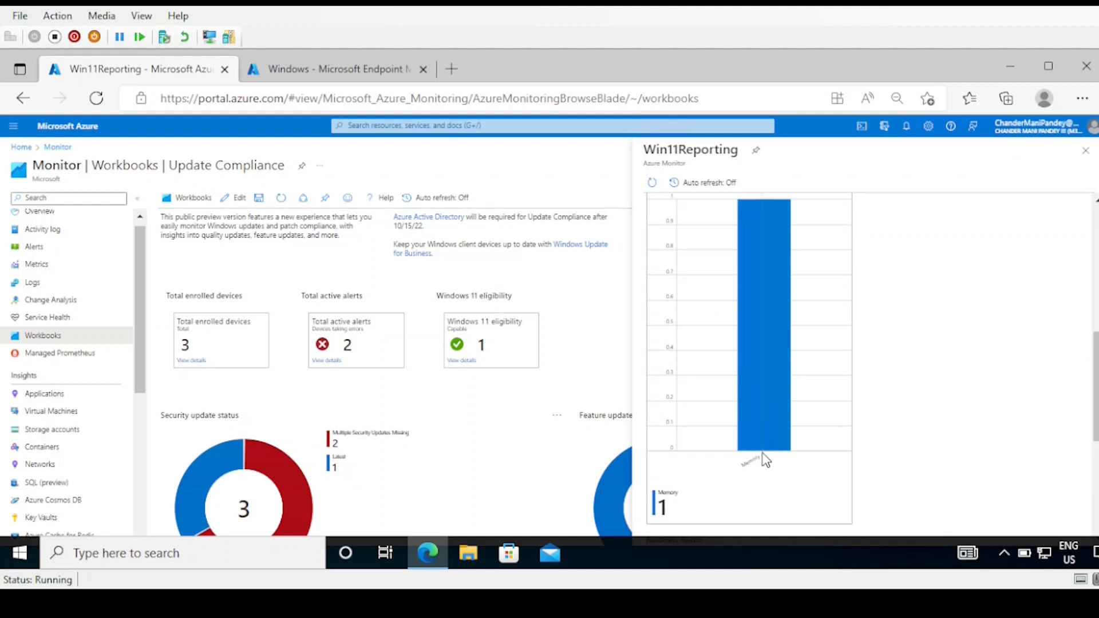
Step: Examine the readiness status of TEST-PC2 and TEST-PC3 and the readiness reason for TEST-PC1 in the Windows 11 device table
{"action": "scroll", "coordinate": [1096, 433], "scroll_direction": "down", "scroll_amount": 2}
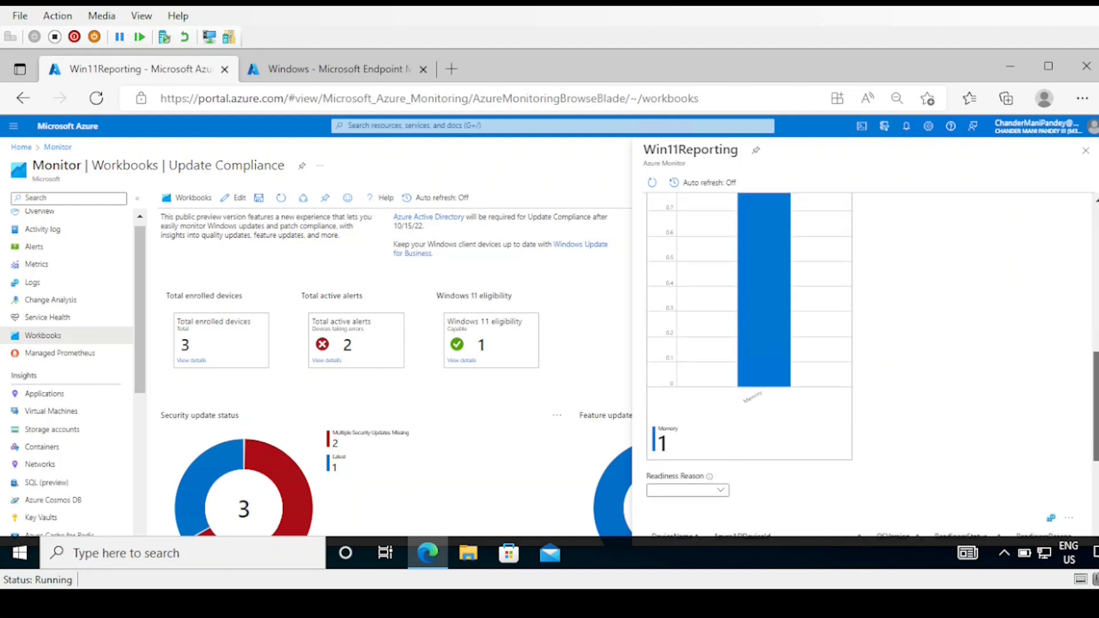
{"action": "scroll", "coordinate": [1096, 433], "scroll_direction": "down", "scroll_amount": 1}
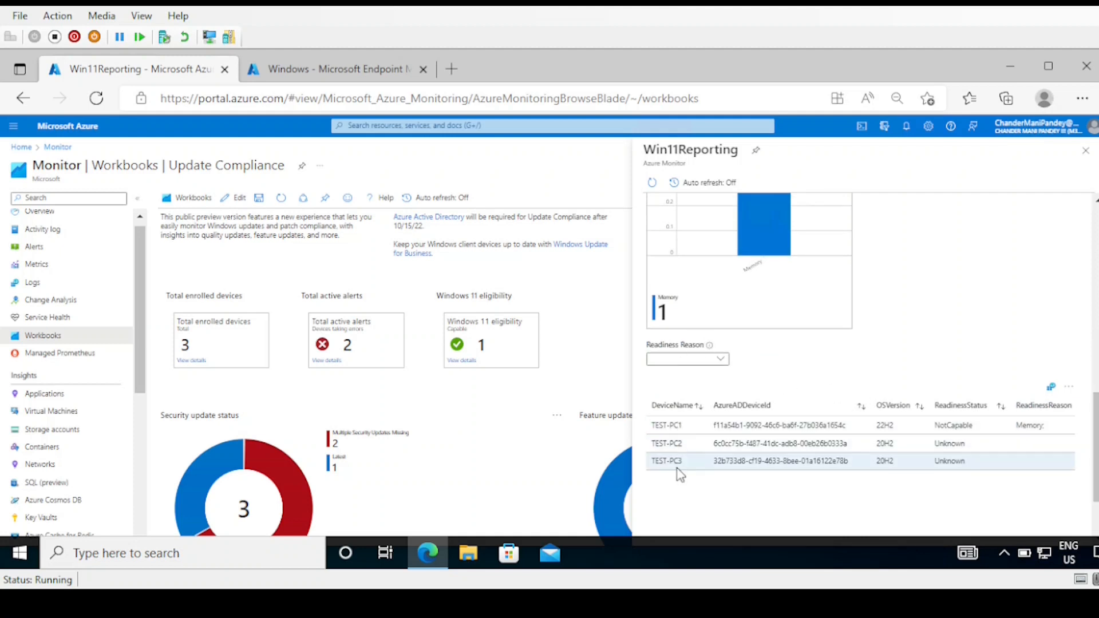
{"action": "left_click_drag", "start_coordinate": [657, 447], "coordinate": [961, 461]}
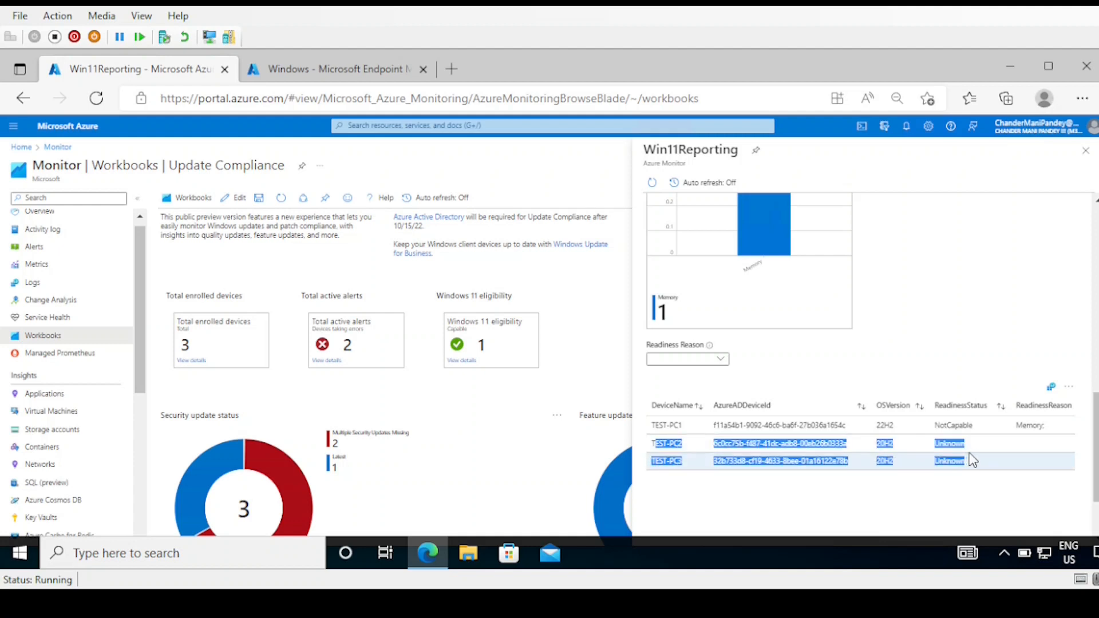
{"action": "left_click", "coordinate": [650, 431]}
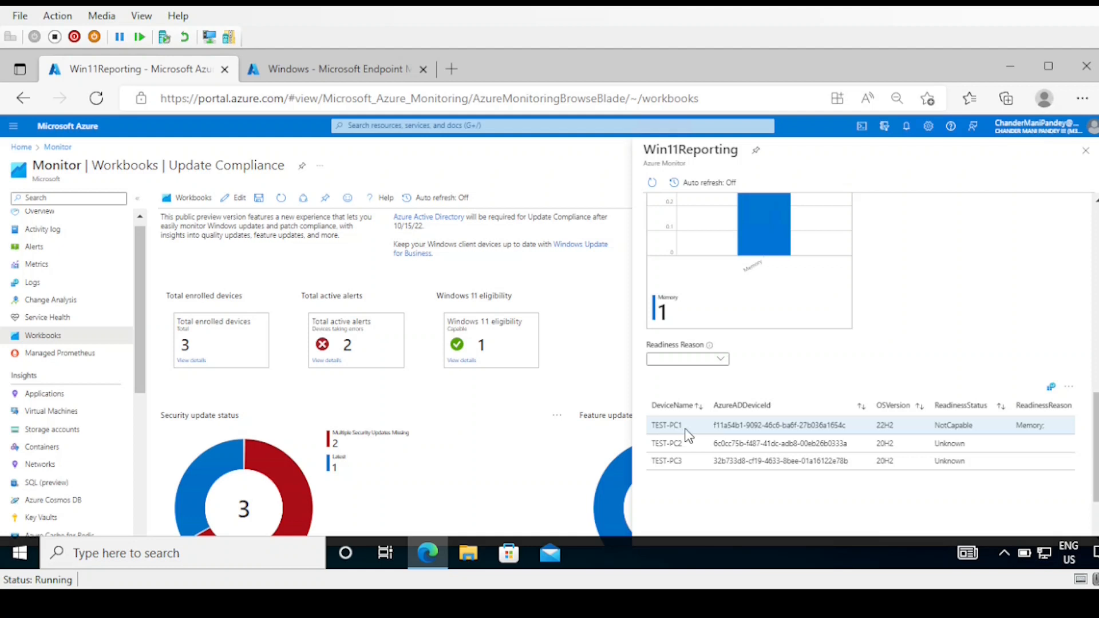
{"action": "left_click_drag", "start_coordinate": [1017, 428], "coordinate": [1056, 428]}
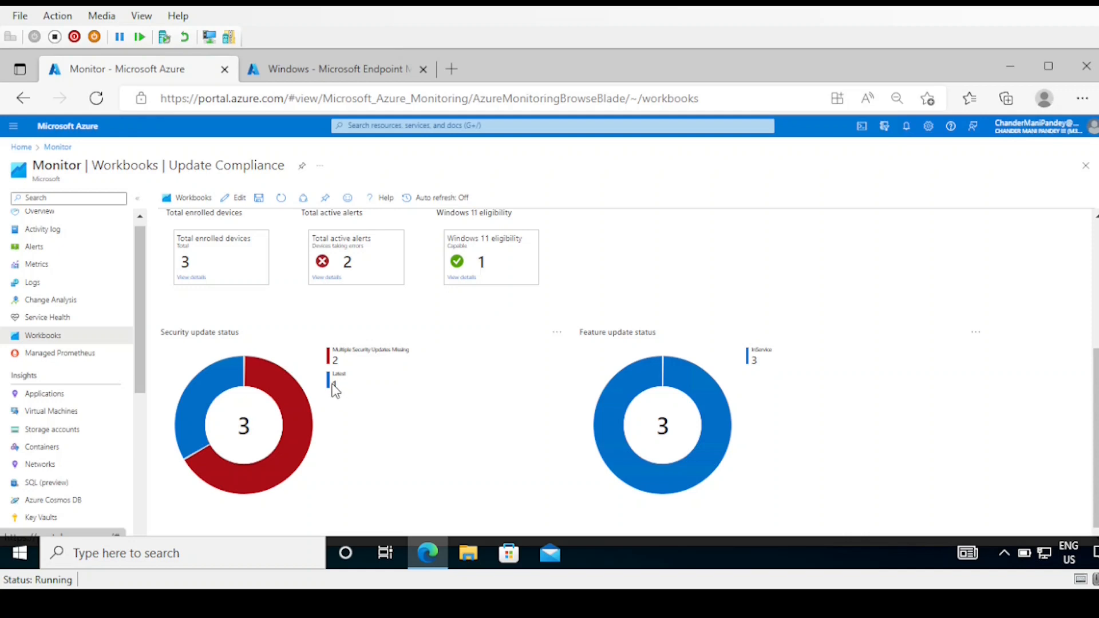
Step: Inspect the Security update status chart's last run query in the Logs view and return to the Update Compliance workbook
{"action": "scroll", "coordinate": [580, 351], "scroll_direction": "down", "scroll_amount": 1}
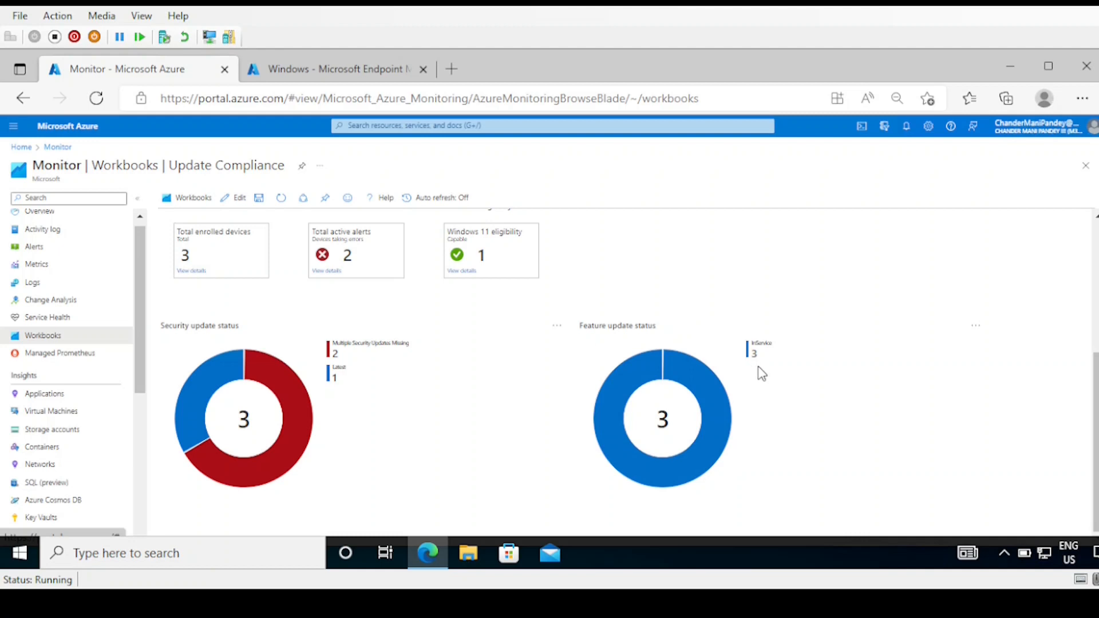
{"action": "left_click", "coordinate": [557, 327]}
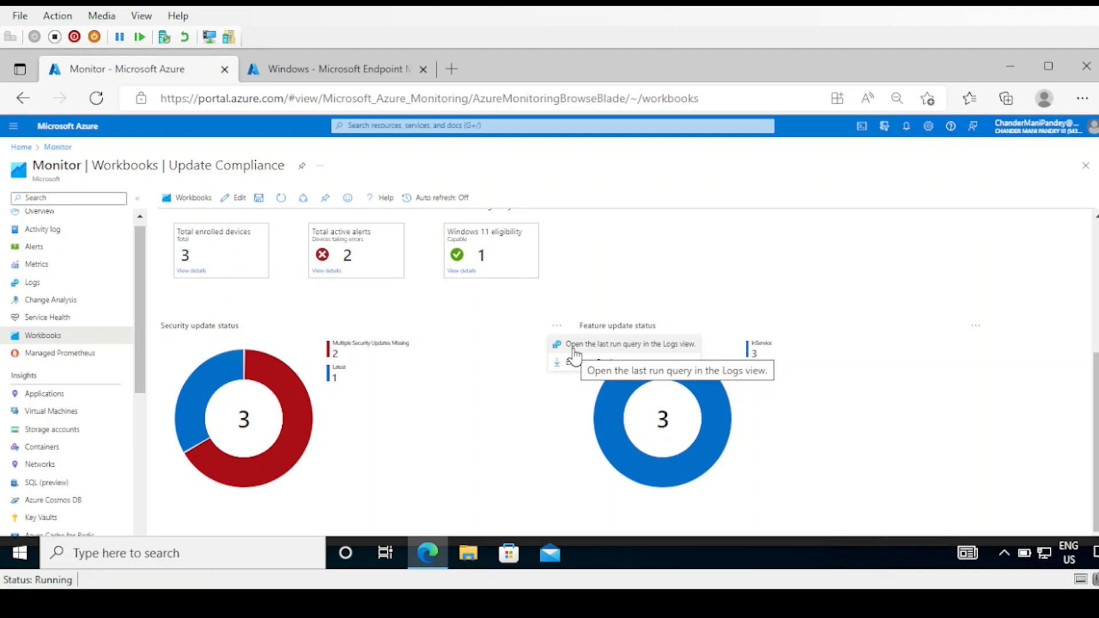
{"action": "left_click", "coordinate": [574, 354]}
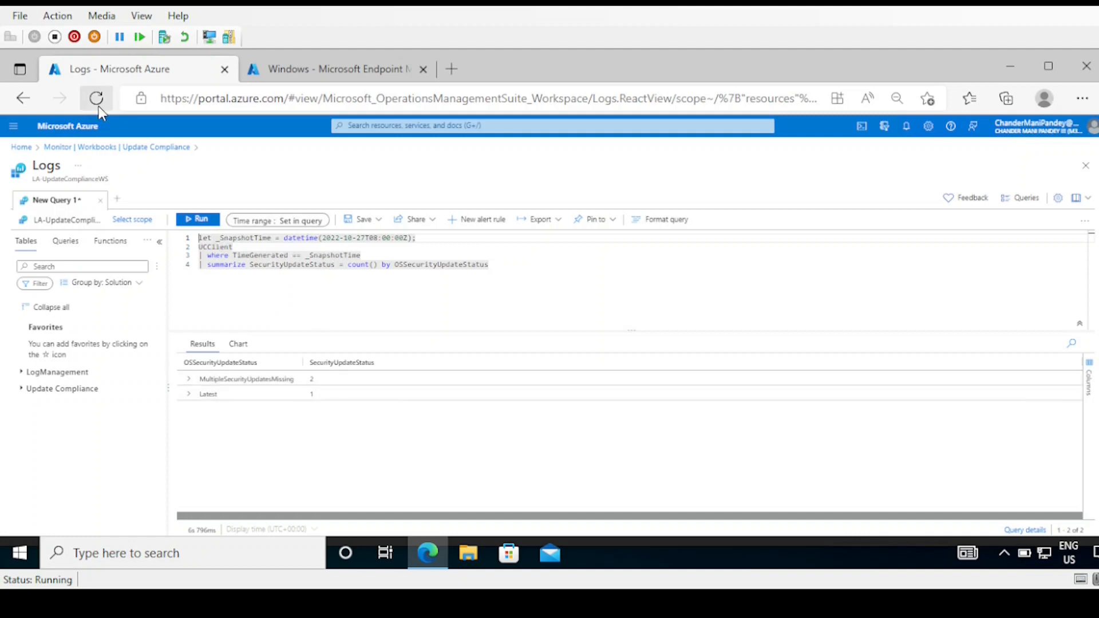
{"action": "left_click", "coordinate": [62, 147]}
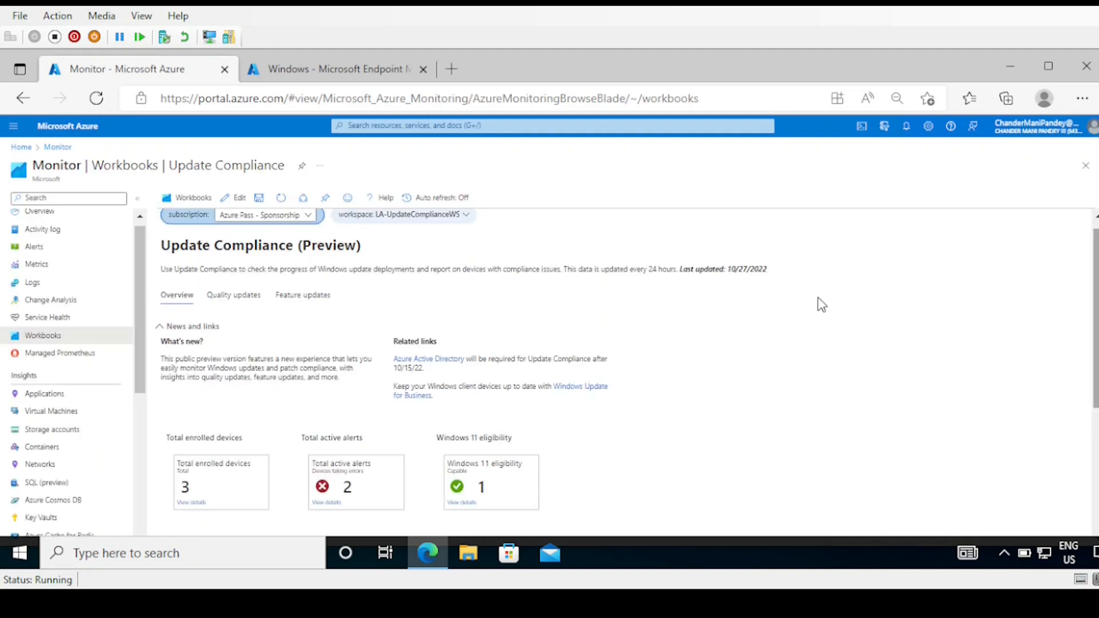
Step: Open the Quality updates report in the Update Compliance workbook and read its description of security and non-security fixes
{"action": "left_click", "coordinate": [244, 309]}
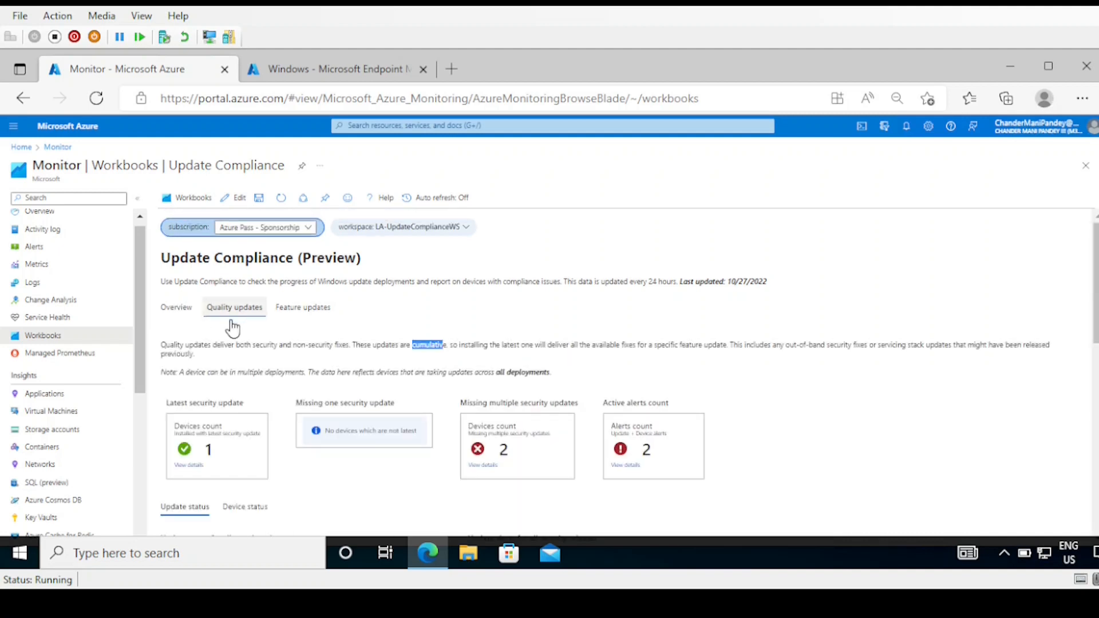
{"action": "left_click", "coordinate": [201, 358]}
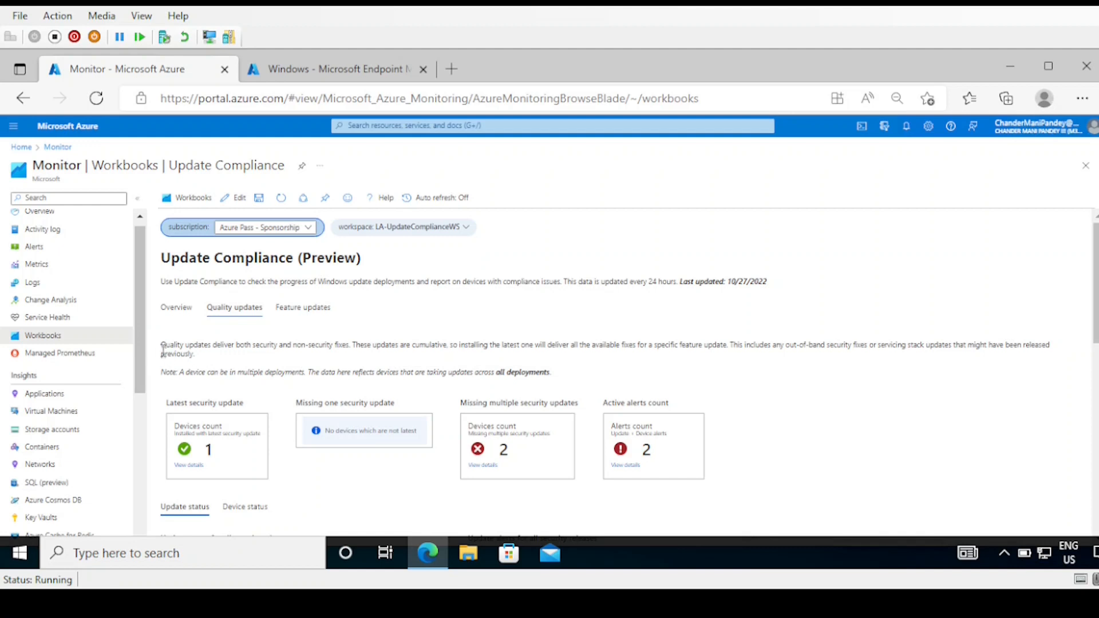
{"action": "left_click_drag", "start_coordinate": [163, 348], "coordinate": [351, 352]}
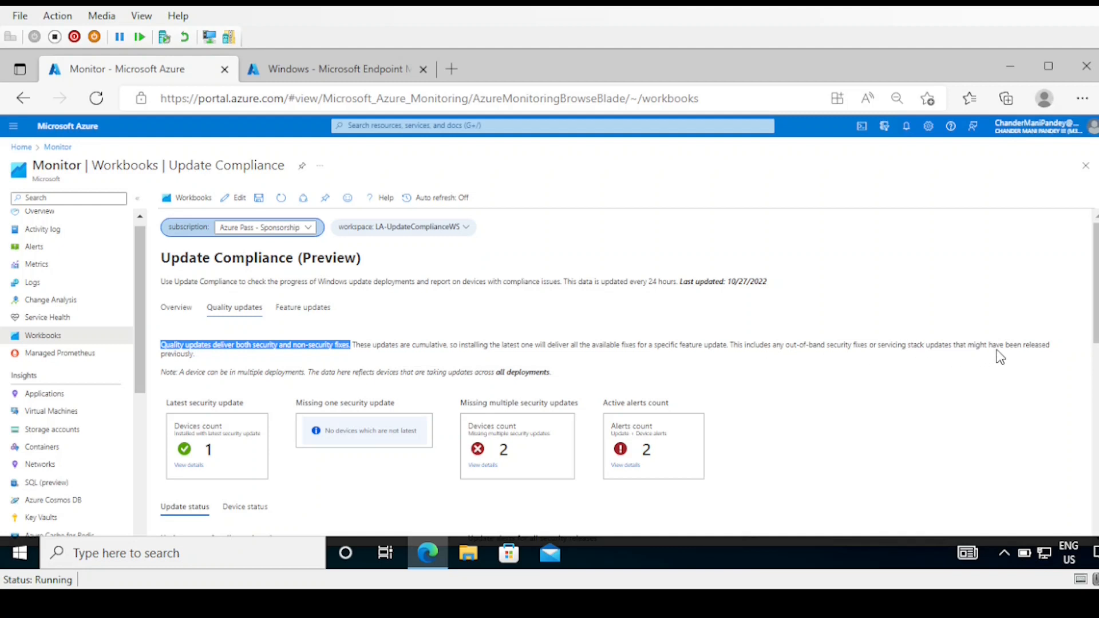
{"action": "left_click_drag", "start_coordinate": [239, 358], "coordinate": [161, 352]}
Step: Review the quality updates summary tiles, focusing on devices missing multiple security updates and the active alerts count
{"action": "scroll", "coordinate": [172, 343], "scroll_direction": "down", "scroll_amount": 2}
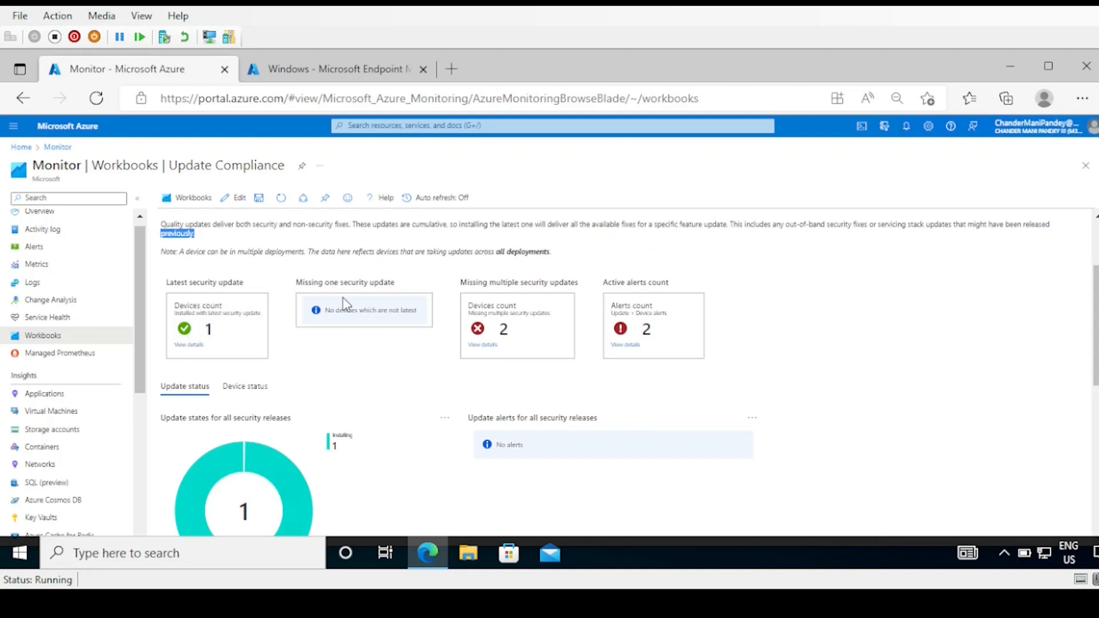
{"action": "left_click_drag", "start_coordinate": [520, 343], "coordinate": [506, 336]}
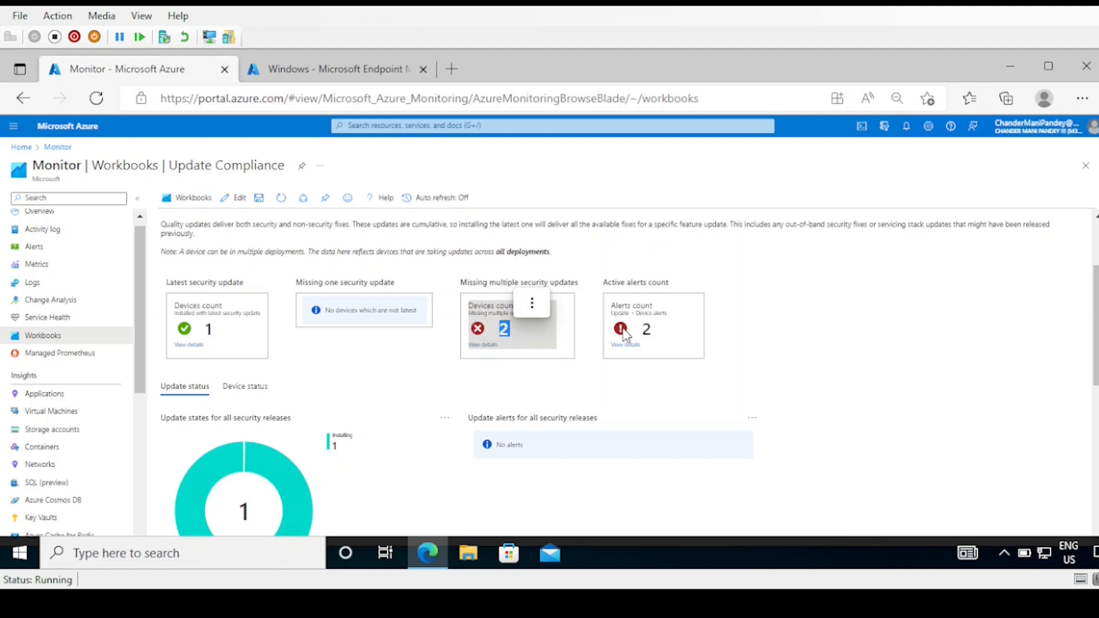
{"action": "left_click", "coordinate": [659, 331]}
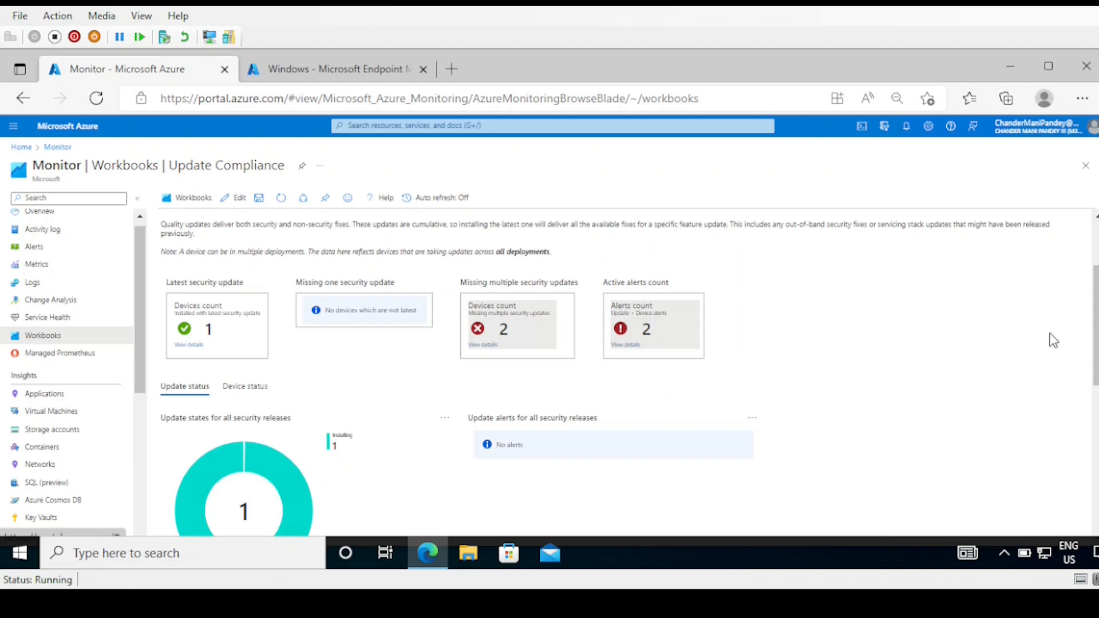
{"action": "scroll", "coordinate": [1053, 340], "scroll_direction": "down", "scroll_amount": 2}
{"action": "scroll", "coordinate": [455, 336], "scroll_direction": "up", "scroll_amount": 4}
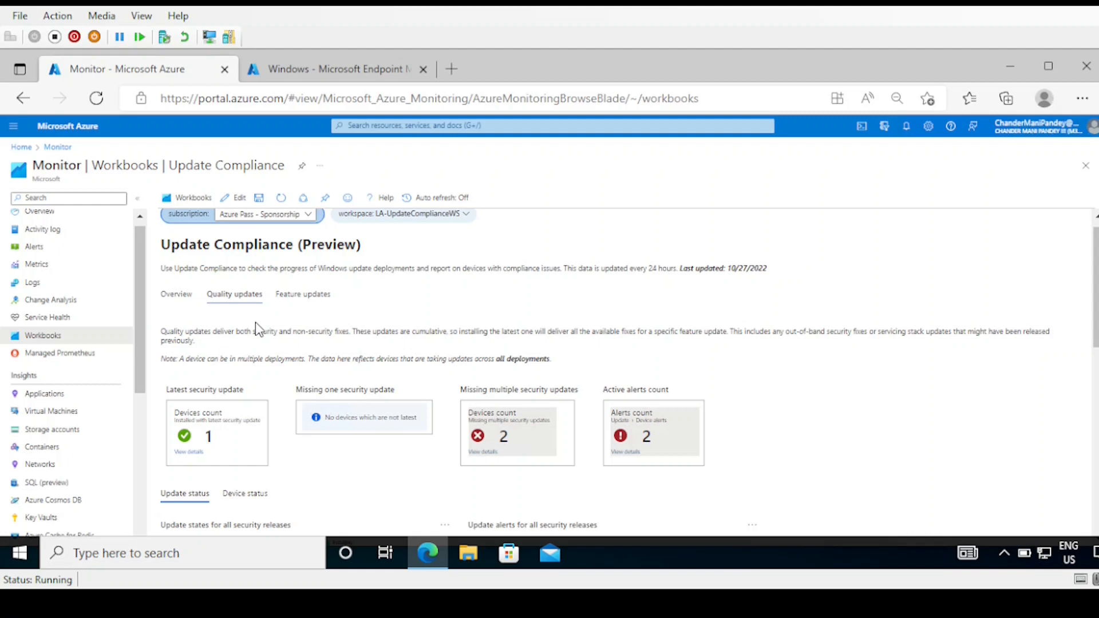
Step: Examine the update states and update alerts for all security releases under the quality updates' update status
{"action": "scroll", "coordinate": [463, 304], "scroll_direction": "down", "scroll_amount": 3}
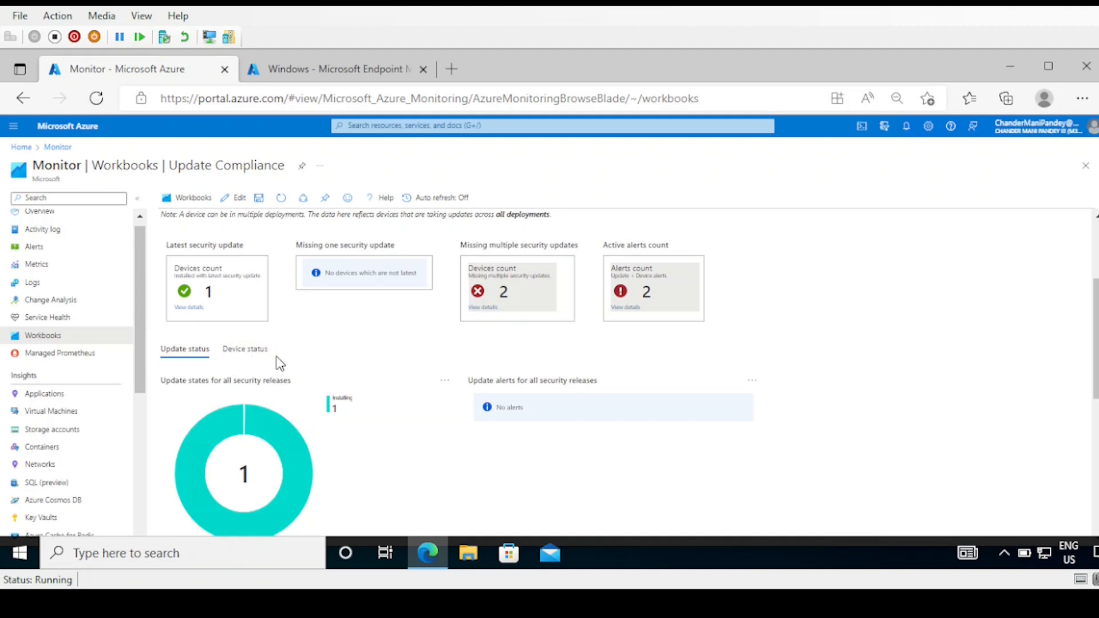
{"action": "scroll", "coordinate": [1095, 318], "scroll_direction": "down", "scroll_amount": 1}
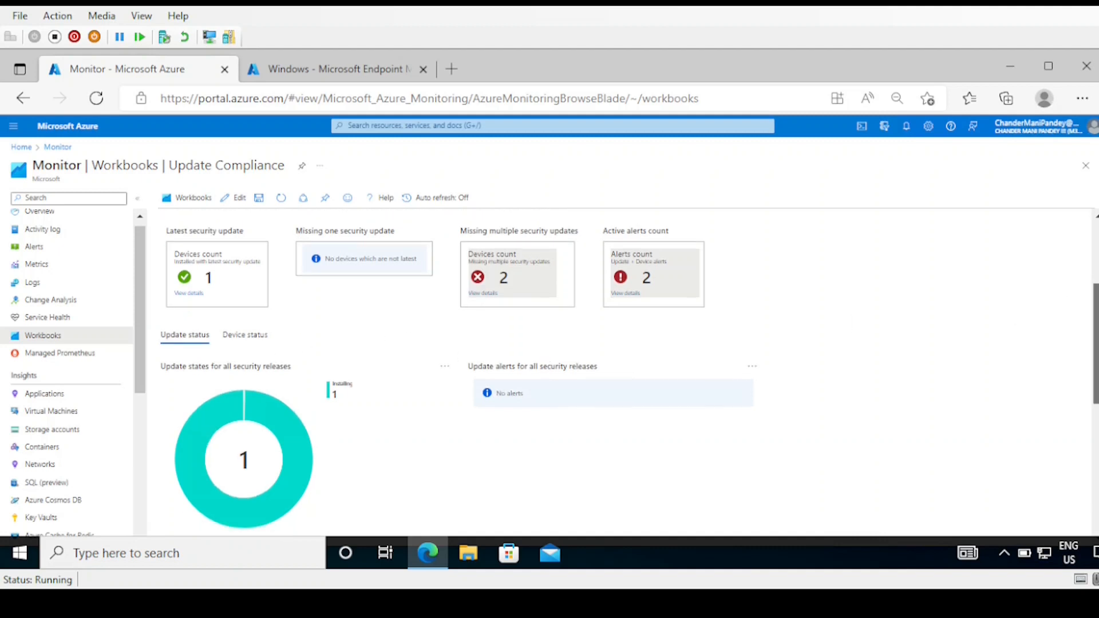
{"action": "mouse_move", "coordinate": [235, 385]}
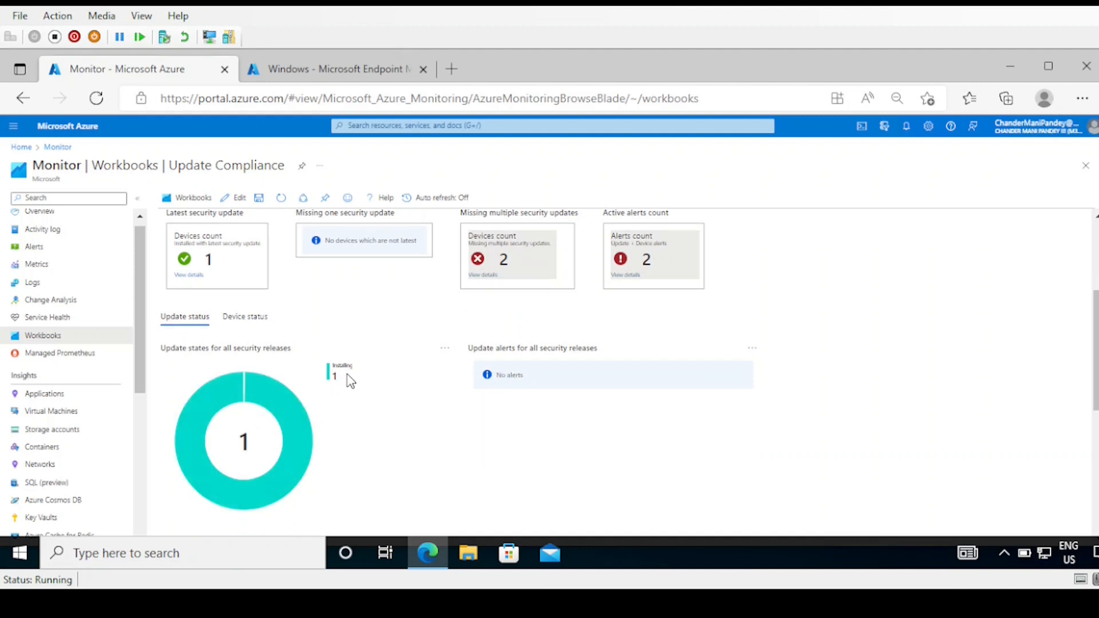
{"action": "left_click_drag", "start_coordinate": [512, 404], "coordinate": [491, 380]}
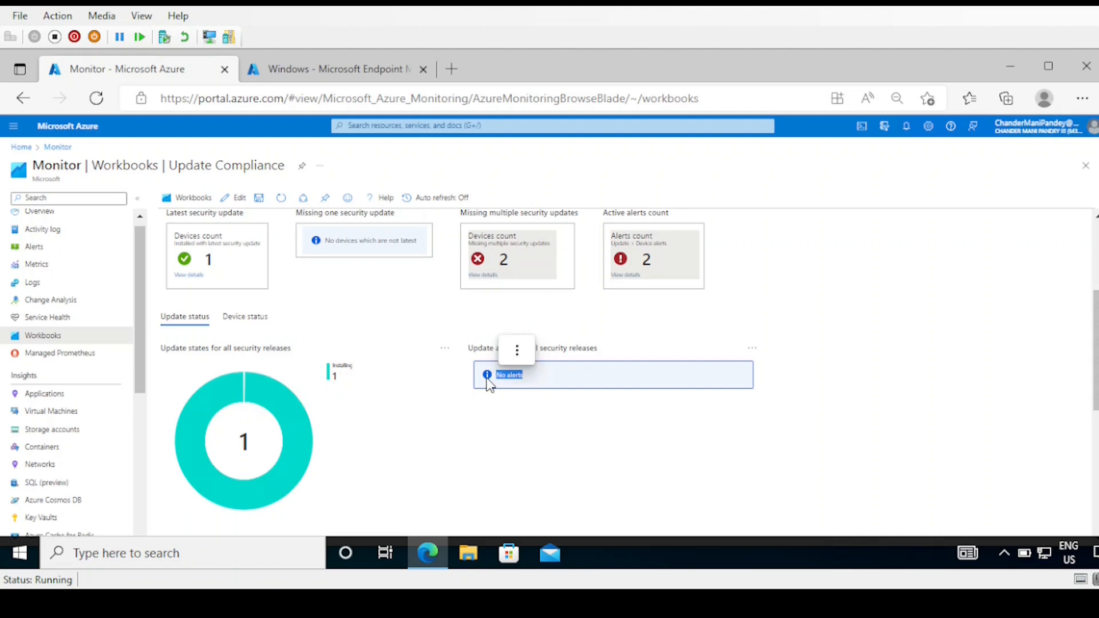
Step: Check the KB number of the Windows 10, version 20H2 row in the update deployment status and open its device details
{"action": "left_click_drag", "start_coordinate": [1096, 353], "coordinate": [1096, 404]}
{"action": "scroll", "coordinate": [174, 487], "scroll_direction": "down", "scroll_amount": 1}
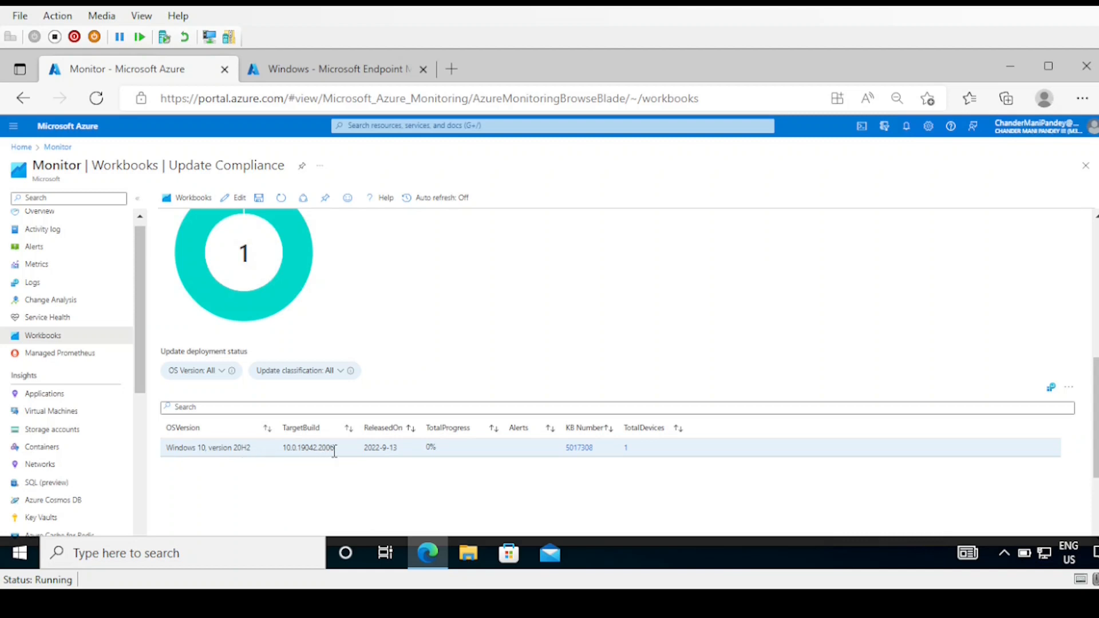
{"action": "left_click_drag", "start_coordinate": [598, 451], "coordinate": [566, 452]}
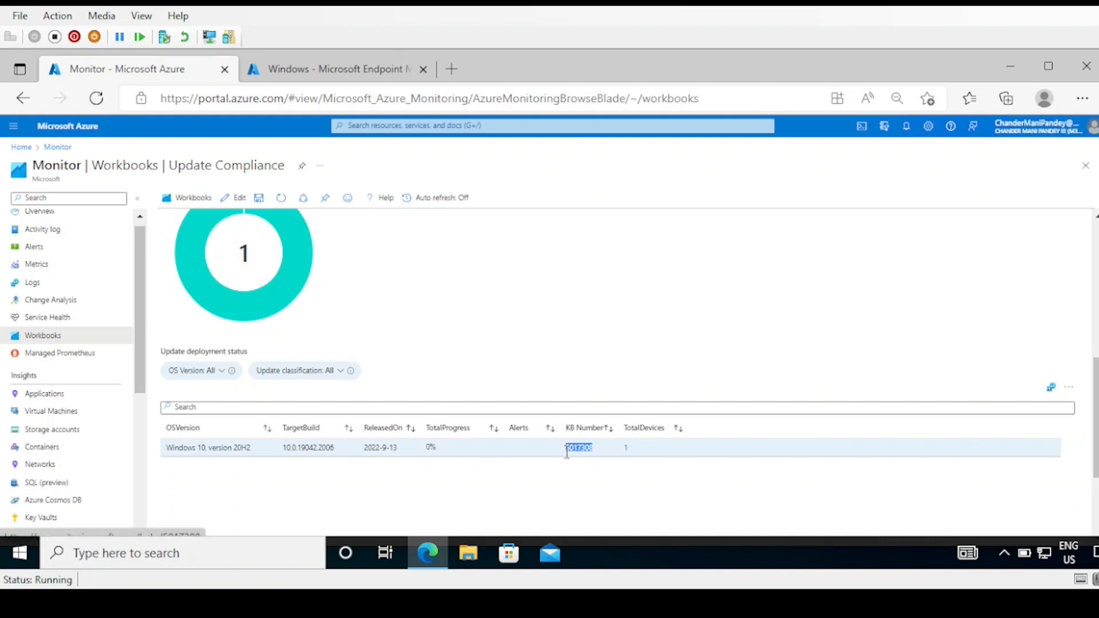
{"action": "left_click", "coordinate": [627, 449]}
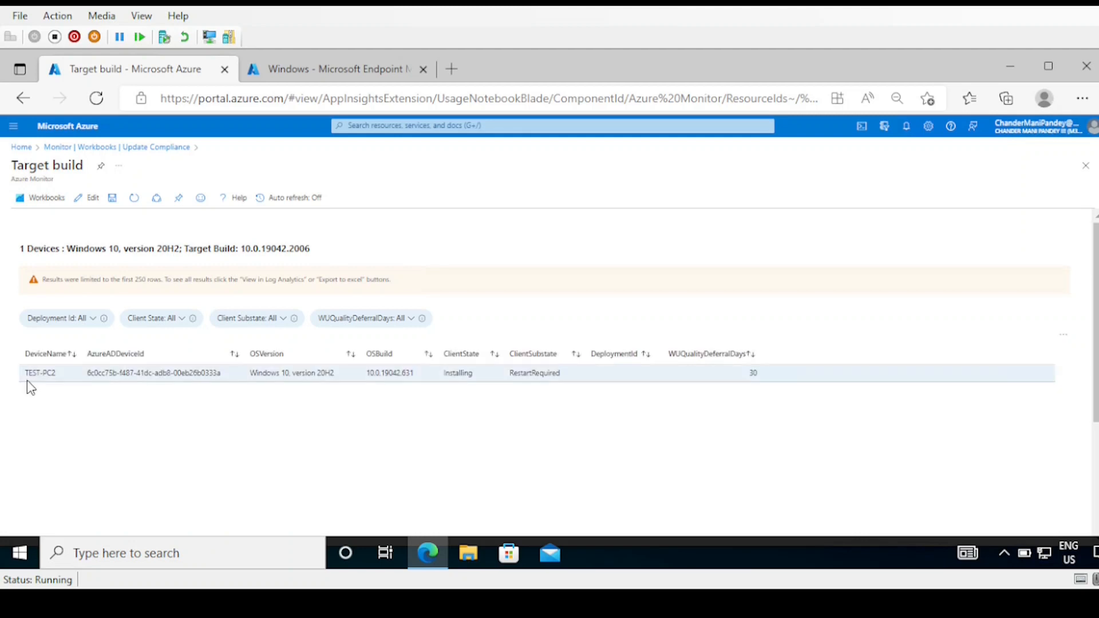
Step: Examine TEST-PC2's OS version, OS build, client state, client substate and quality deferral days, and return to the Update Compliance workbook
{"action": "left_click_drag", "start_coordinate": [28, 376], "coordinate": [67, 378]}
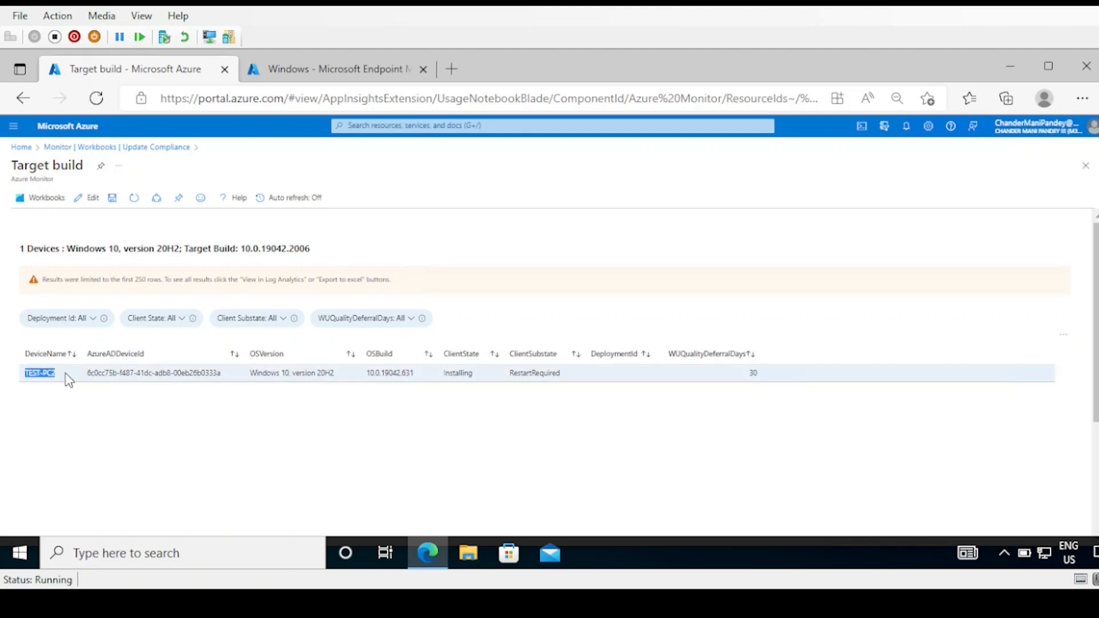
{"action": "left_click", "coordinate": [252, 374]}
{"action": "left_click_drag", "start_coordinate": [252, 373], "coordinate": [412, 401]}
{"action": "left_click", "coordinate": [416, 402]}
{"action": "left_click_drag", "start_coordinate": [418, 382], "coordinate": [367, 383]}
{"action": "left_click_drag", "start_coordinate": [444, 380], "coordinate": [561, 376]}
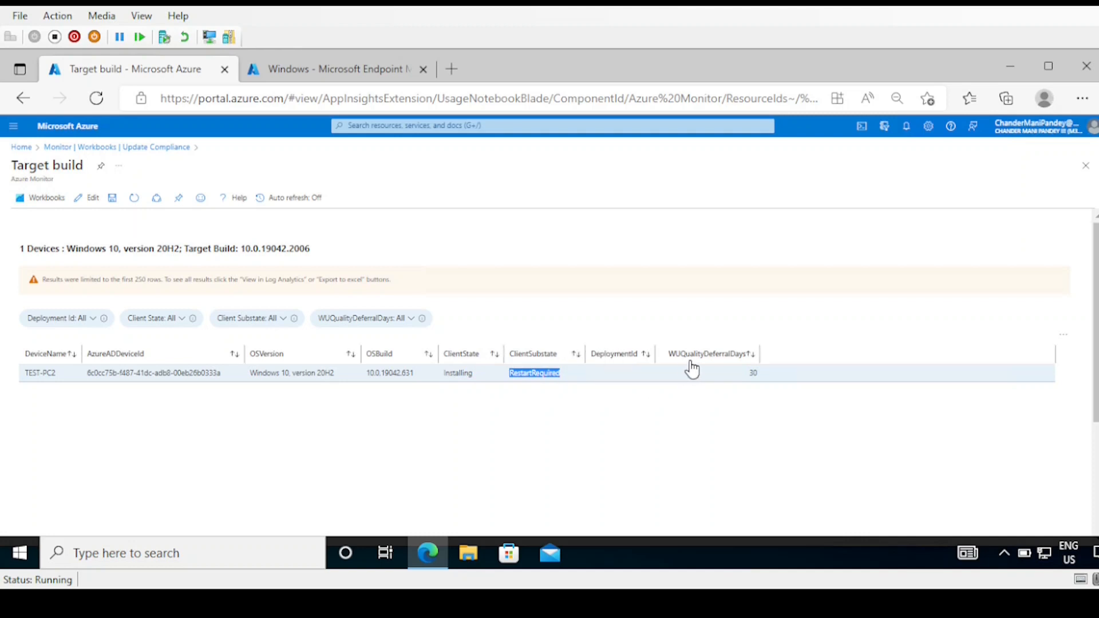
{"action": "left_click", "coordinate": [746, 380]}
{"action": "key", "text": "alt+Left"}
Step: Review the quality updates' device status charts for OS build, target version and alerts, and the device compliance status table
{"action": "left_click", "coordinate": [243, 280]}
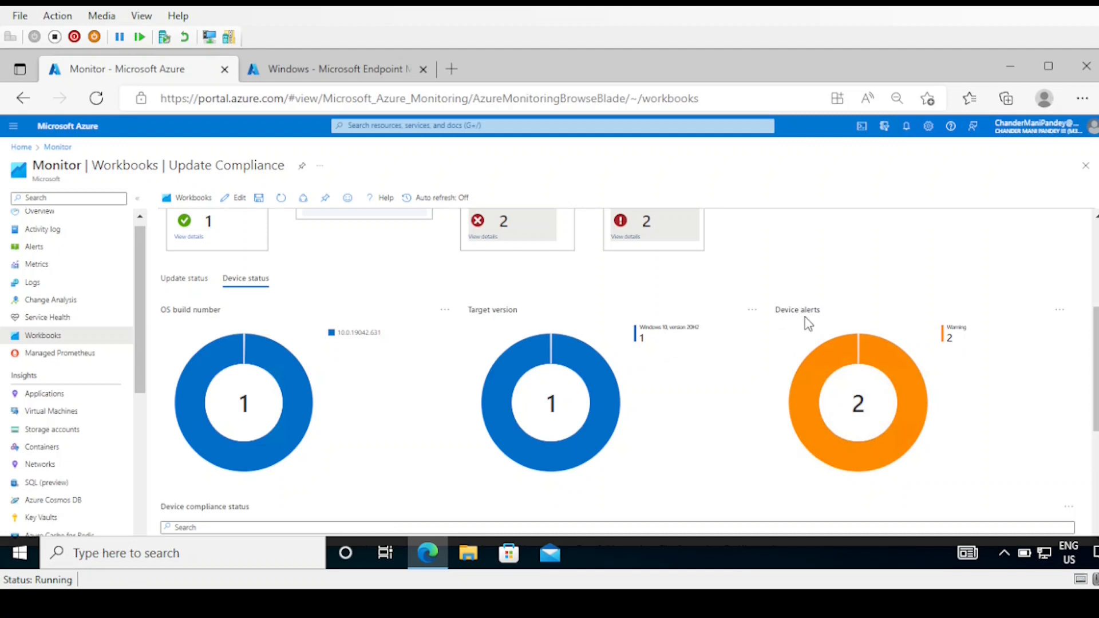
{"action": "scroll", "coordinate": [423, 479], "scroll_direction": "down", "scroll_amount": 3}
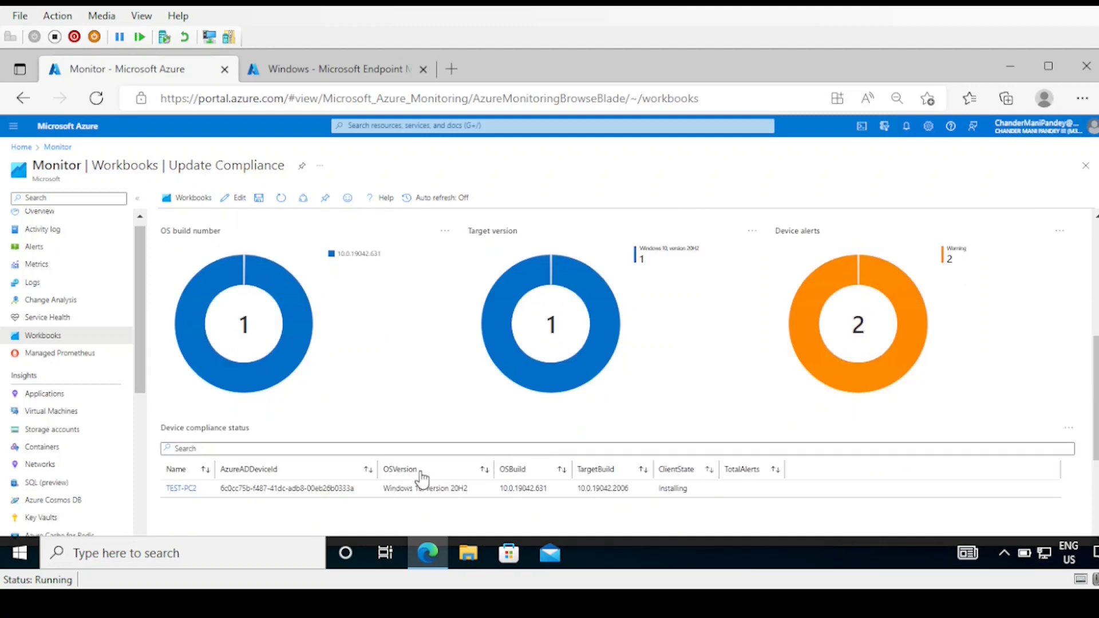
{"action": "left_click", "coordinate": [220, 486]}
{"action": "left_click_drag", "start_coordinate": [1096, 445], "coordinate": [1095, 348]}
Step: Open the Feature updates report and review its in-service, end-of-service, nearing EOS and active alerts tiles
{"action": "left_click", "coordinate": [300, 268]}
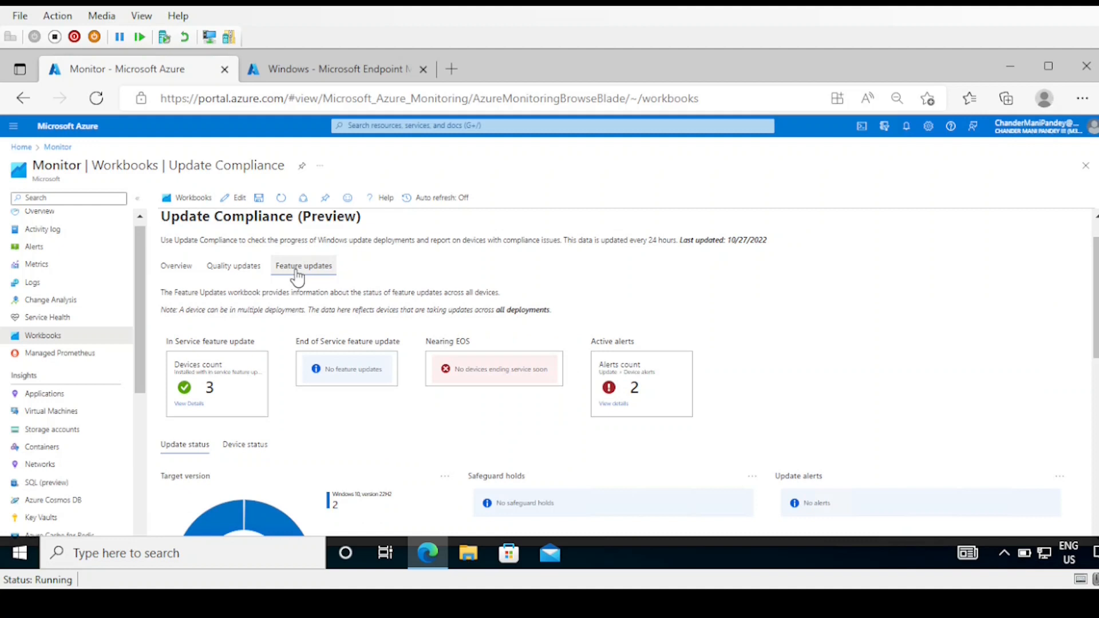
{"action": "scroll", "coordinate": [629, 372], "scroll_direction": "down", "scroll_amount": 1}
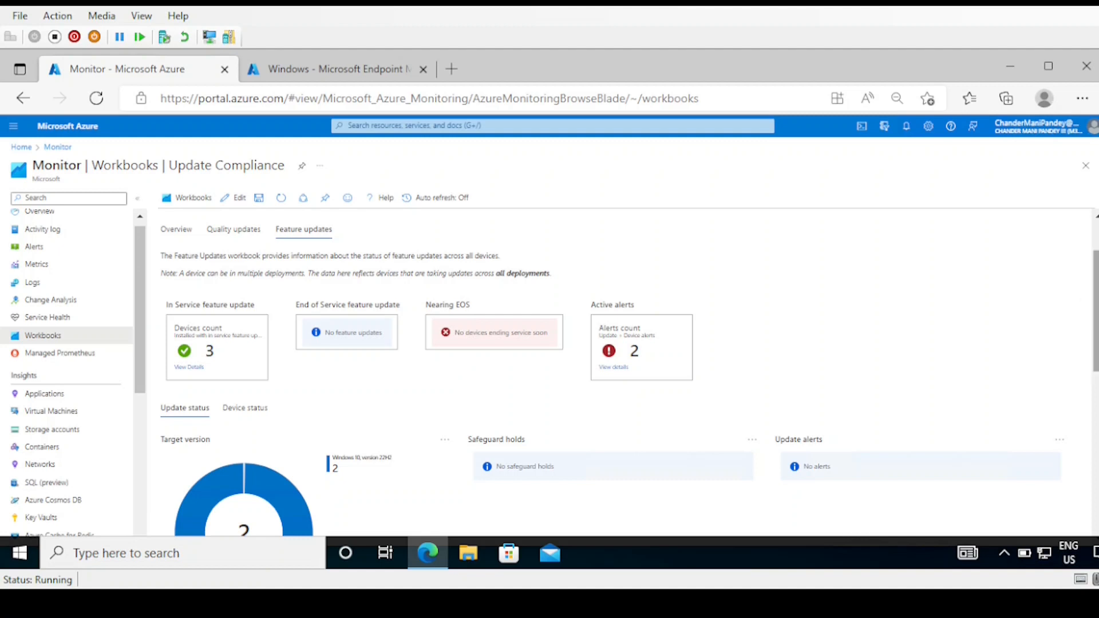
{"action": "scroll", "coordinate": [1094, 309], "scroll_direction": "down", "scroll_amount": 1}
Step: Examine the feature updates' target version chart and the total progress and devices for Windows 10, version 22H2 in the deployment status
{"action": "scroll", "coordinate": [192, 314], "scroll_direction": "down", "scroll_amount": 1}
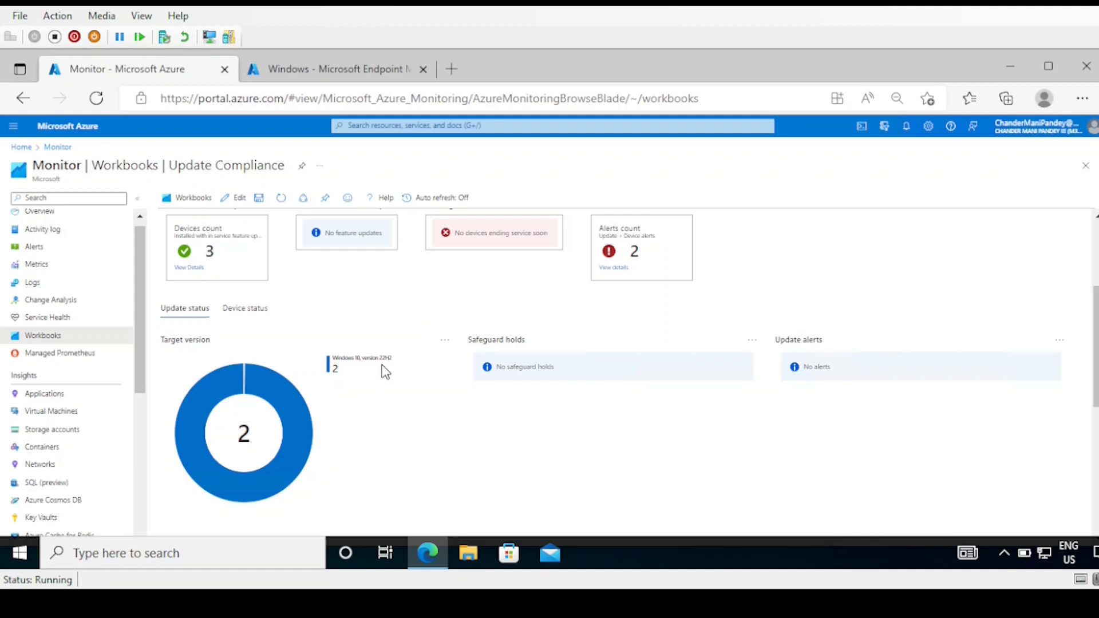
{"action": "mouse_move", "coordinate": [227, 413]}
{"action": "left_click_drag", "start_coordinate": [1095, 344], "coordinate": [1095, 433]}
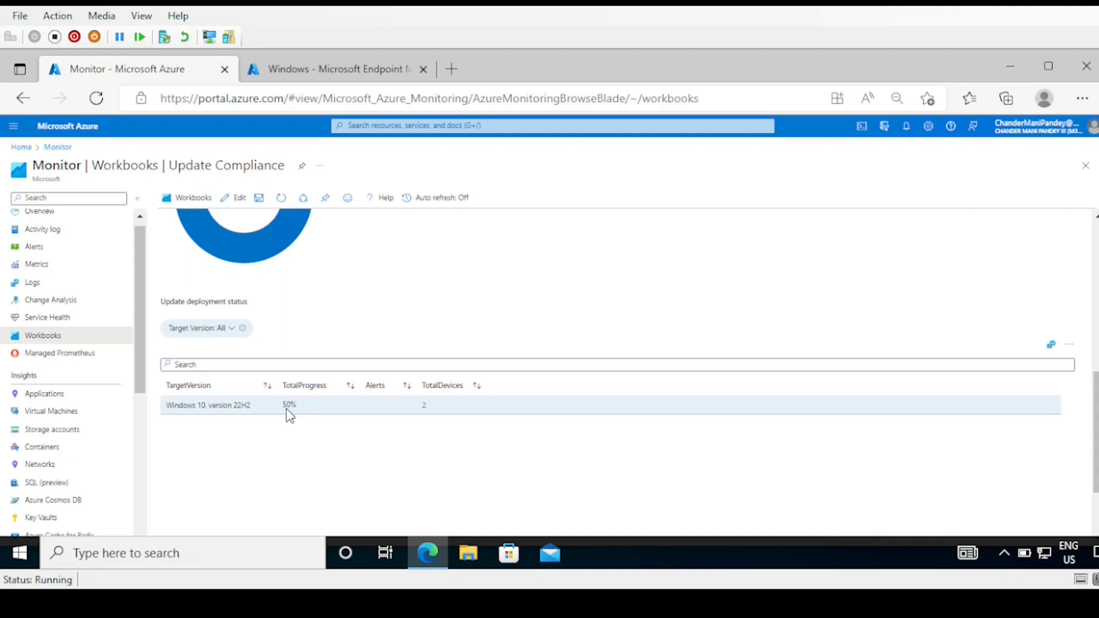
{"action": "left_click", "coordinate": [425, 407]}
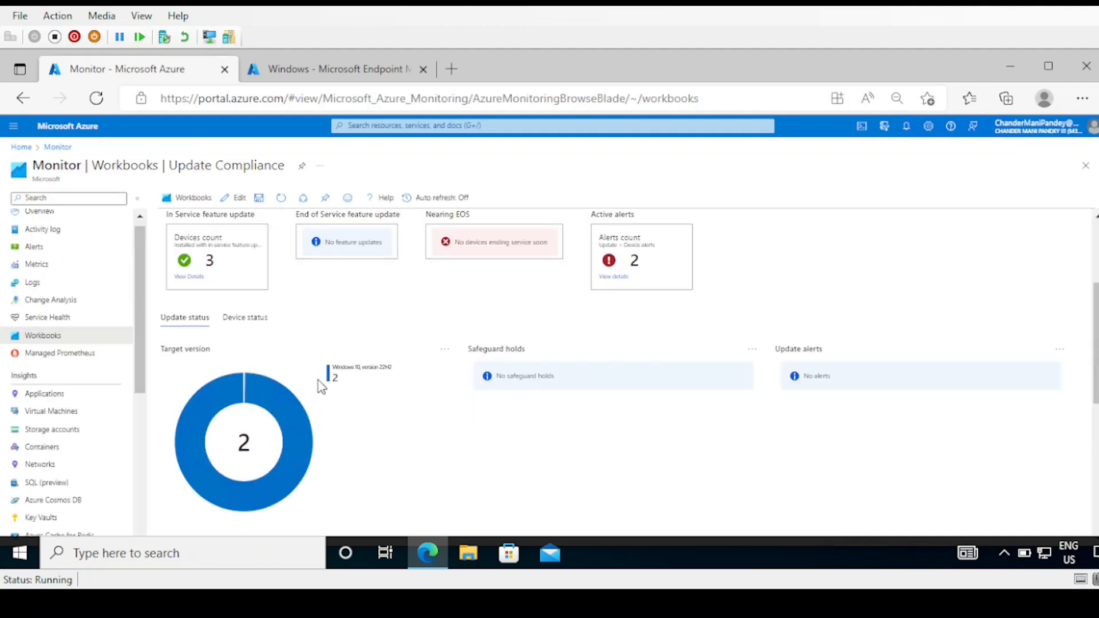
Step: Review the feature updates' device status, covering Windows 11 readiness, device alerts and the device compliance status table
{"action": "left_click", "coordinate": [240, 321]}
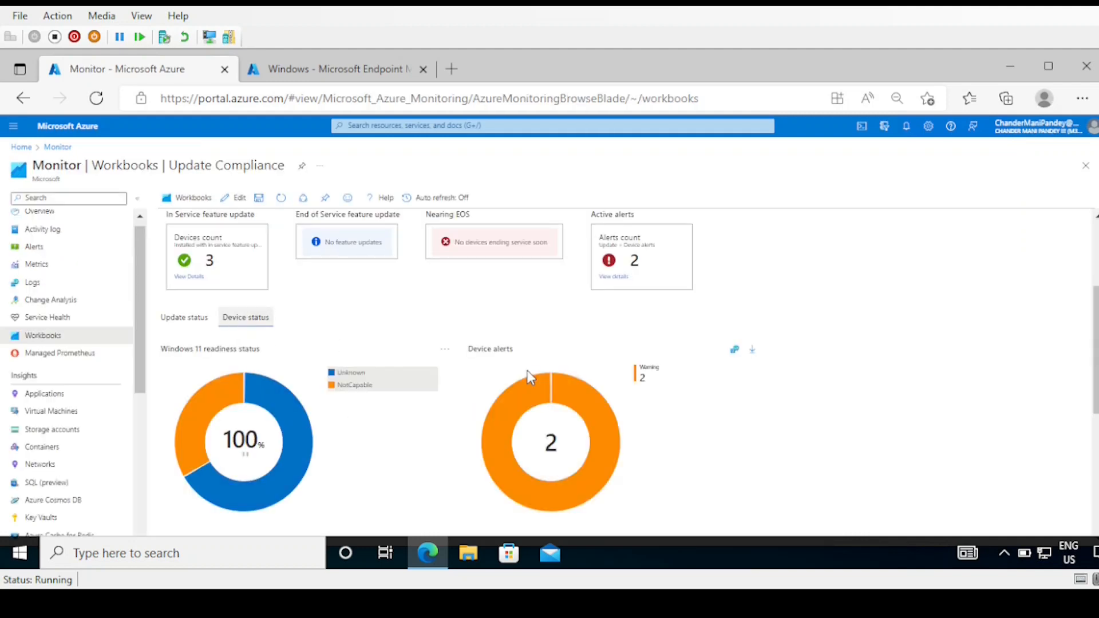
{"action": "scroll", "coordinate": [490, 312], "scroll_direction": "down", "scroll_amount": 1}
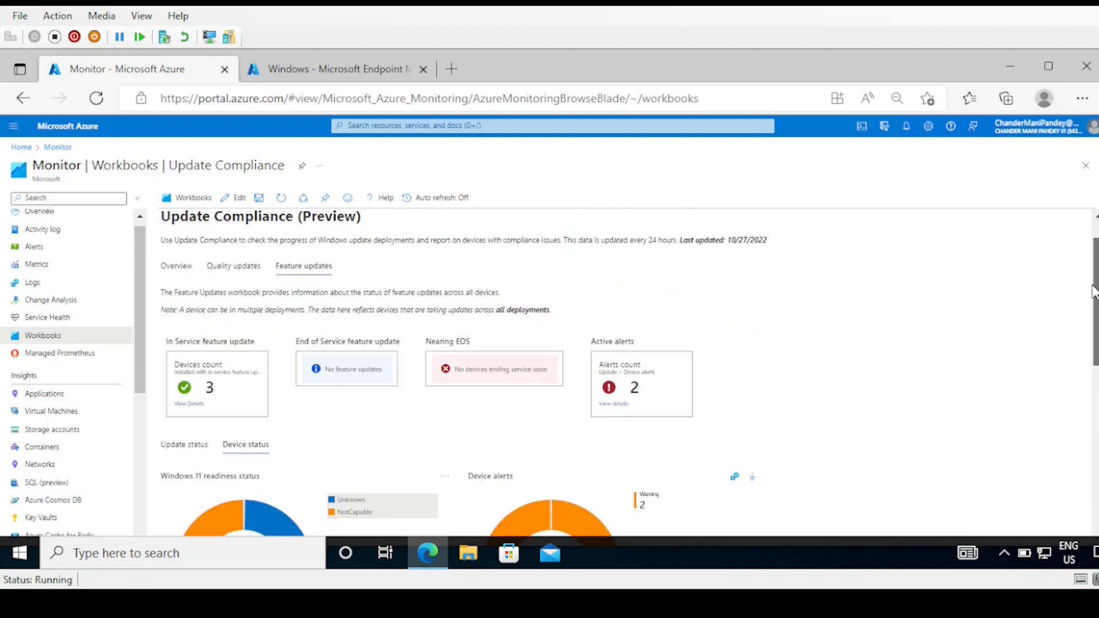
{"action": "scroll", "coordinate": [1093, 292], "scroll_direction": "down", "scroll_amount": 2}
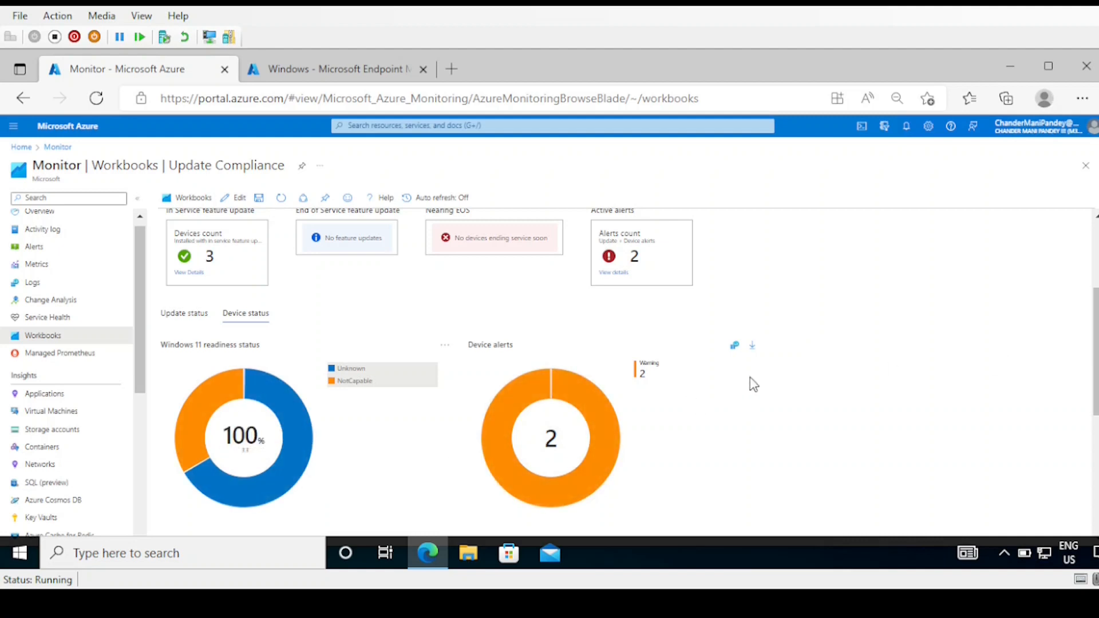
{"action": "scroll", "coordinate": [656, 332], "scroll_direction": "down", "scroll_amount": 2}
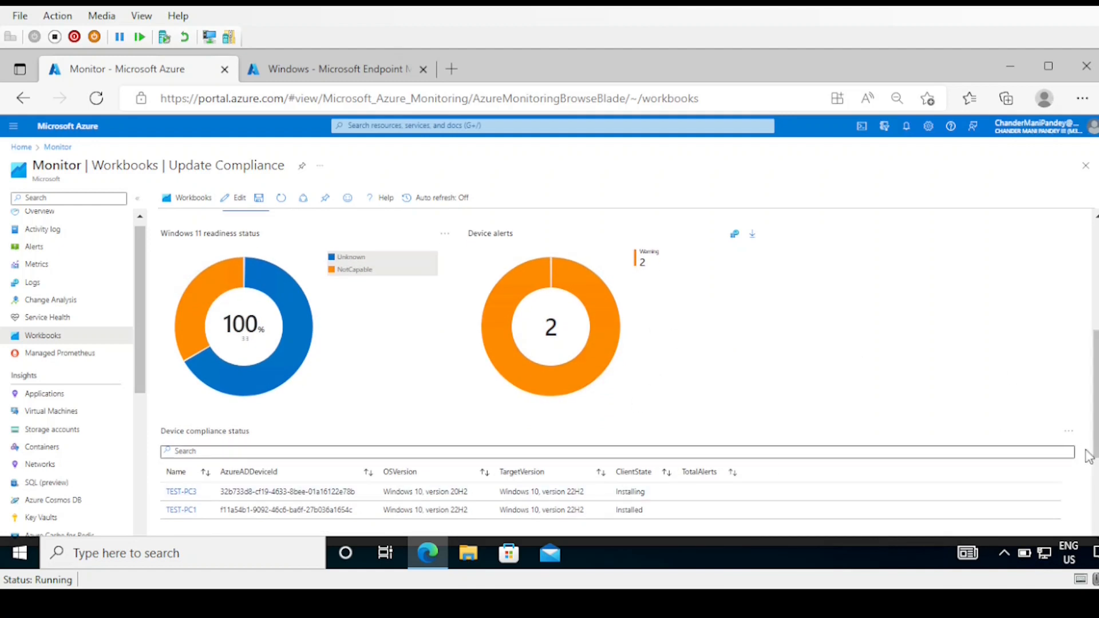
{"action": "scroll", "coordinate": [1092, 435], "scroll_direction": "down", "scroll_amount": 1}
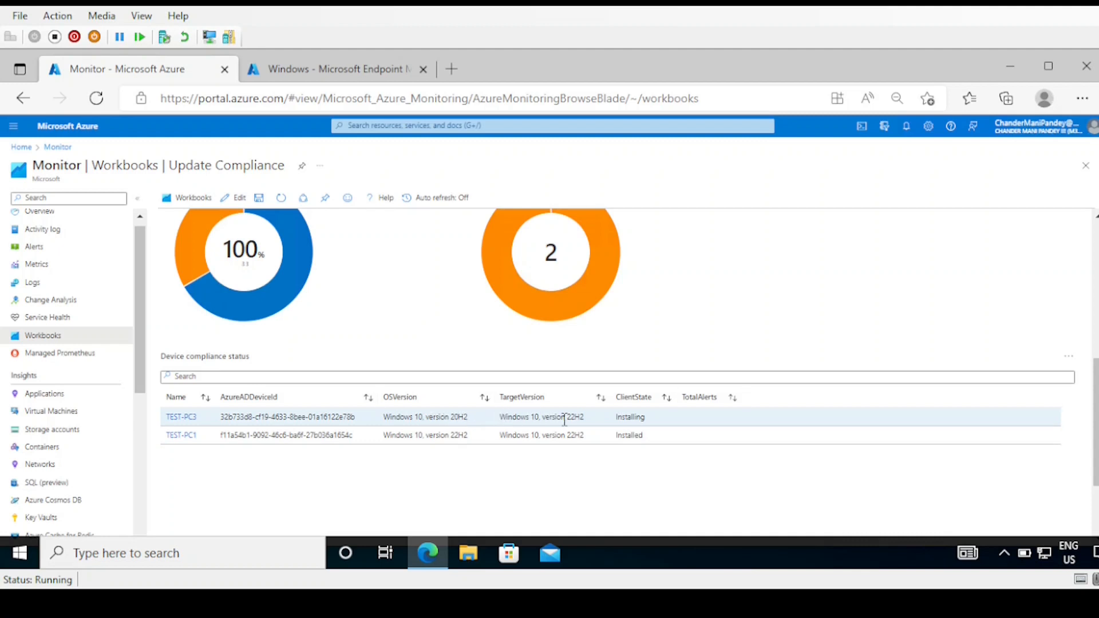
Step: Inspect TEST-PC3's client state and TEST-PC1's OS version, target version and client state in the device compliance table
{"action": "left_click_drag", "start_coordinate": [653, 424], "coordinate": [620, 421]}
{"action": "left_click_drag", "start_coordinate": [164, 436], "coordinate": [196, 439]}
{"action": "left_click", "coordinate": [384, 433]}
{"action": "left_click_drag", "start_coordinate": [382, 434], "coordinate": [474, 440]}
{"action": "left_click_drag", "start_coordinate": [498, 436], "coordinate": [651, 441]}
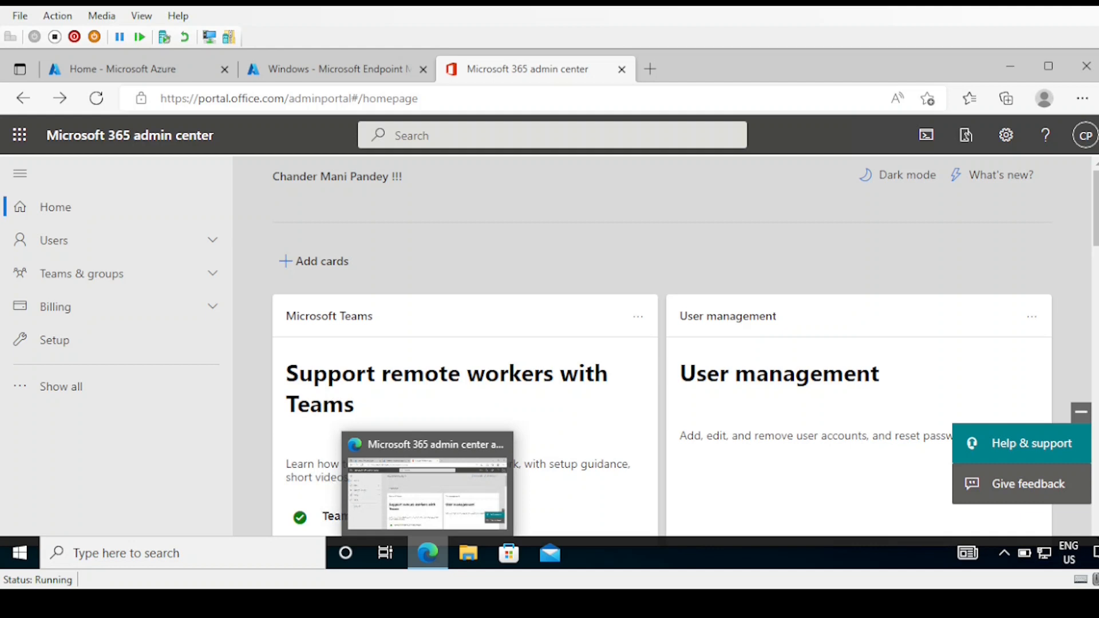
Step: In the Microsoft 365 admin center, show all navigation entries and open the Software updates page under Health
{"action": "left_click", "coordinate": [26, 387]}
{"action": "scroll", "coordinate": [241, 343], "scroll_direction": "down", "scroll_amount": 1}
{"action": "scroll", "coordinate": [244, 350], "scroll_direction": "down", "scroll_amount": 2}
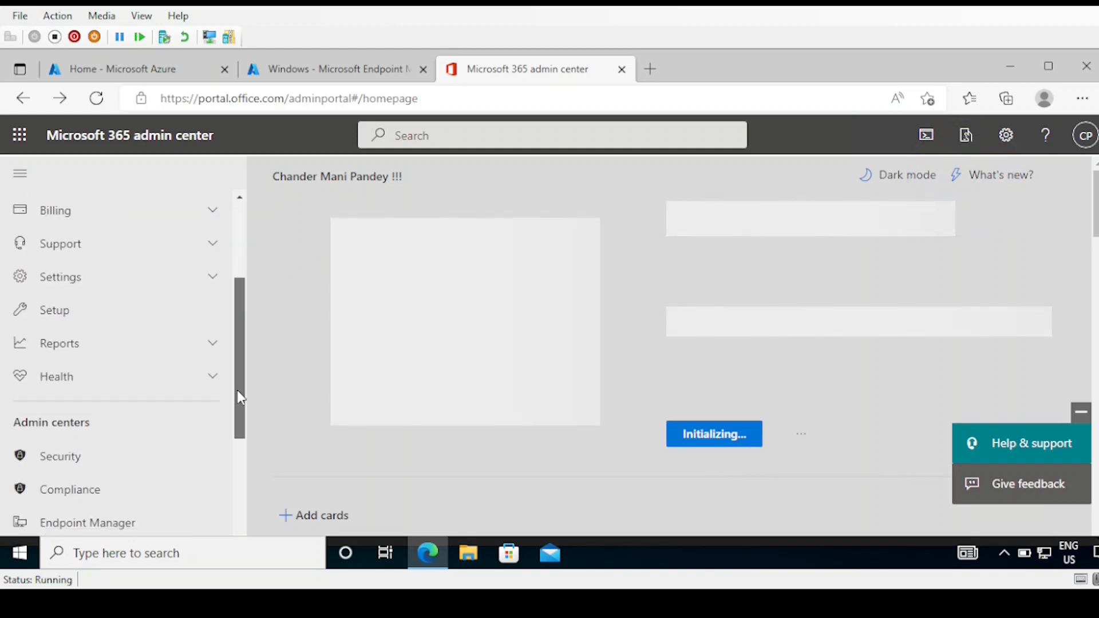
{"action": "left_click", "coordinate": [212, 369]}
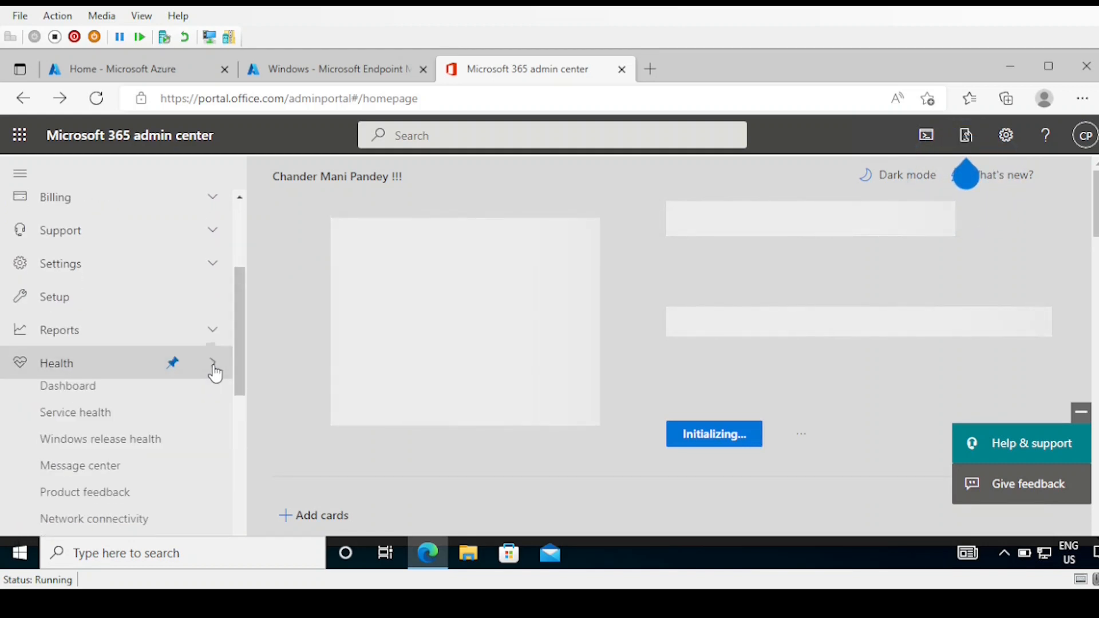
{"action": "scroll", "coordinate": [238, 351], "scroll_direction": "down", "scroll_amount": 3}
{"action": "left_click", "coordinate": [96, 408]}
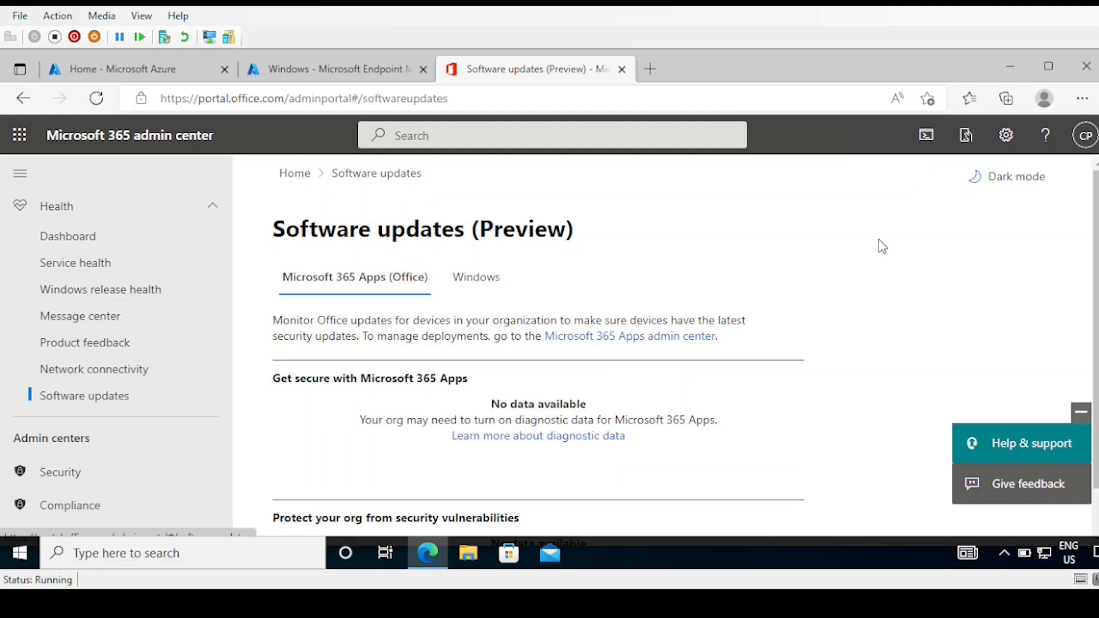
Step: Shrink the page display and review the Windows software updates report's update status and end of servicing sections
{"action": "key", "text": "ctrl+minus"}
{"action": "key", "text": "ctrl+minus"}
{"action": "key", "text": "ctrl+minus"}
{"action": "left_click", "coordinate": [366, 237]}
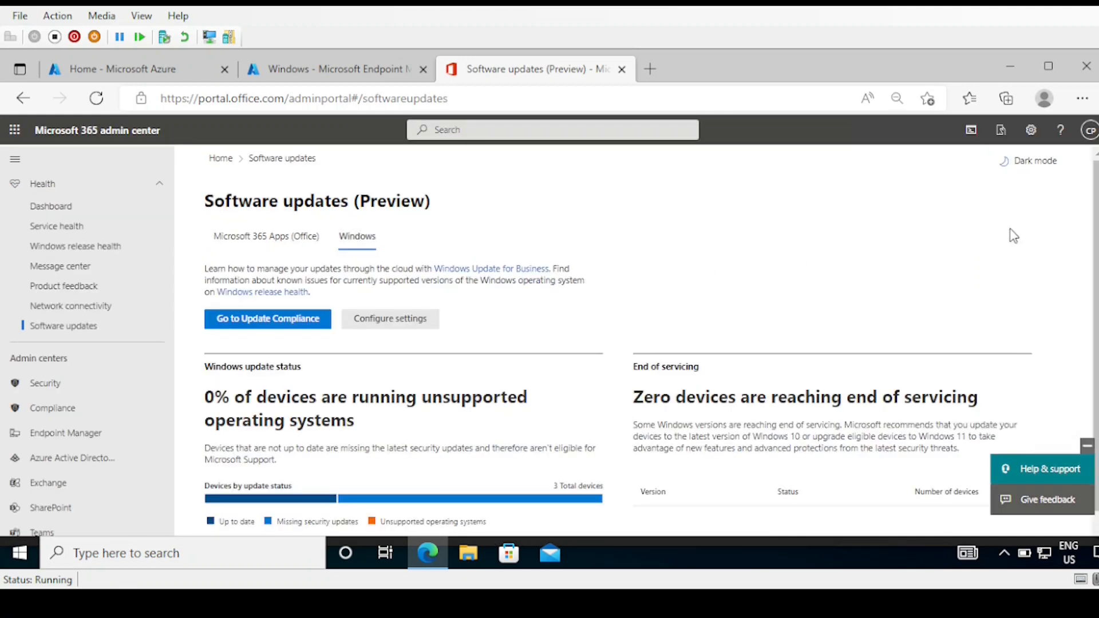
{"action": "scroll", "coordinate": [446, 309], "scroll_direction": "down", "scroll_amount": 1}
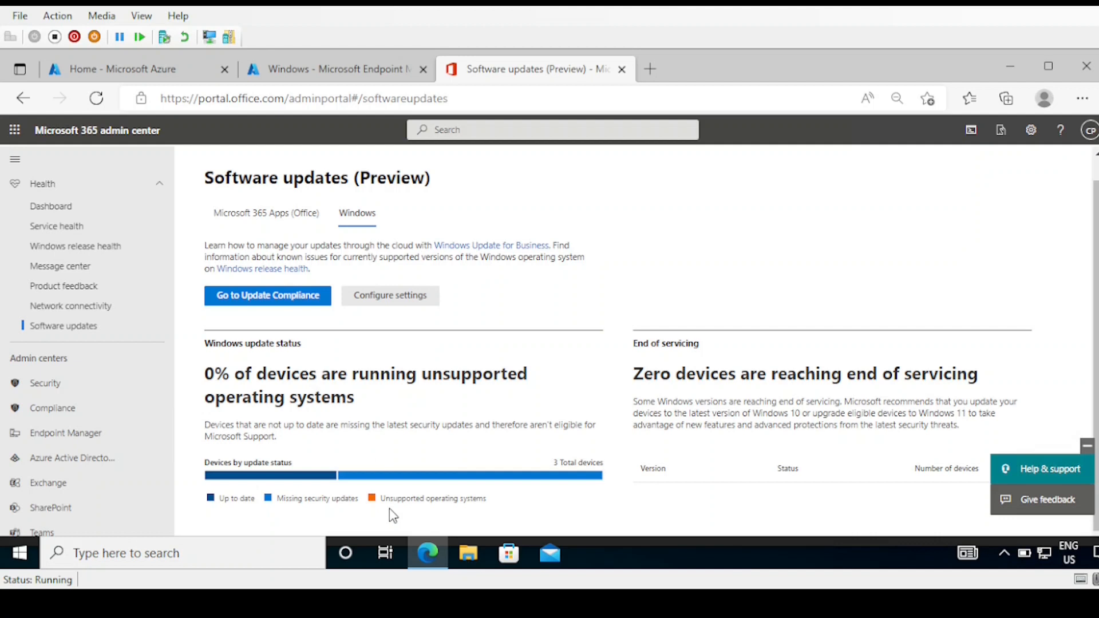
{"action": "scroll", "coordinate": [329, 358], "scroll_direction": "up", "scroll_amount": 1}
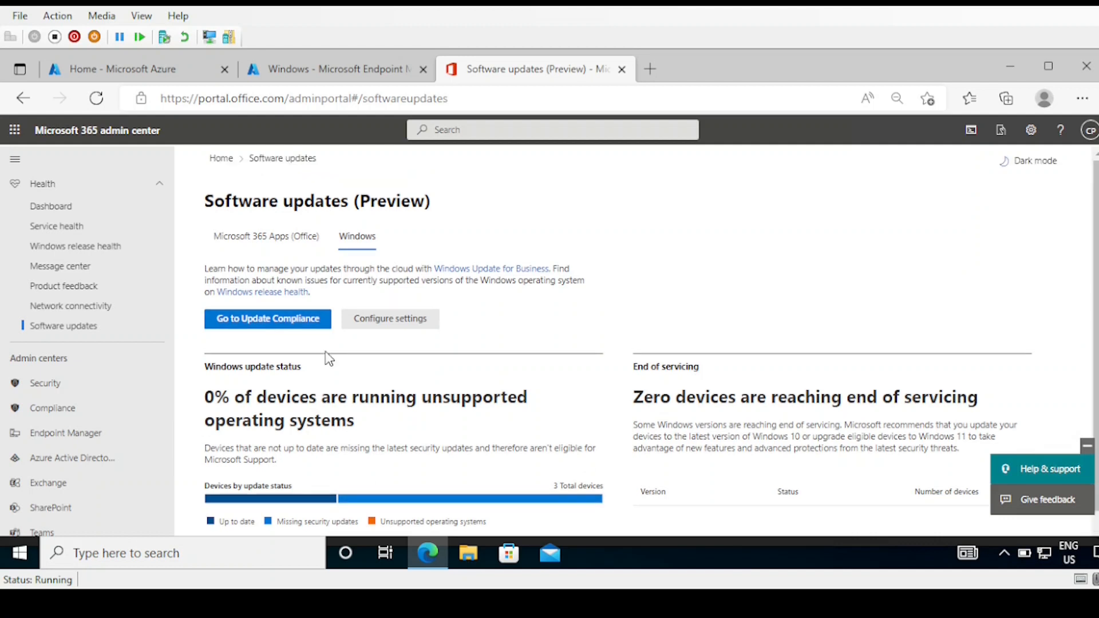
Step: Go to Update Compliance from the Windows software updates report and review the Update Compliance Hub overview
{"action": "left_click", "coordinate": [294, 320]}
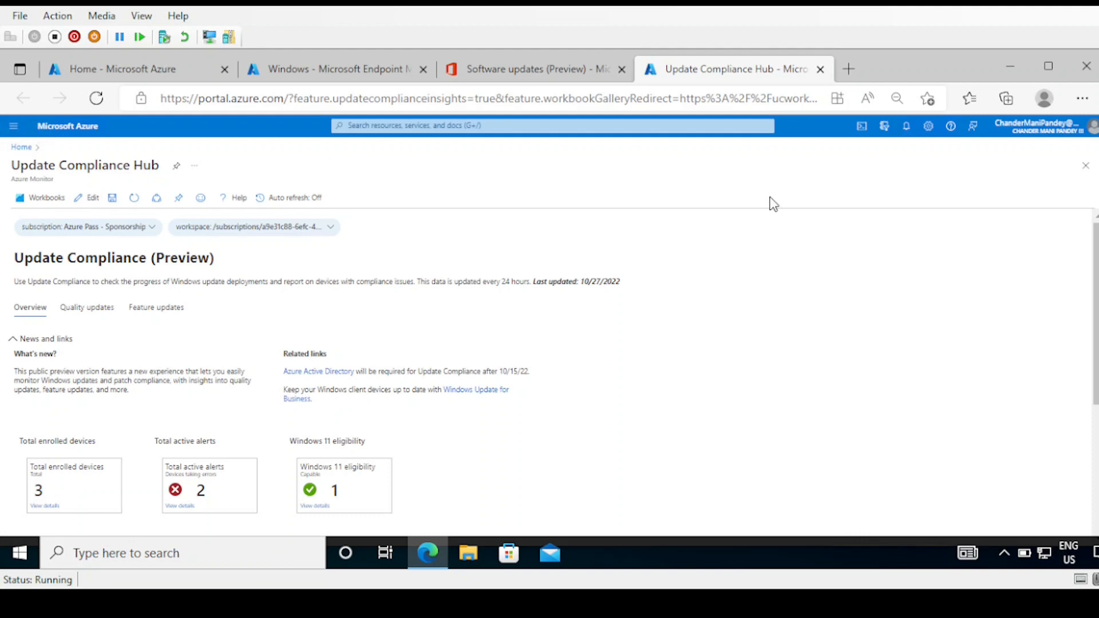
{"action": "left_click_drag", "start_coordinate": [1096, 271], "coordinate": [1097, 399]}
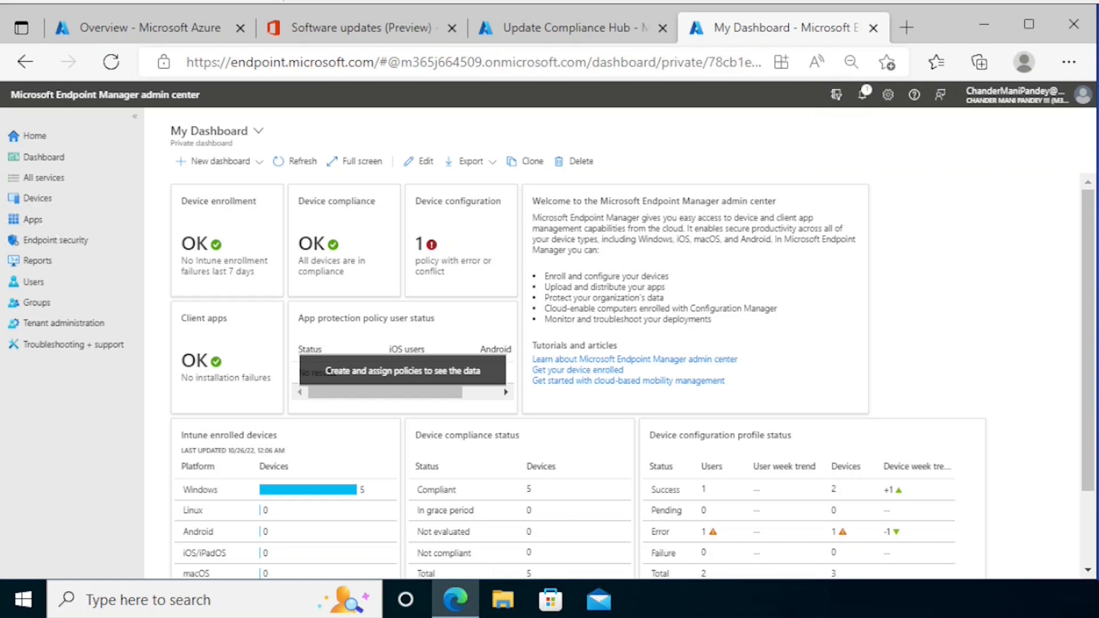
Step: In the Microsoft Endpoint Manager admin center's Log analytics reports, add a diagnostic setting named "Update compliance info"
{"action": "left_click", "coordinate": [36, 262]}
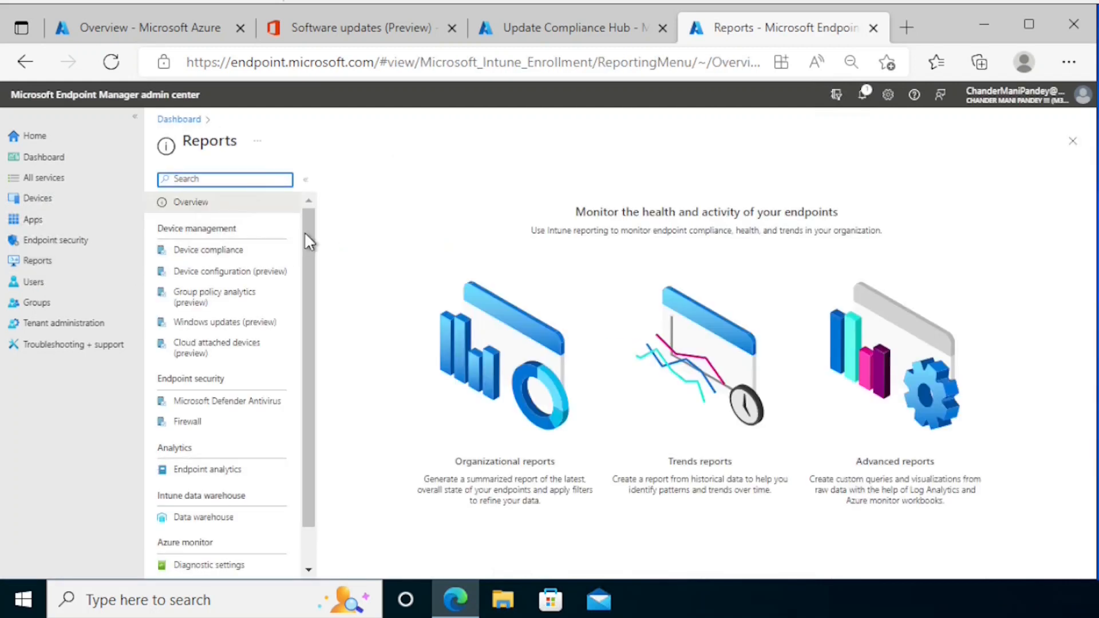
{"action": "scroll", "coordinate": [312, 297], "scroll_direction": "down", "scroll_amount": 2}
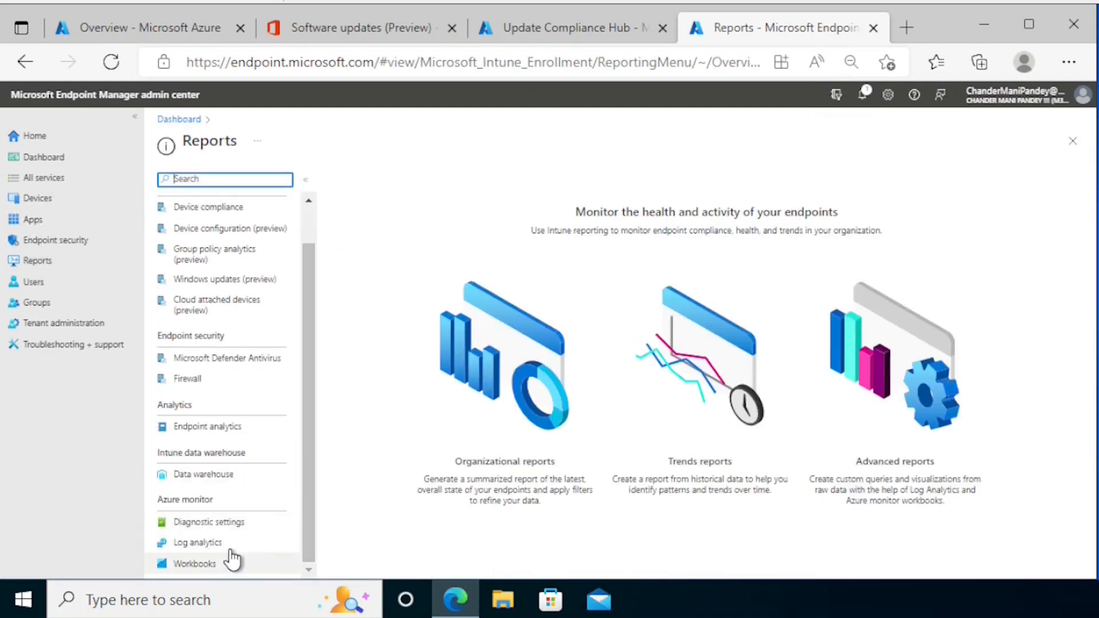
{"action": "left_click", "coordinate": [205, 543]}
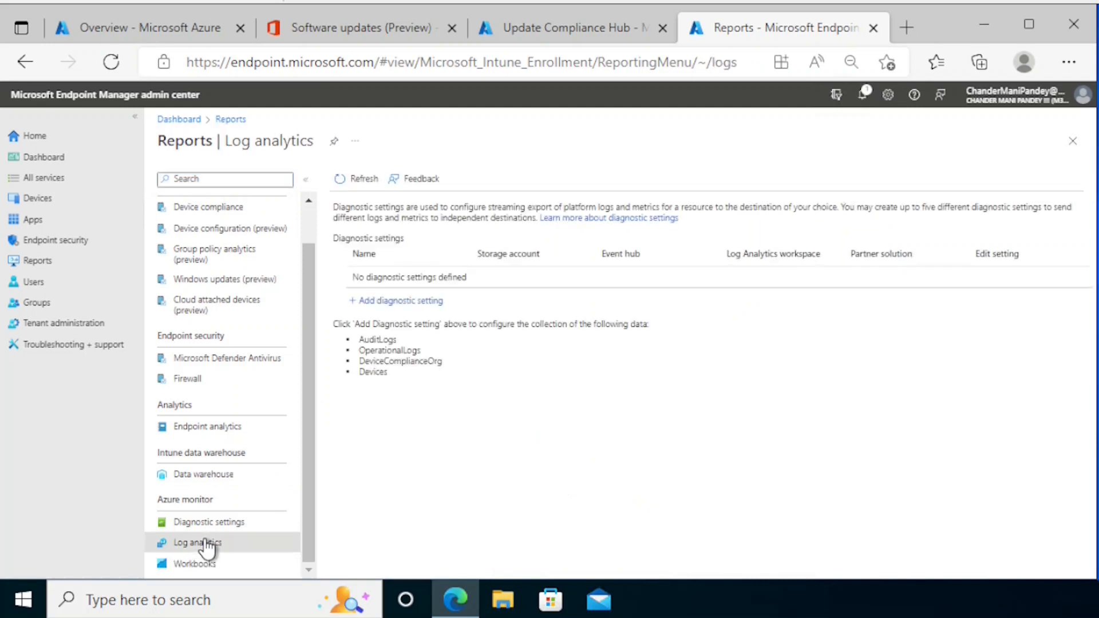
{"action": "left_click", "coordinate": [400, 301]}
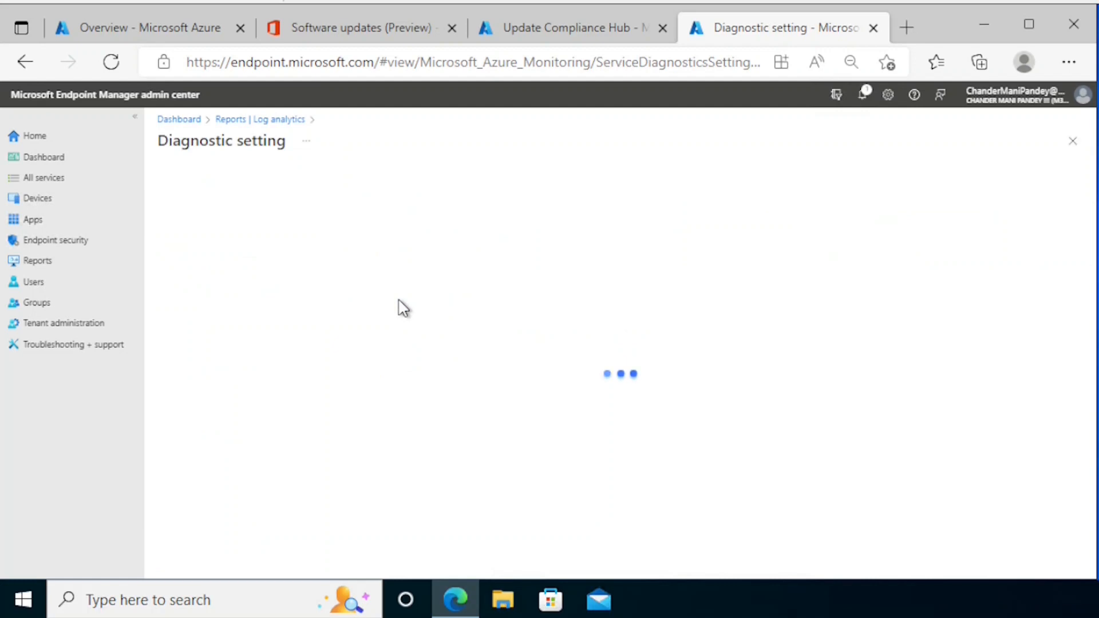
{"action": "left_click", "coordinate": [346, 246]}
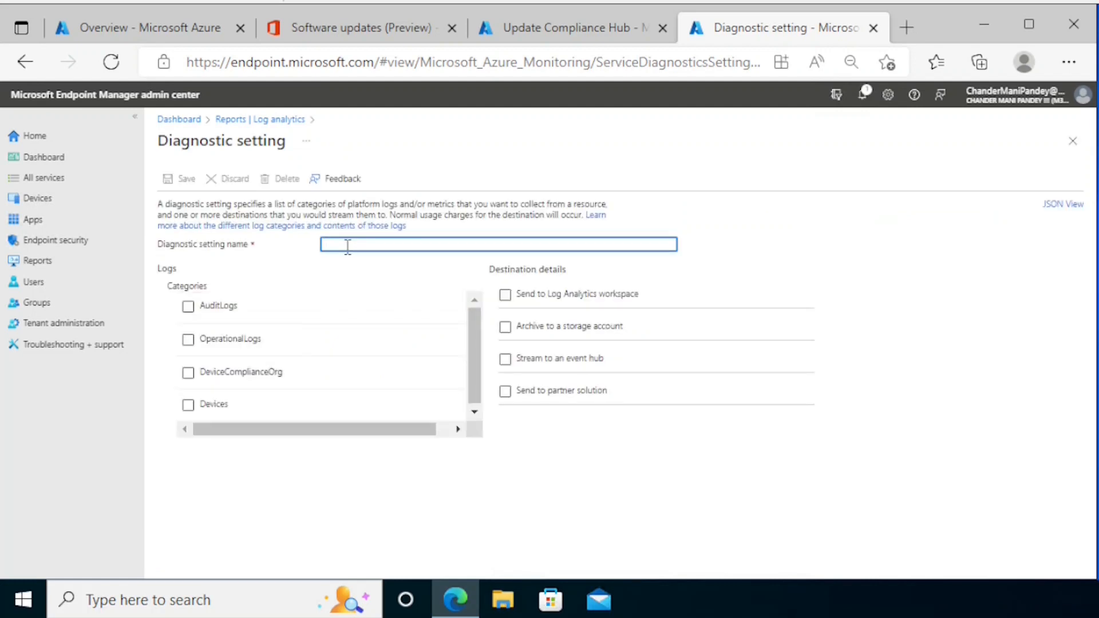
{"action": "type", "text": "Update compliance info"}
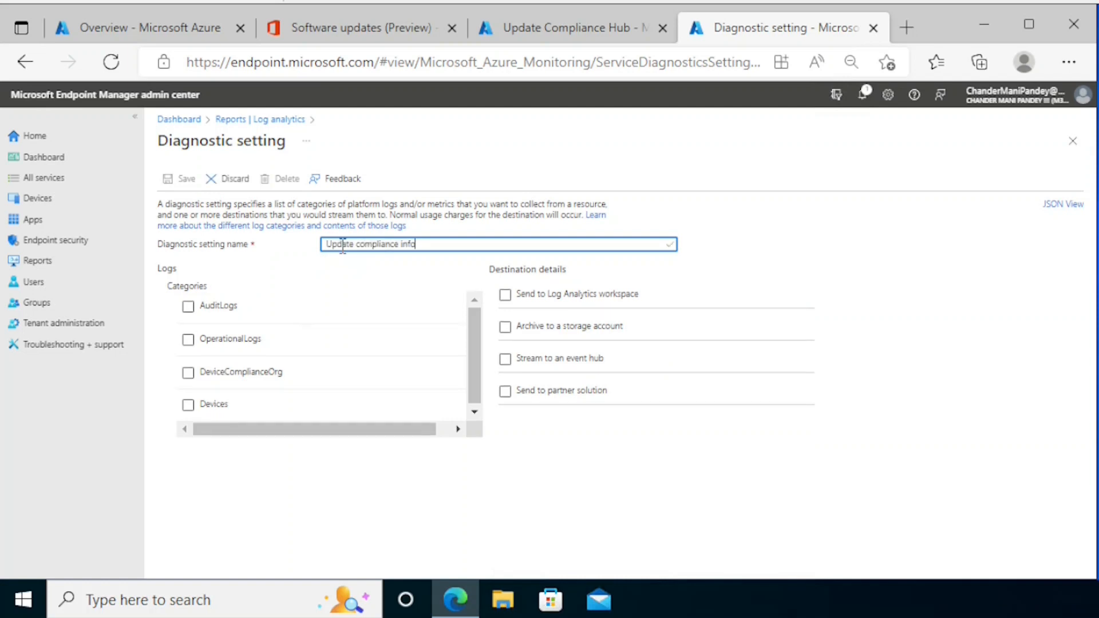
Step: Have the diagnostic setting send OperationalLogs to the LA-UpdateComplianceWS Log Analytics workspace, save it and return to the Log analytics page
{"action": "left_click", "coordinate": [188, 341]}
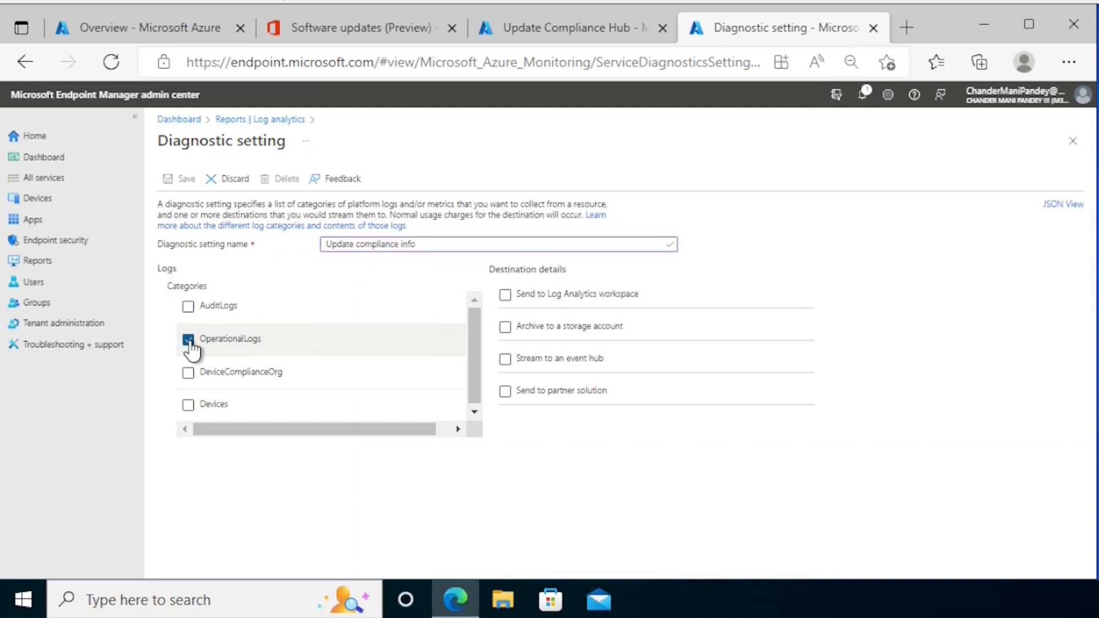
{"action": "left_click", "coordinate": [505, 296]}
{"action": "left_click", "coordinate": [505, 296]}
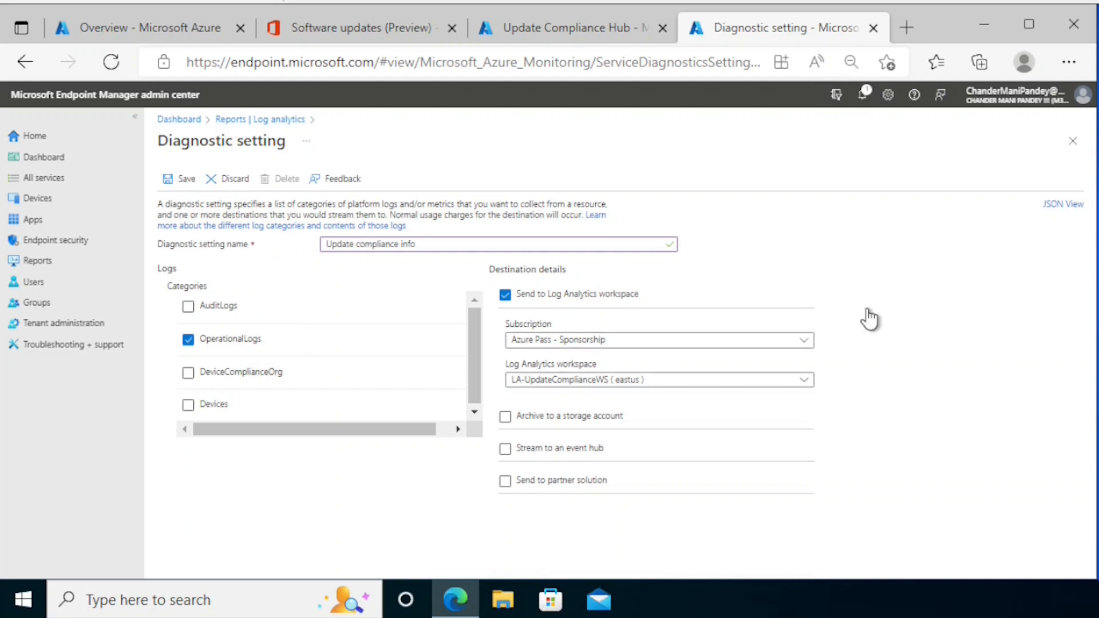
{"action": "left_click", "coordinate": [182, 179]}
{"action": "left_click", "coordinate": [238, 118]}
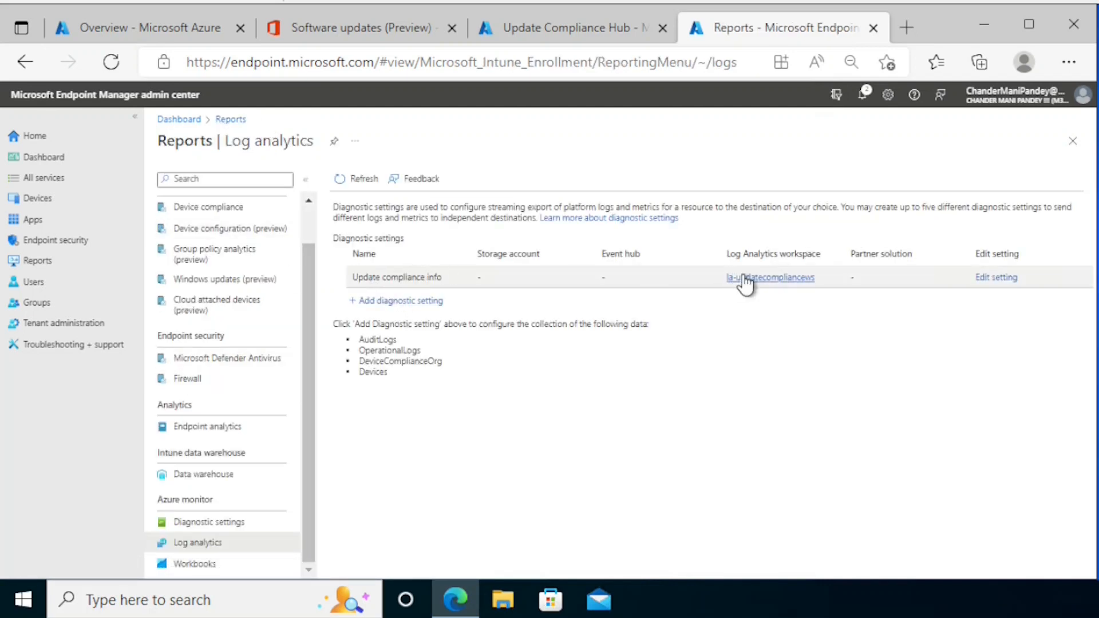
Step: From the la-updatecompliancews workspace, open the WaaSUpdateInsights solution and view its Update Compliance summary
{"action": "left_click", "coordinate": [781, 280]}
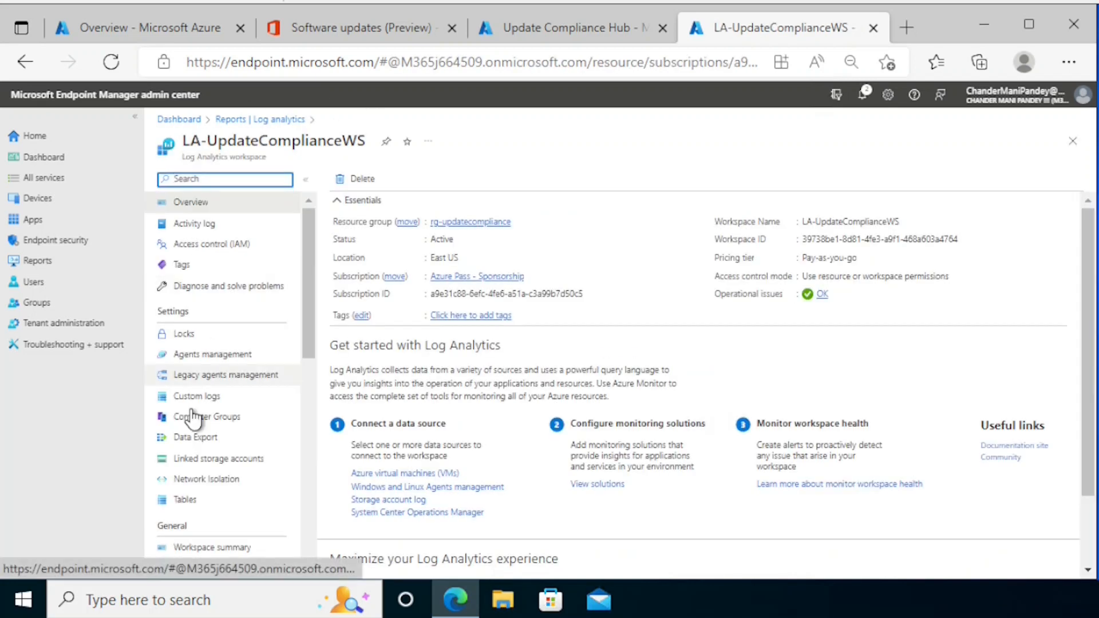
{"action": "left_click_drag", "start_coordinate": [314, 346], "coordinate": [311, 391]}
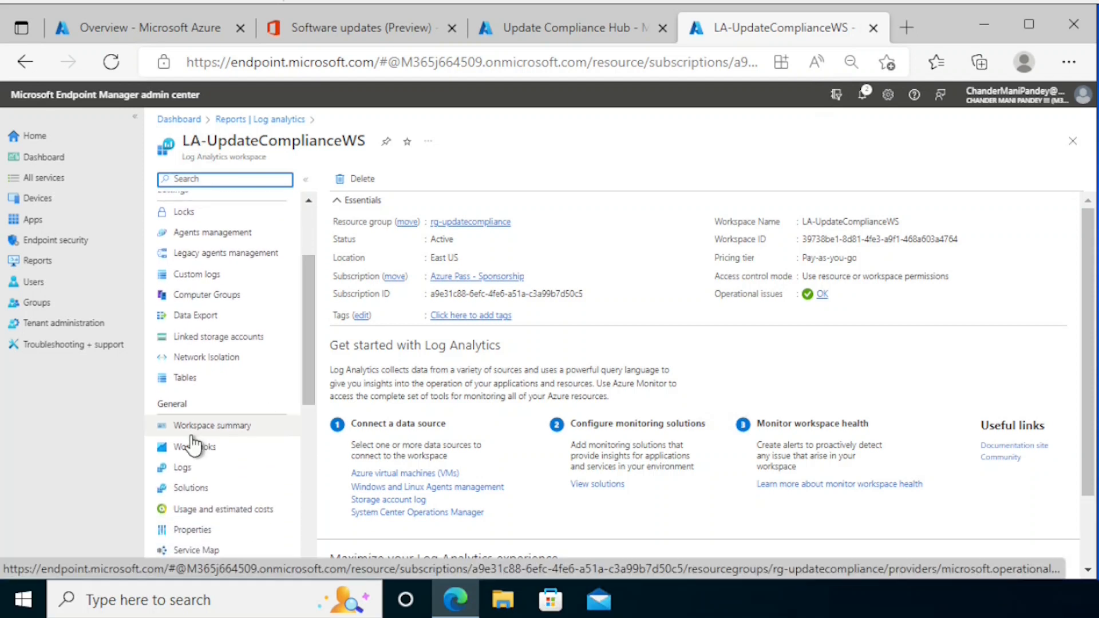
{"action": "left_click", "coordinate": [186, 487]}
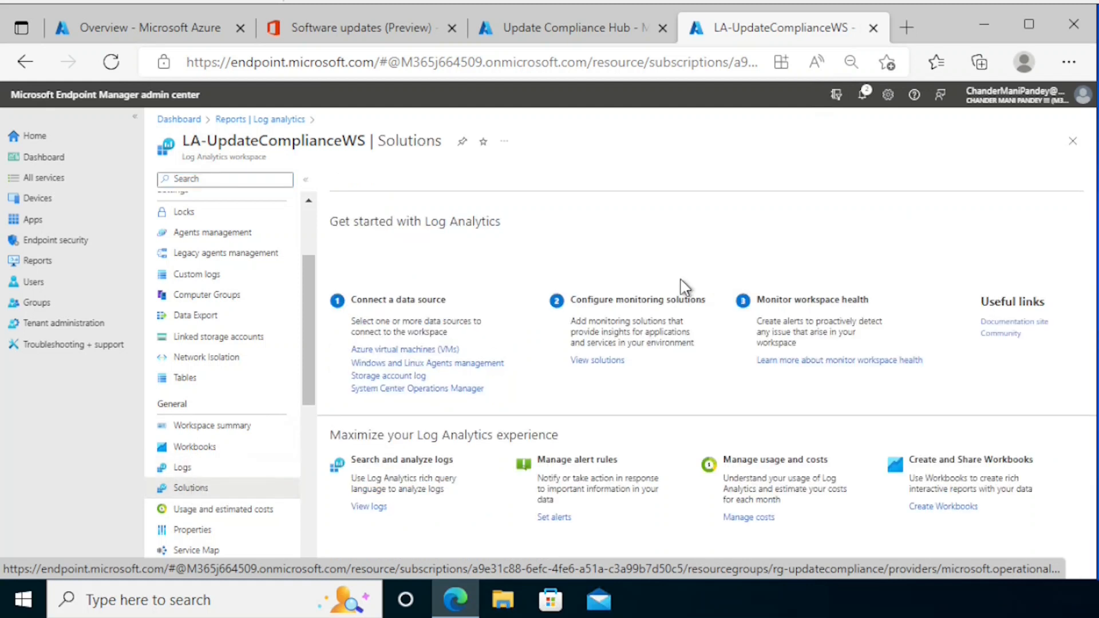
{"action": "left_click", "coordinate": [429, 222]}
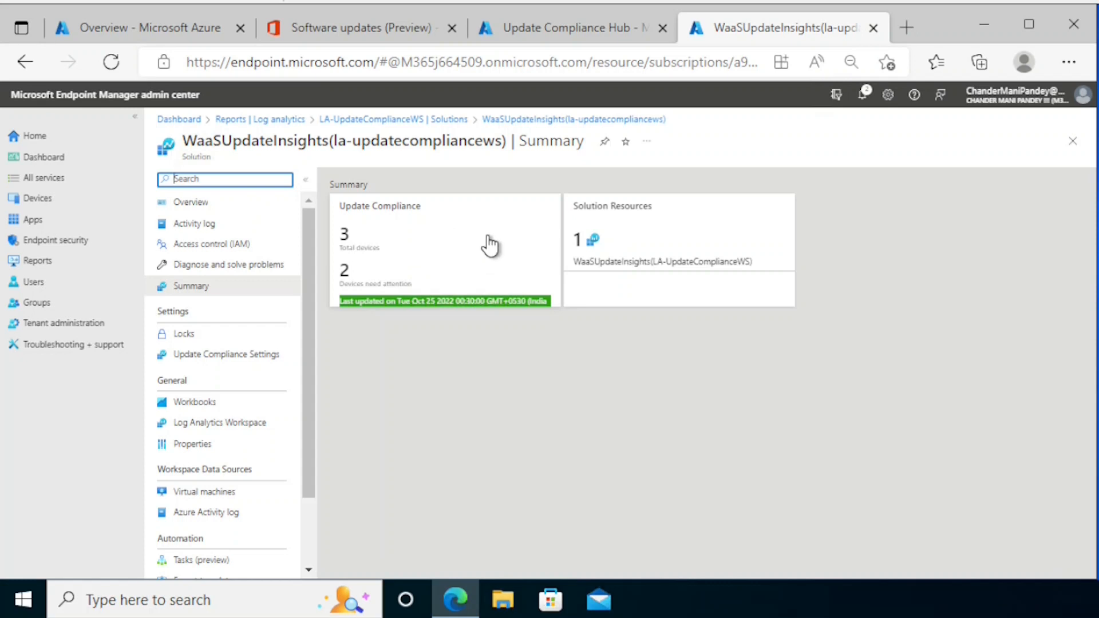
{"action": "left_click", "coordinate": [406, 239]}
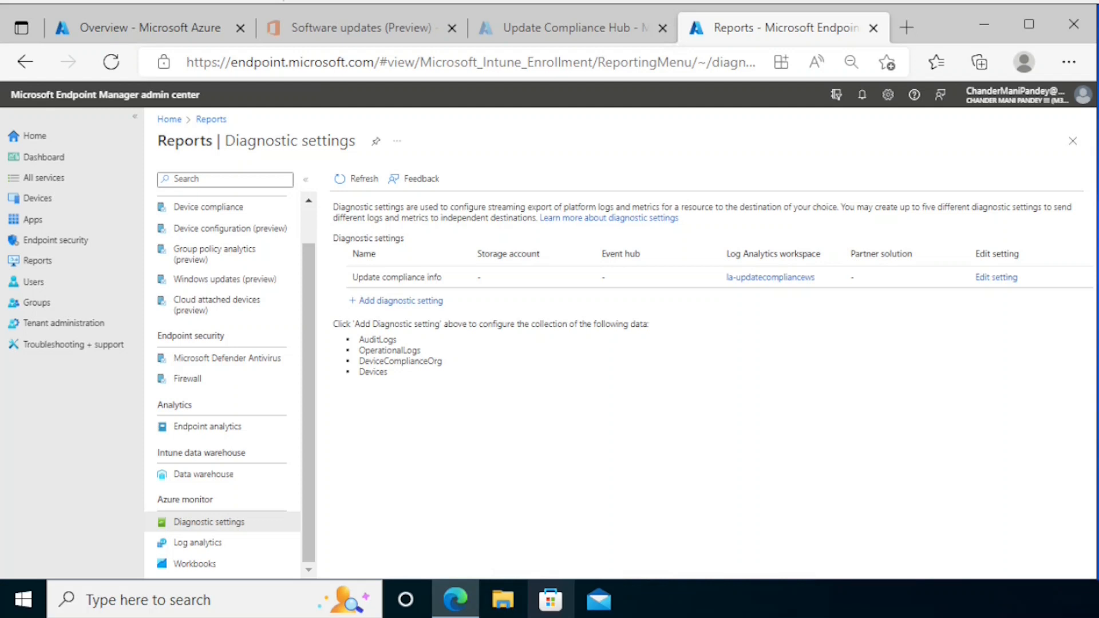
Step: Create a workbook from the Default Template and run the query WaaSUpdateStatus | where NeedAttentionStatus=="Missing multiple security updates"
{"action": "left_click", "coordinate": [195, 564]}
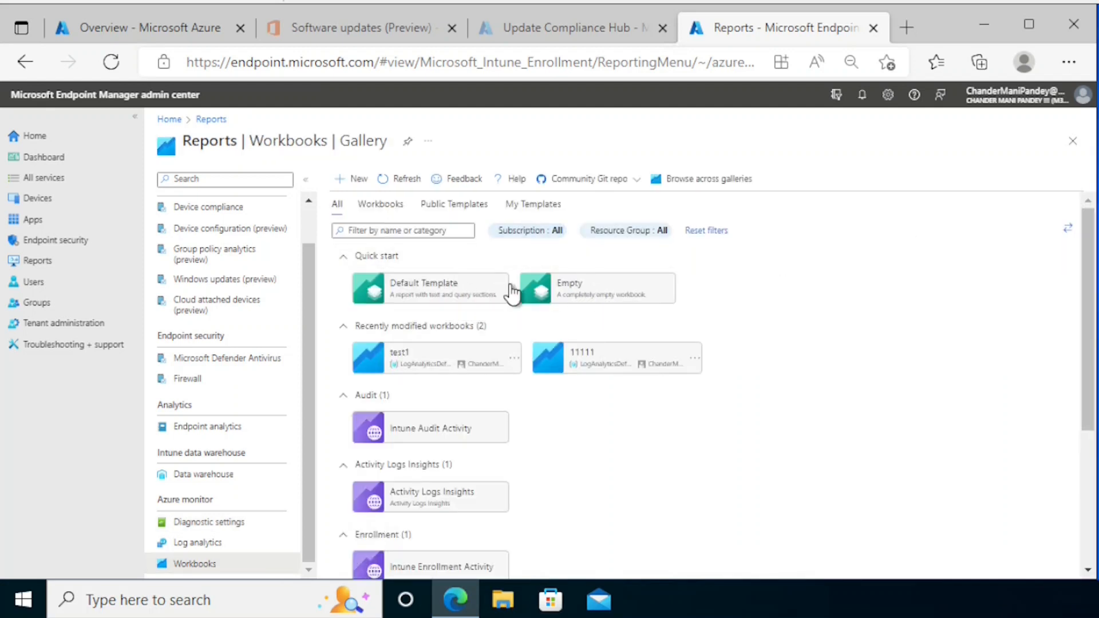
{"action": "left_click", "coordinate": [439, 298]}
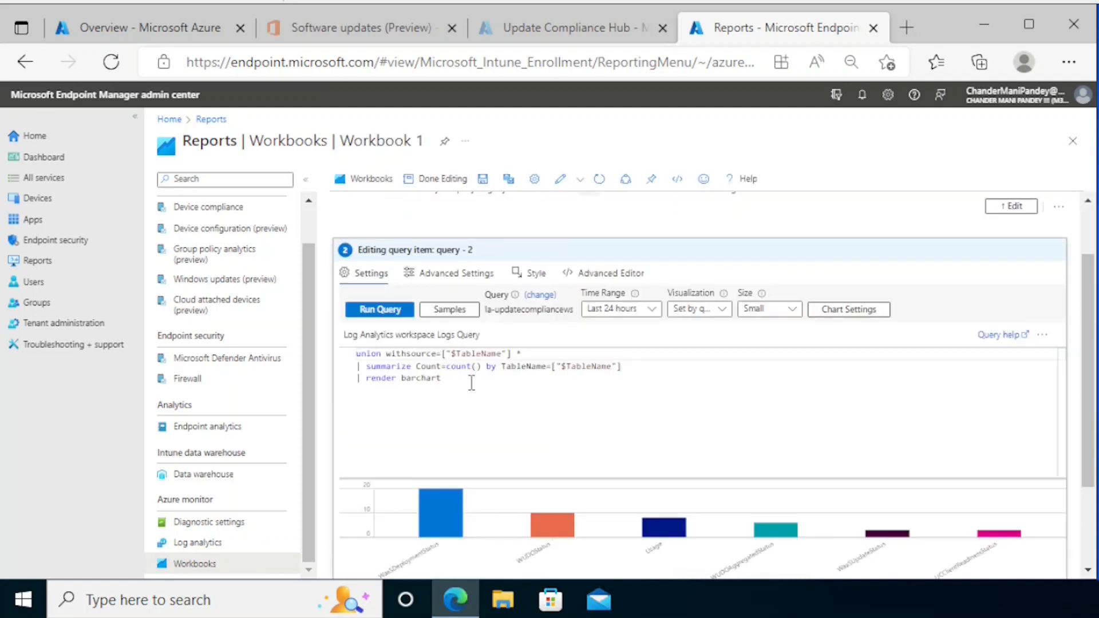
{"action": "left_click_drag", "start_coordinate": [472, 383], "coordinate": [349, 361]}
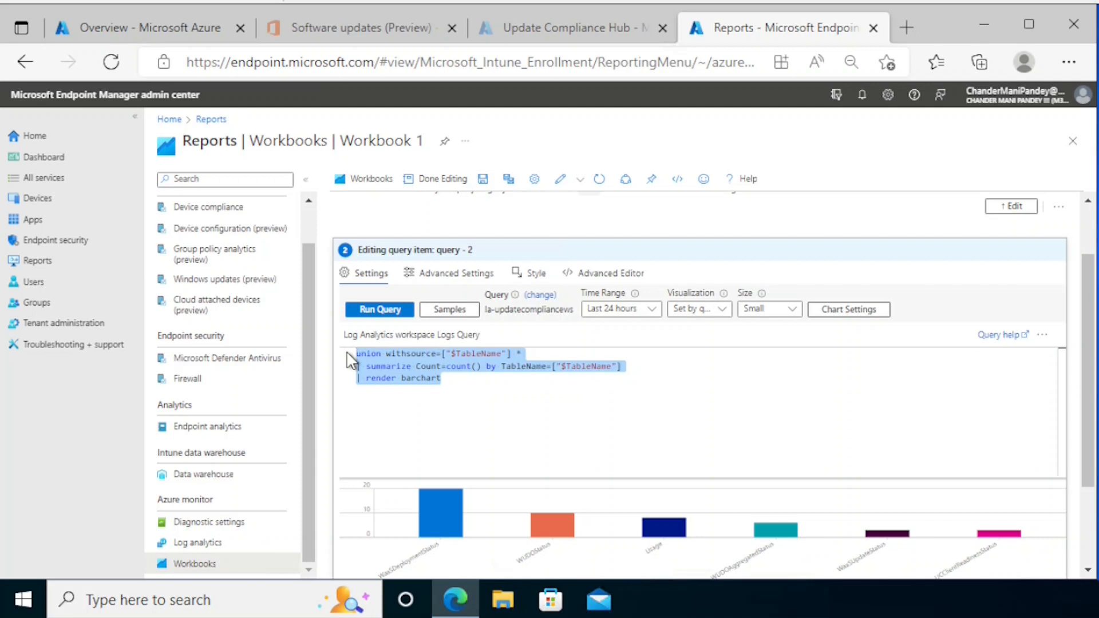
{"action": "type", "text": "WaaSUpdateStatus | where NeedAttentionStatus==\"Missing multiple security updates\""}
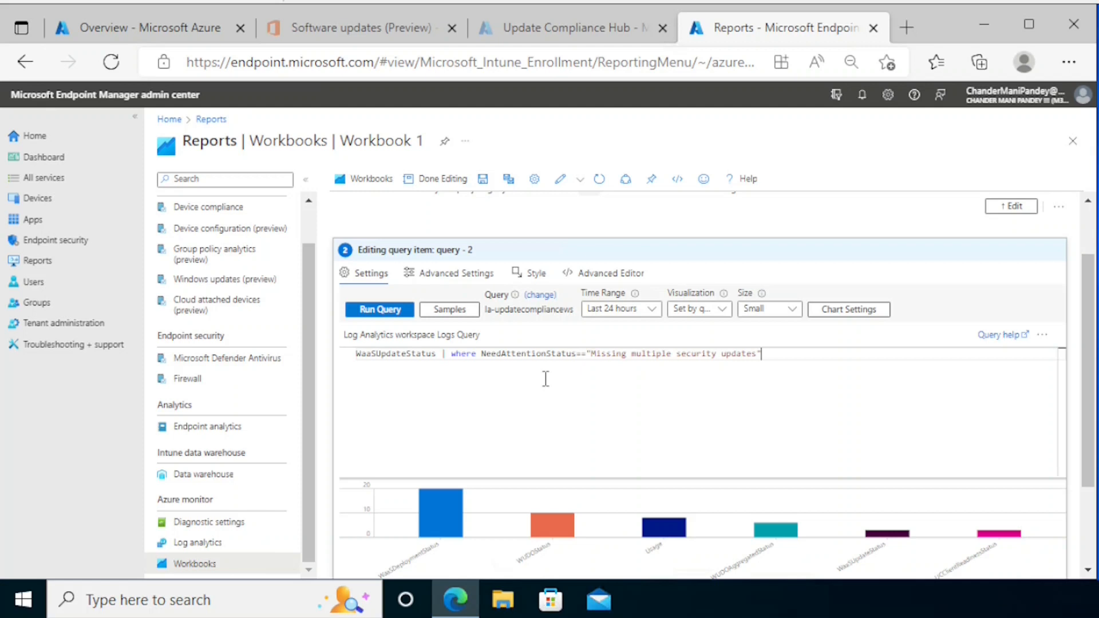
{"action": "left_click_drag", "start_coordinate": [1088, 415], "coordinate": [1087, 464]}
{"action": "left_click", "coordinate": [364, 369]}
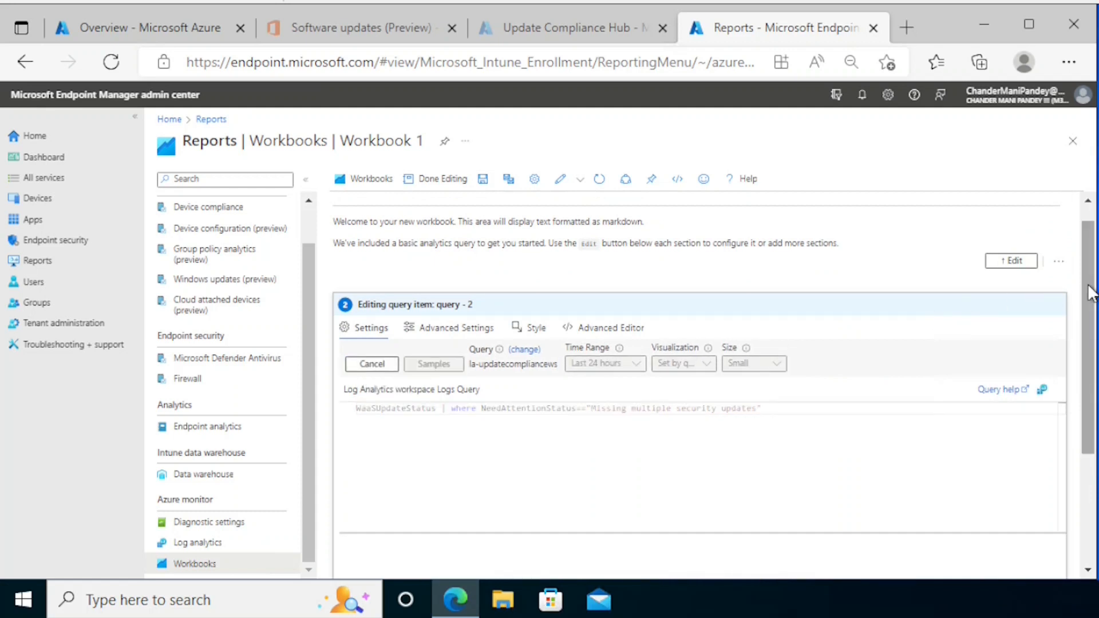
Step: Review the query result table across its columns up to NeedAttentionStatus
{"action": "scroll", "coordinate": [607, 455], "scroll_direction": "down", "scroll_amount": 2}
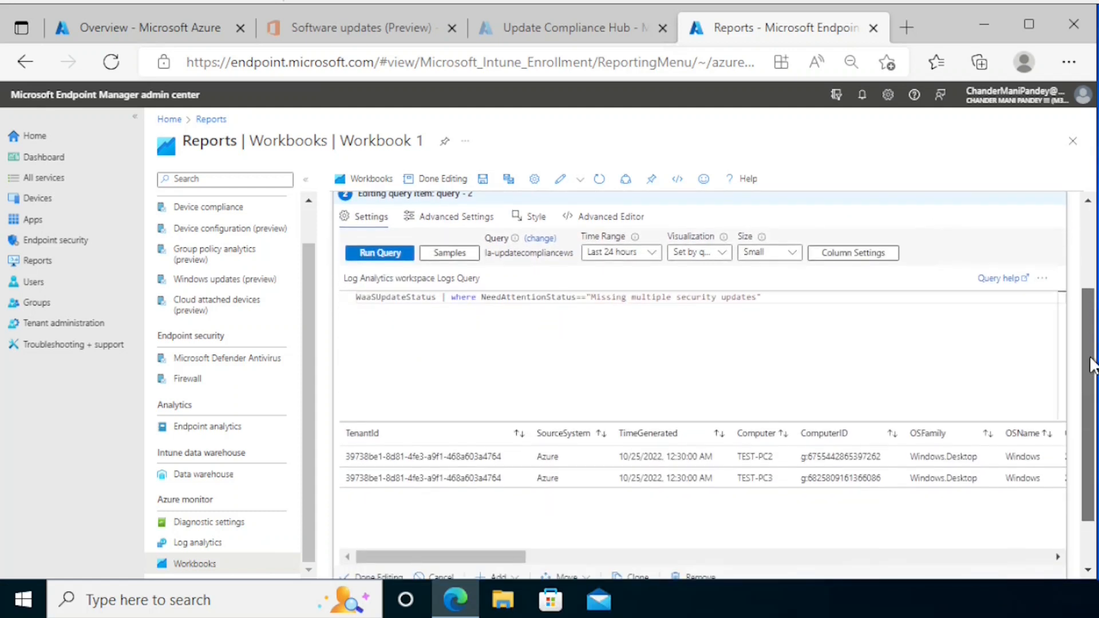
{"action": "left_click_drag", "start_coordinate": [493, 550], "coordinate": [545, 551]}
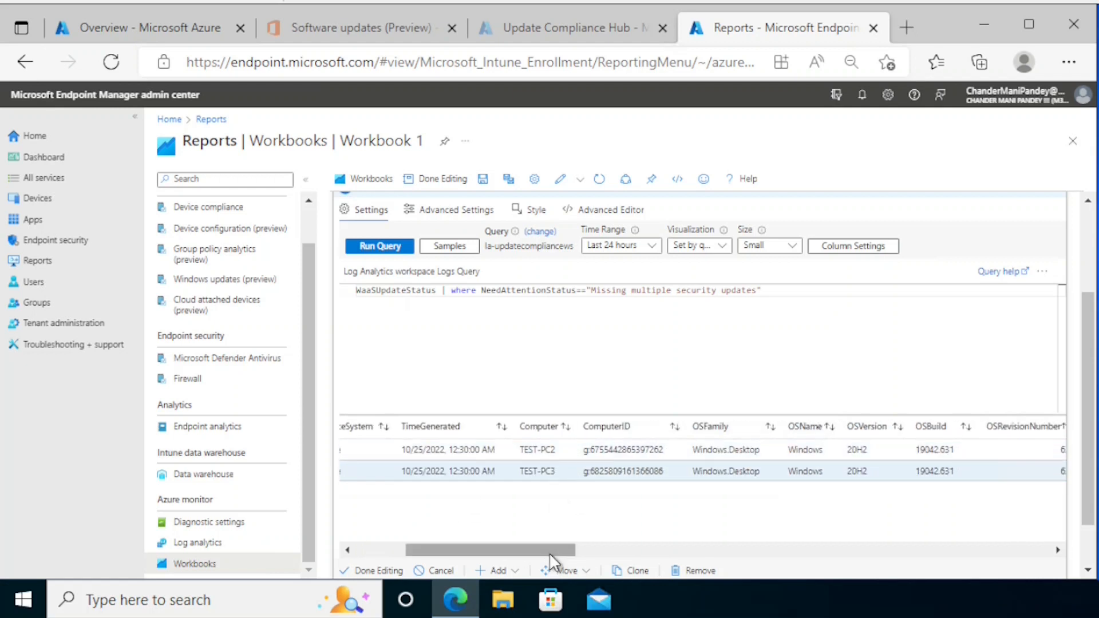
{"action": "left_click_drag", "start_coordinate": [548, 550], "coordinate": [959, 549]}
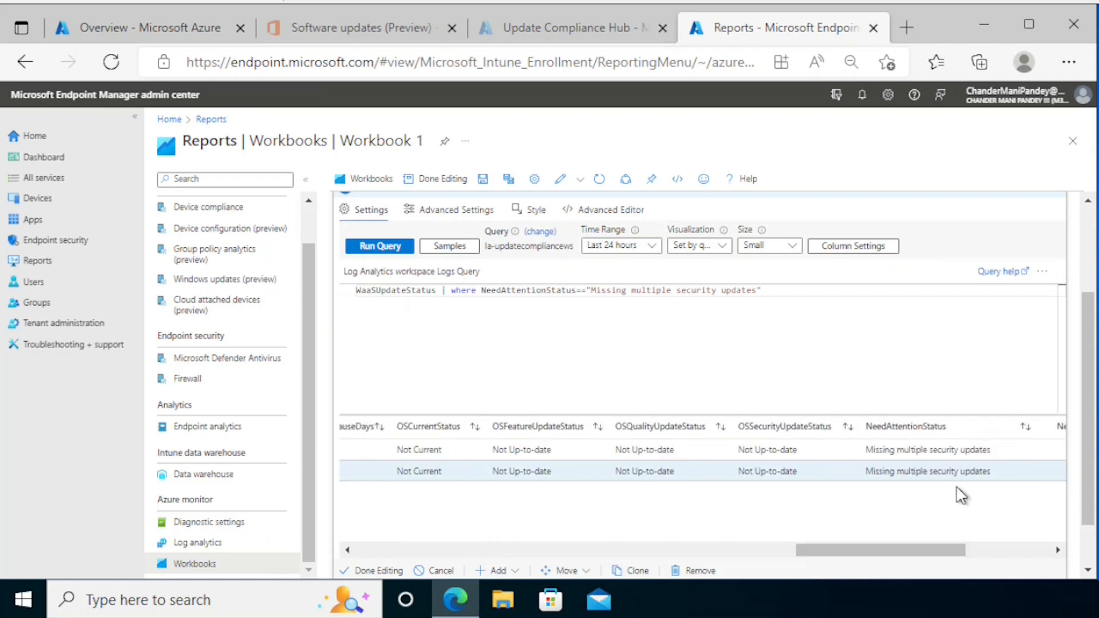
Step: Save the workbook with the title "Need Action" in the LogAnalyticsDefaultResources resource group
{"action": "left_click_drag", "start_coordinate": [1085, 449], "coordinate": [1083, 366]}
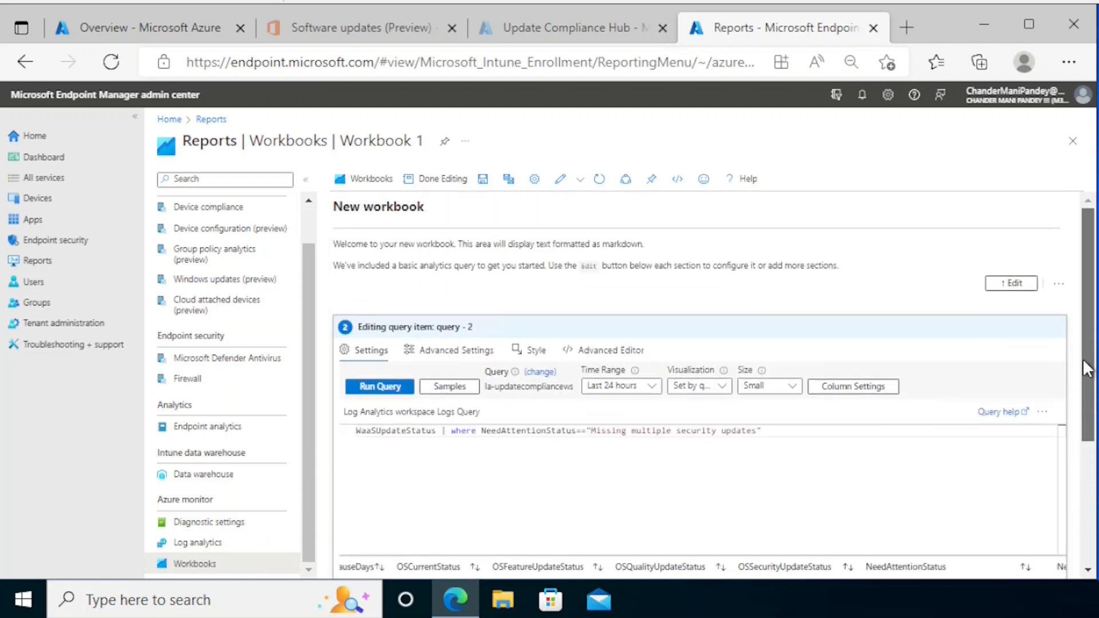
{"action": "left_click", "coordinate": [484, 189]}
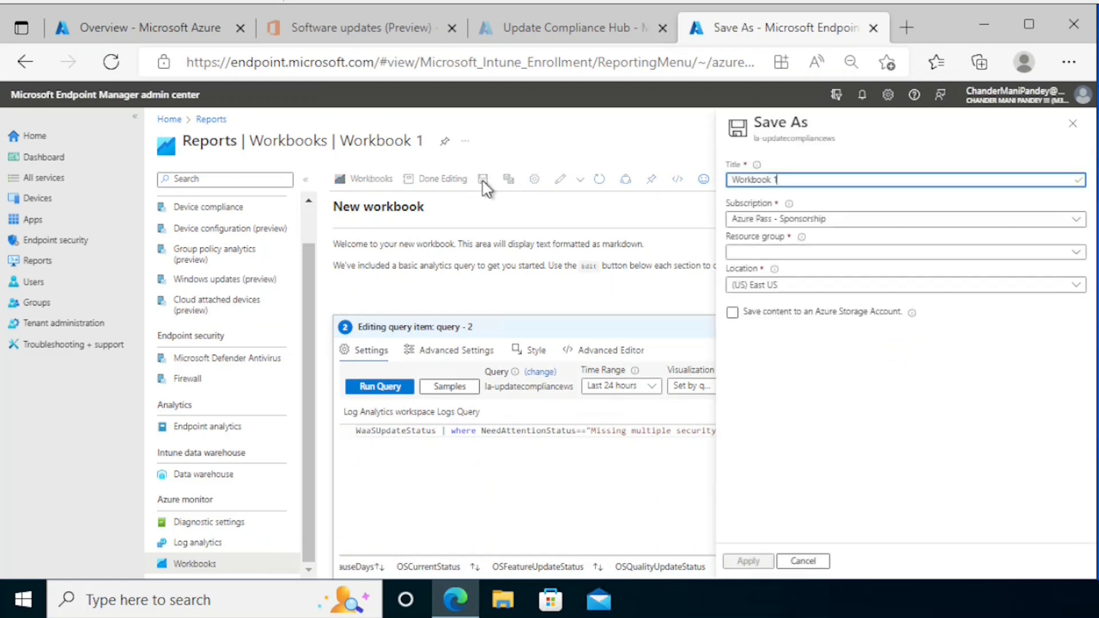
{"action": "left_click_drag", "start_coordinate": [788, 180], "coordinate": [720, 188]}
{"action": "type", "text": "Need Action"}
{"action": "left_click_drag", "start_coordinate": [790, 181], "coordinate": [728, 185]}
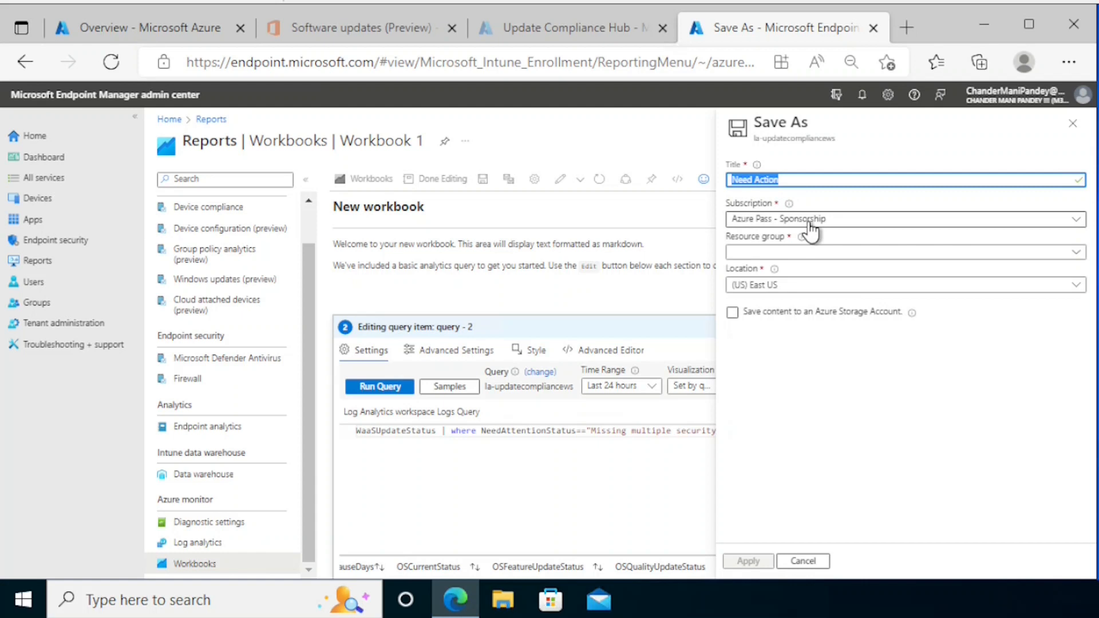
{"action": "left_click", "coordinate": [777, 254]}
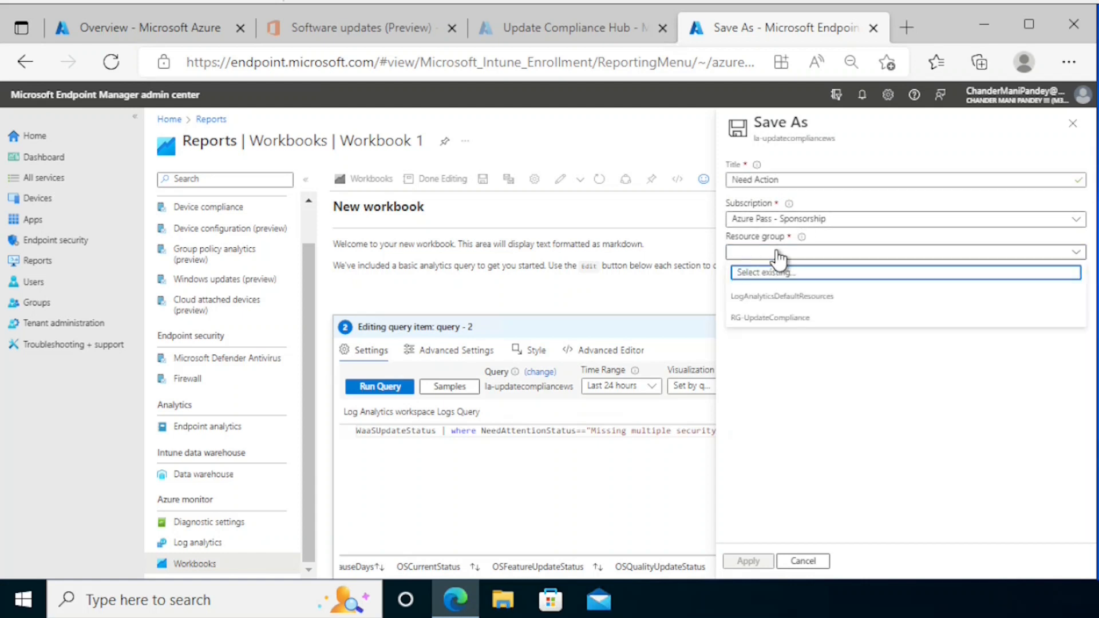
{"action": "left_click", "coordinate": [771, 302]}
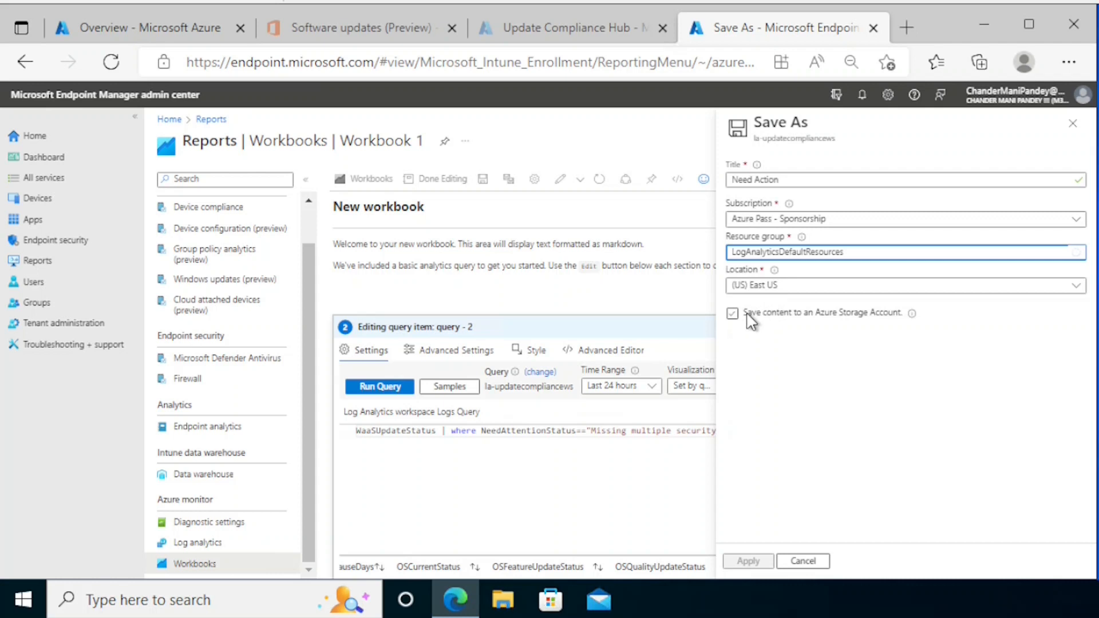
{"action": "left_click", "coordinate": [748, 561]}
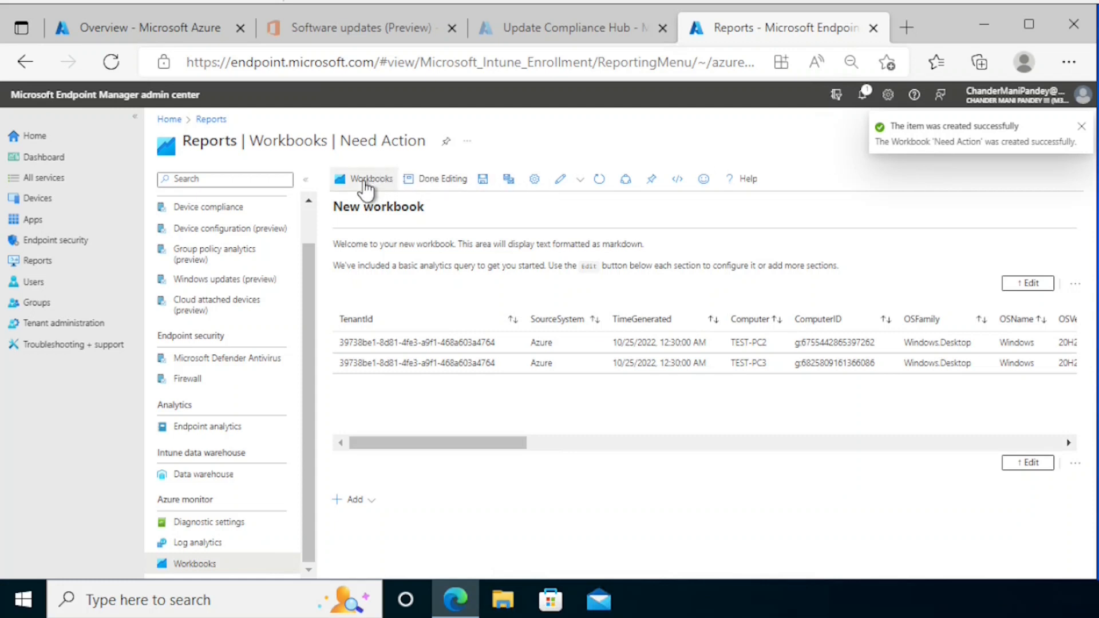
Step: Open the saved Need Action workbook from the gallery's workbook list and review its result table
{"action": "left_click", "coordinate": [364, 185]}
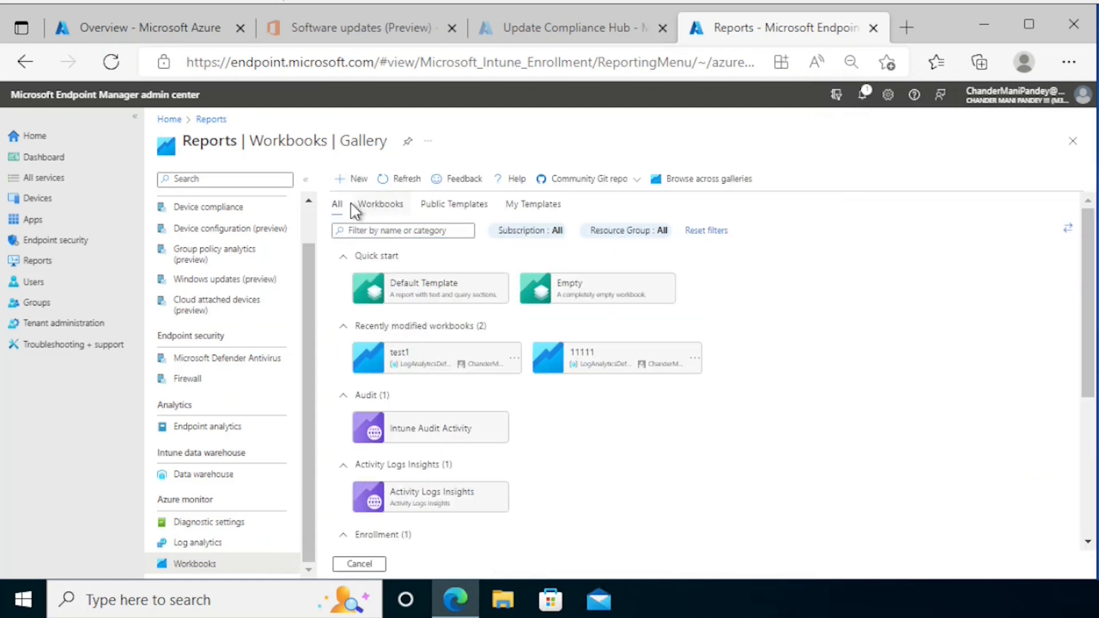
{"action": "left_click", "coordinate": [380, 205]}
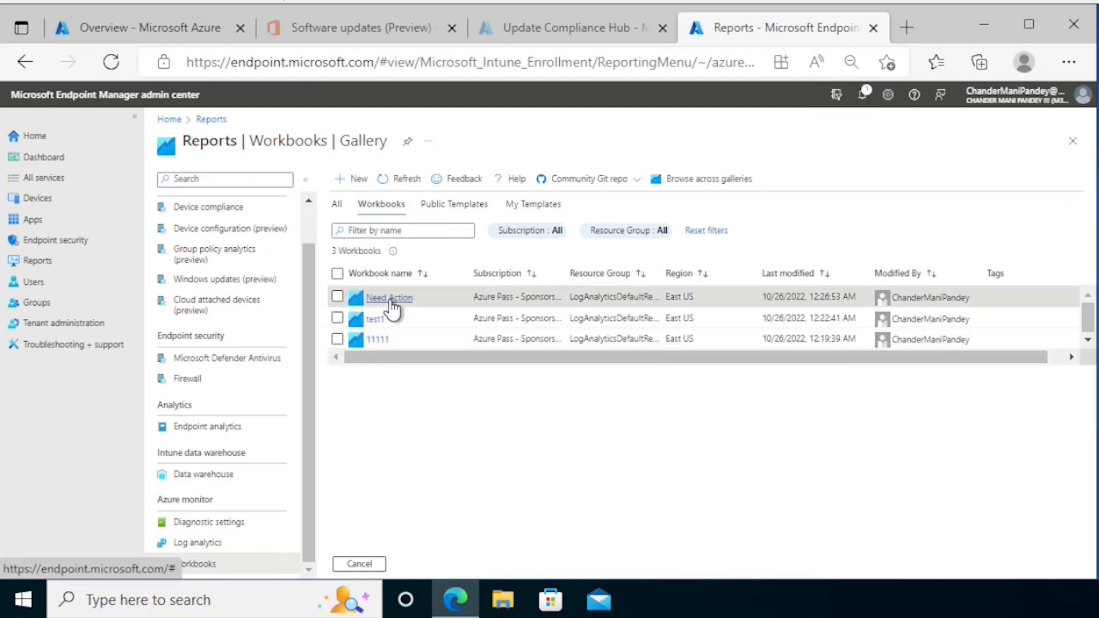
{"action": "left_click", "coordinate": [389, 297]}
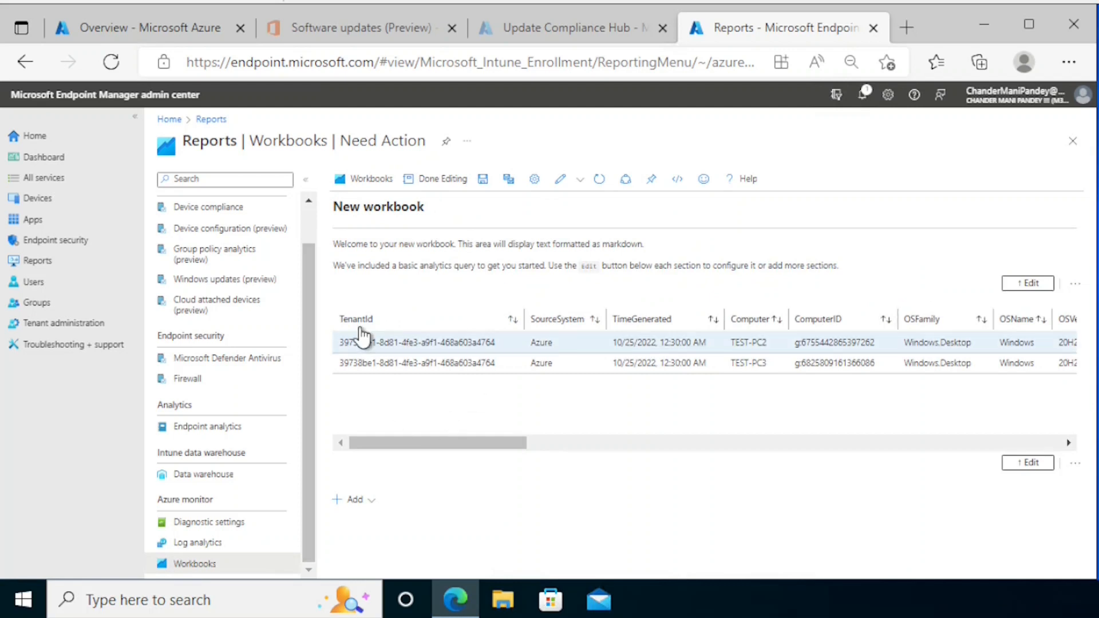
{"action": "left_click_drag", "start_coordinate": [458, 446], "coordinate": [553, 447]}
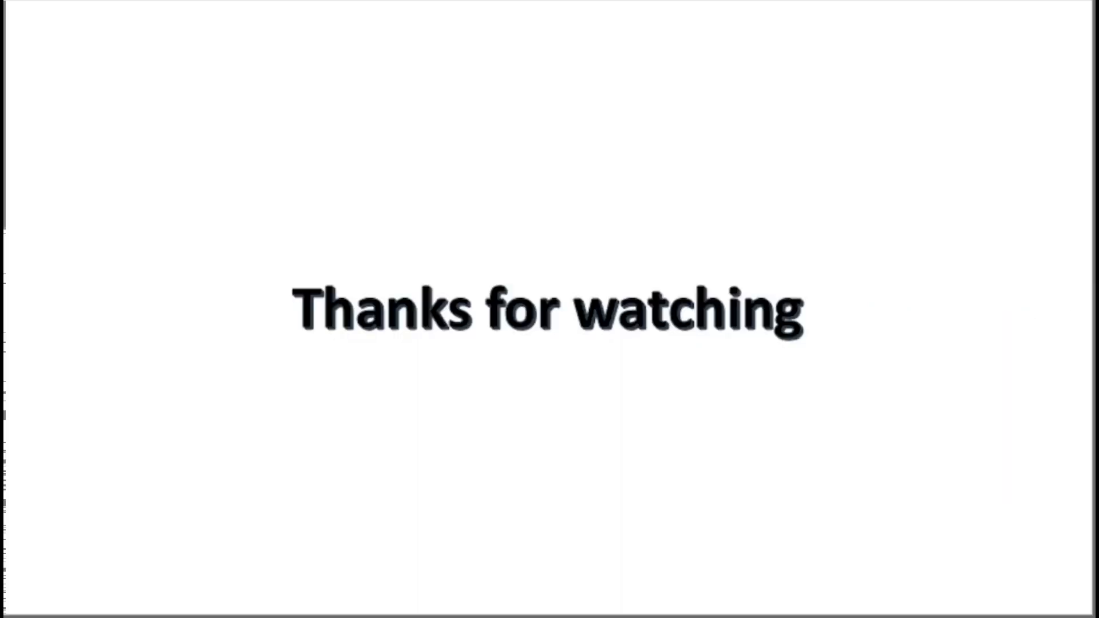